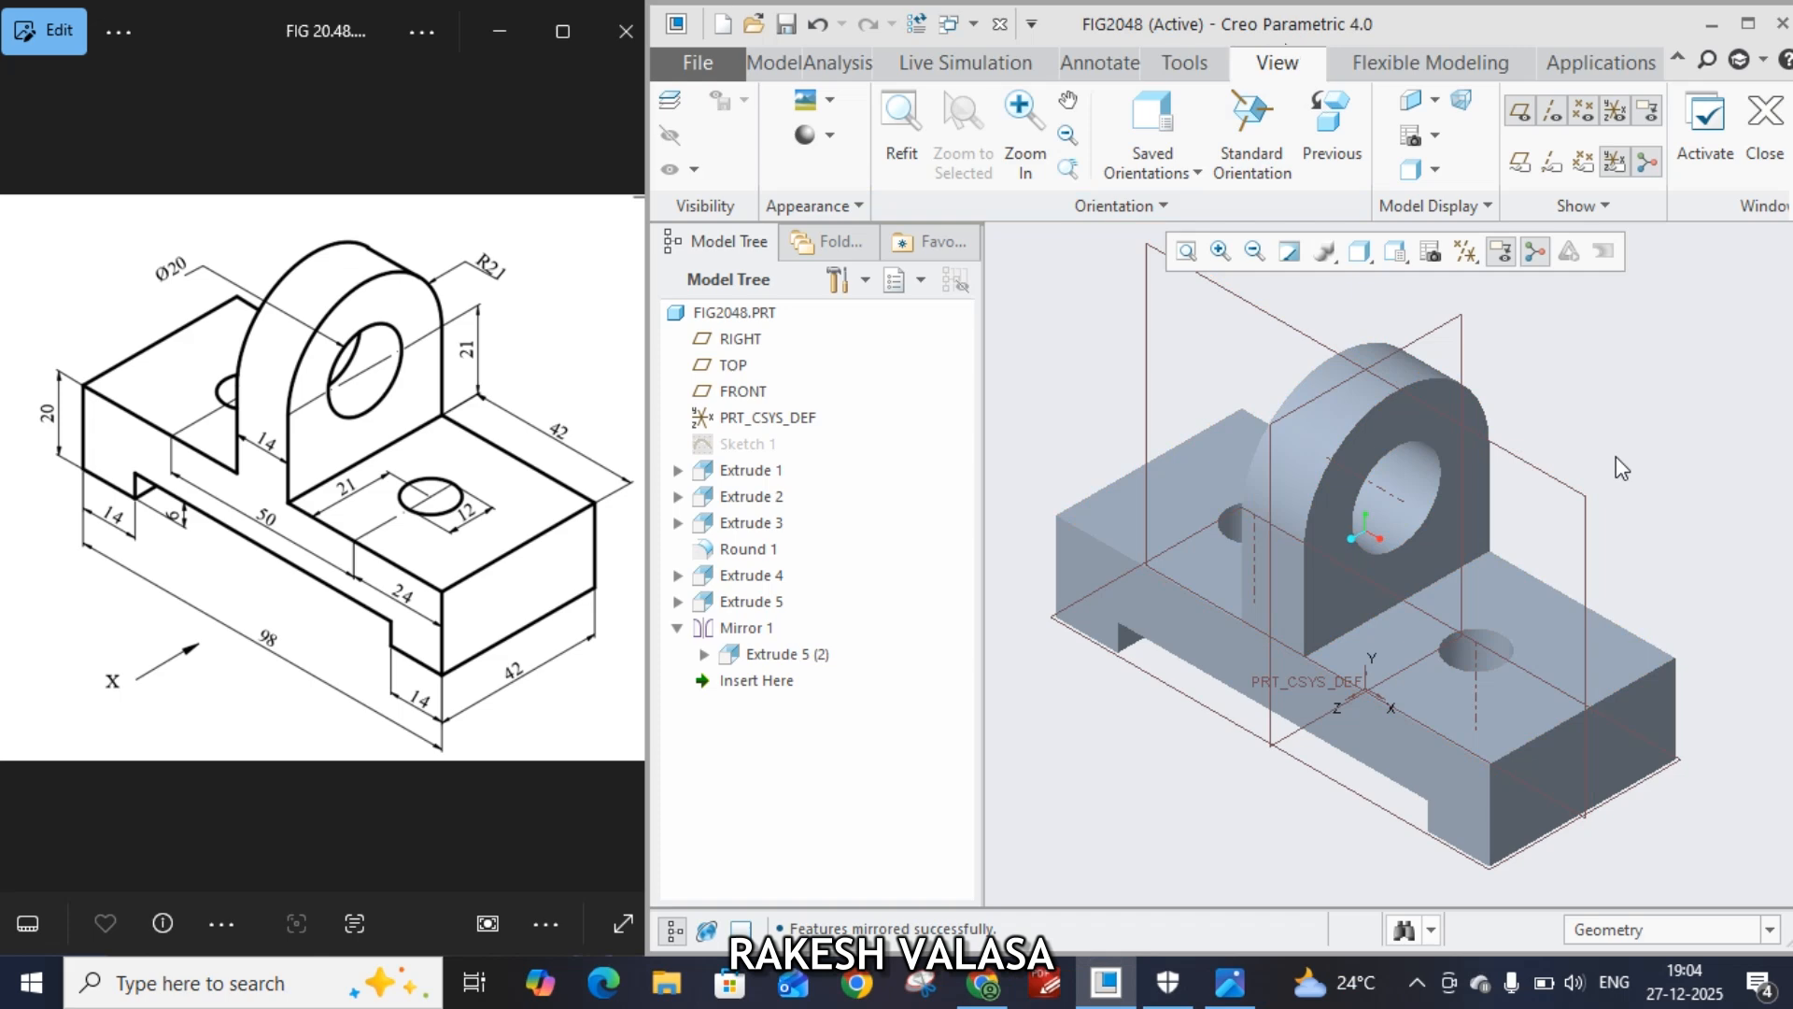
Close the finished FIG2048 model
mouse_move(1621, 467)
middle_down()
mouse_move(1513, 508)
mouse_move(1282, 542)
mouse_move(1152, 513)
mouse_move(1113, 440)
mouse_move(1113, 573)
mouse_move(1433, 629)
mouse_move(1402, 760)
mouse_move(1161, 797)
mouse_move(1097, 771)
middle_up()
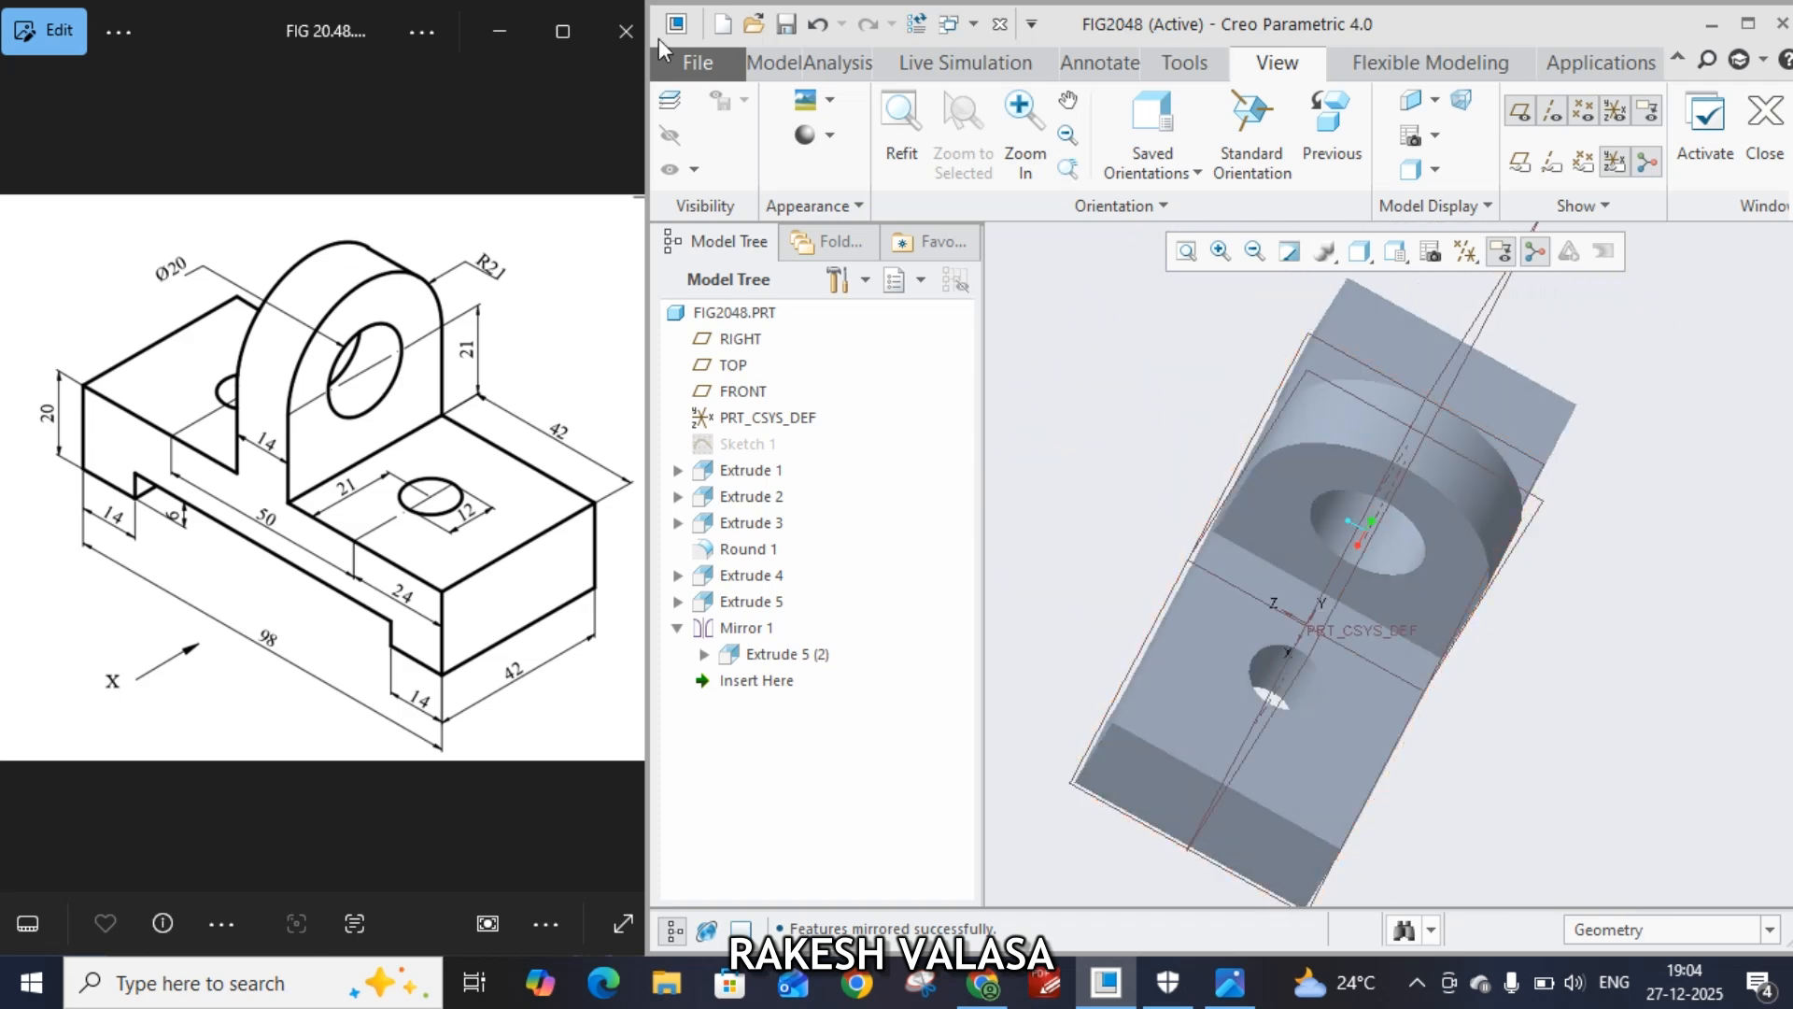
click(699, 65)
click(733, 353)
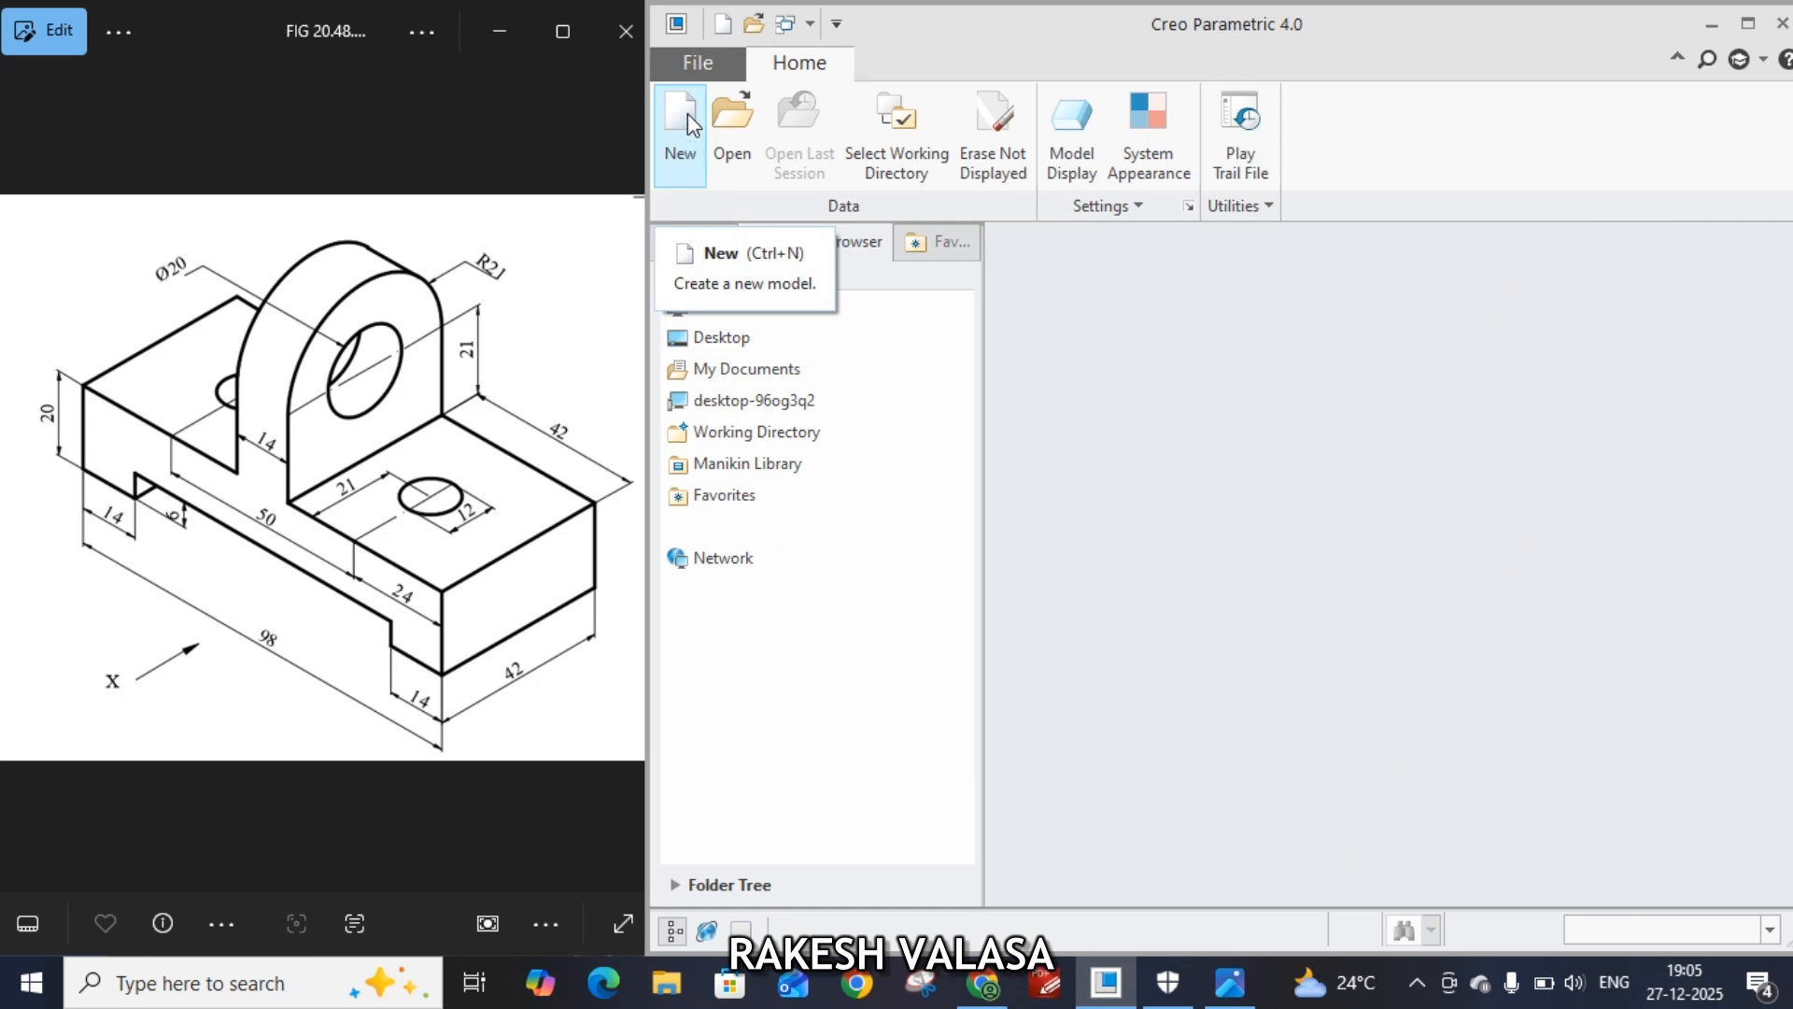
Create a new solid part without the default template, using the mmns_part_solid template
click(688, 114)
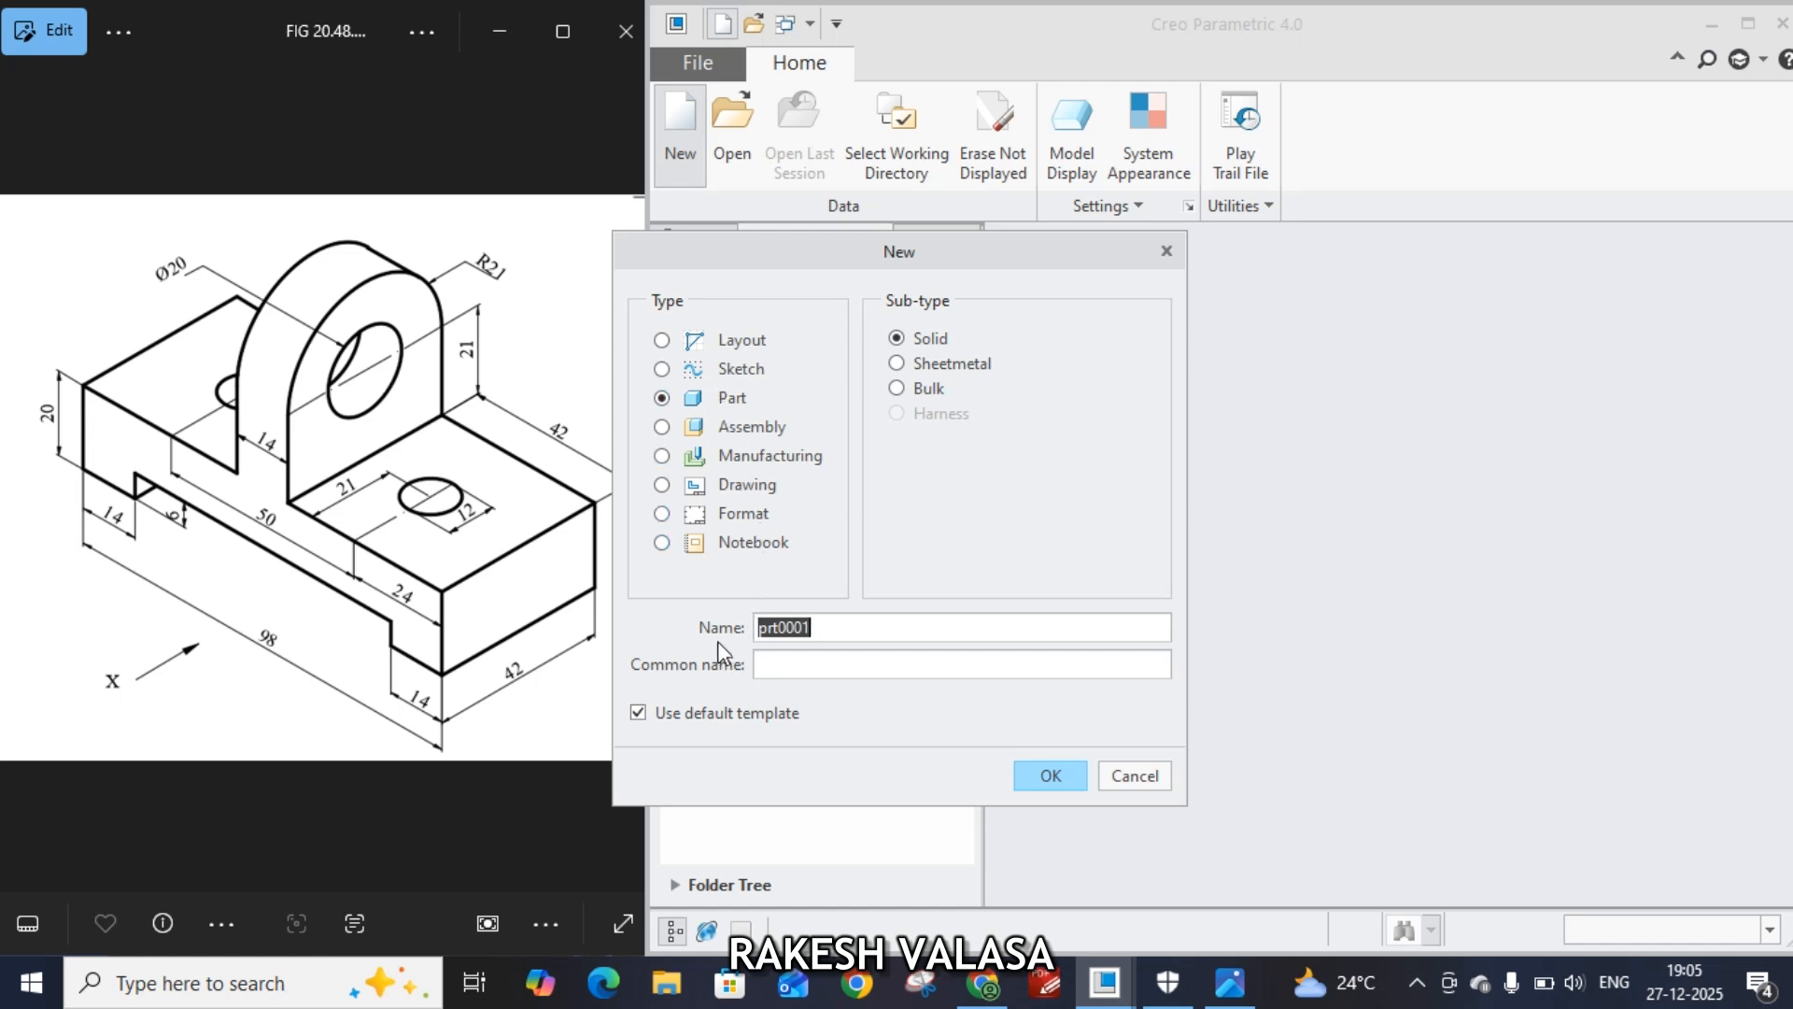
click(637, 716)
click(1063, 788)
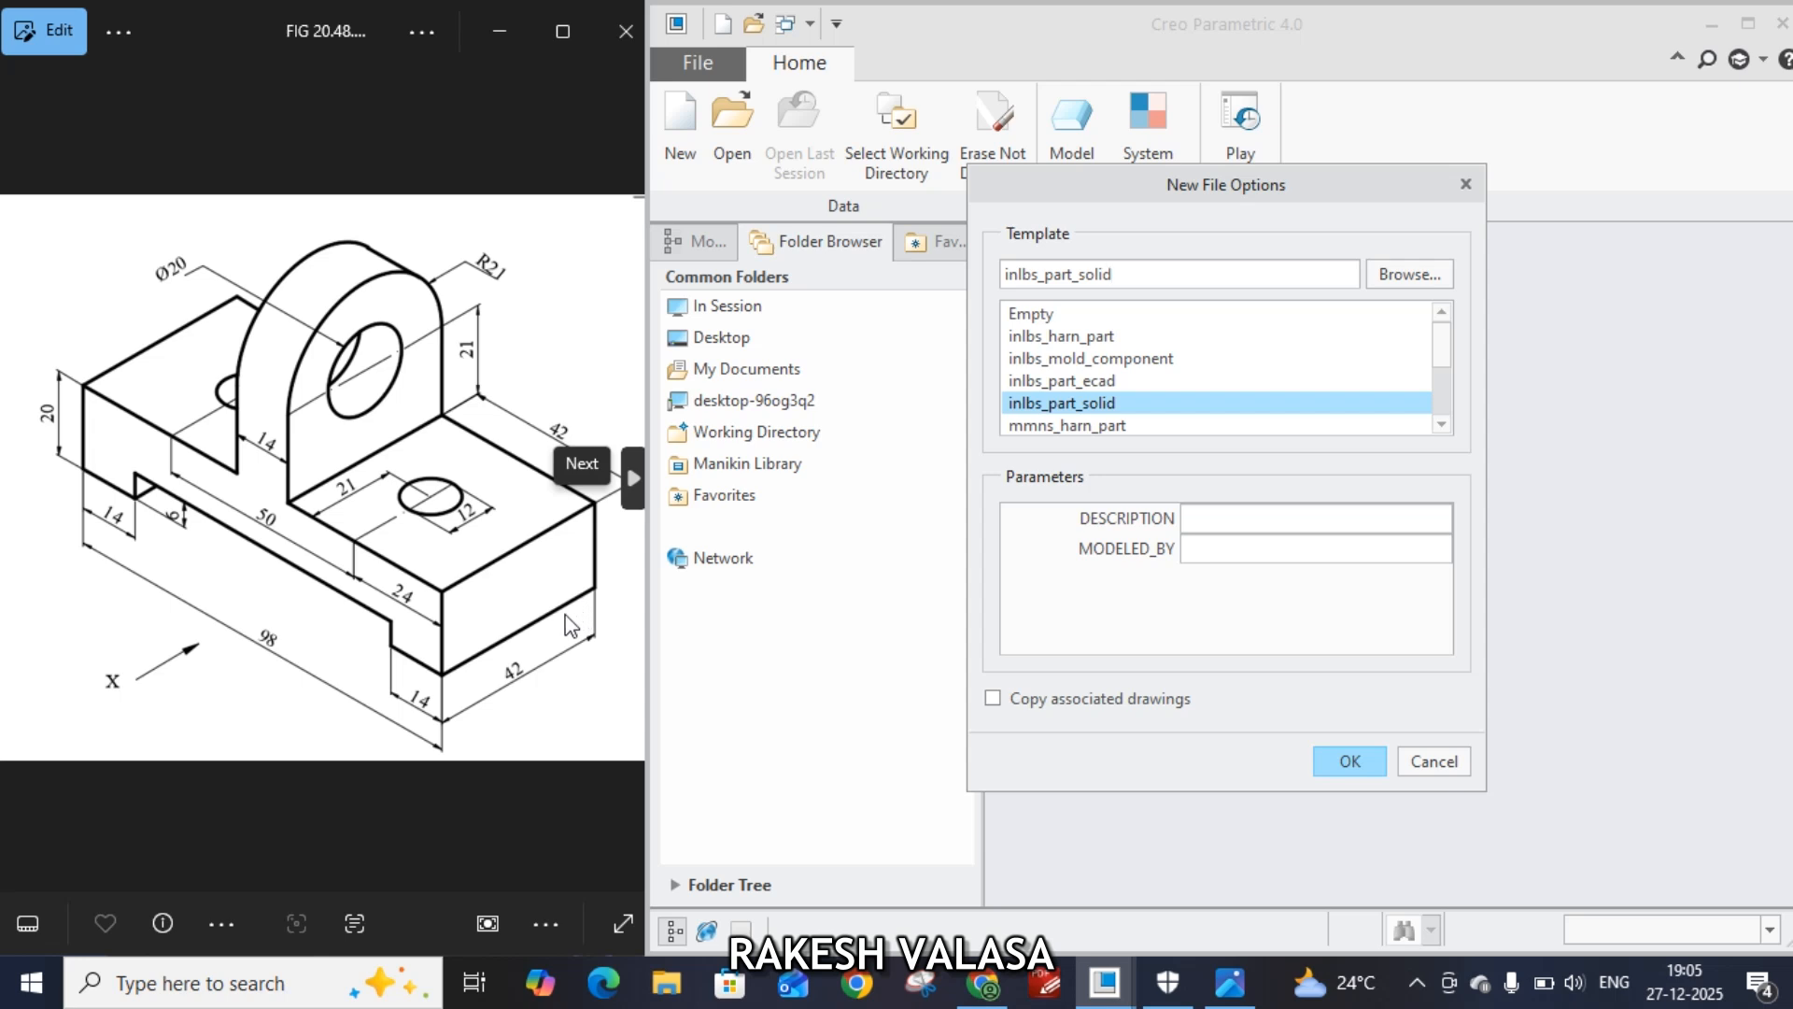
scroll(1163, 352, down, 1)
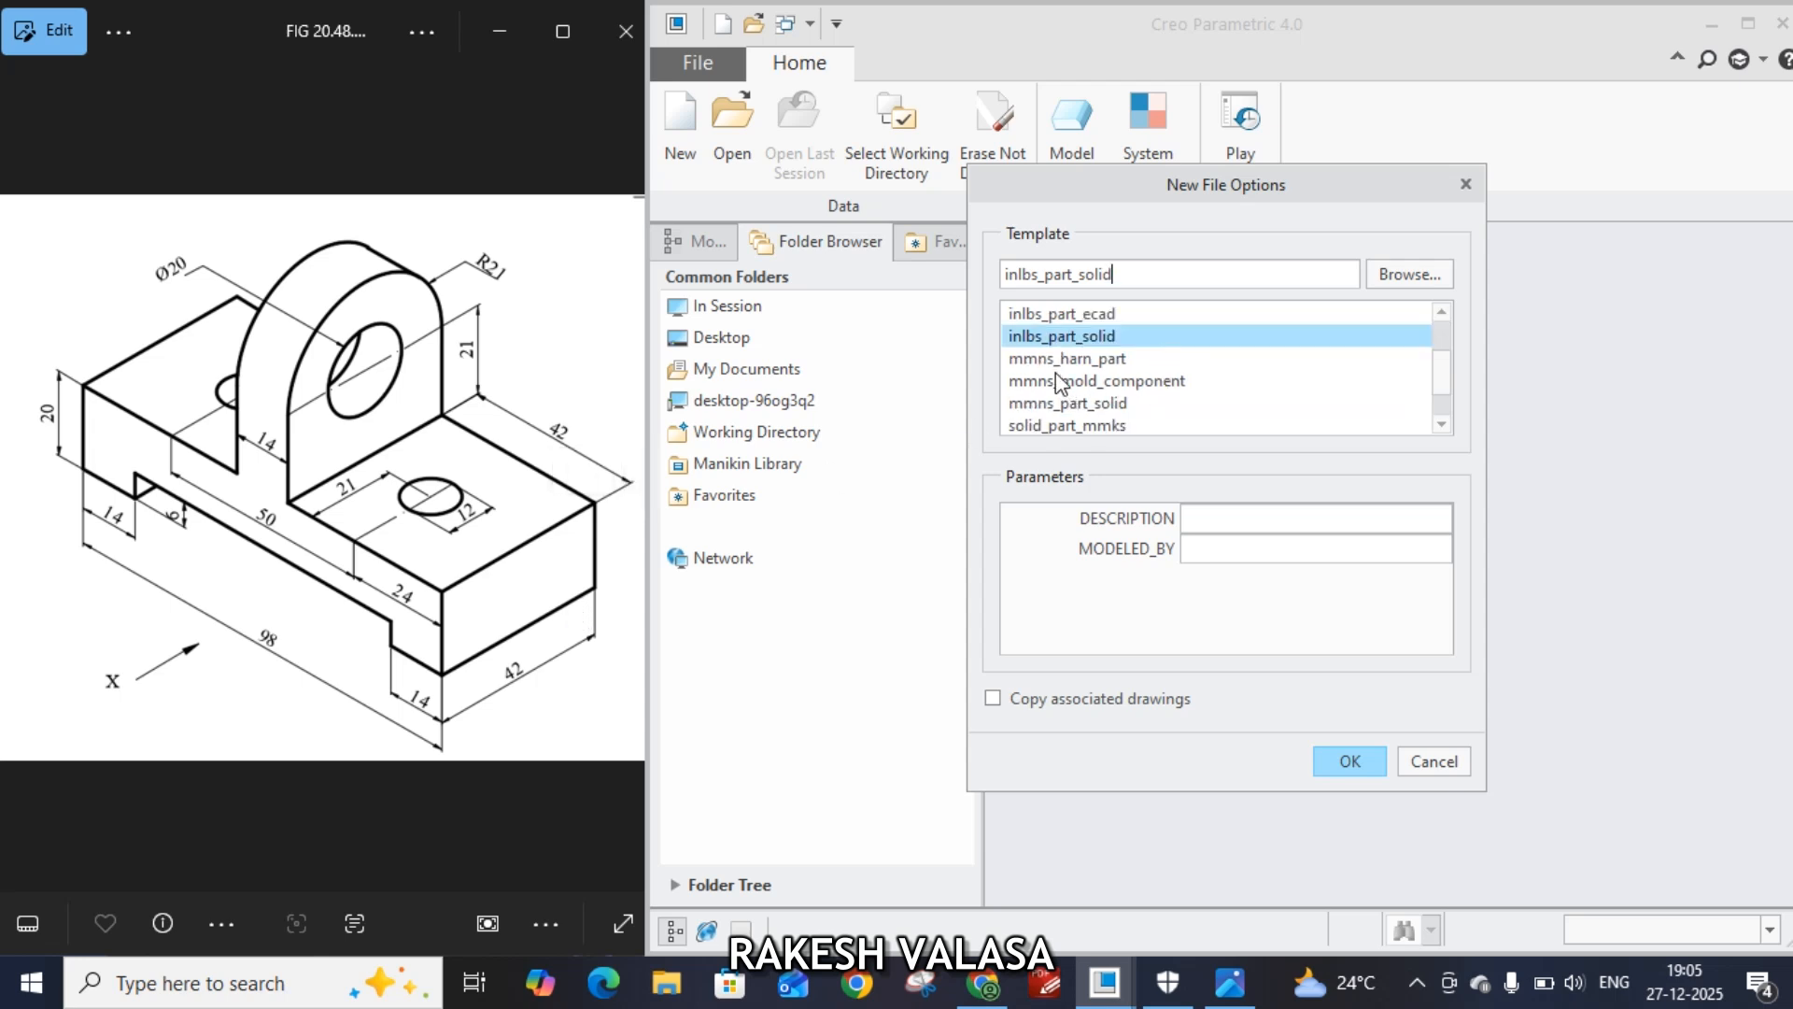
click(1066, 404)
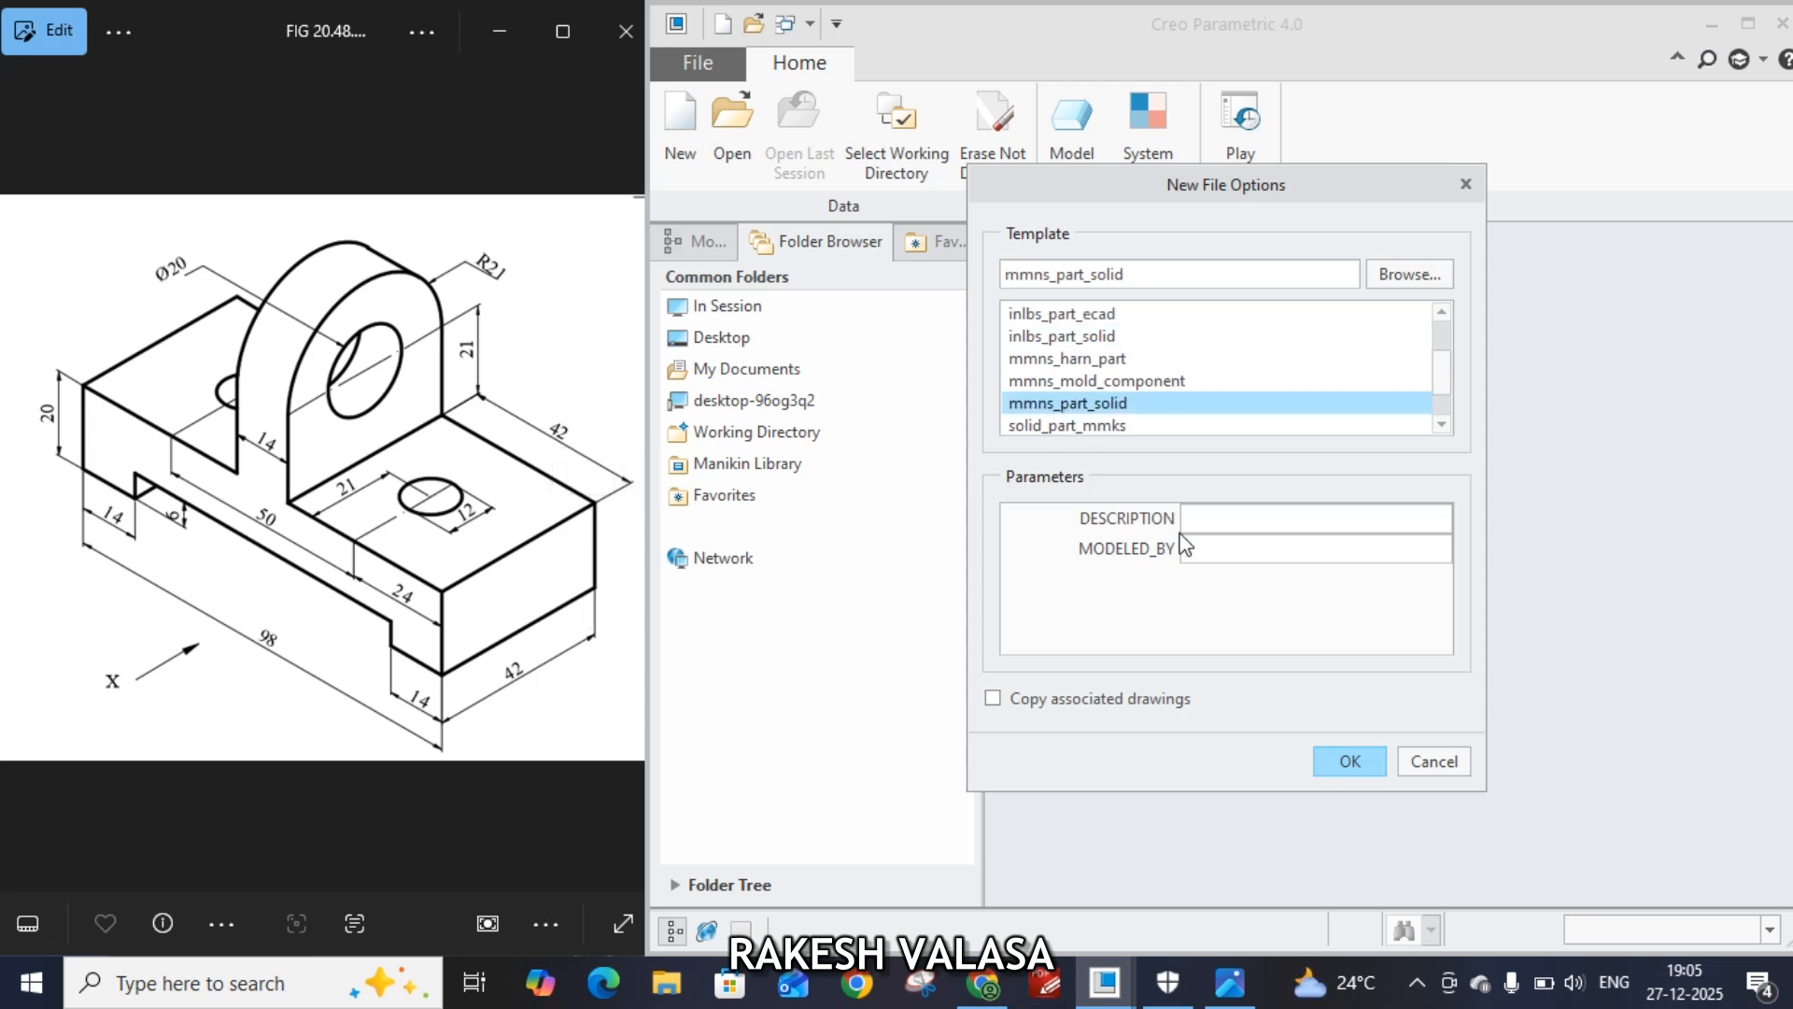
click(1336, 764)
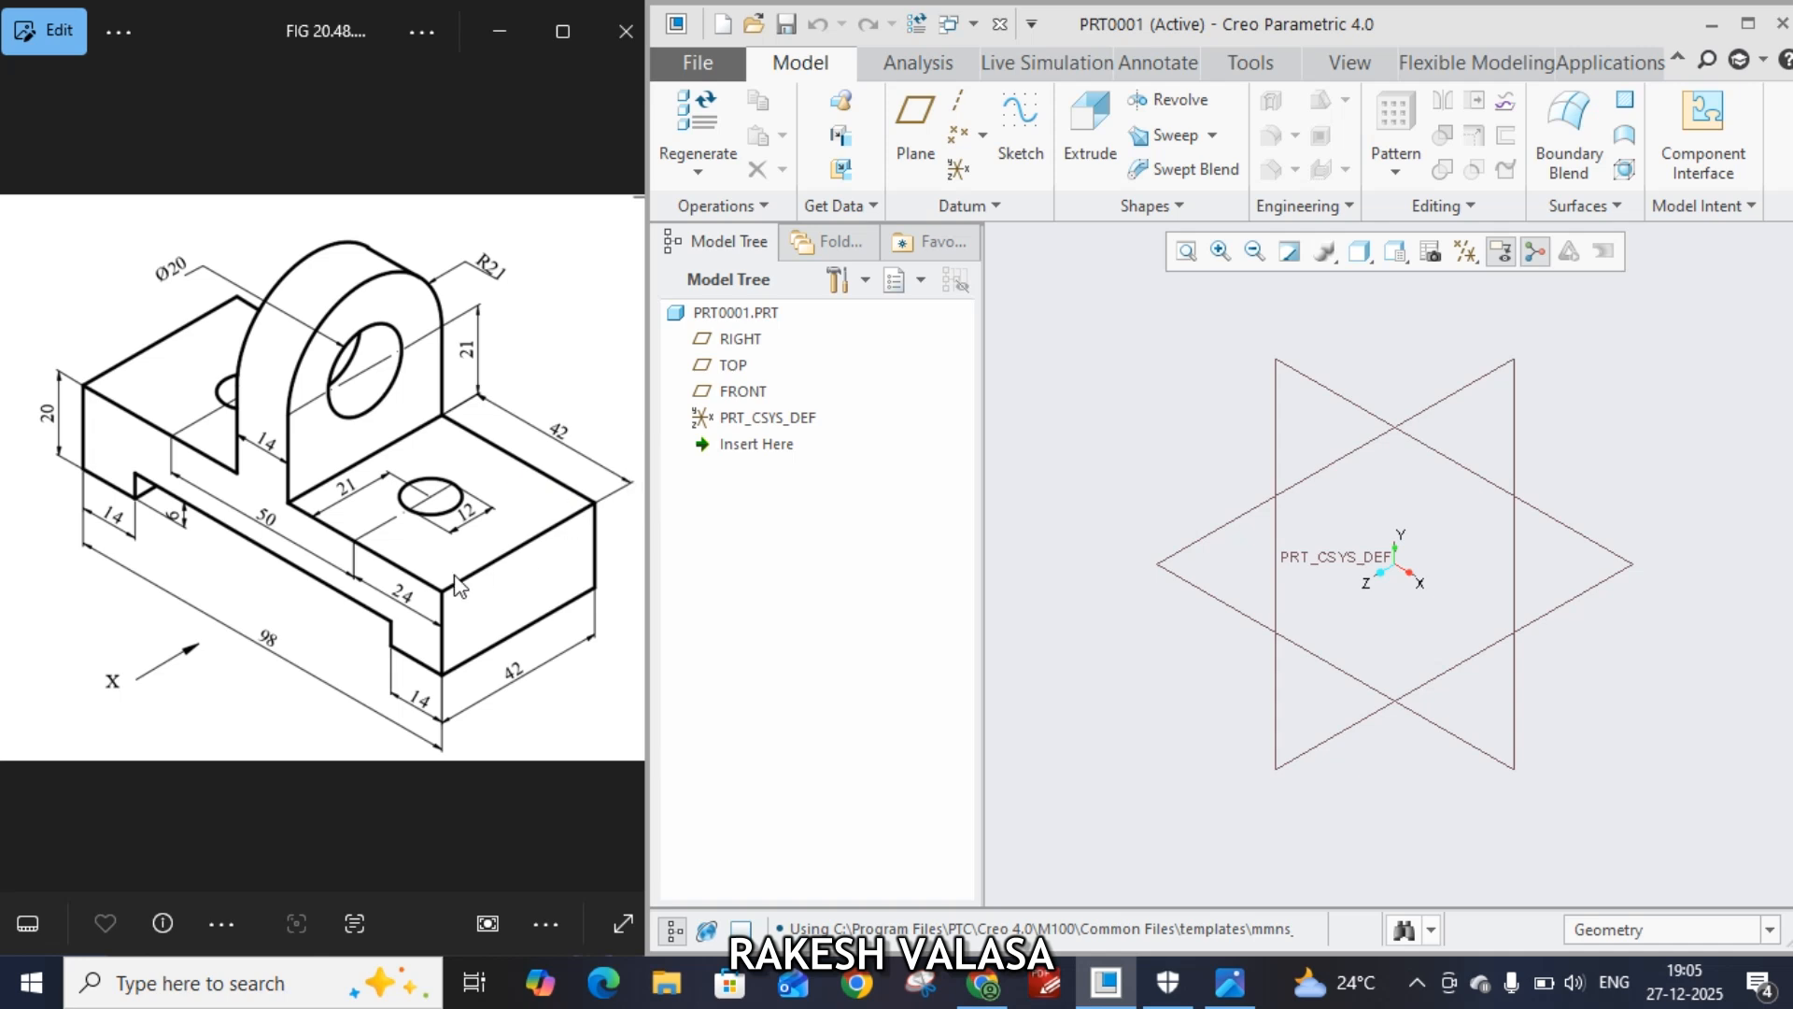
Sketch on the TOP plane a center rectangle about 395 by 284 centered on the origin
click(730, 370)
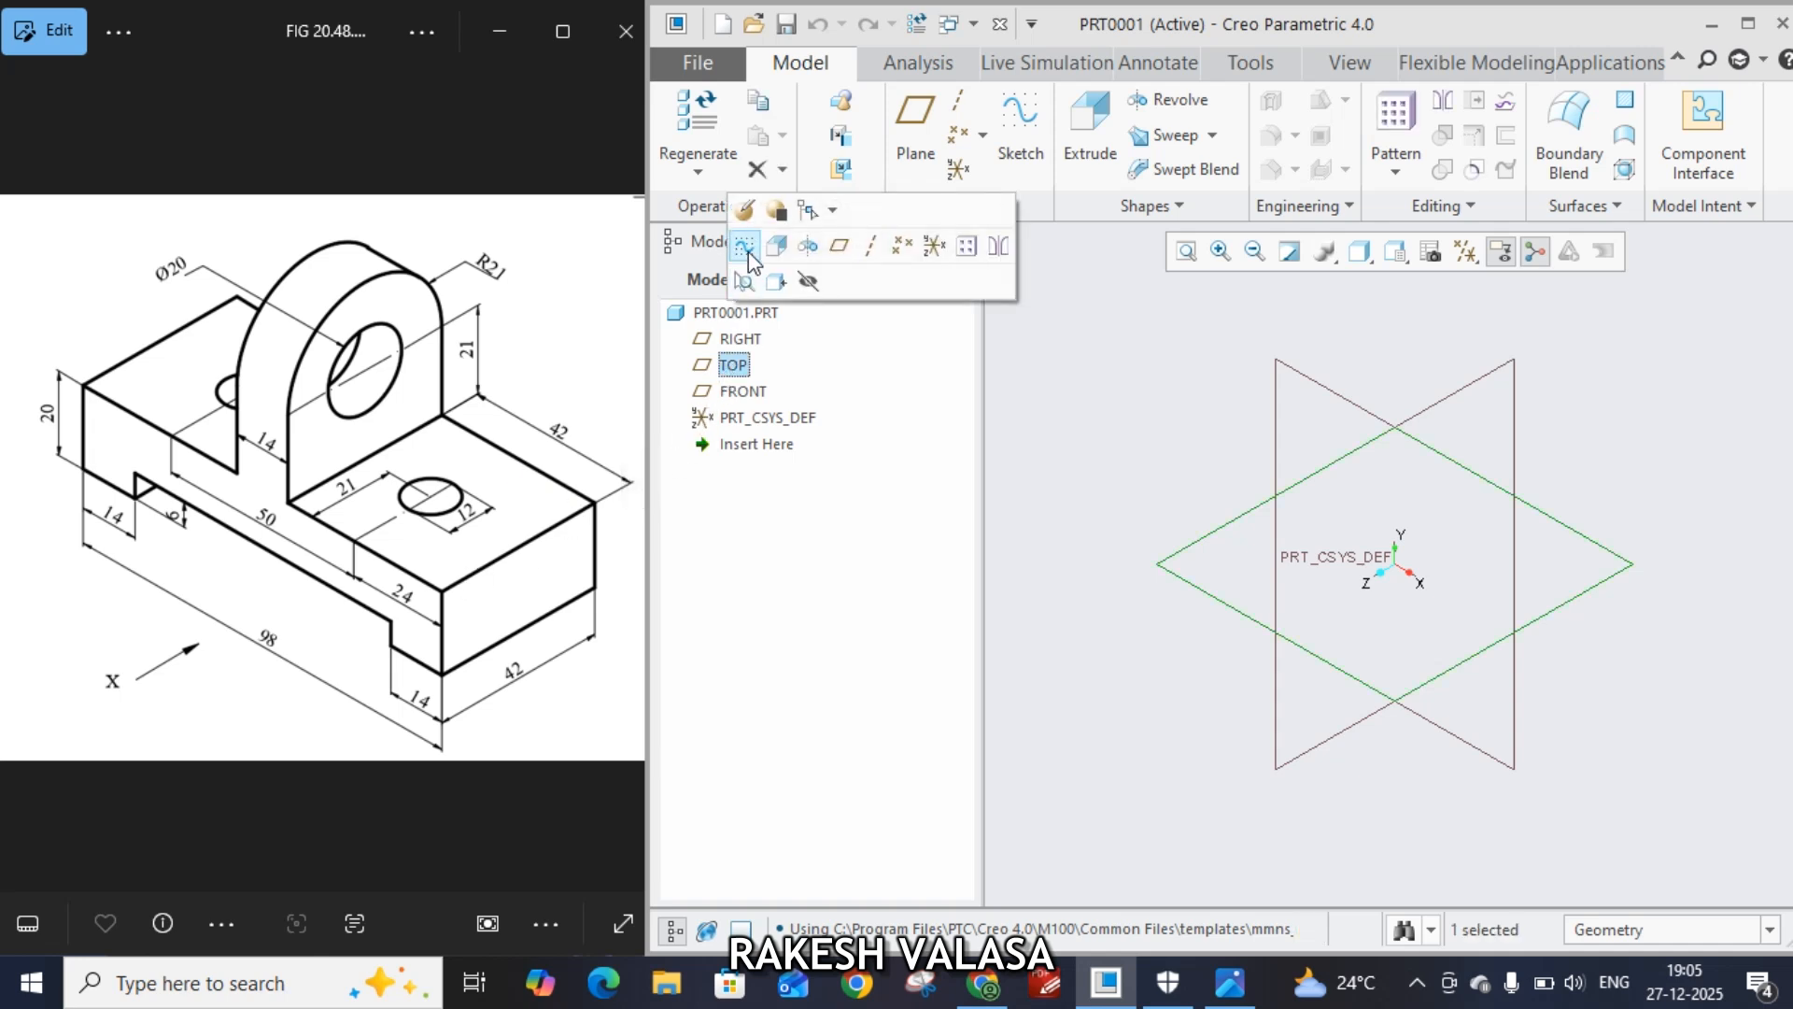
click(745, 246)
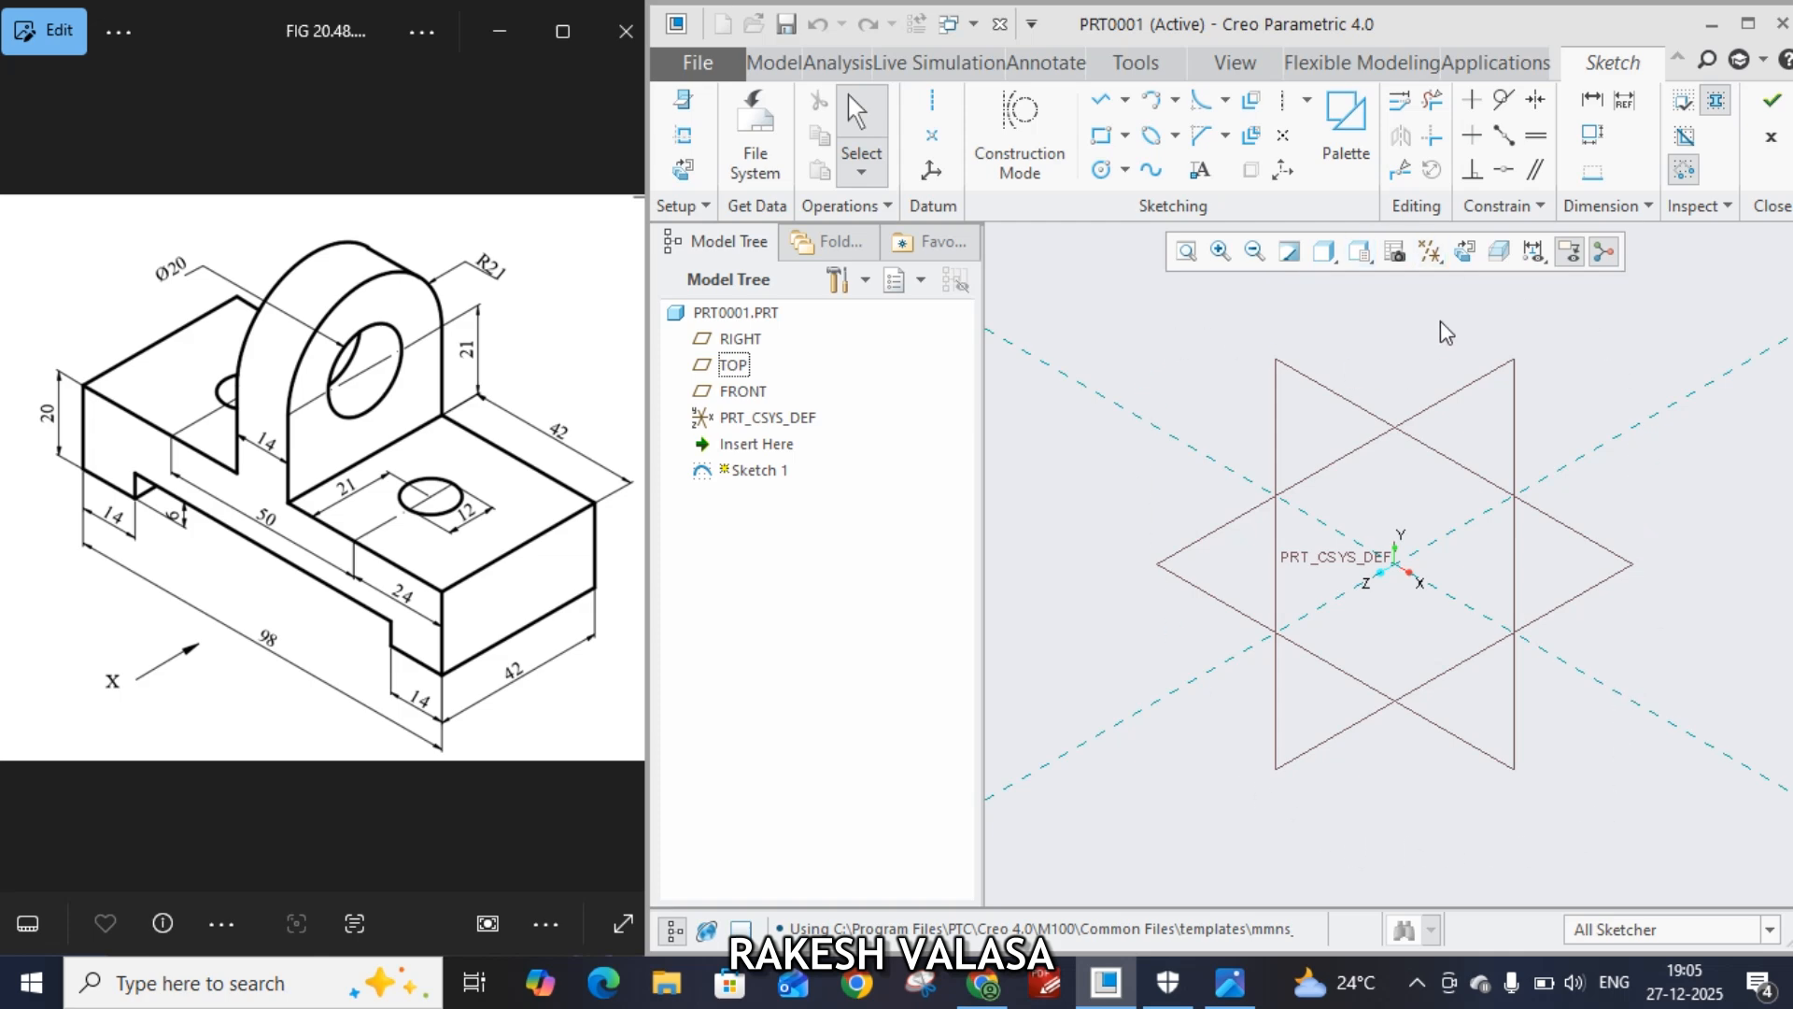
click(1466, 252)
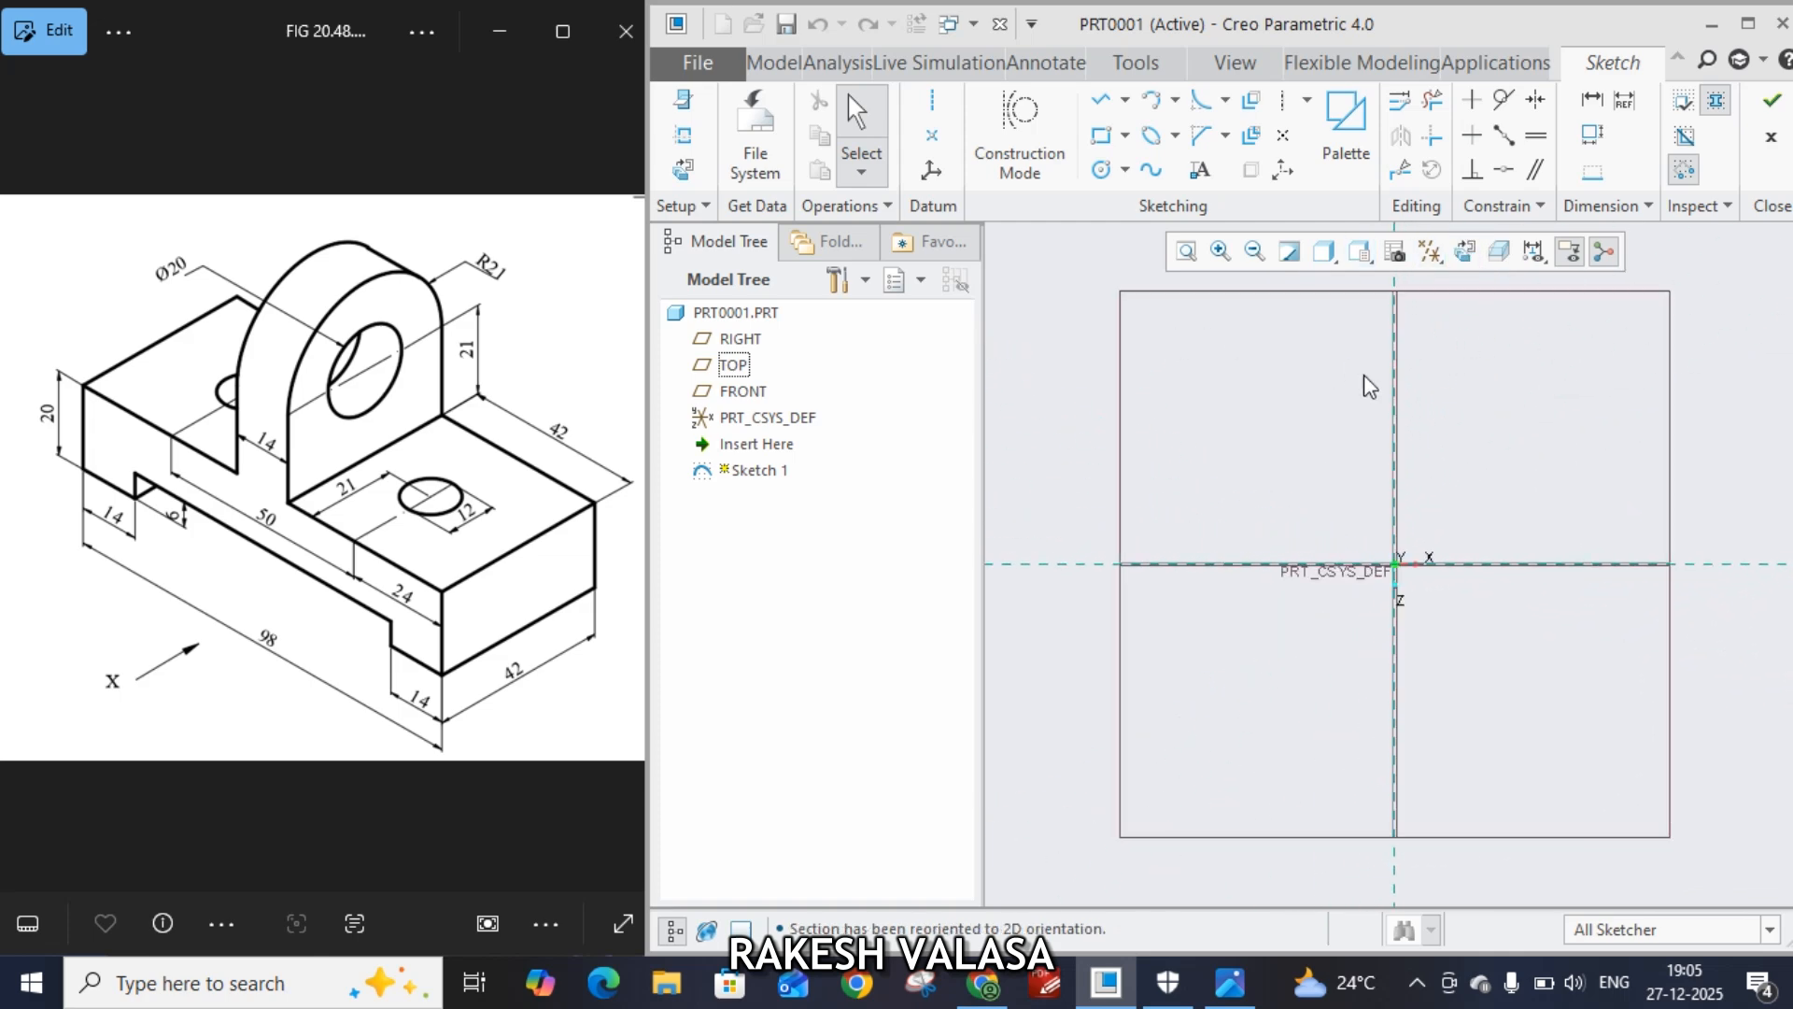
click(1126, 135)
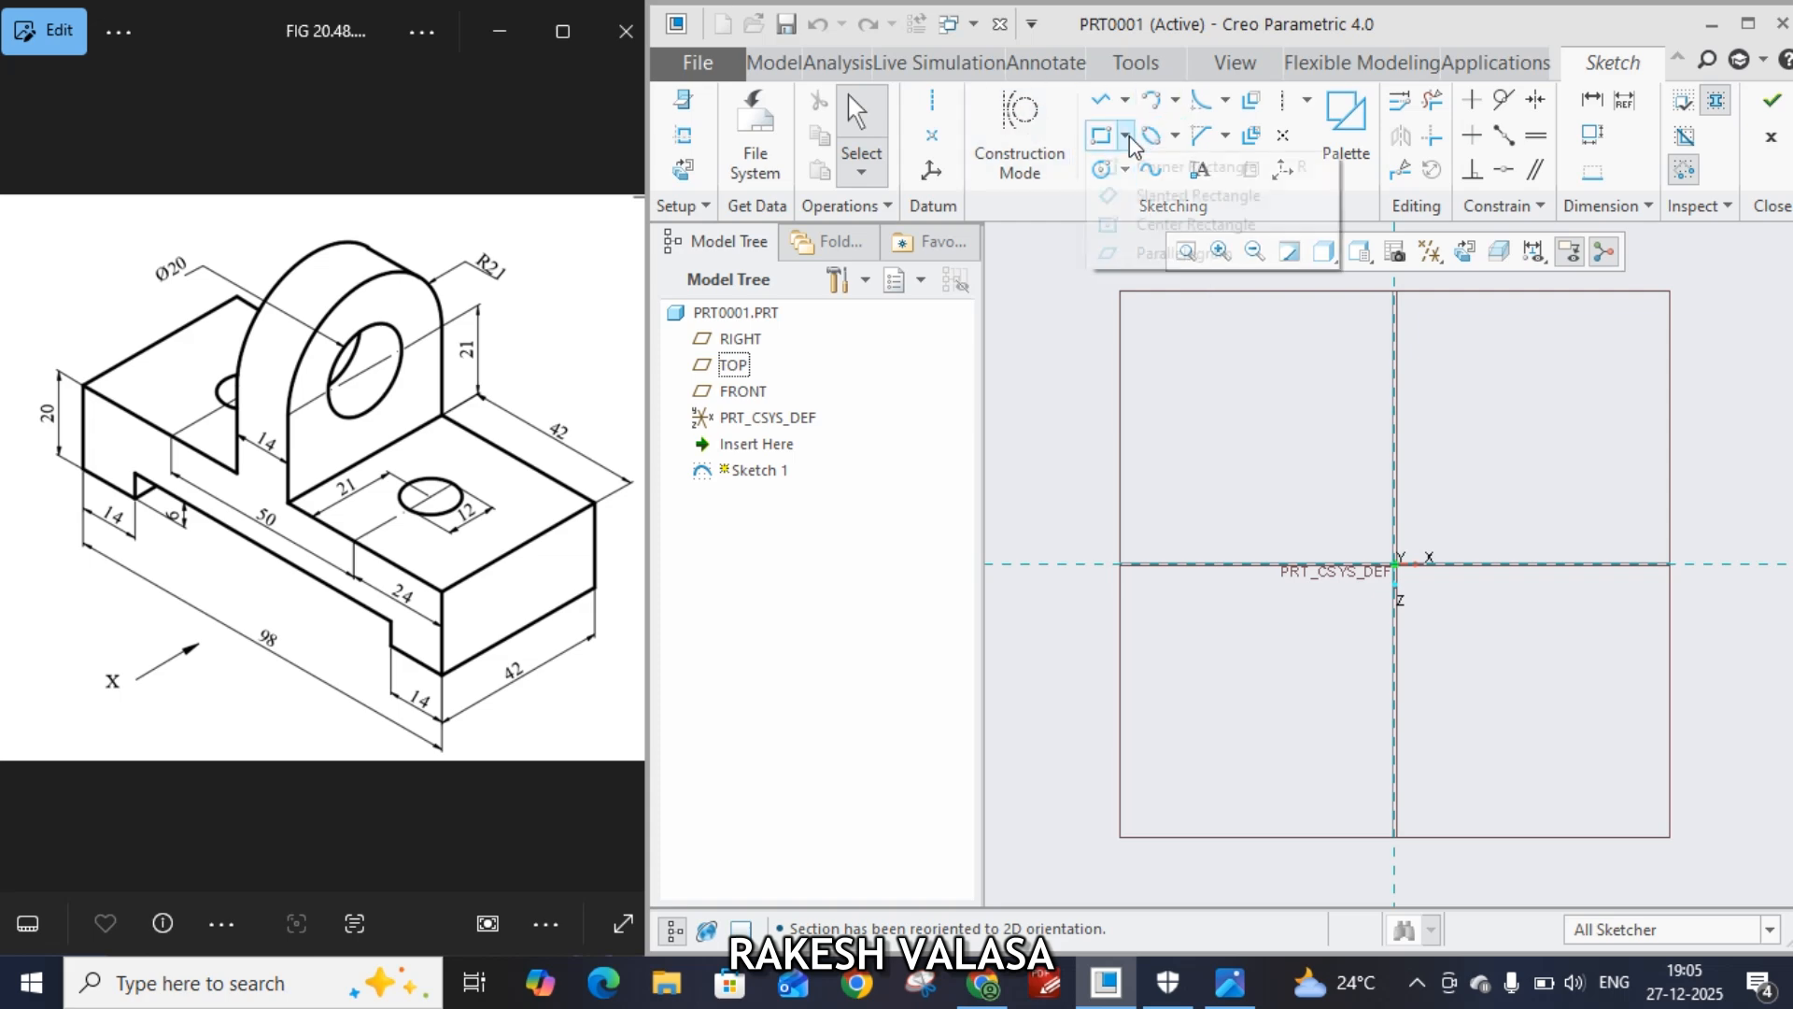
click(1196, 224)
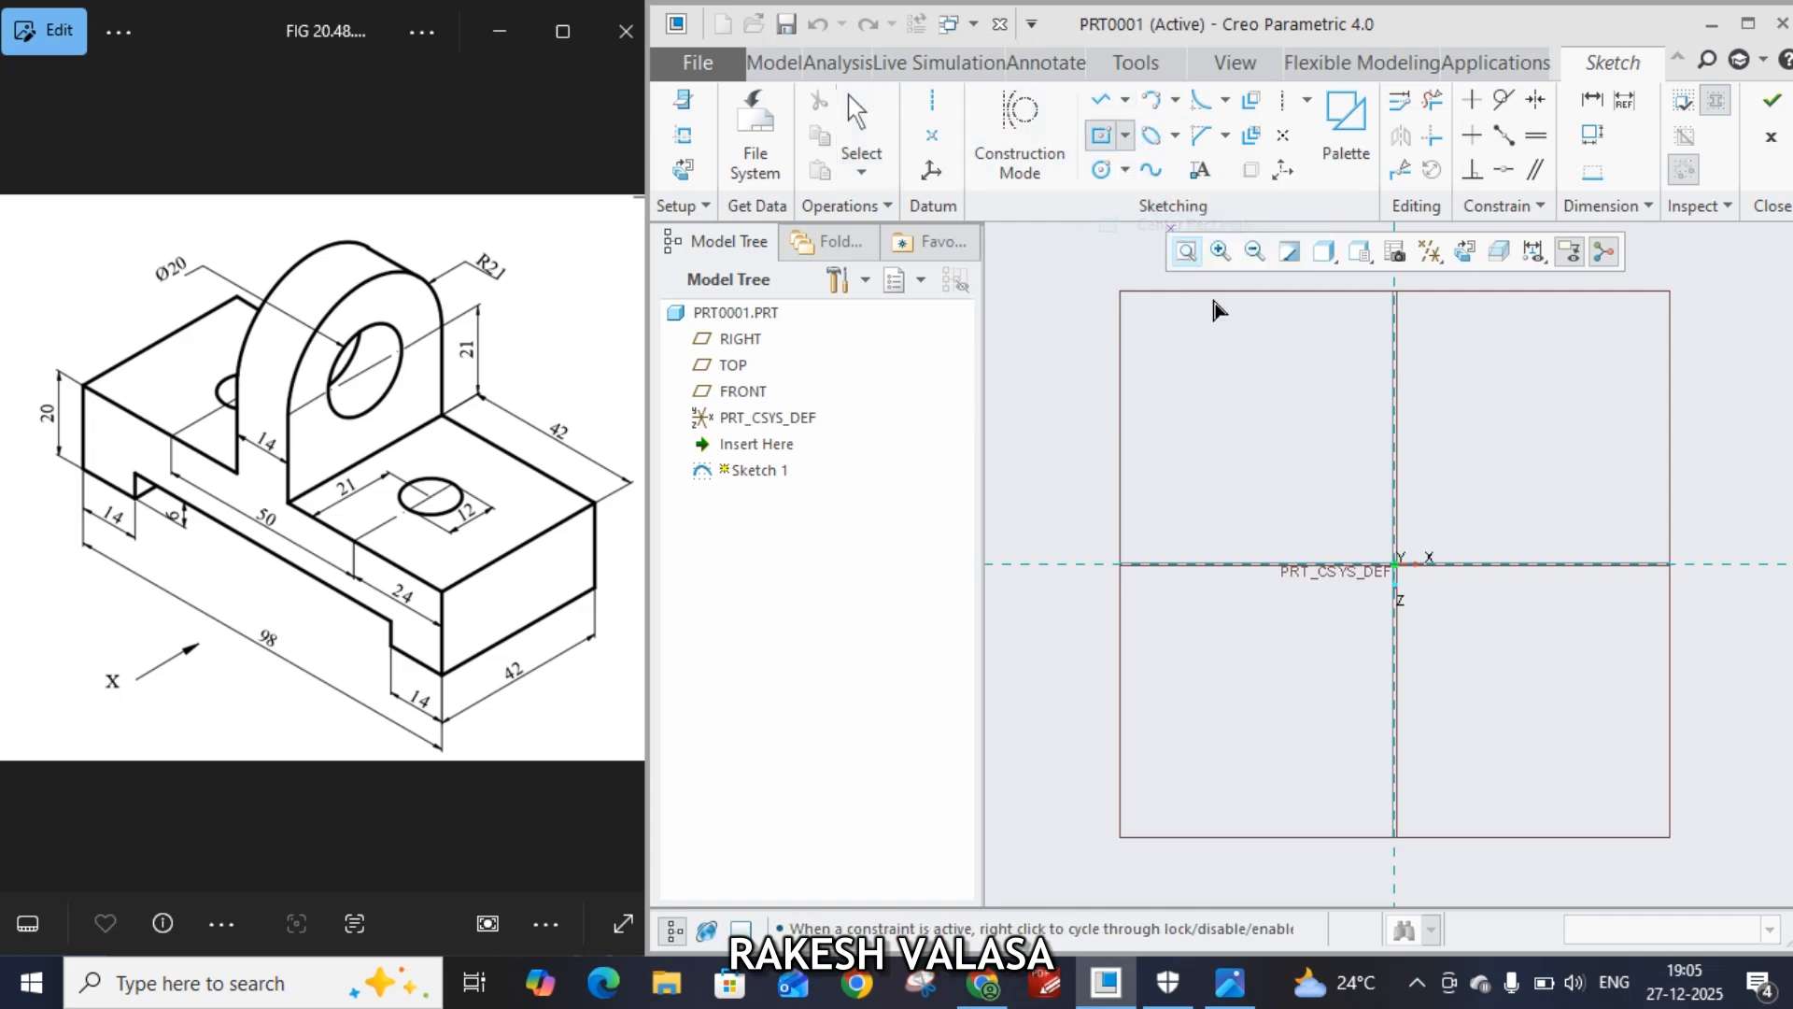
click(1422, 565)
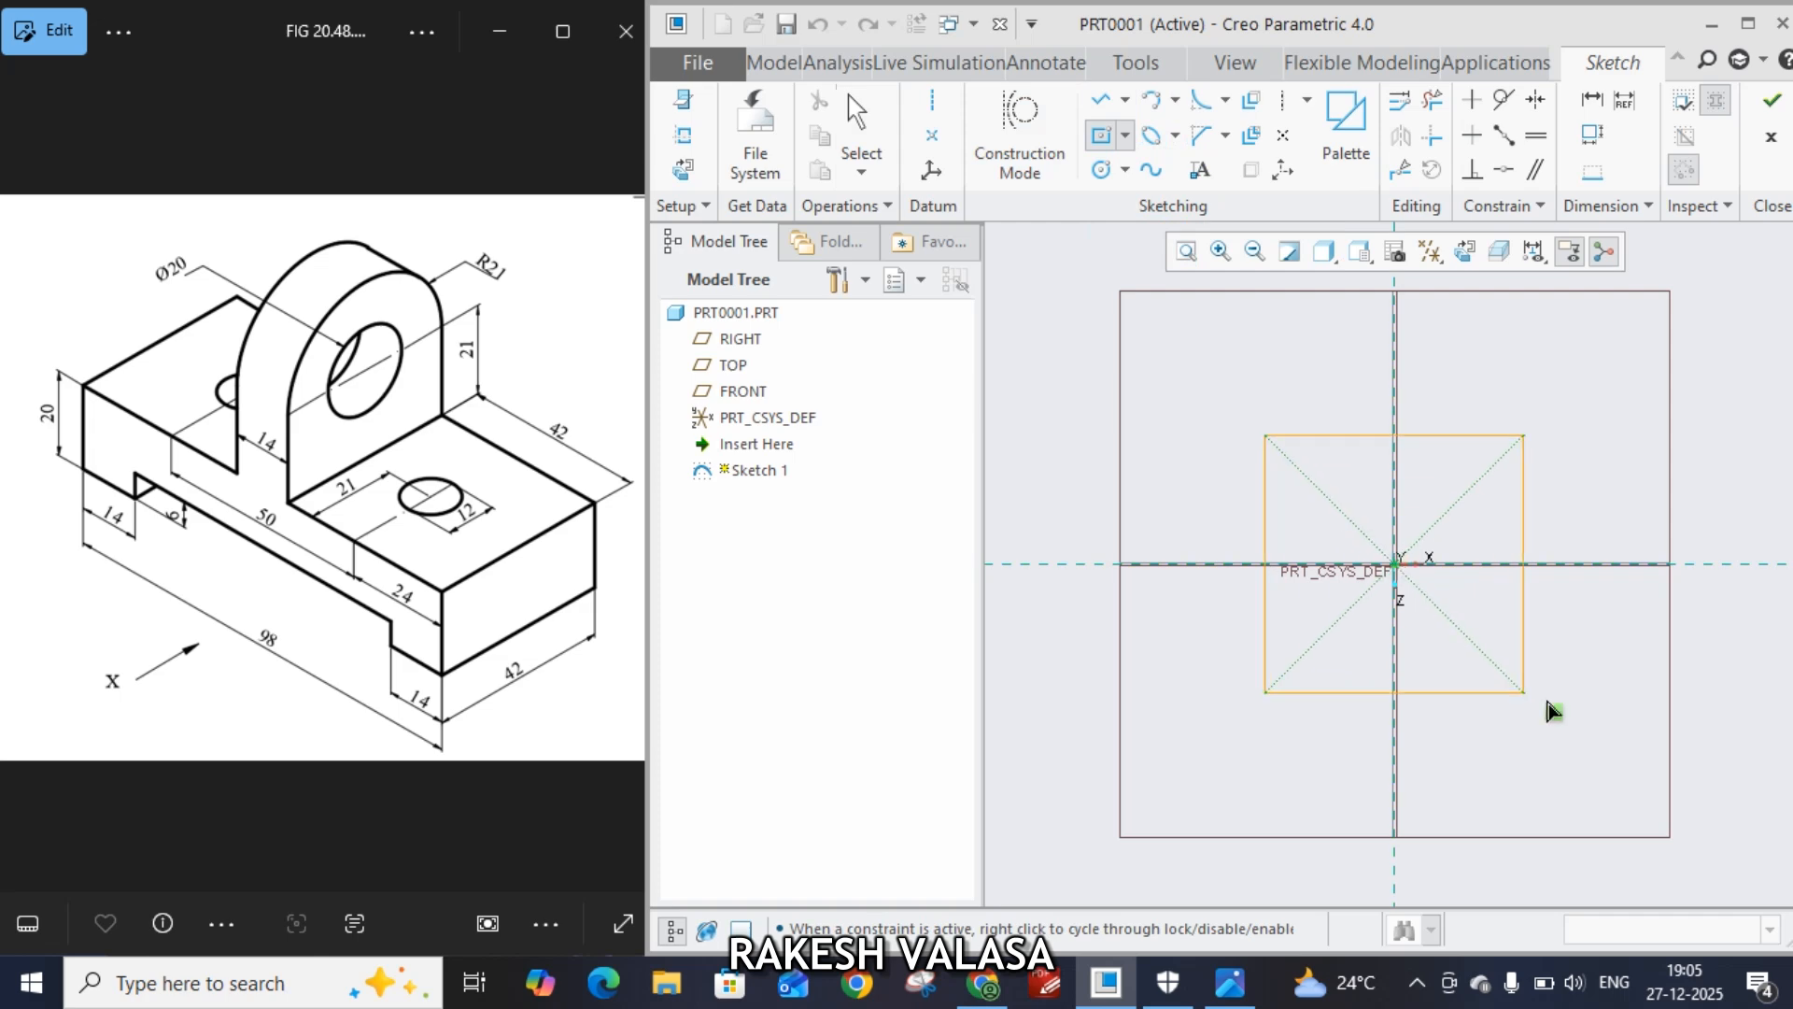
click(1609, 719)
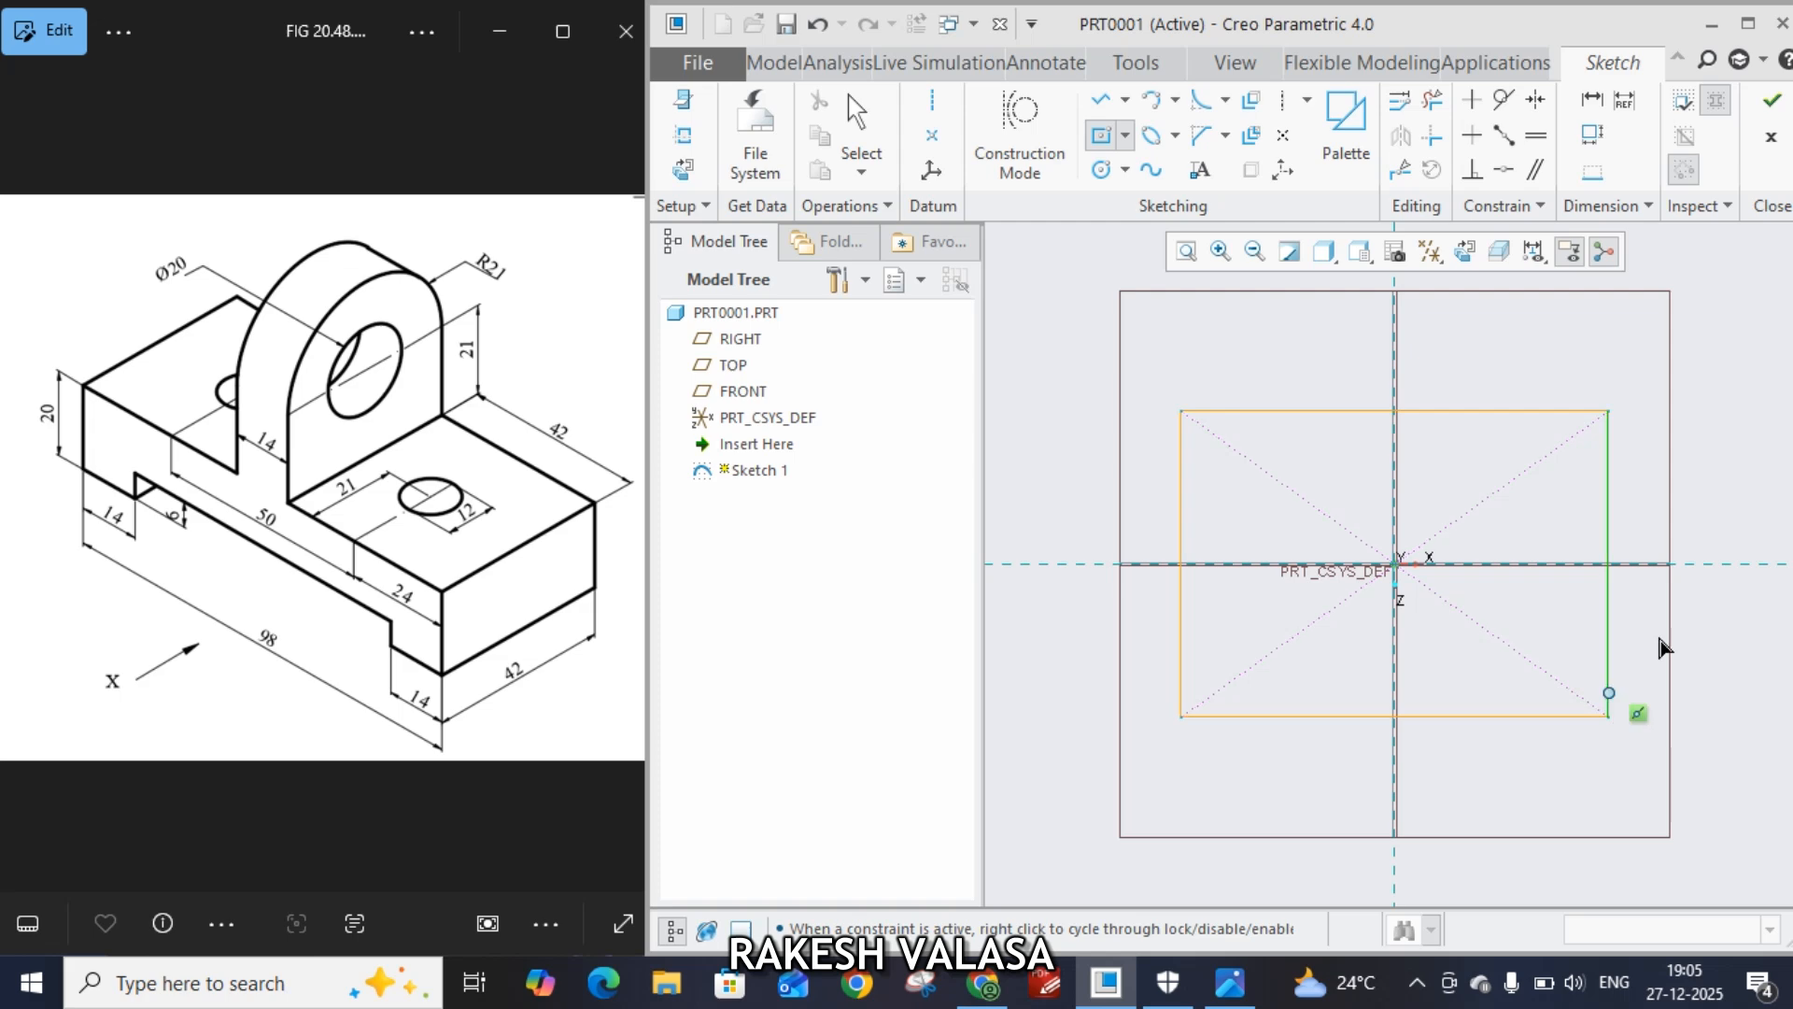
middle_click(1721, 490)
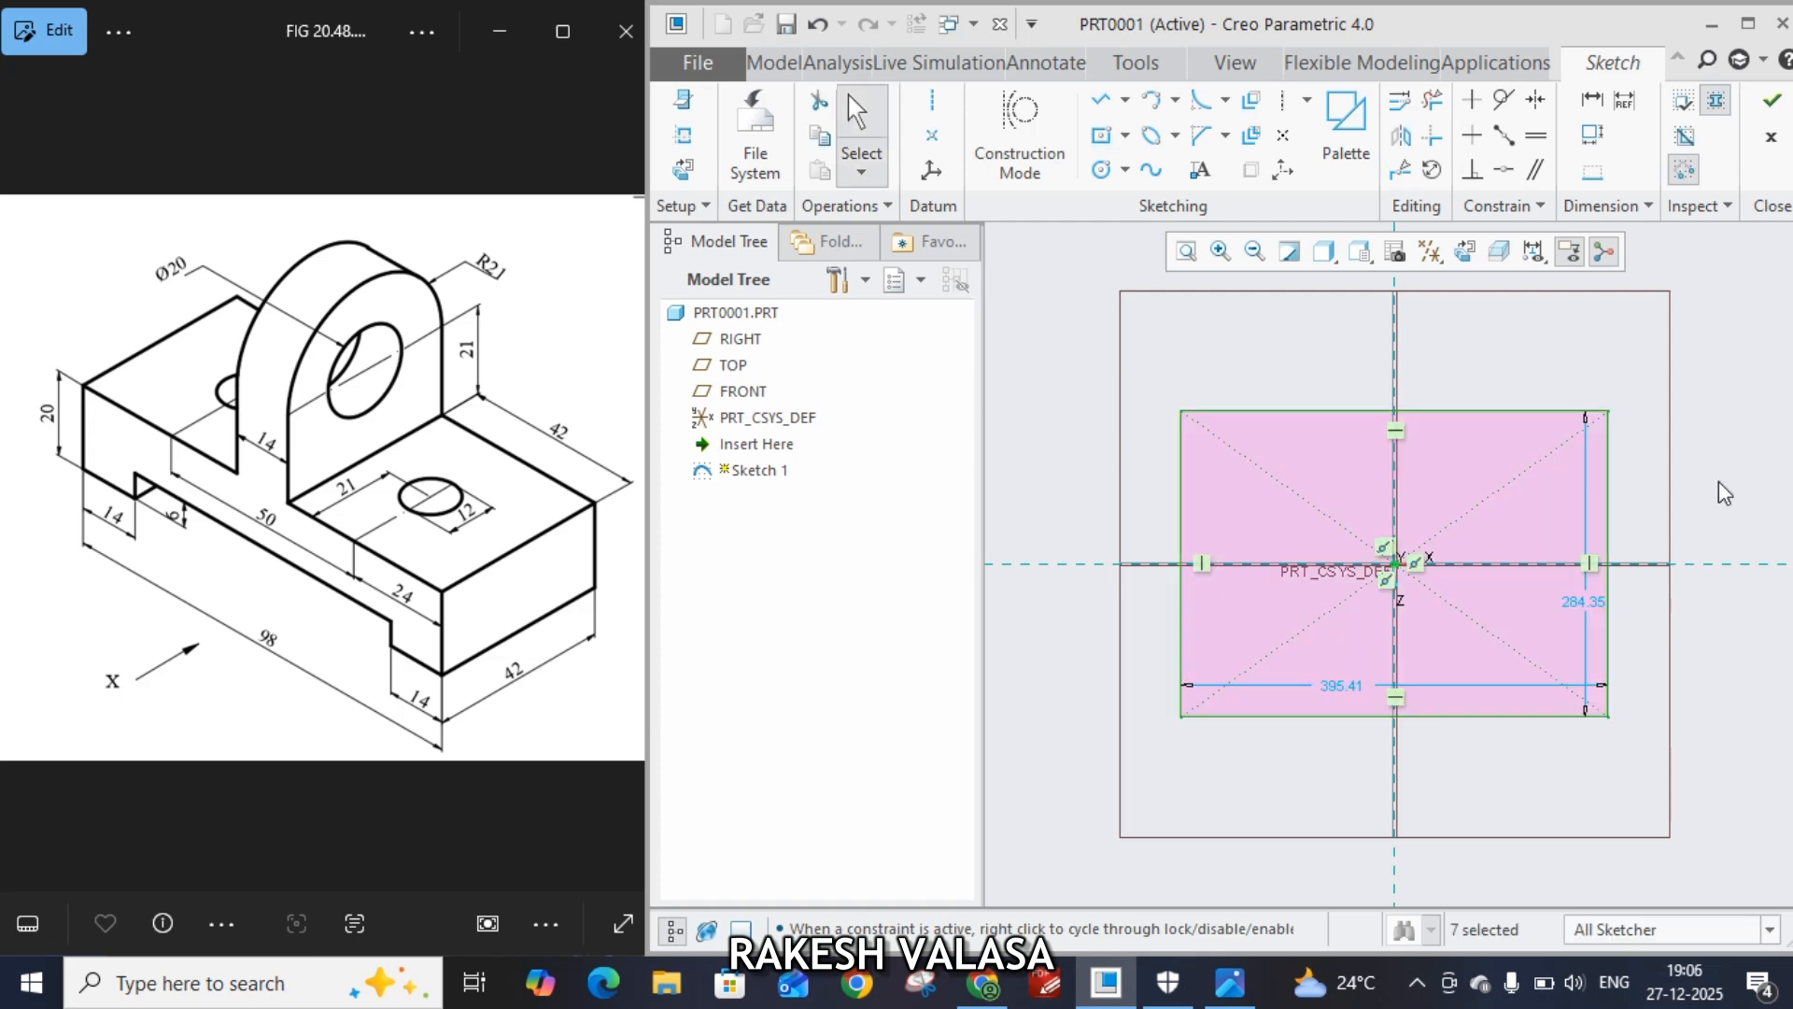
Set the rectangle's height to 42
drag(1581, 633, 1648, 605)
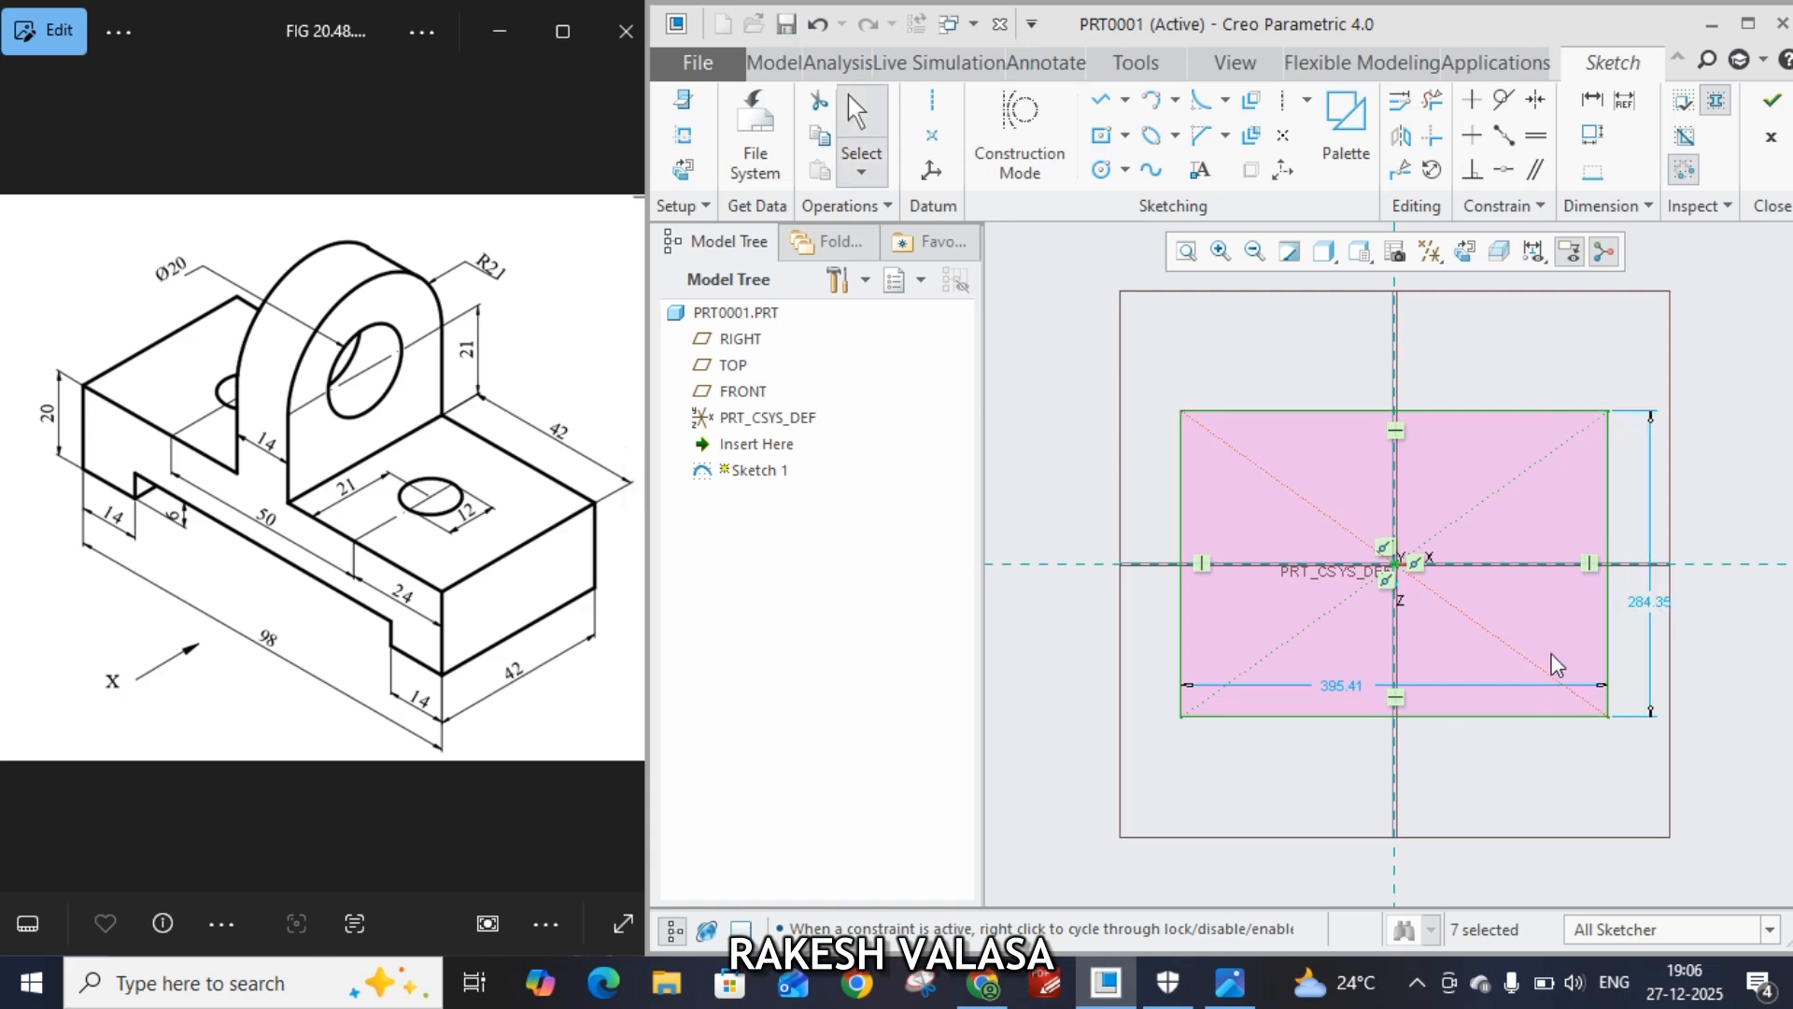
double_click(1651, 605)
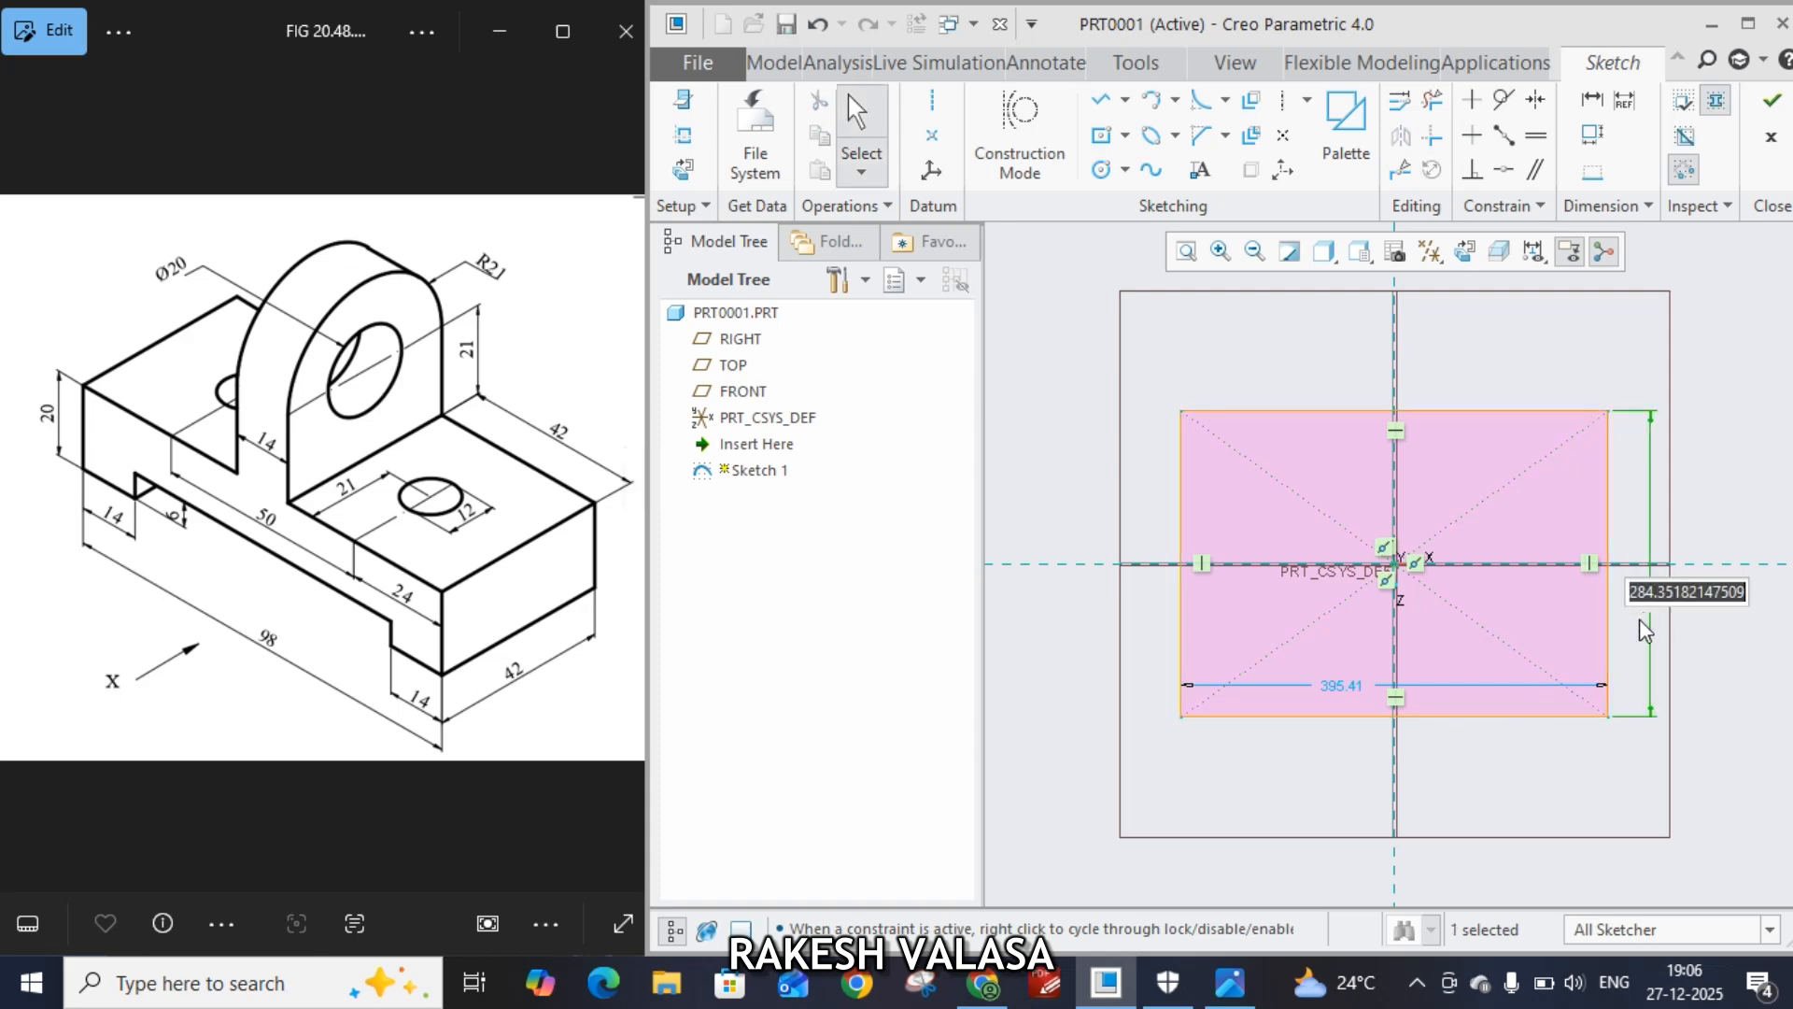
text(42)
key(Return)
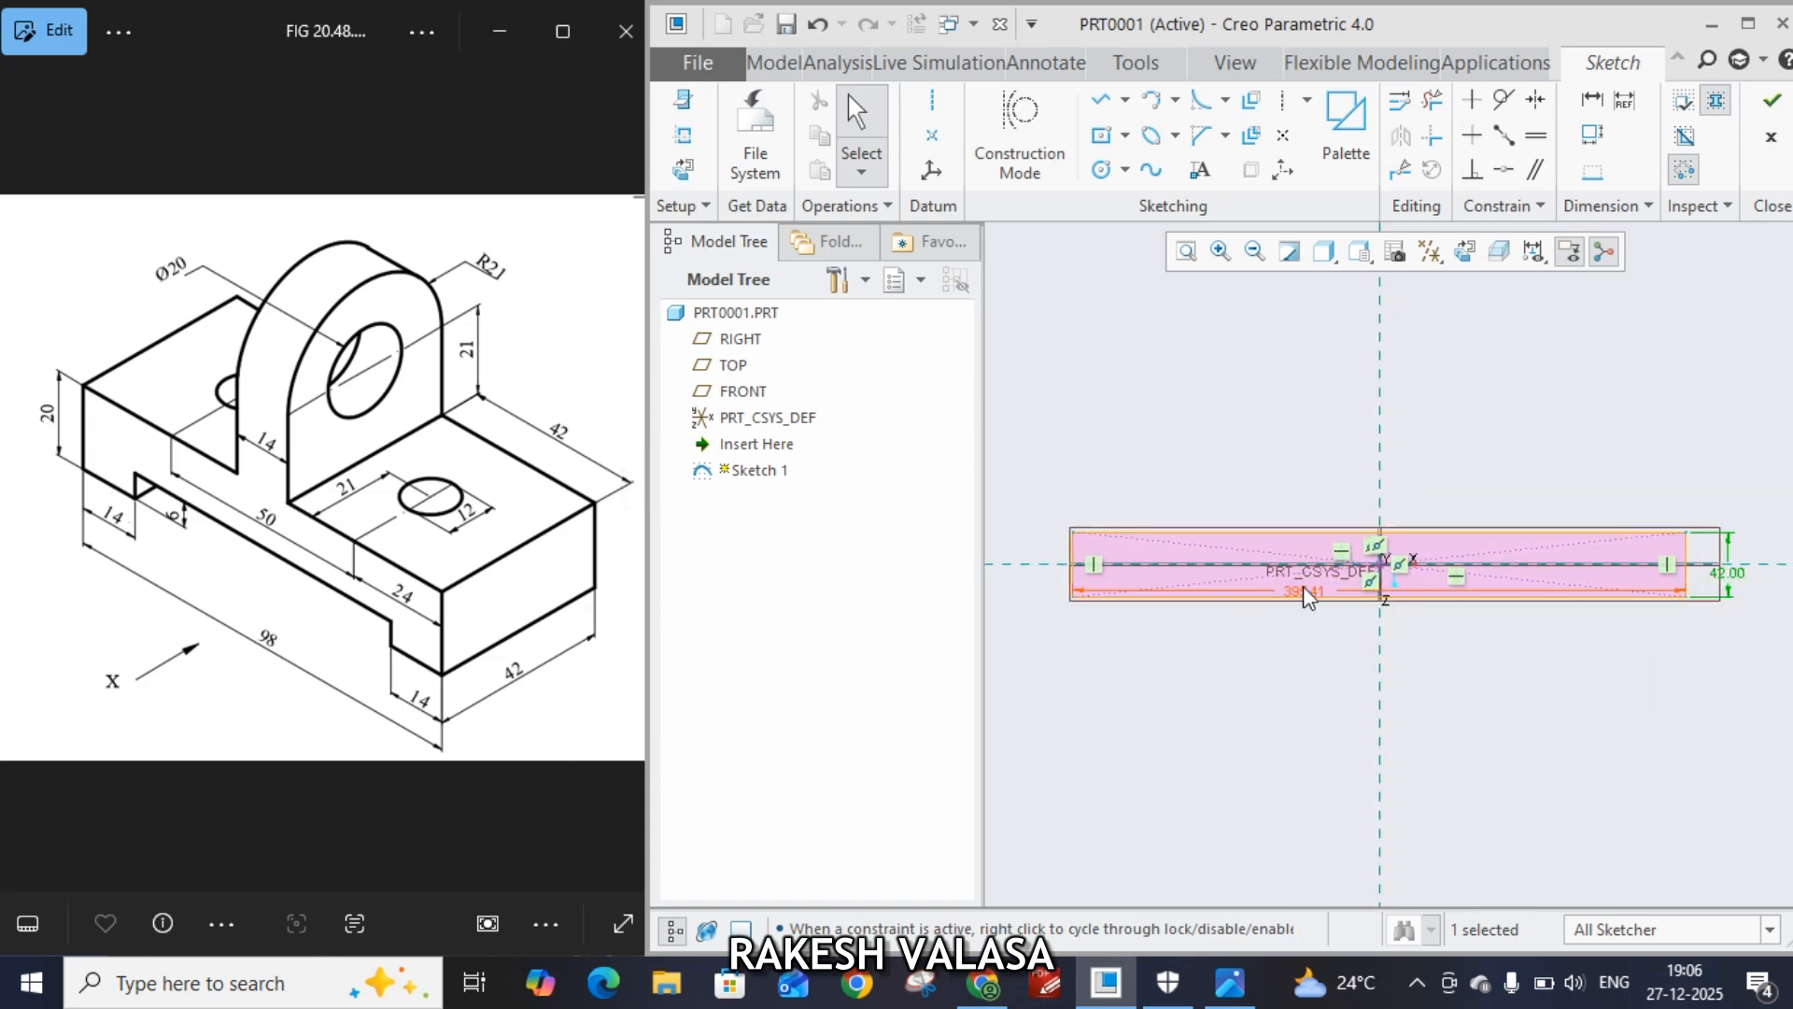
Set the rectangle's width to 98 and finish the sketch
drag(1306, 591, 1317, 660)
double_click(1317, 659)
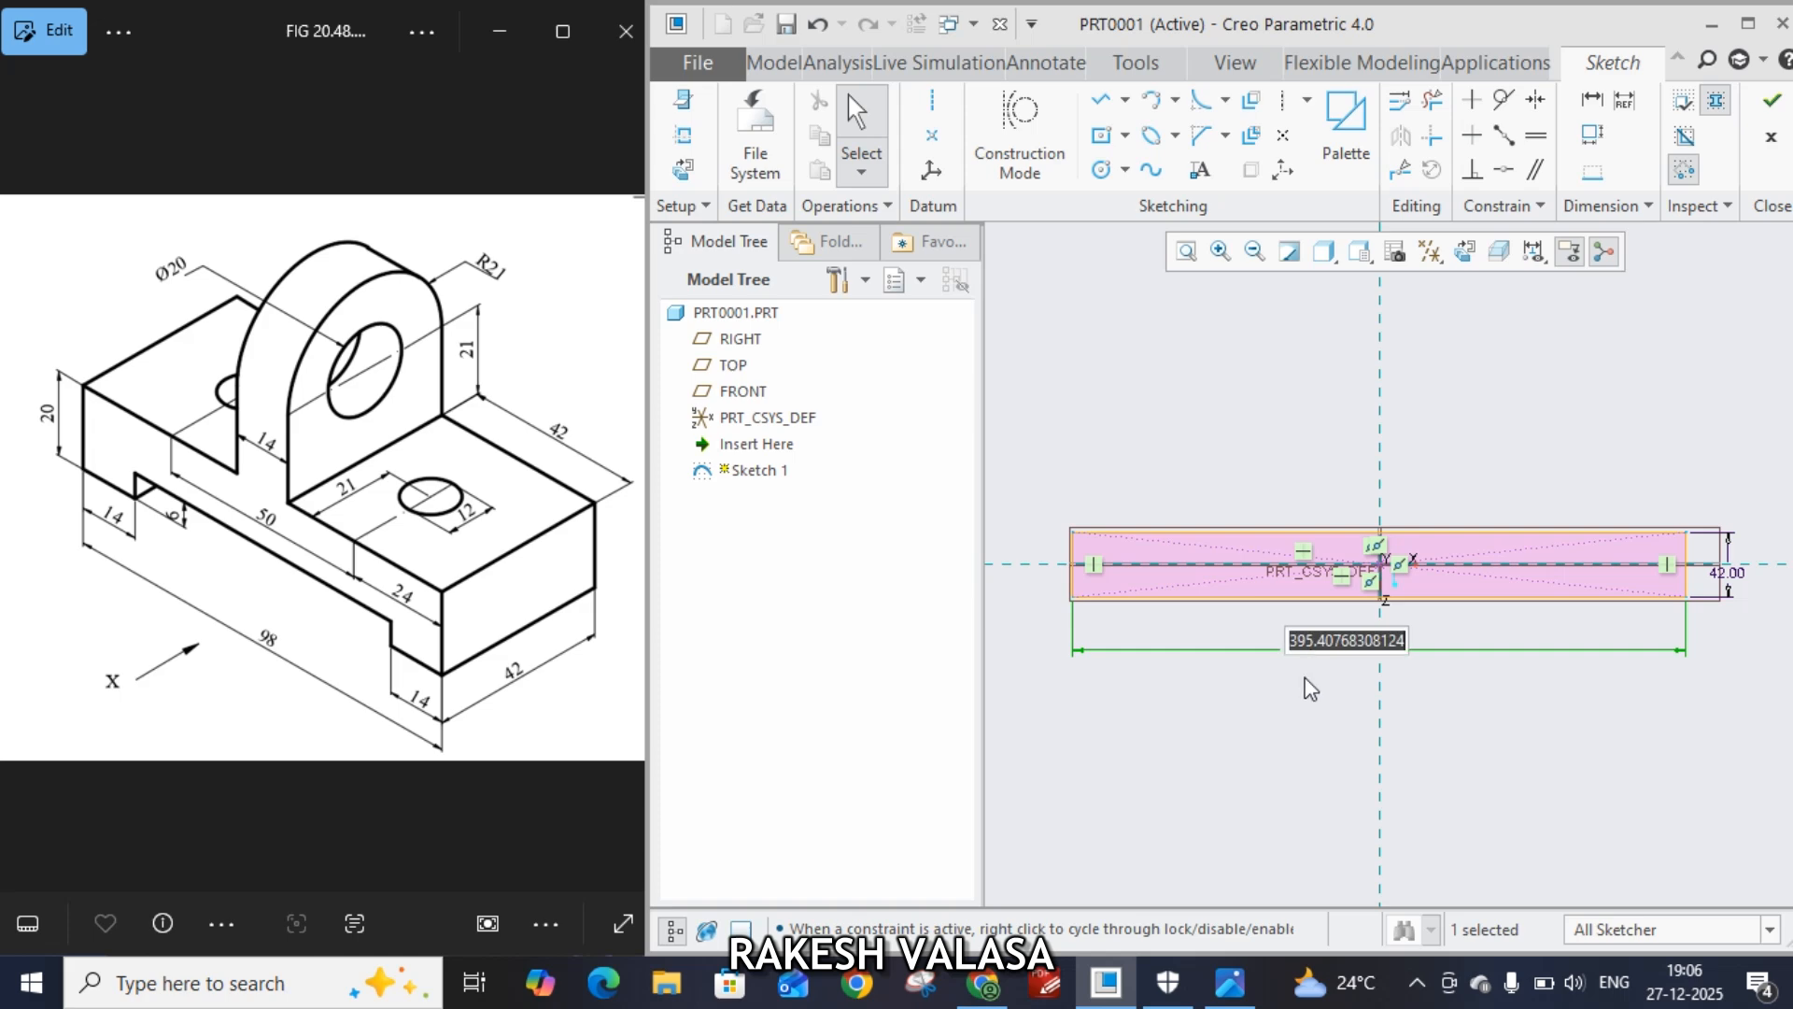
text(98)
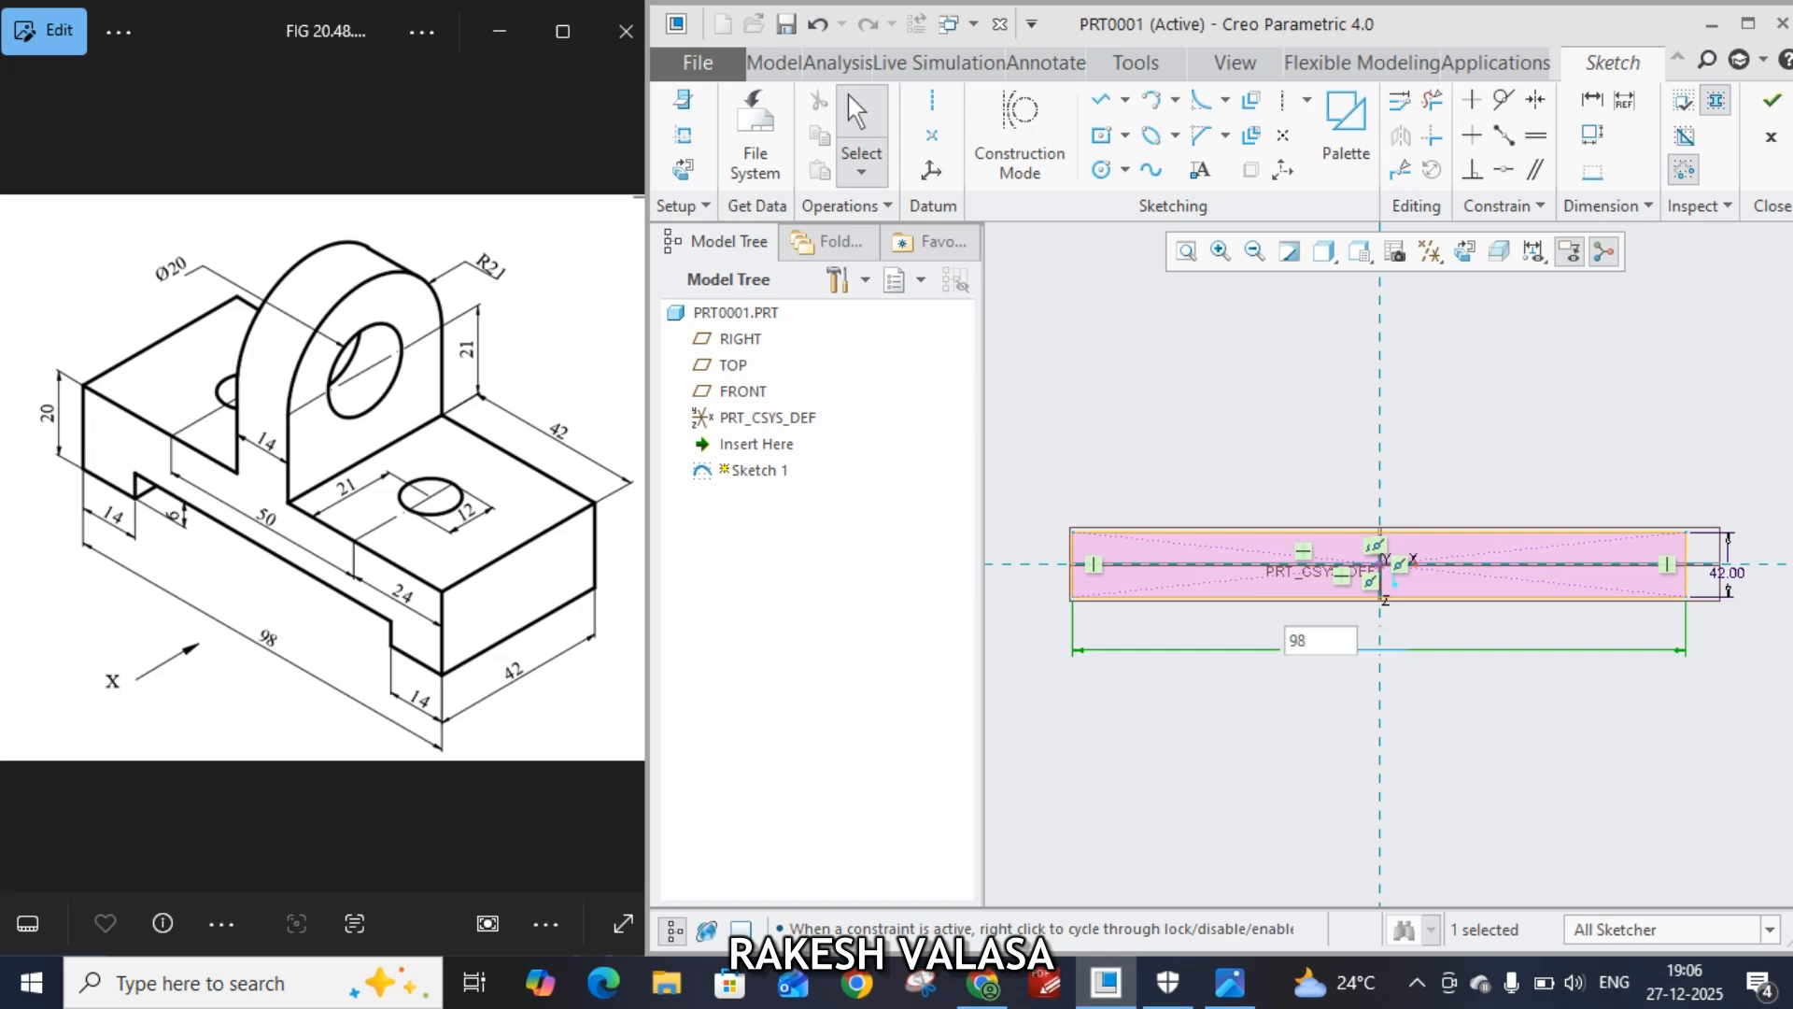
key(Return)
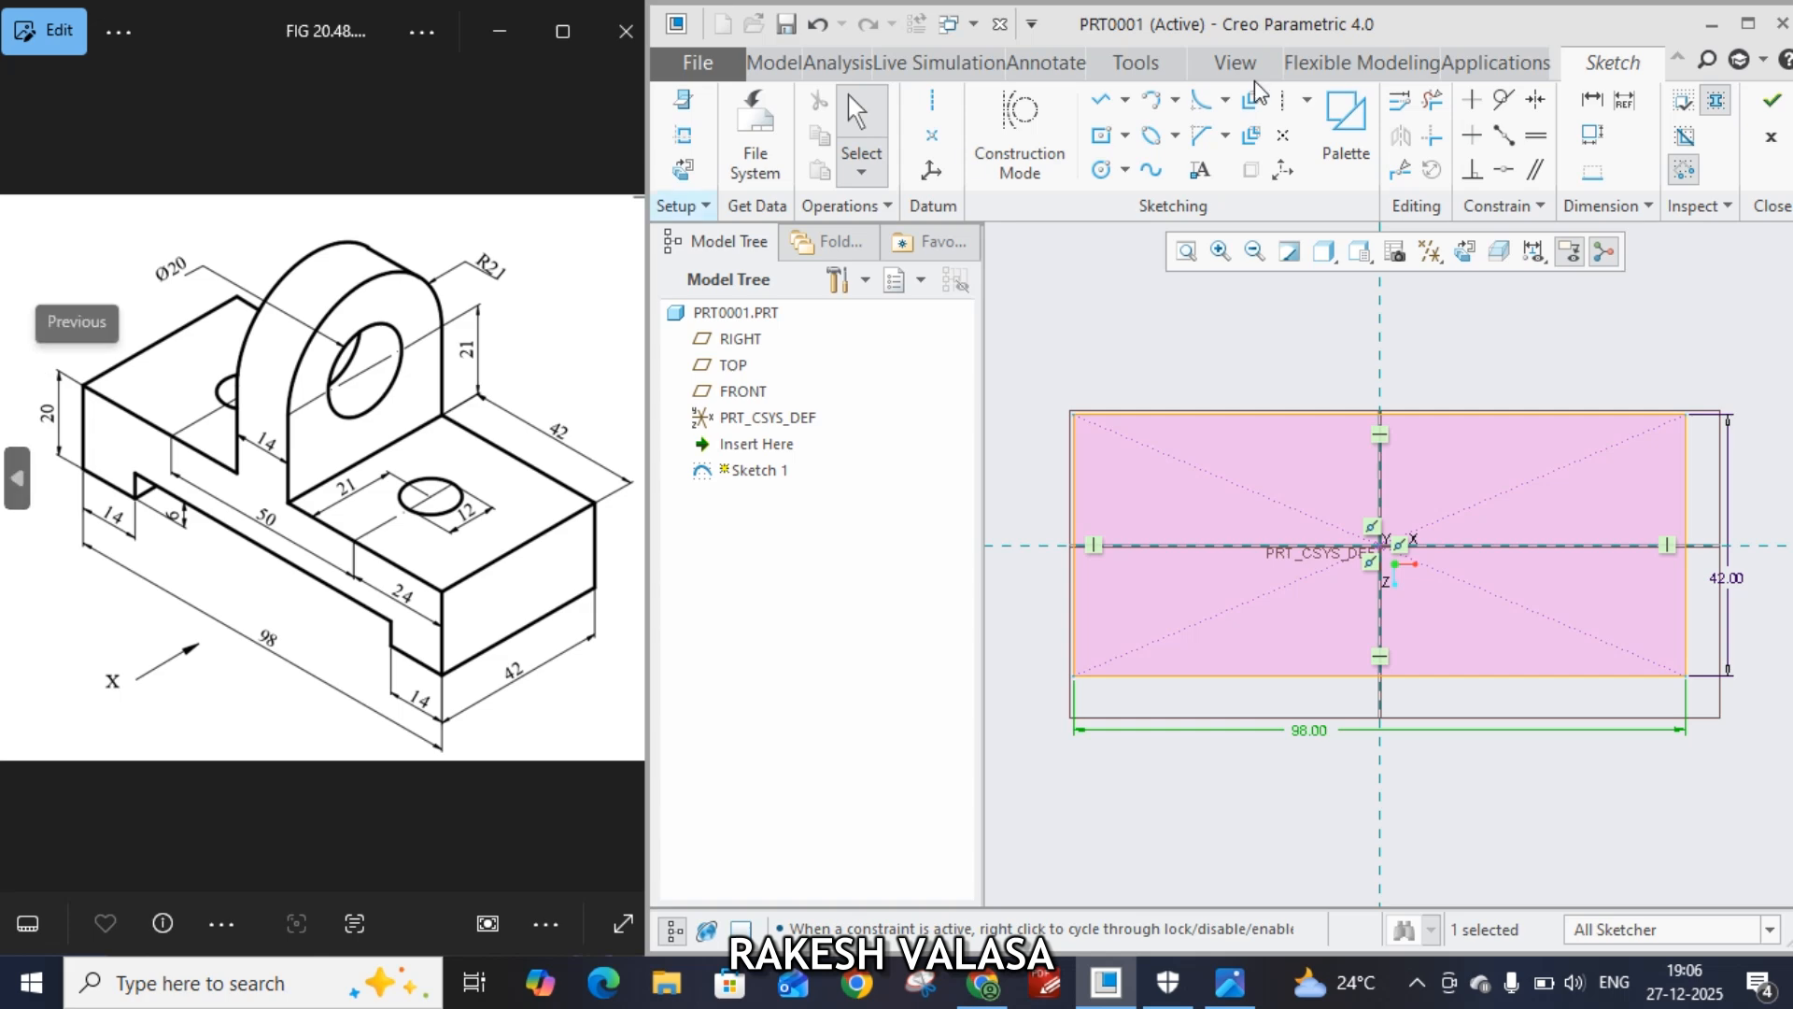
click(1772, 103)
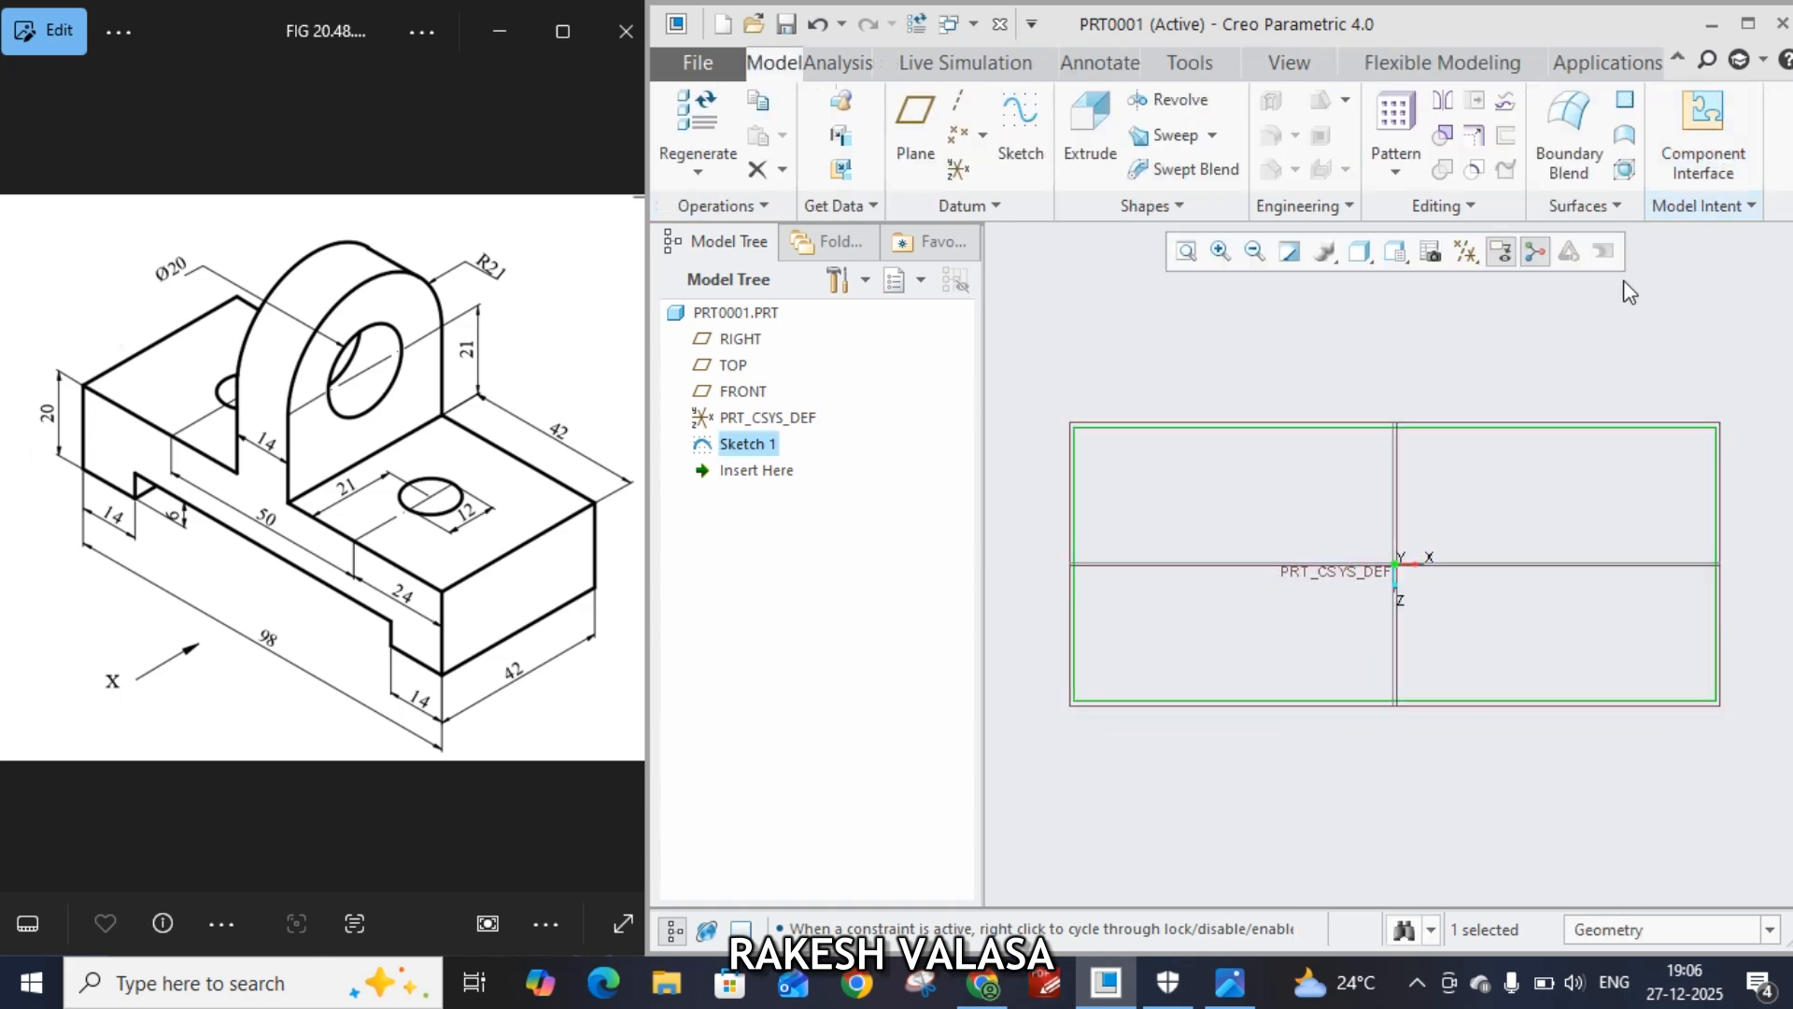
Extrude the rectangle sketch to a depth of 20
click(1093, 151)
double_click(853, 139)
text(2)
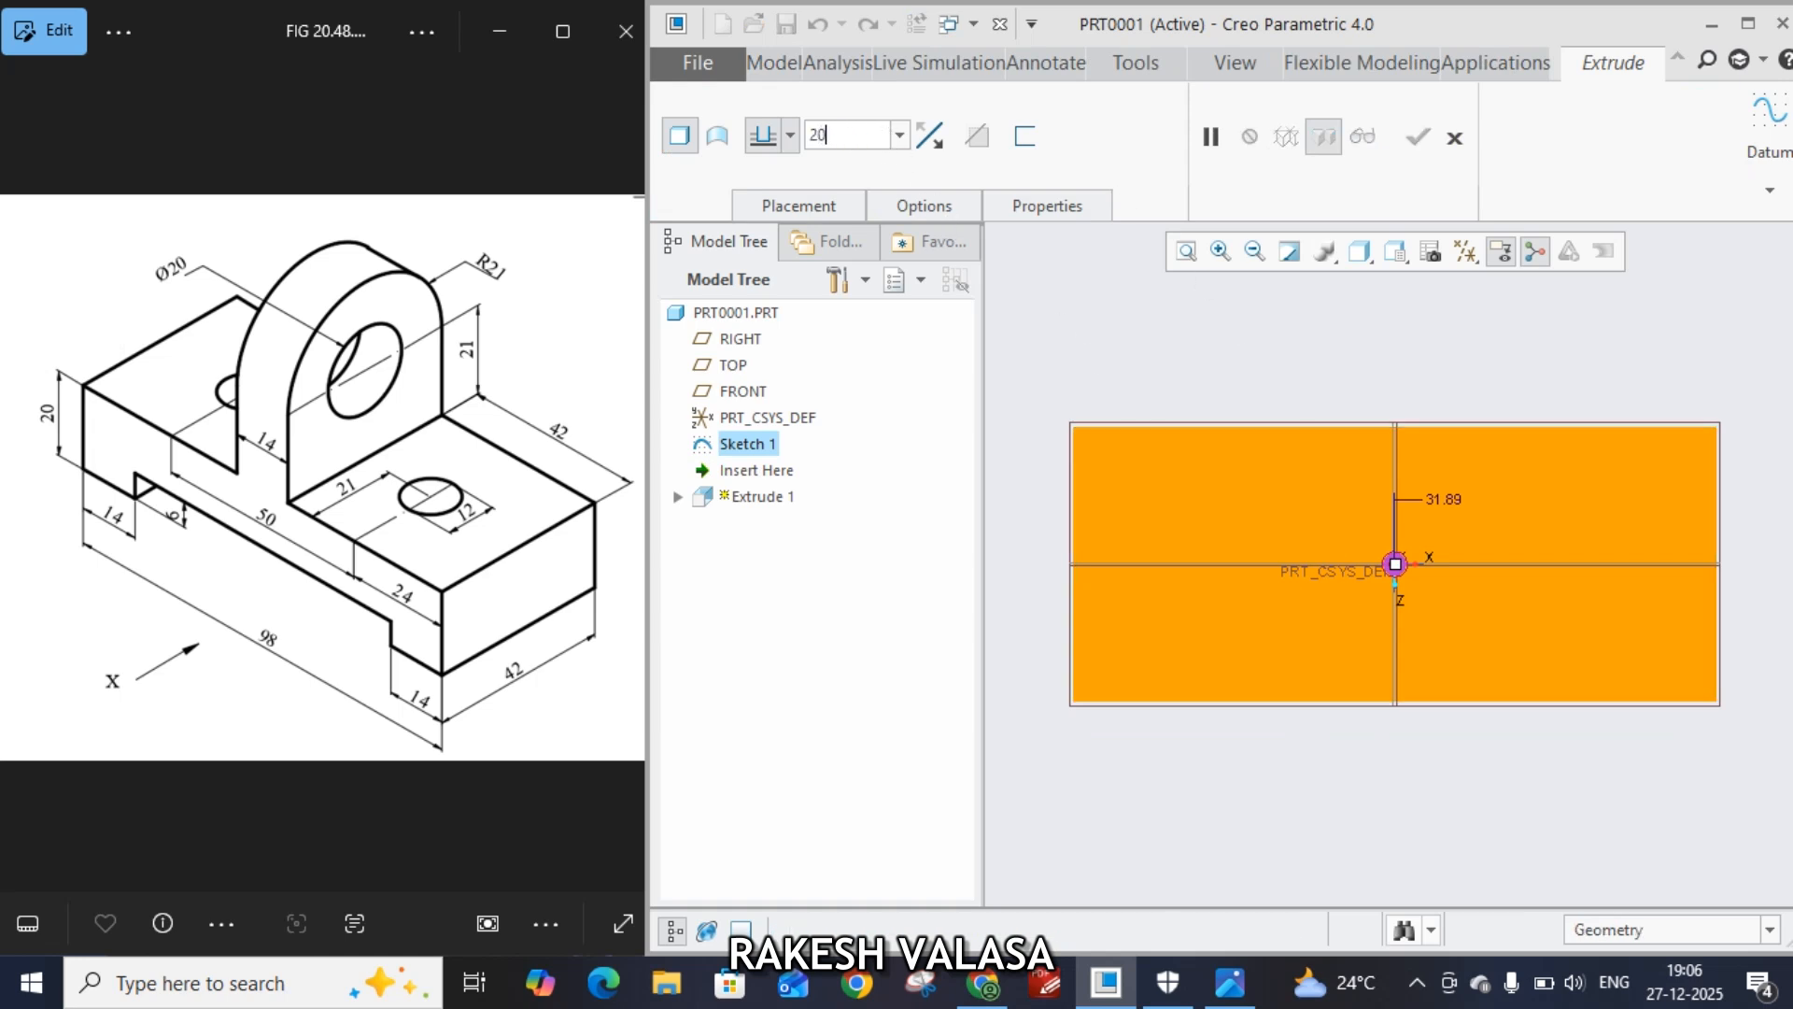
text(0)
key(Return)
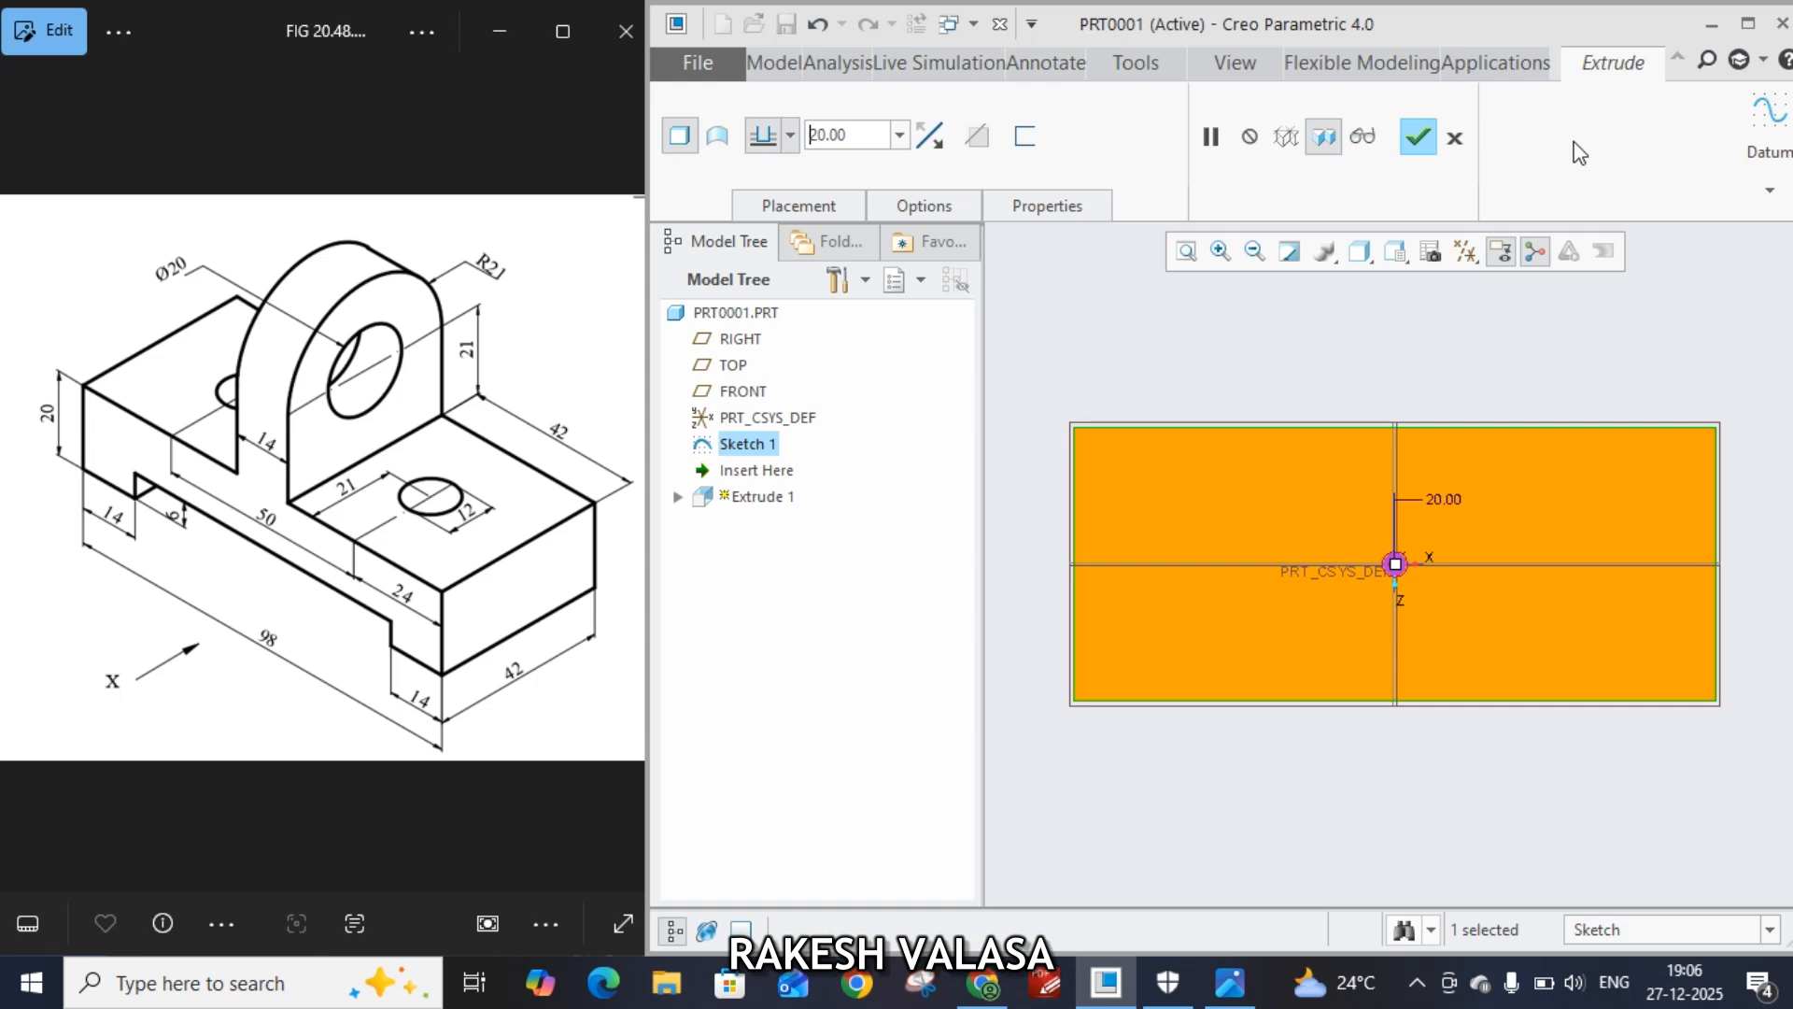
click(1417, 140)
Start a new extrude sketched on the block's front face and draw a thin corner rectangle along its bottom edge
middle_drag(1530, 753, 1521, 665)
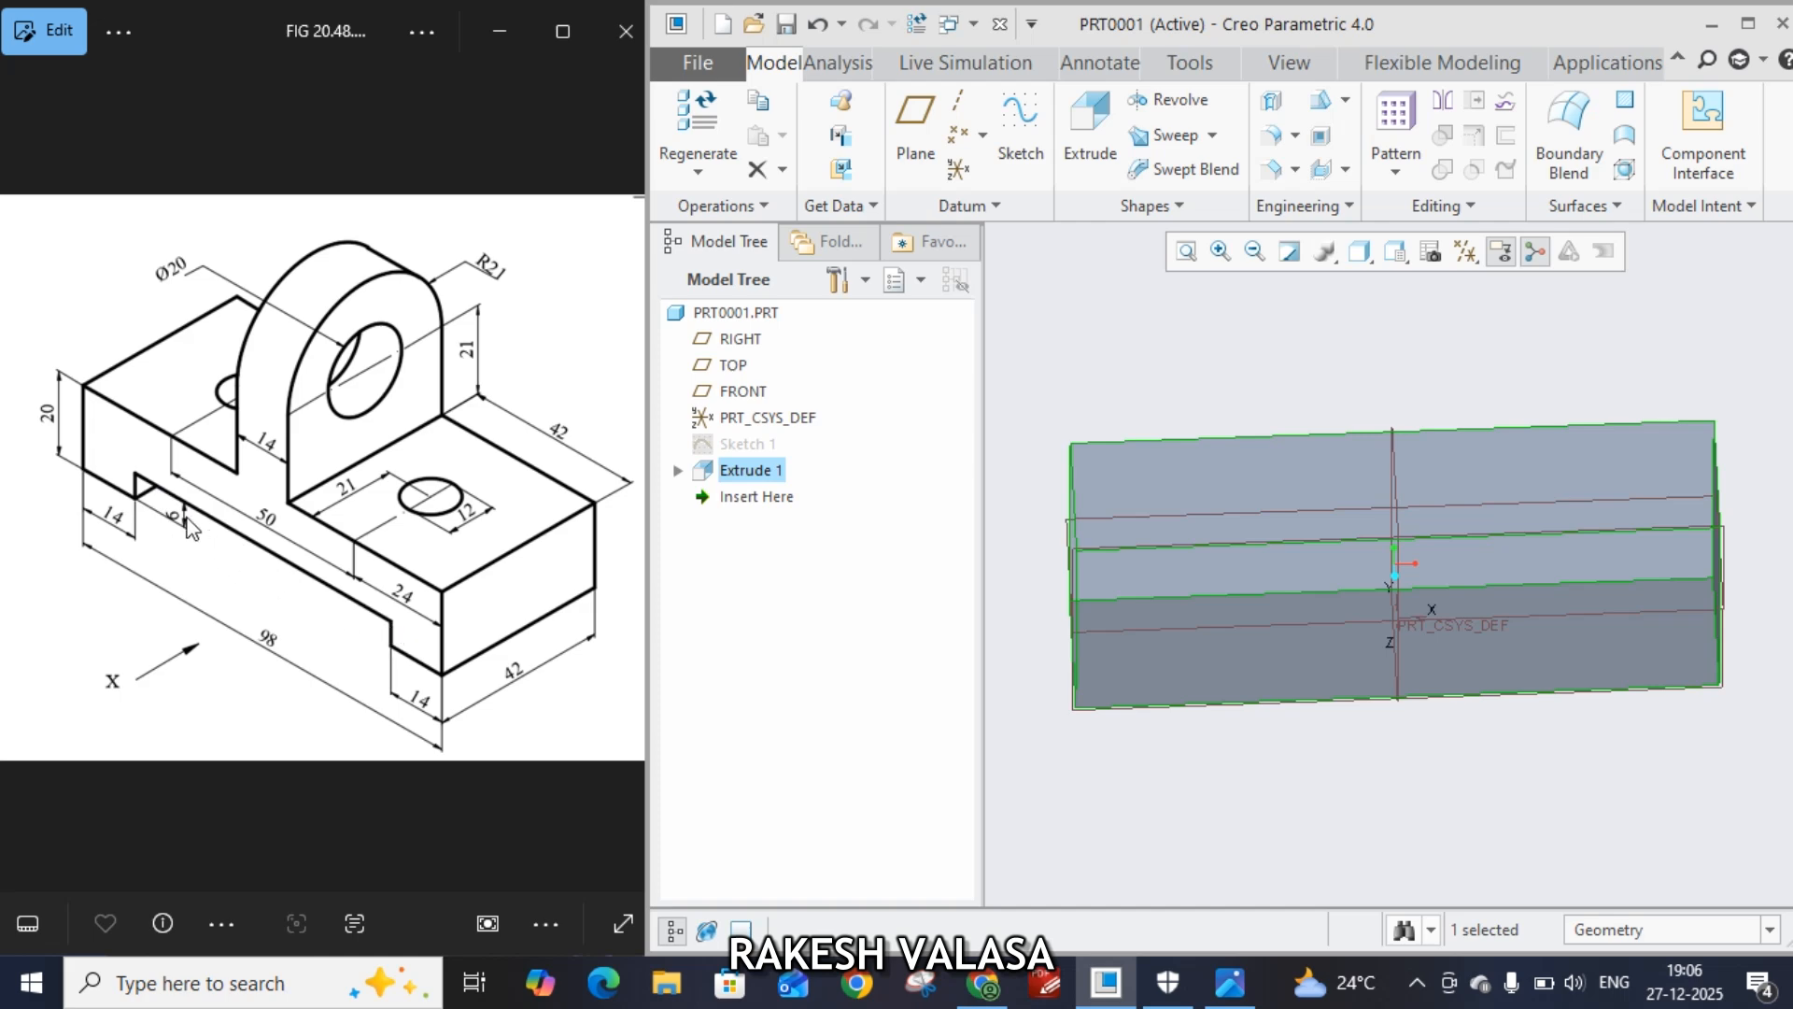
click(1242, 663)
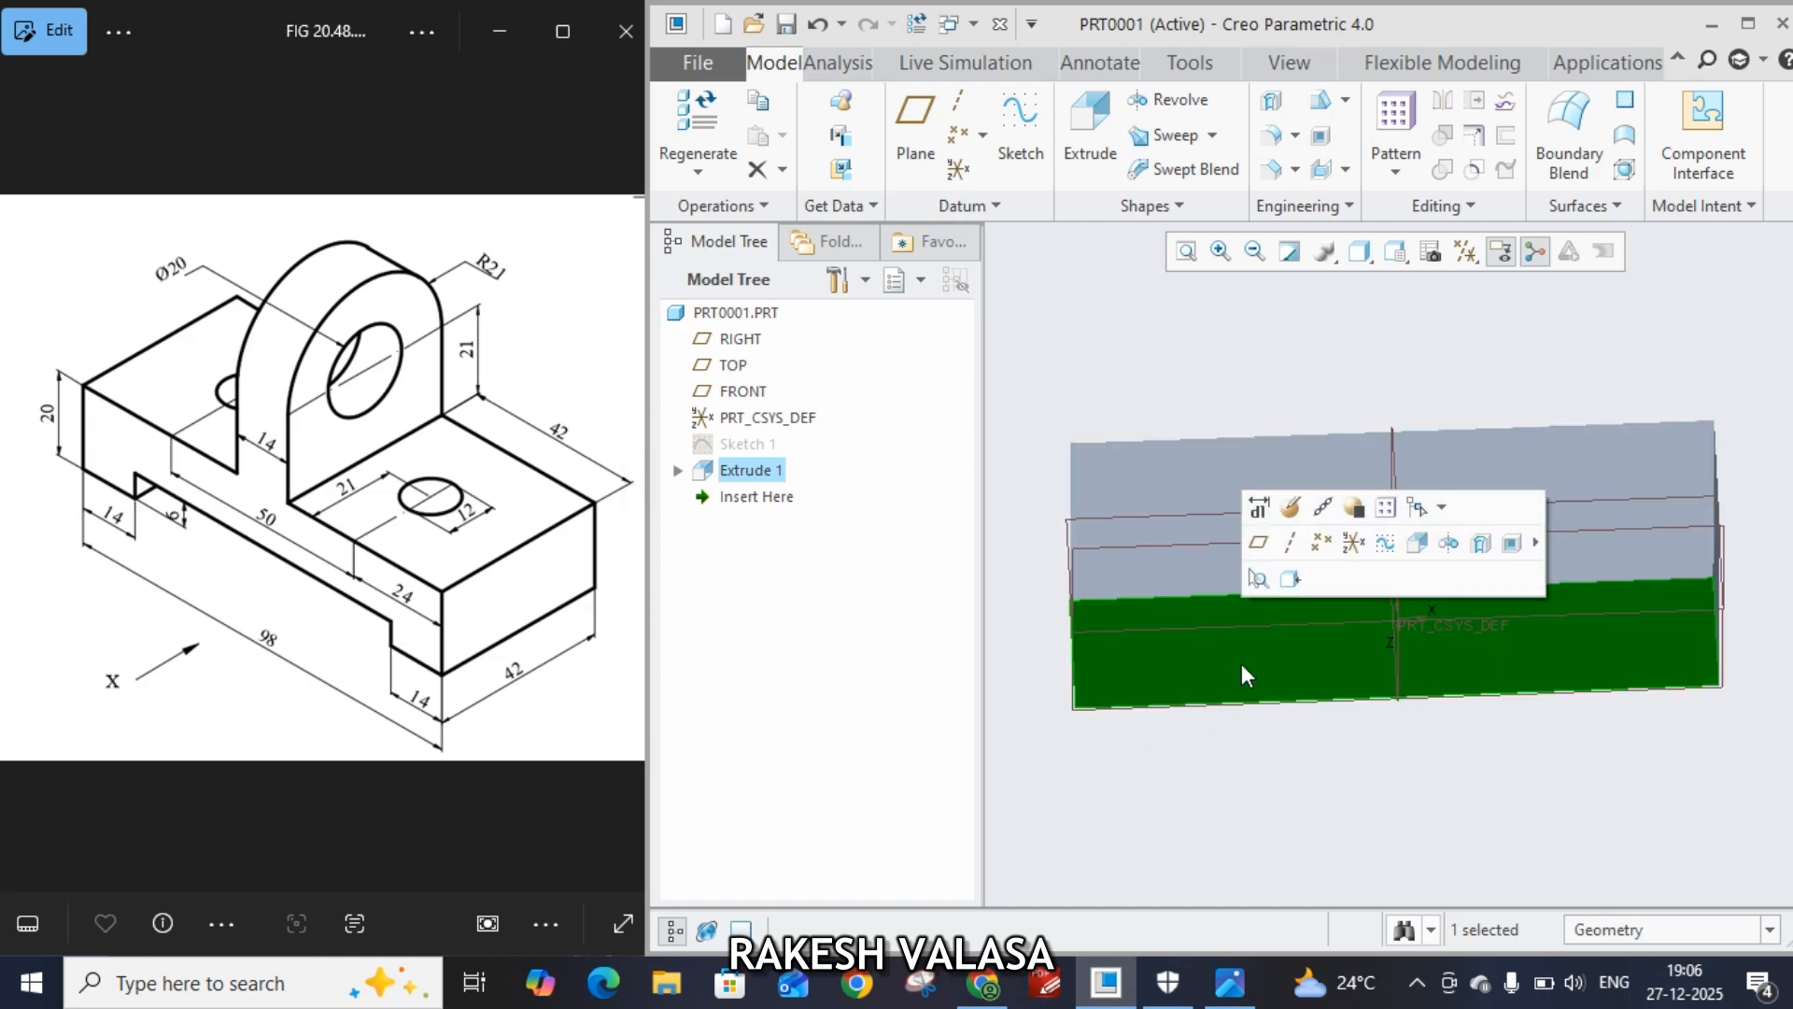
click(1090, 122)
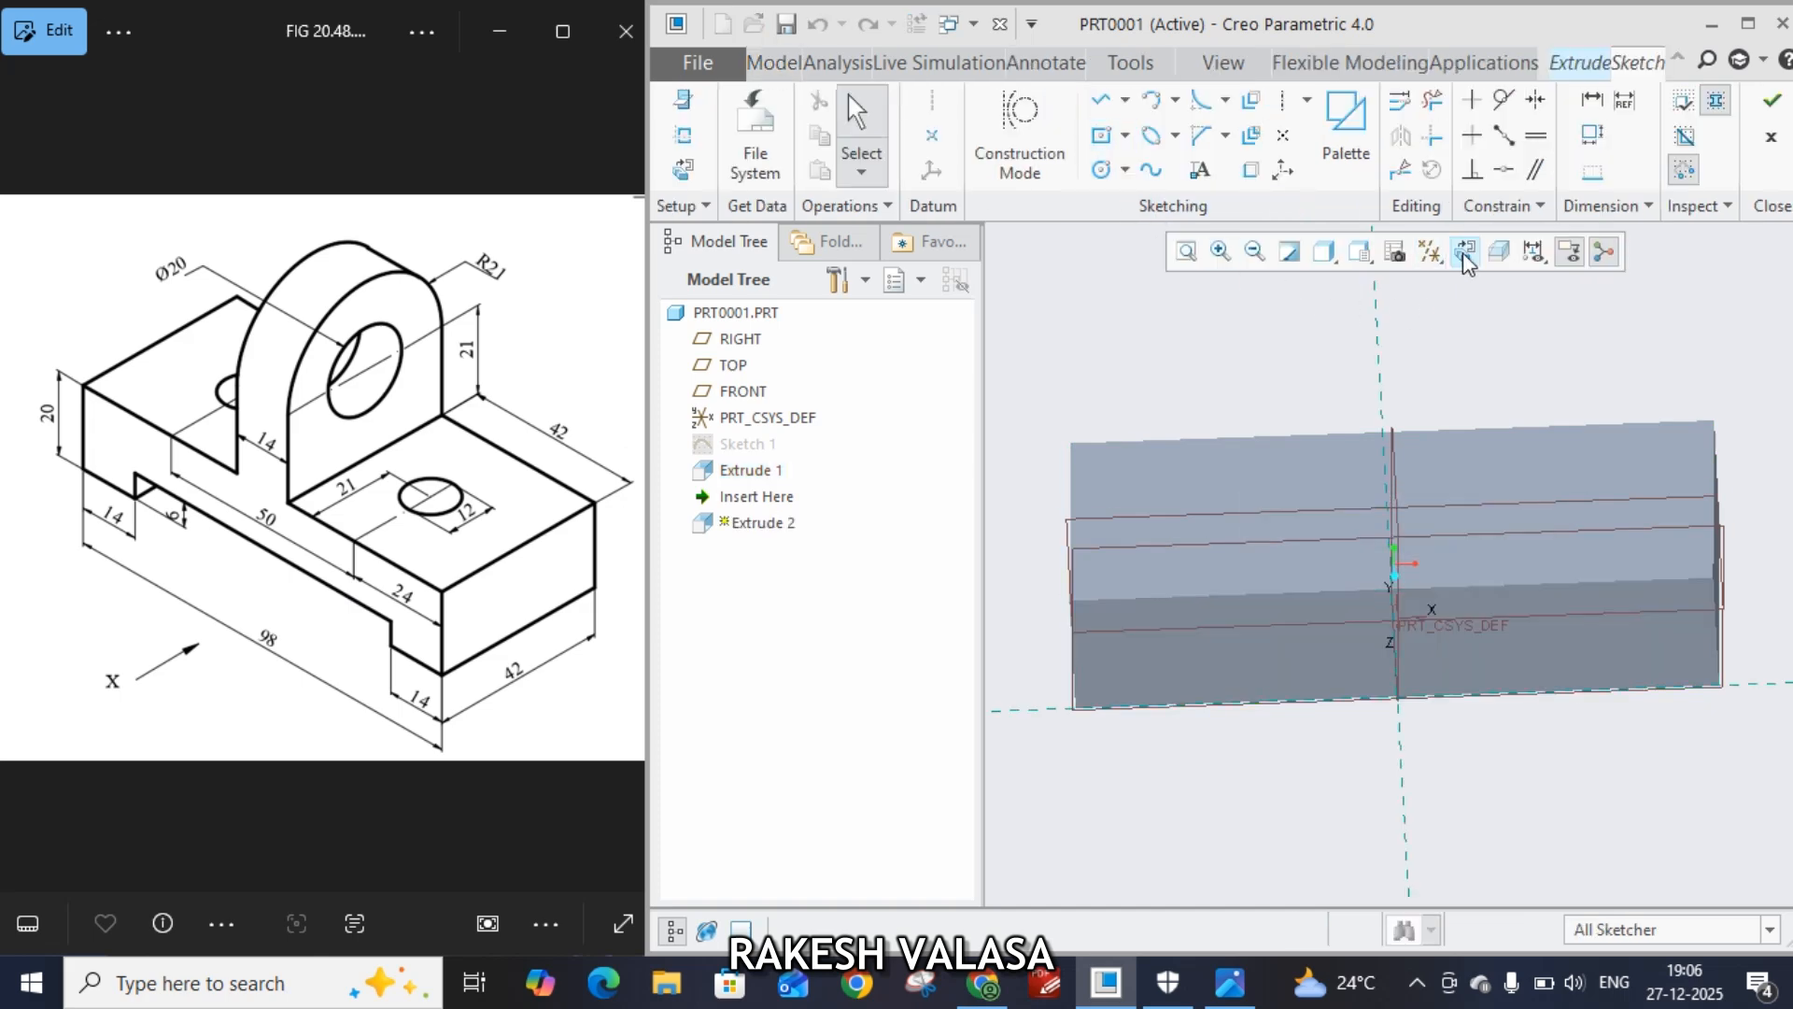
click(1465, 252)
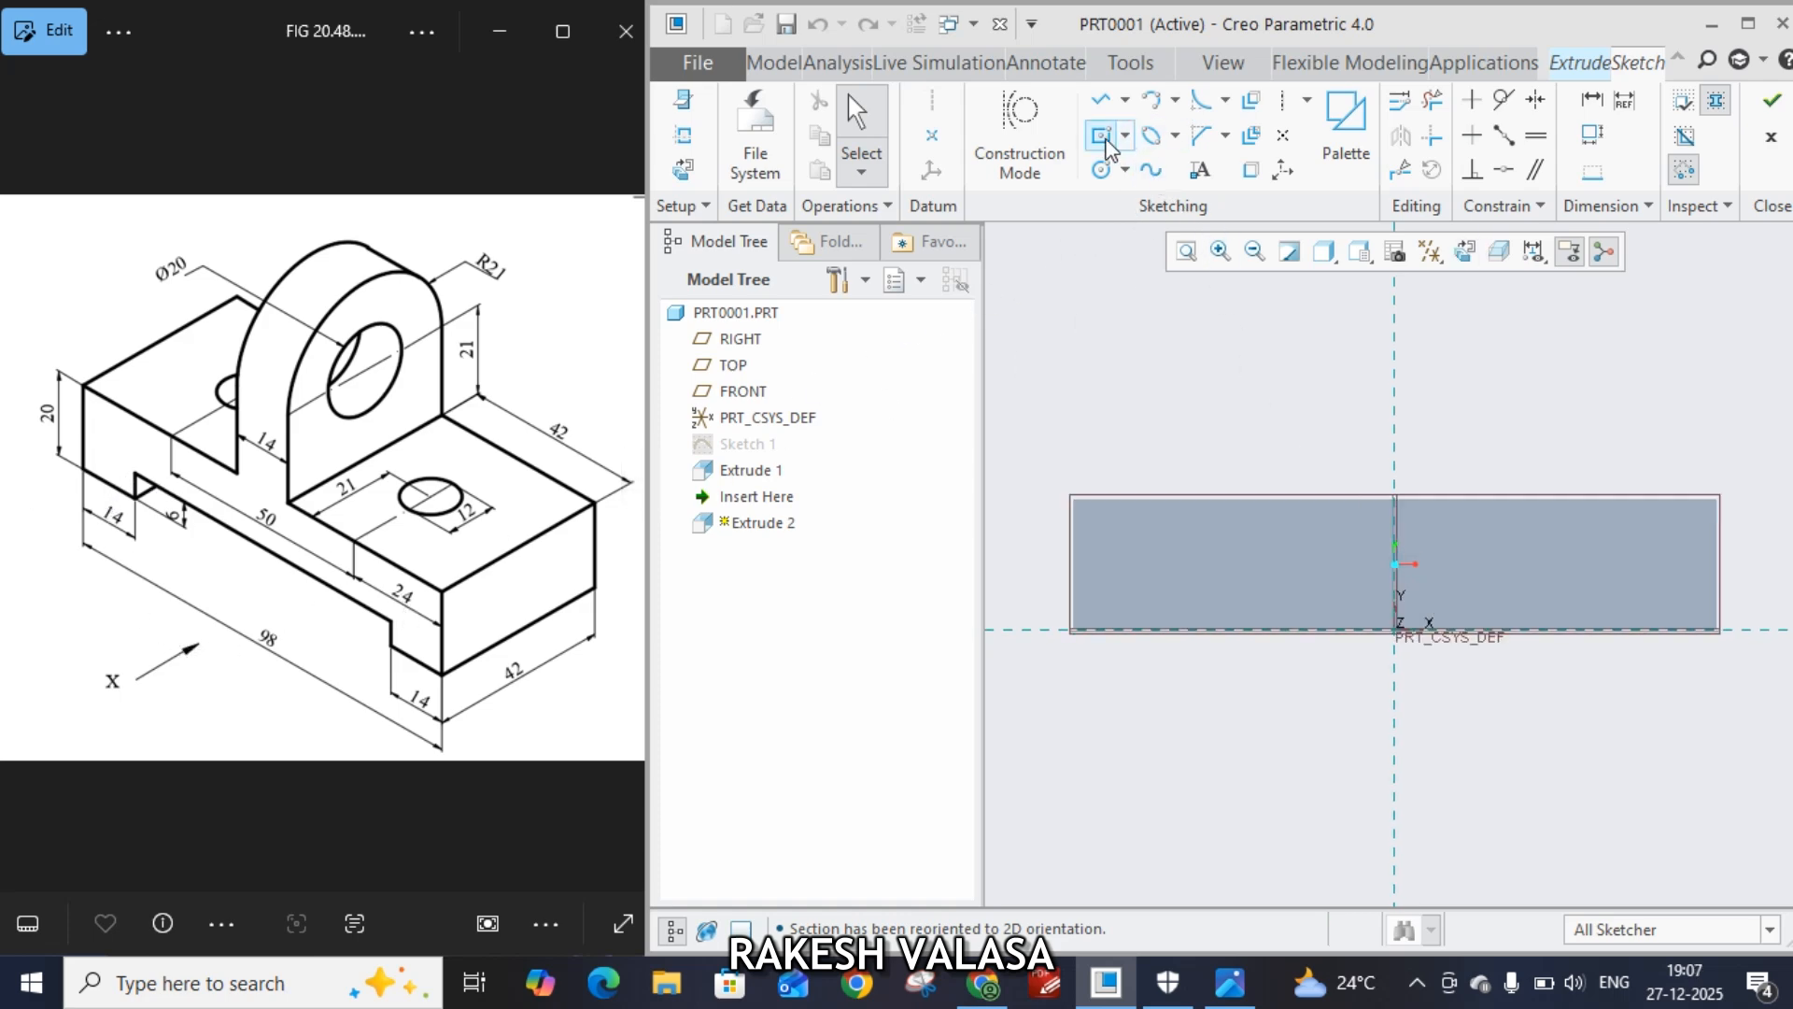
click(1104, 138)
click(1125, 137)
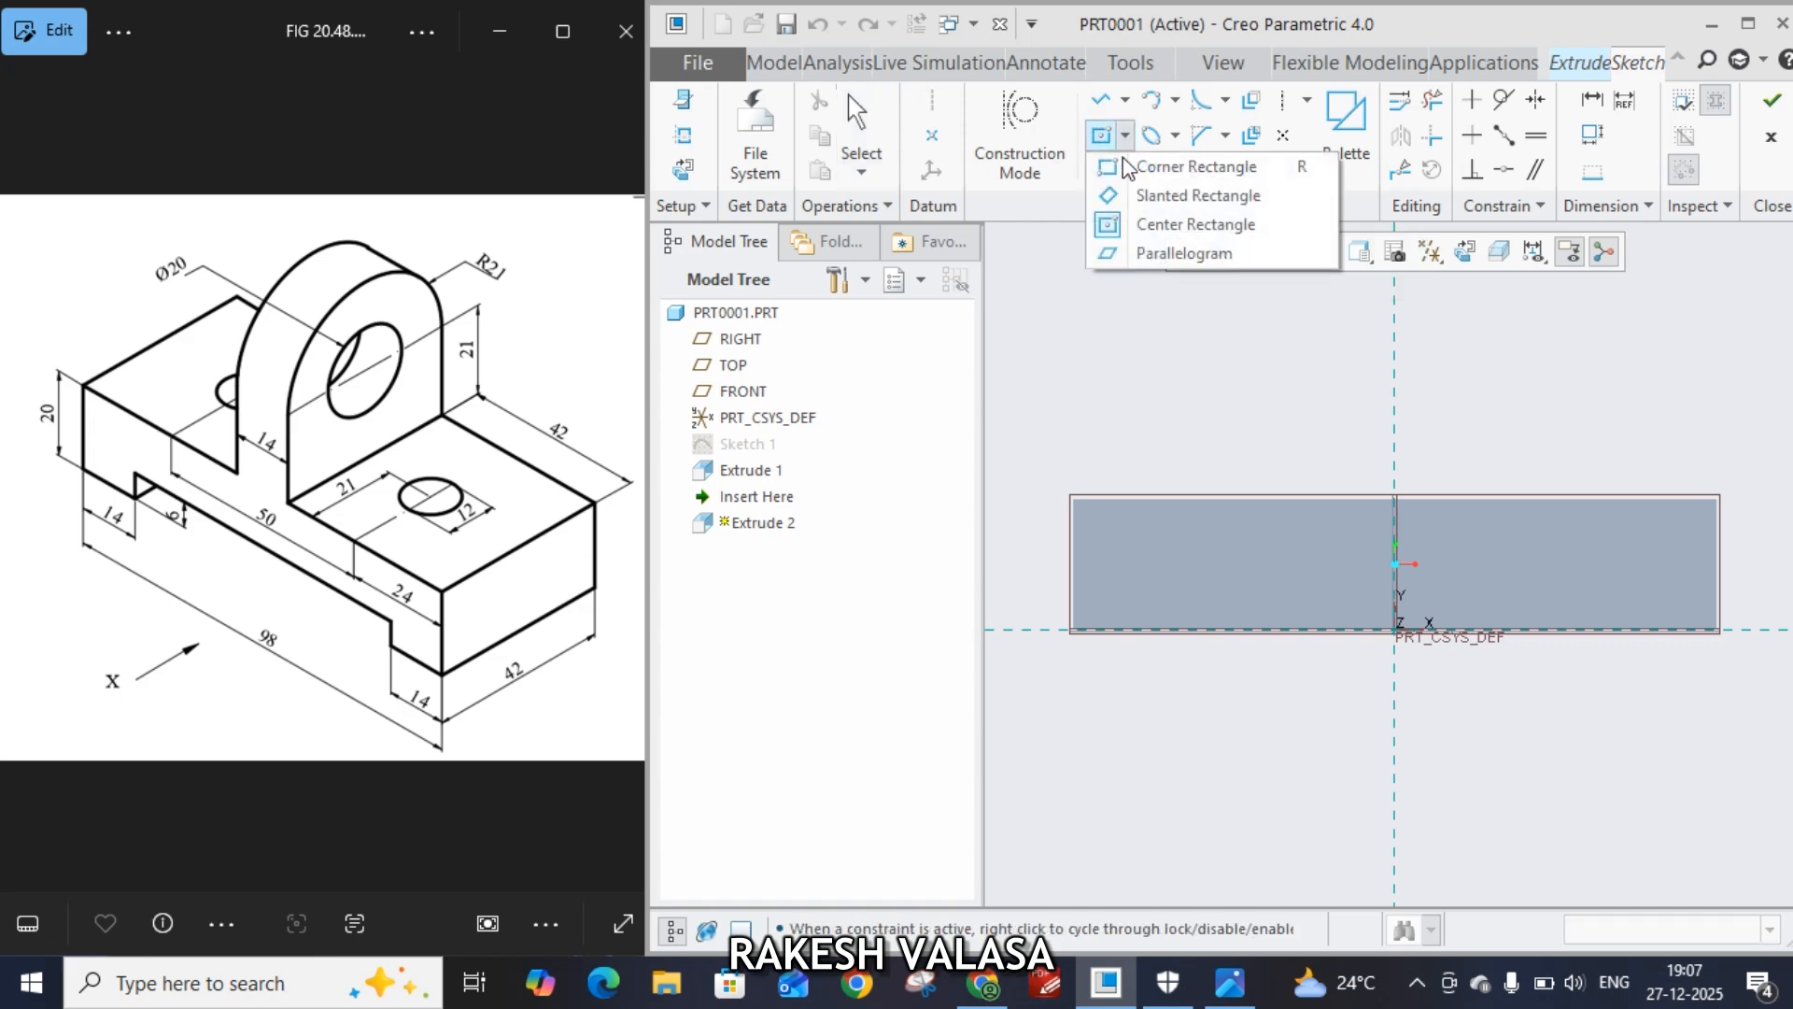
click(1158, 166)
click(1192, 620)
click(1619, 599)
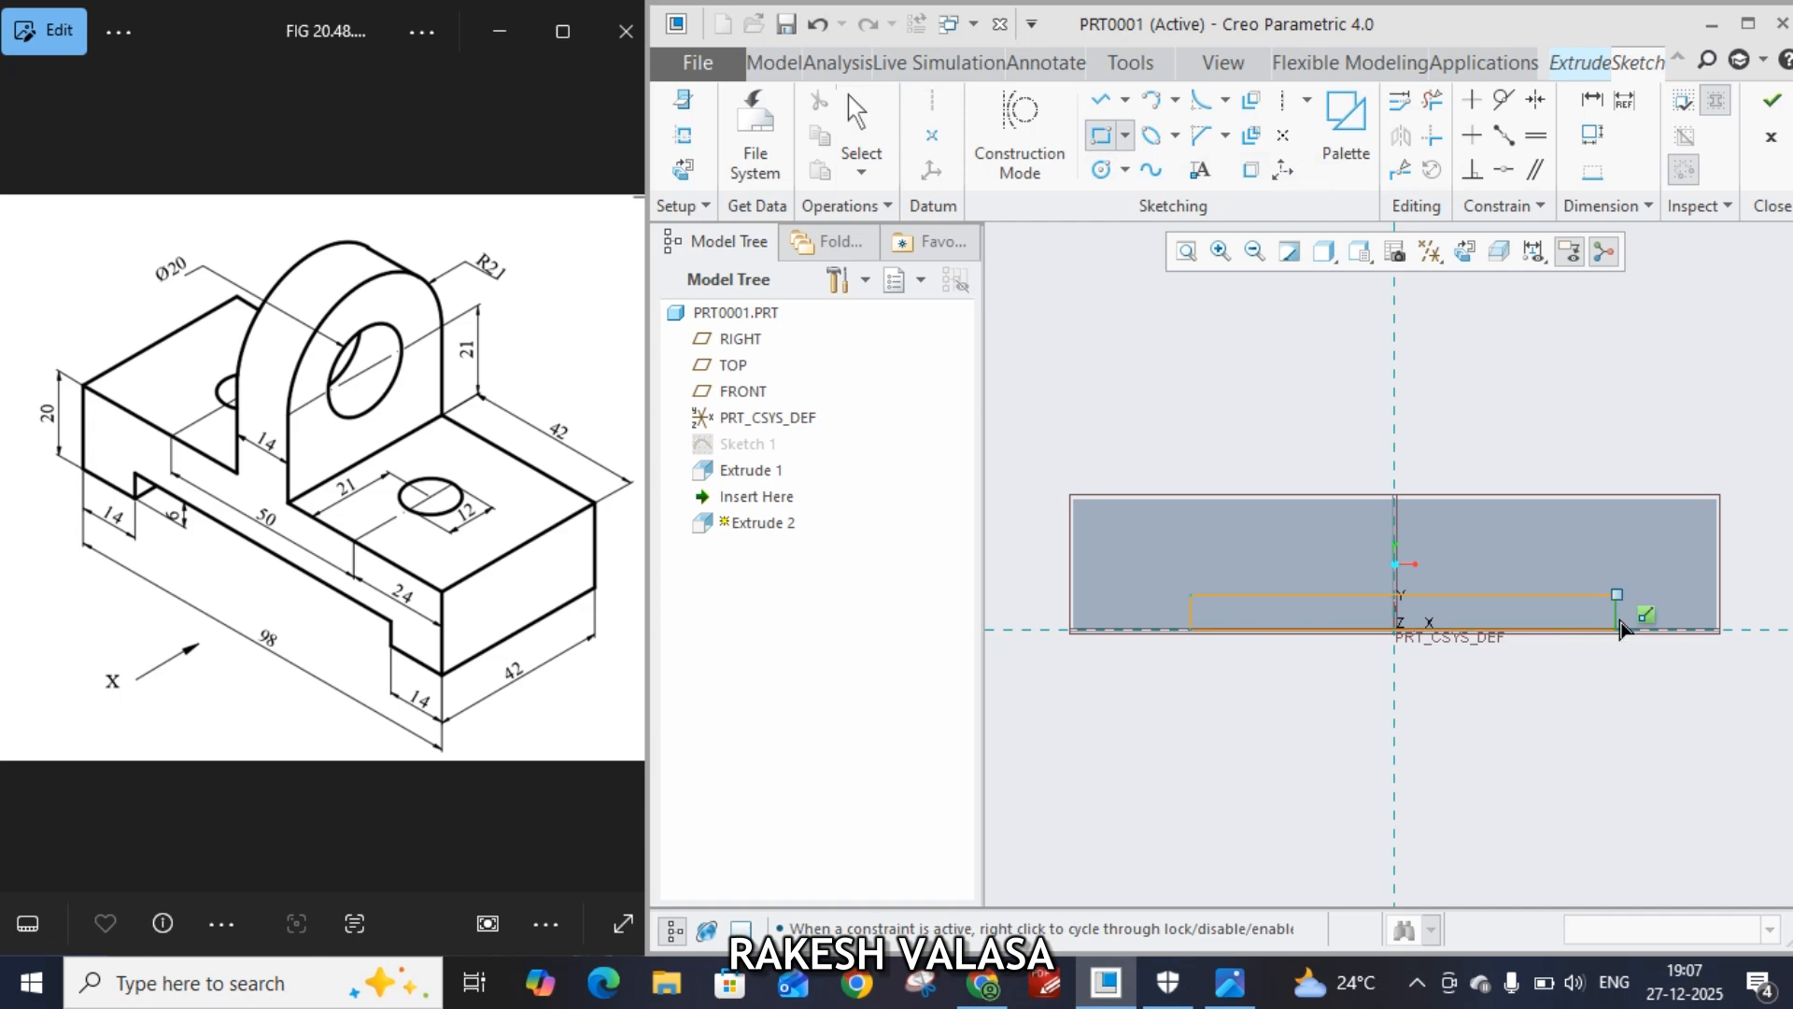
middle_click(1626, 713)
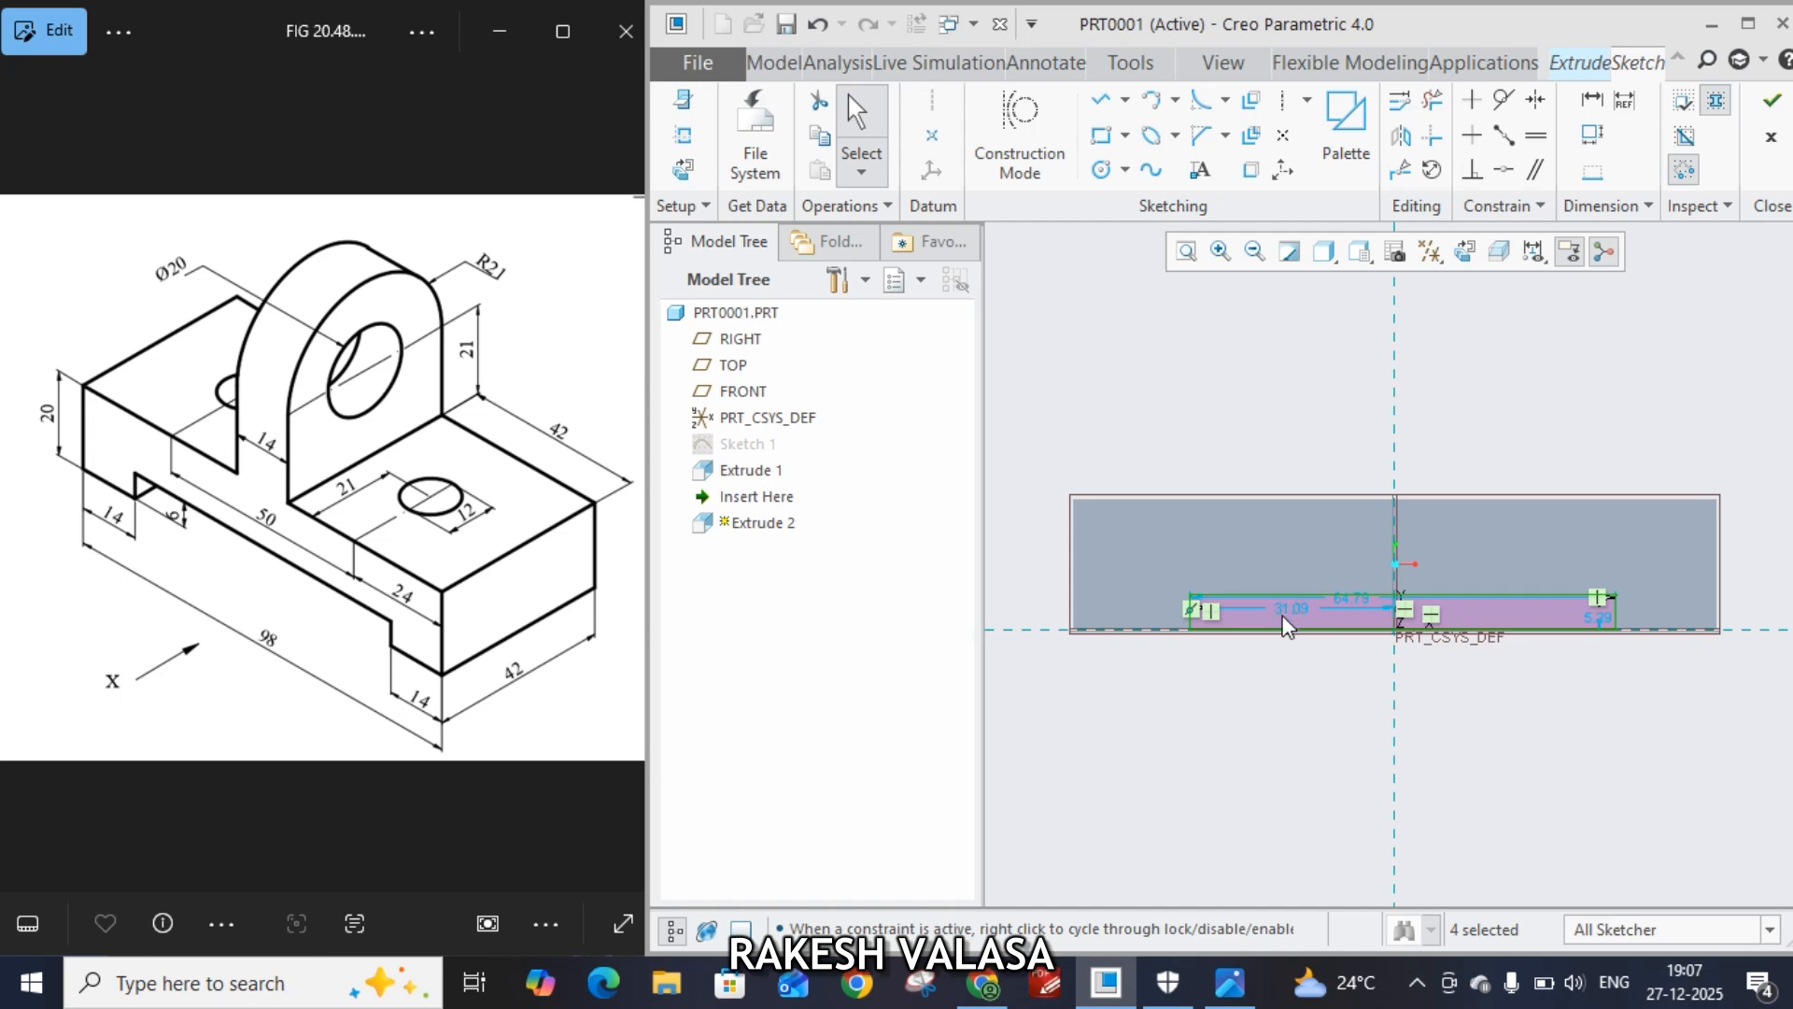
Set the rectangle's left edge distance from the vertical reference to 98/2-14
drag(1288, 626, 1289, 681)
double_click(1291, 688)
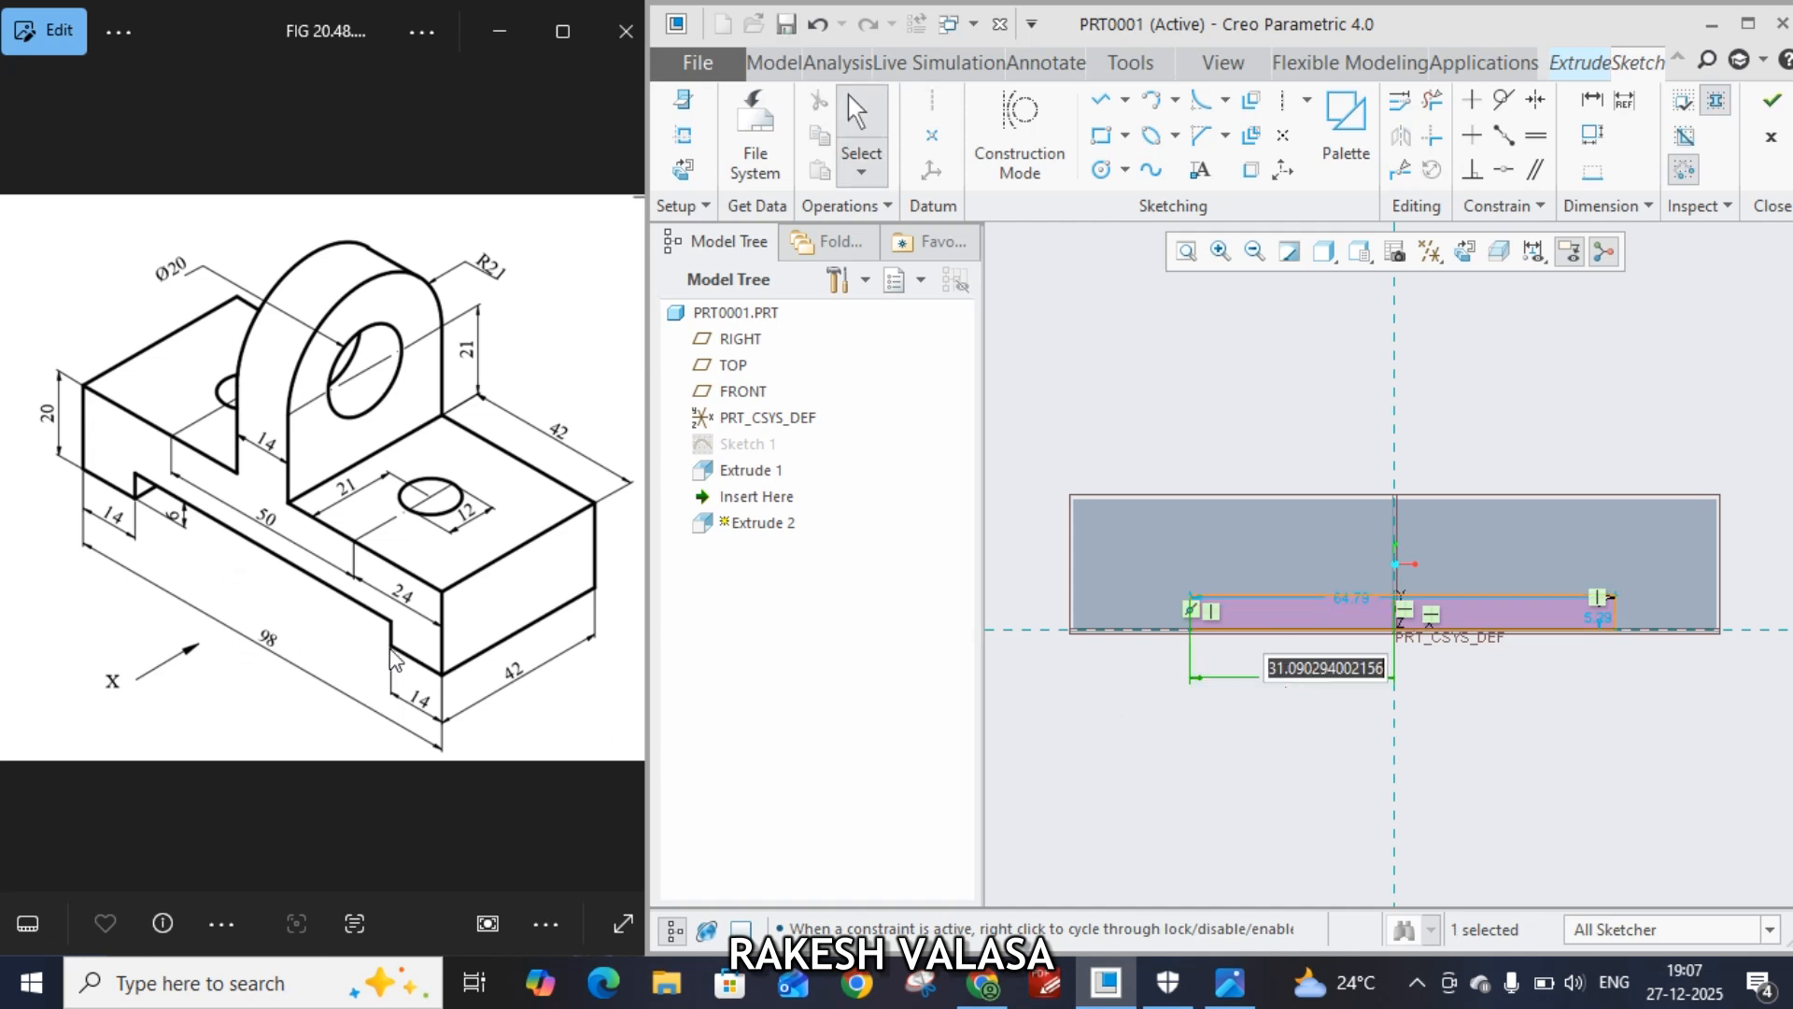
text(98/2-14)
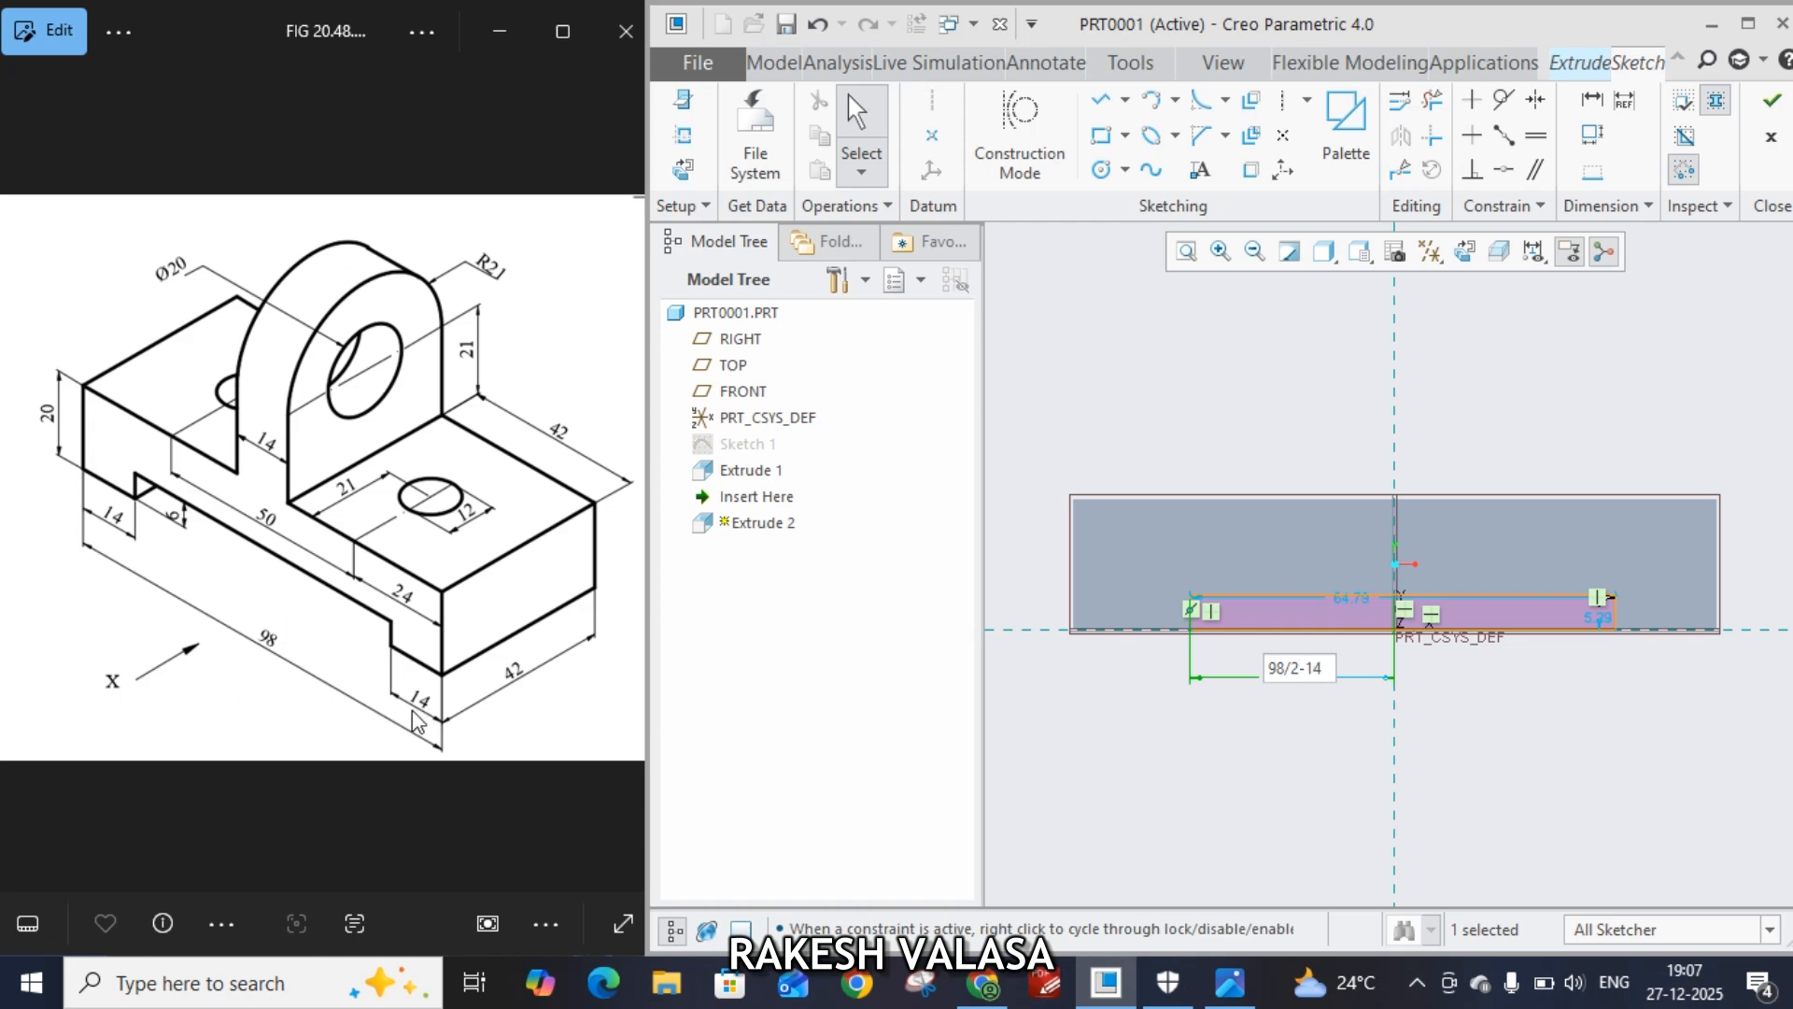
key(Return)
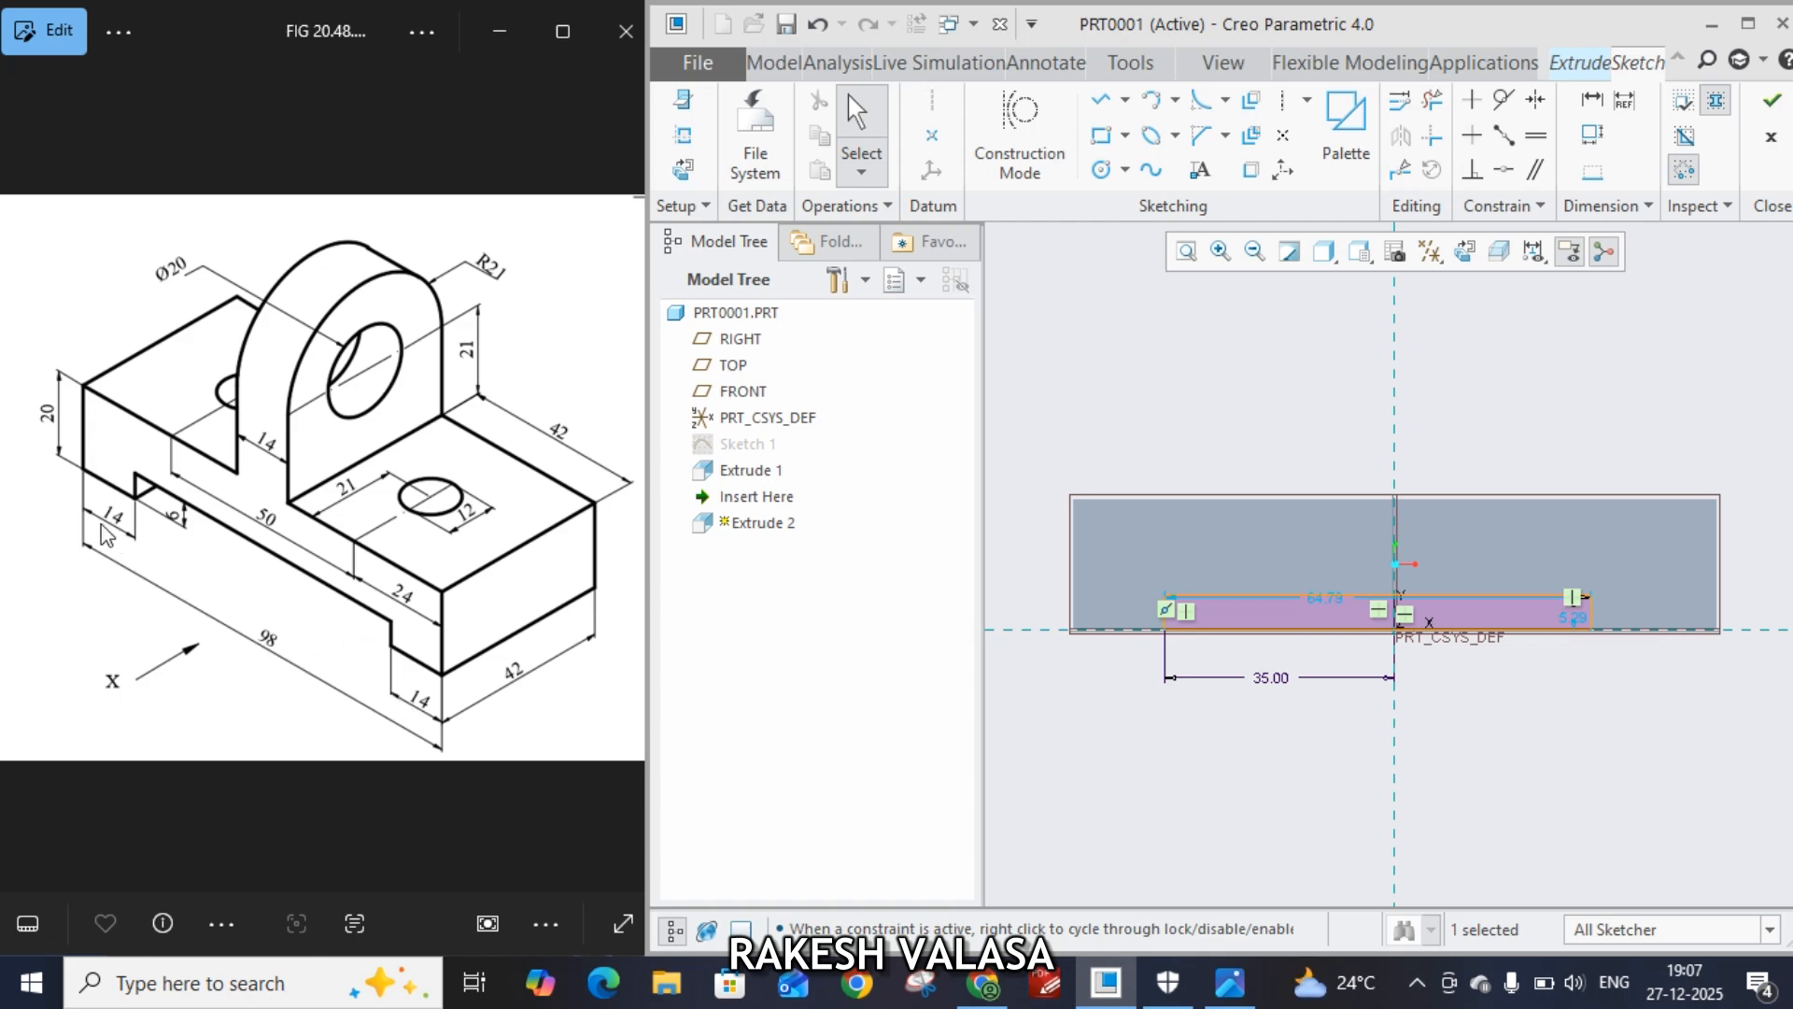
Dimension the rectangle's width as 98-14-14 and finish the sketch
drag(1331, 602, 1364, 729)
double_click(1362, 720)
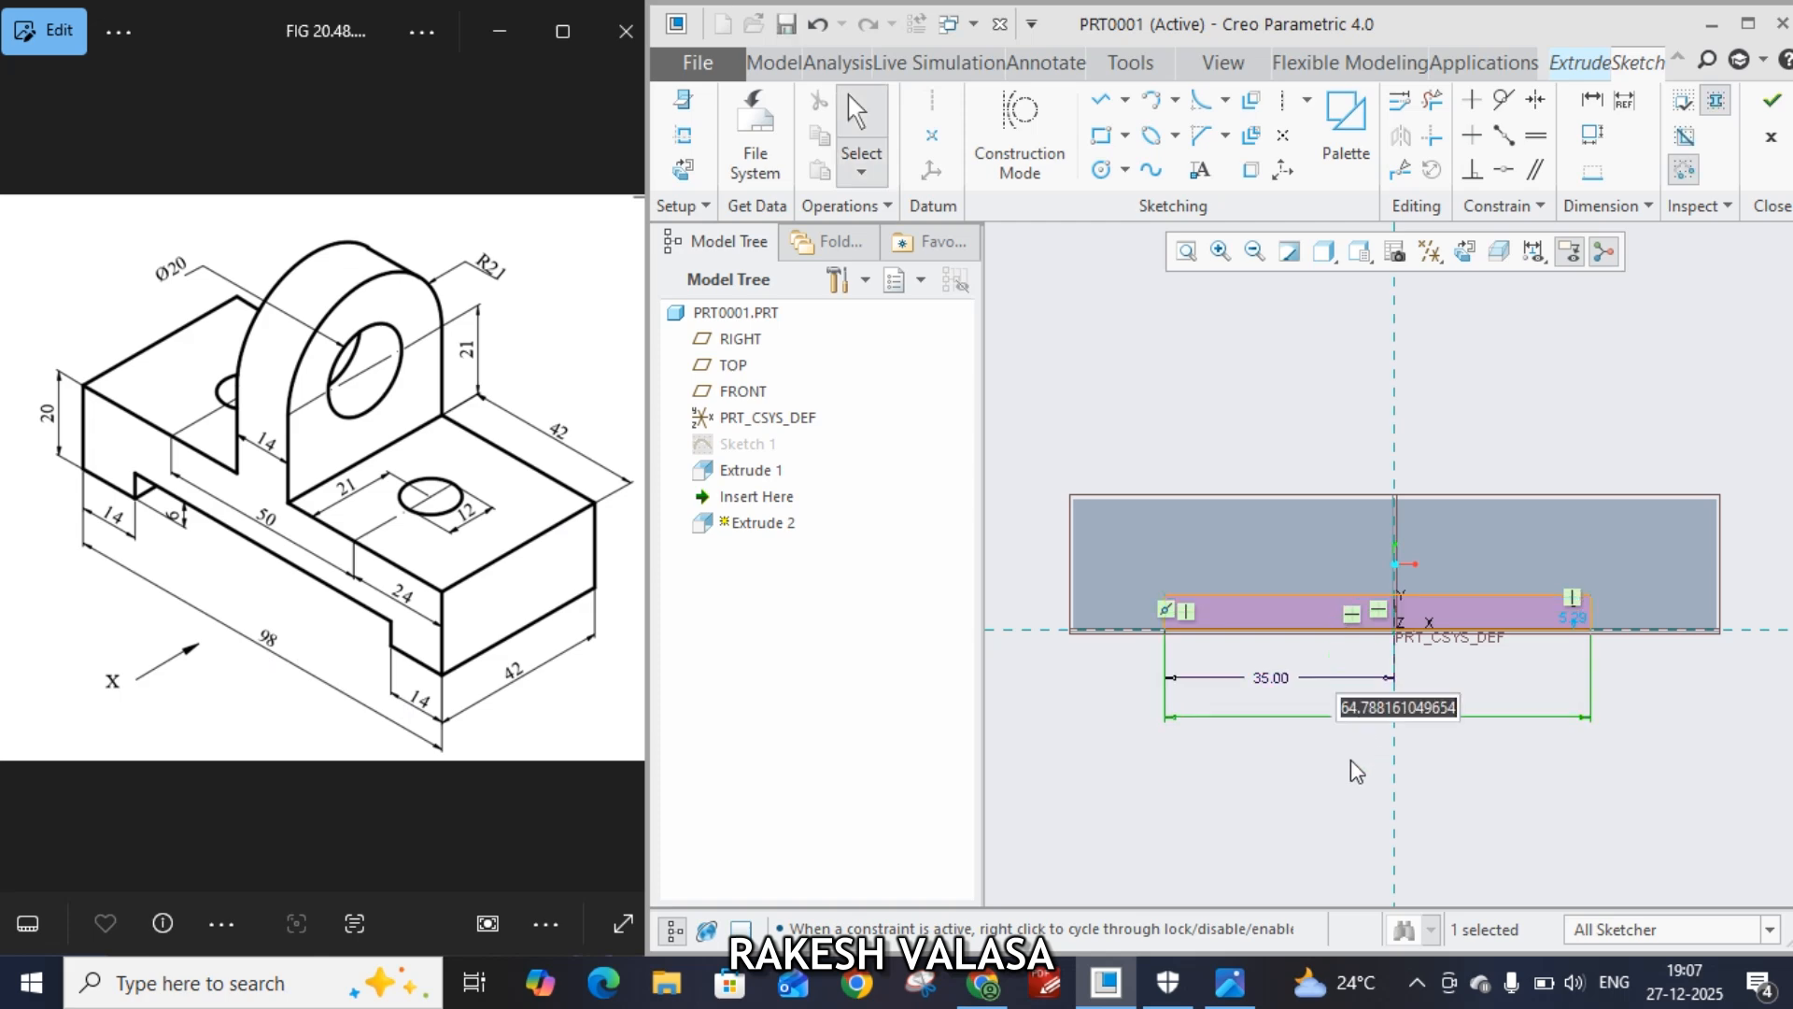
text(98-14-)
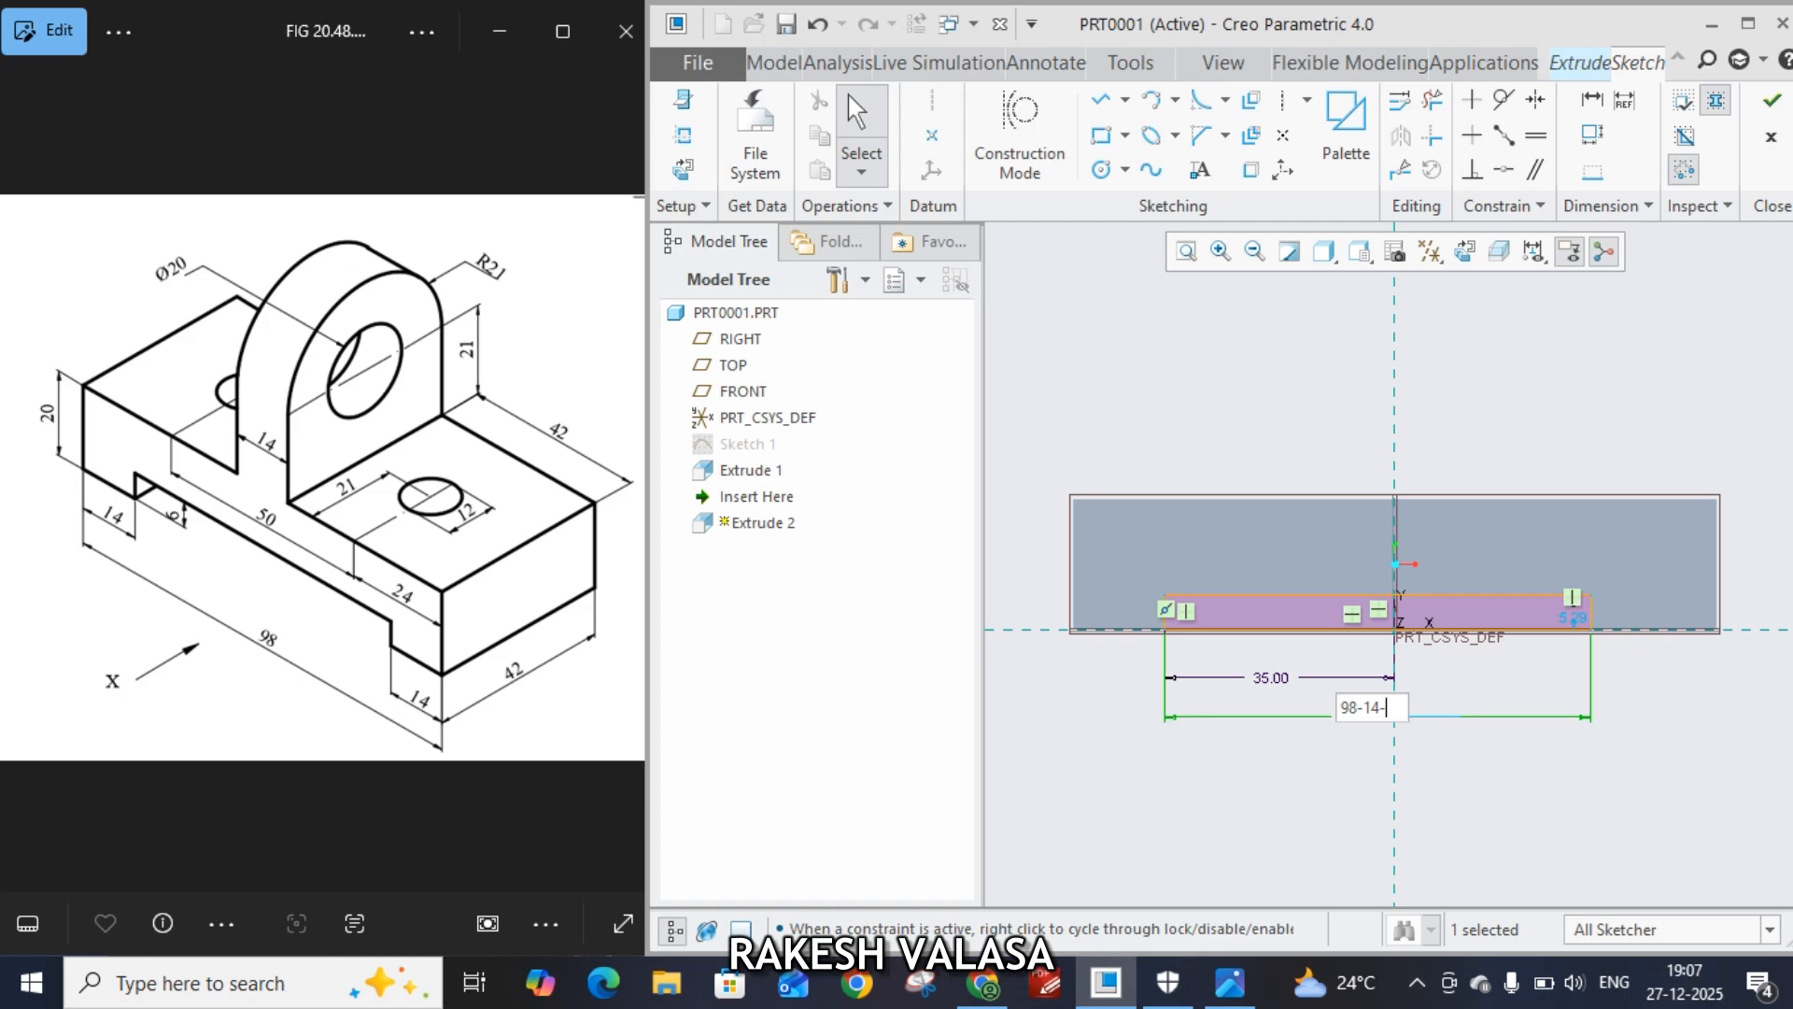
key(Return)
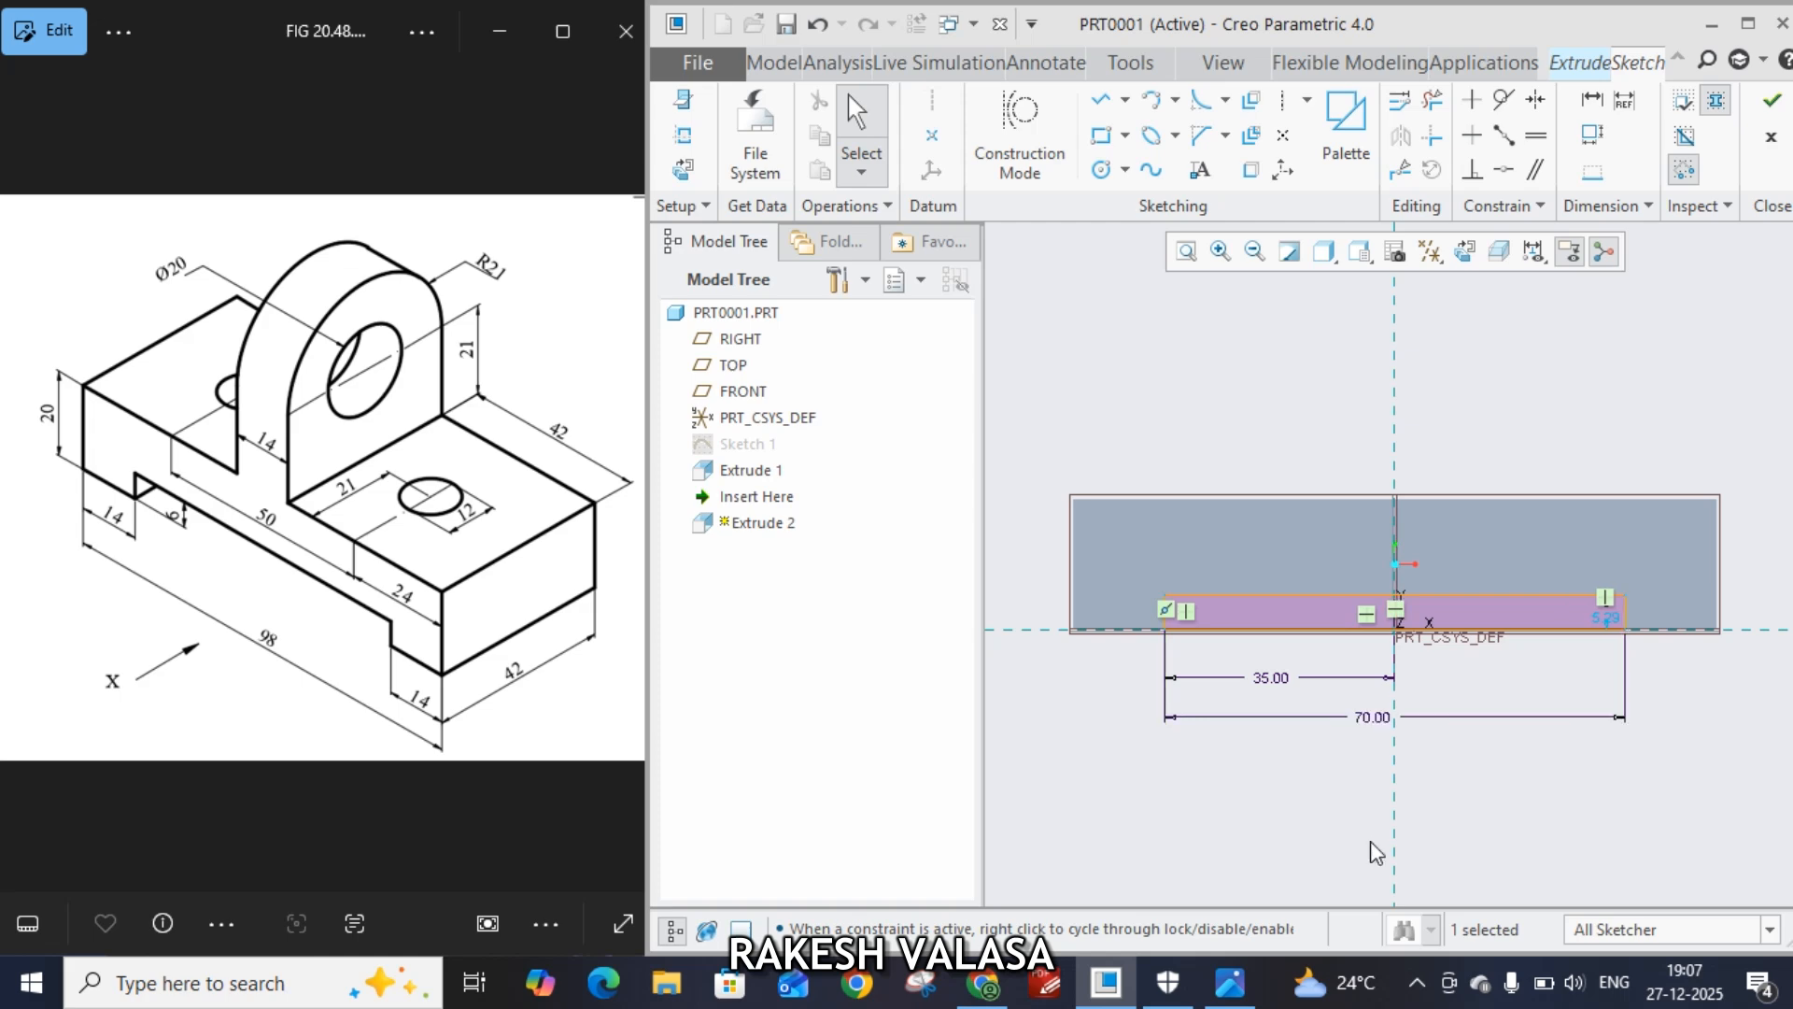
click(1772, 100)
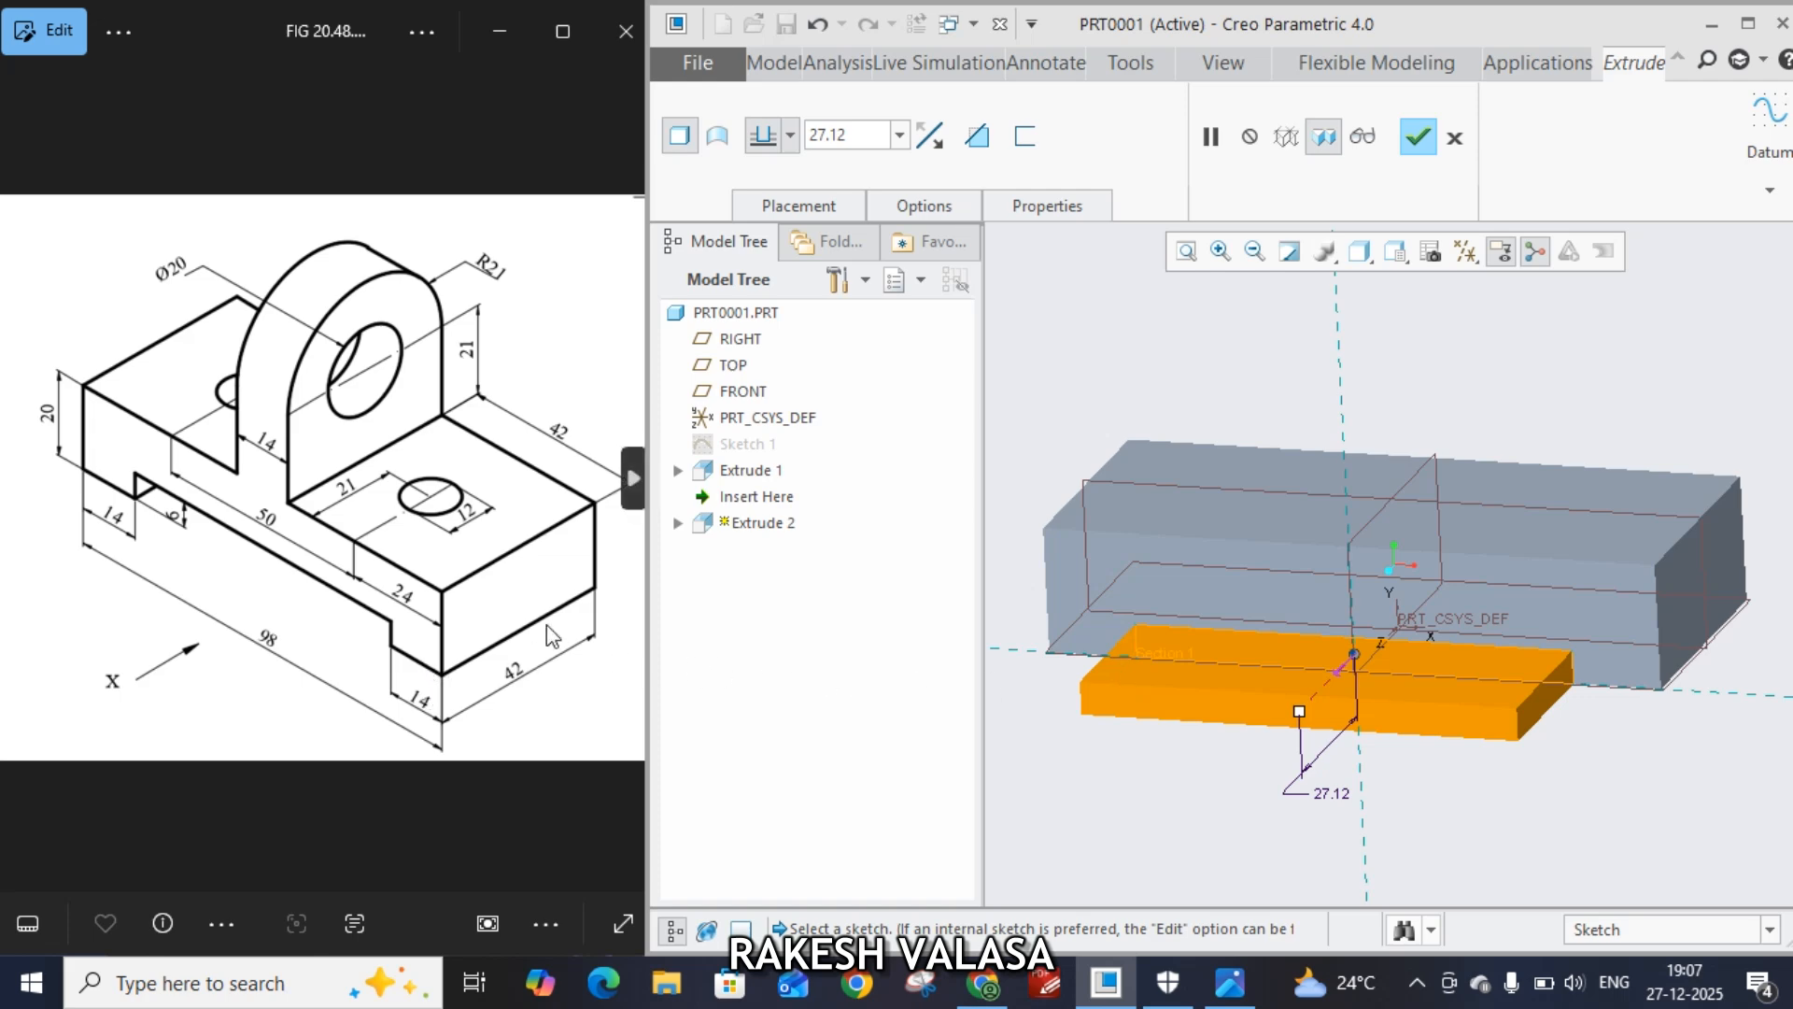
Flip the extrusion into the block as a material cut and set its depth to 42 to form the underside slot
click(1338, 671)
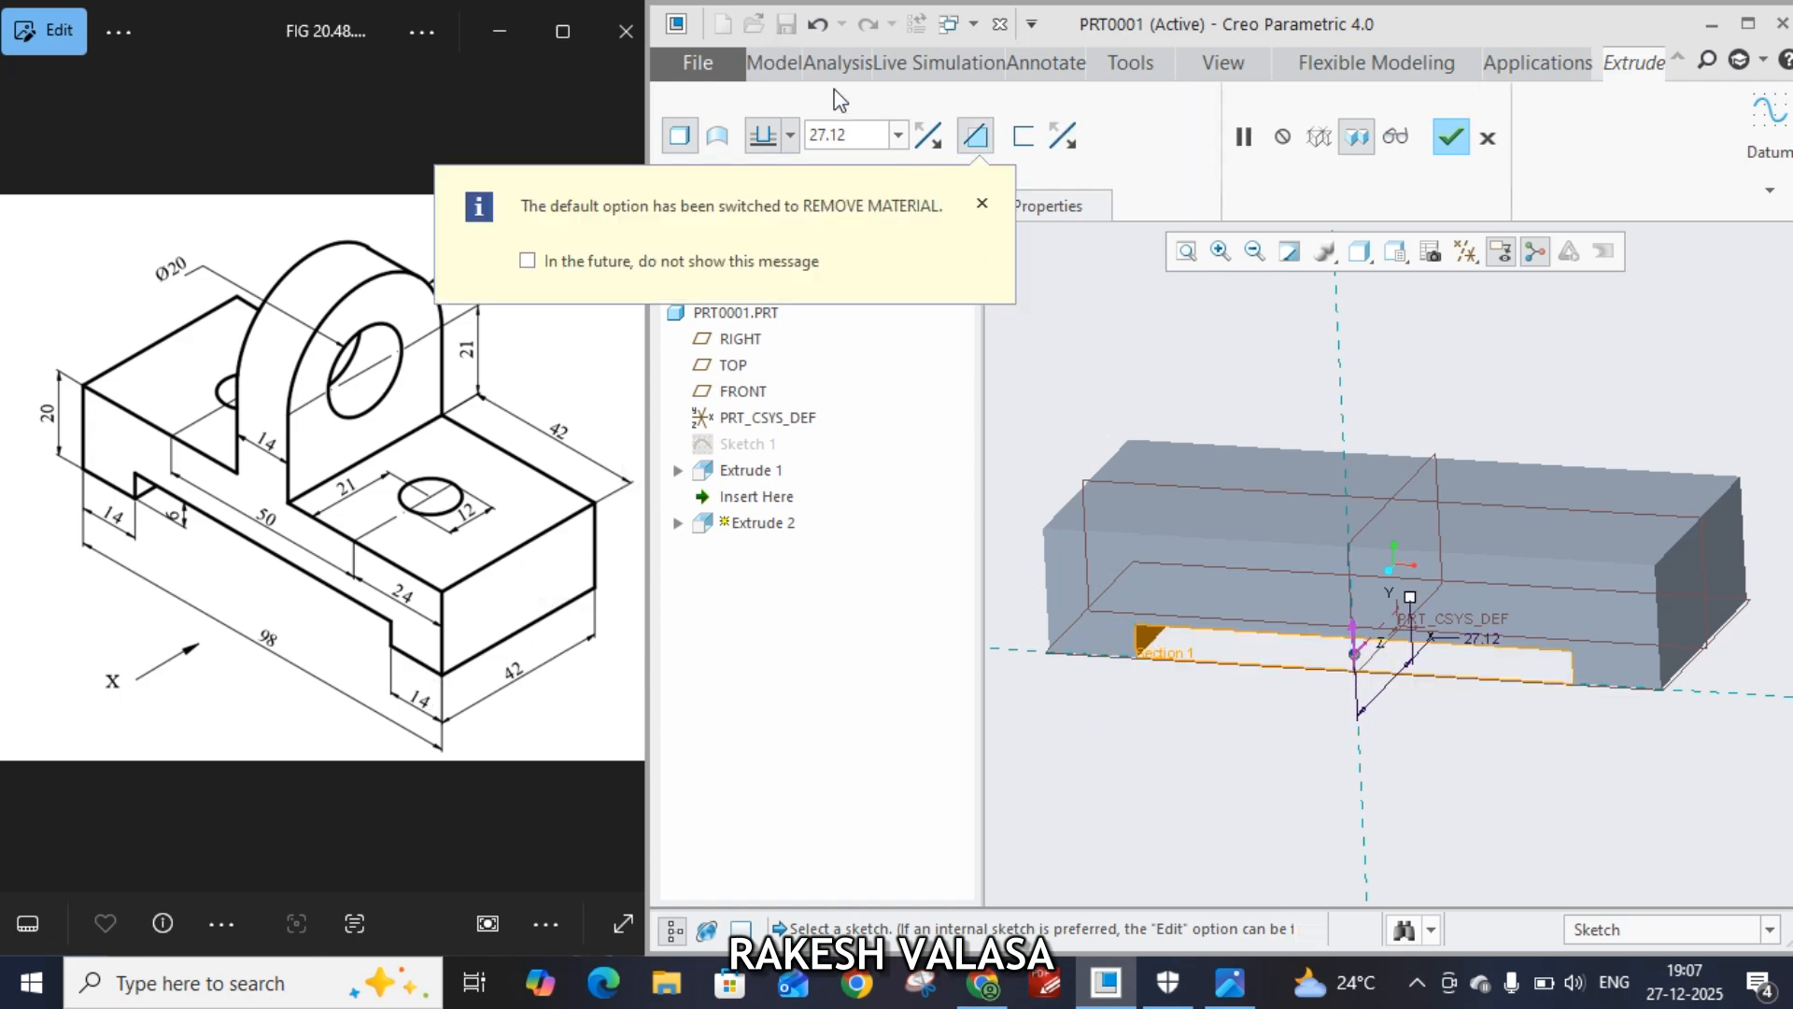
double_click(830, 136)
text(42)
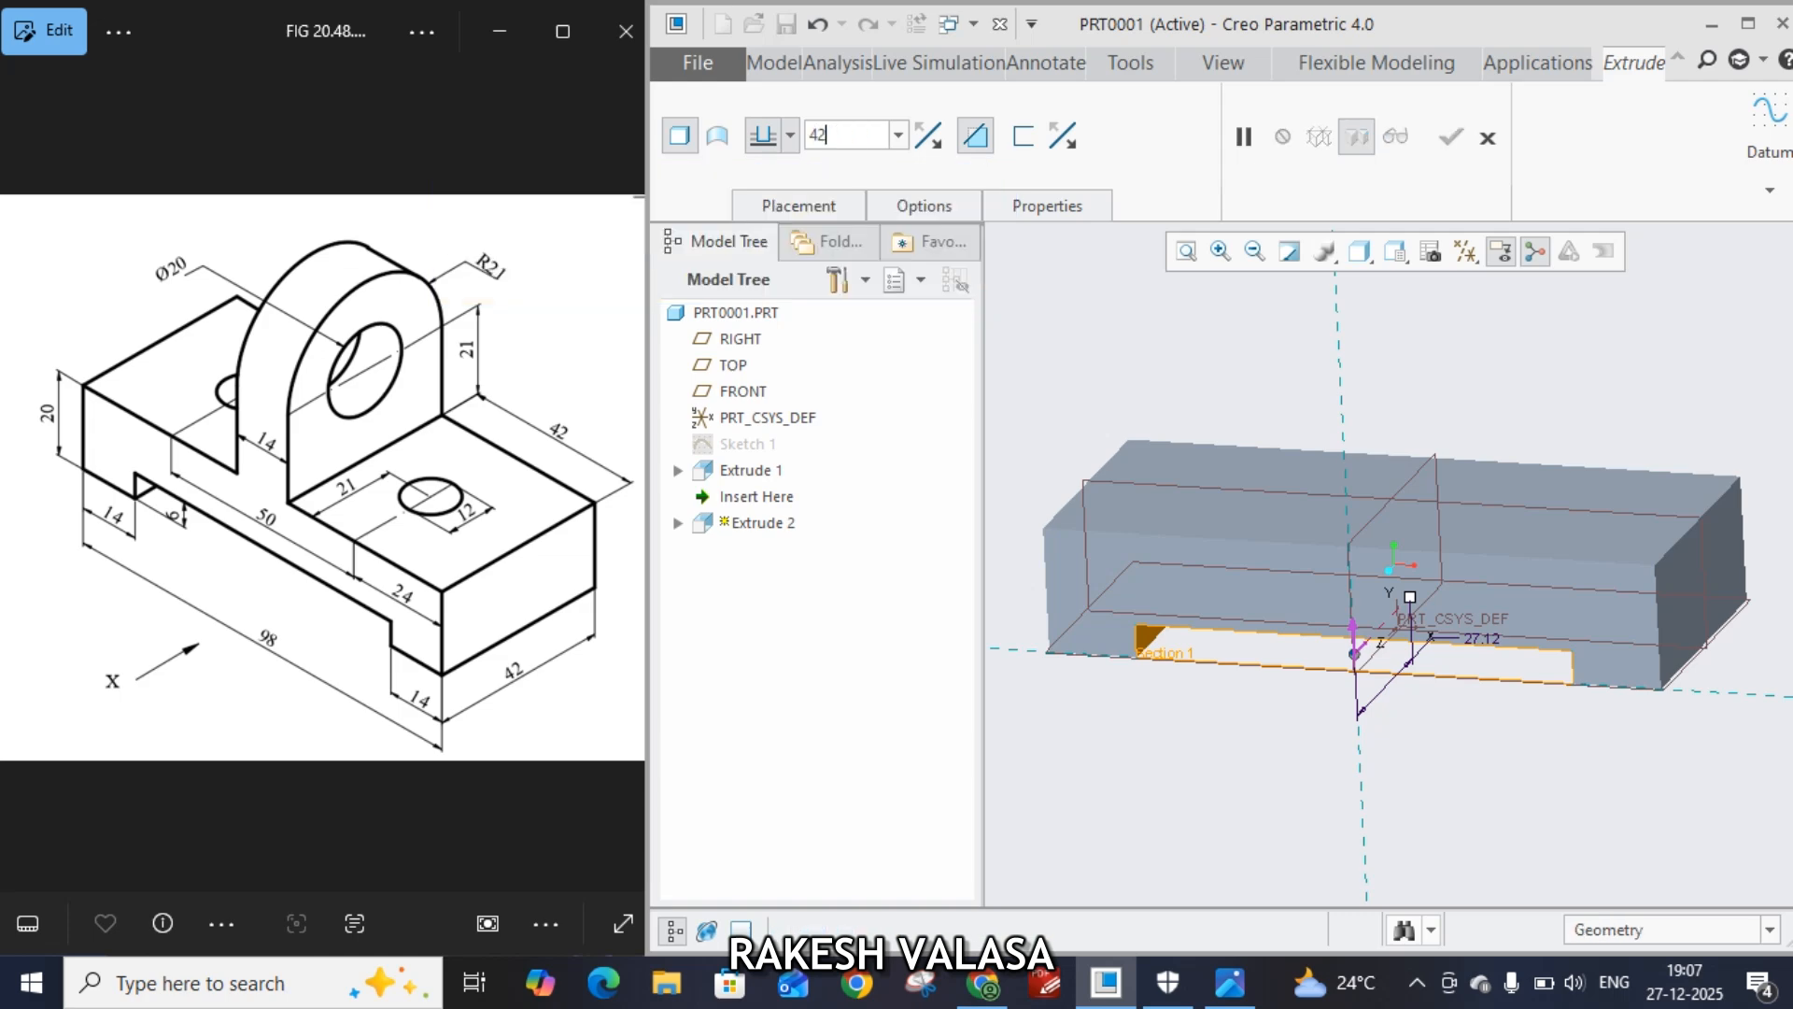
key(Return)
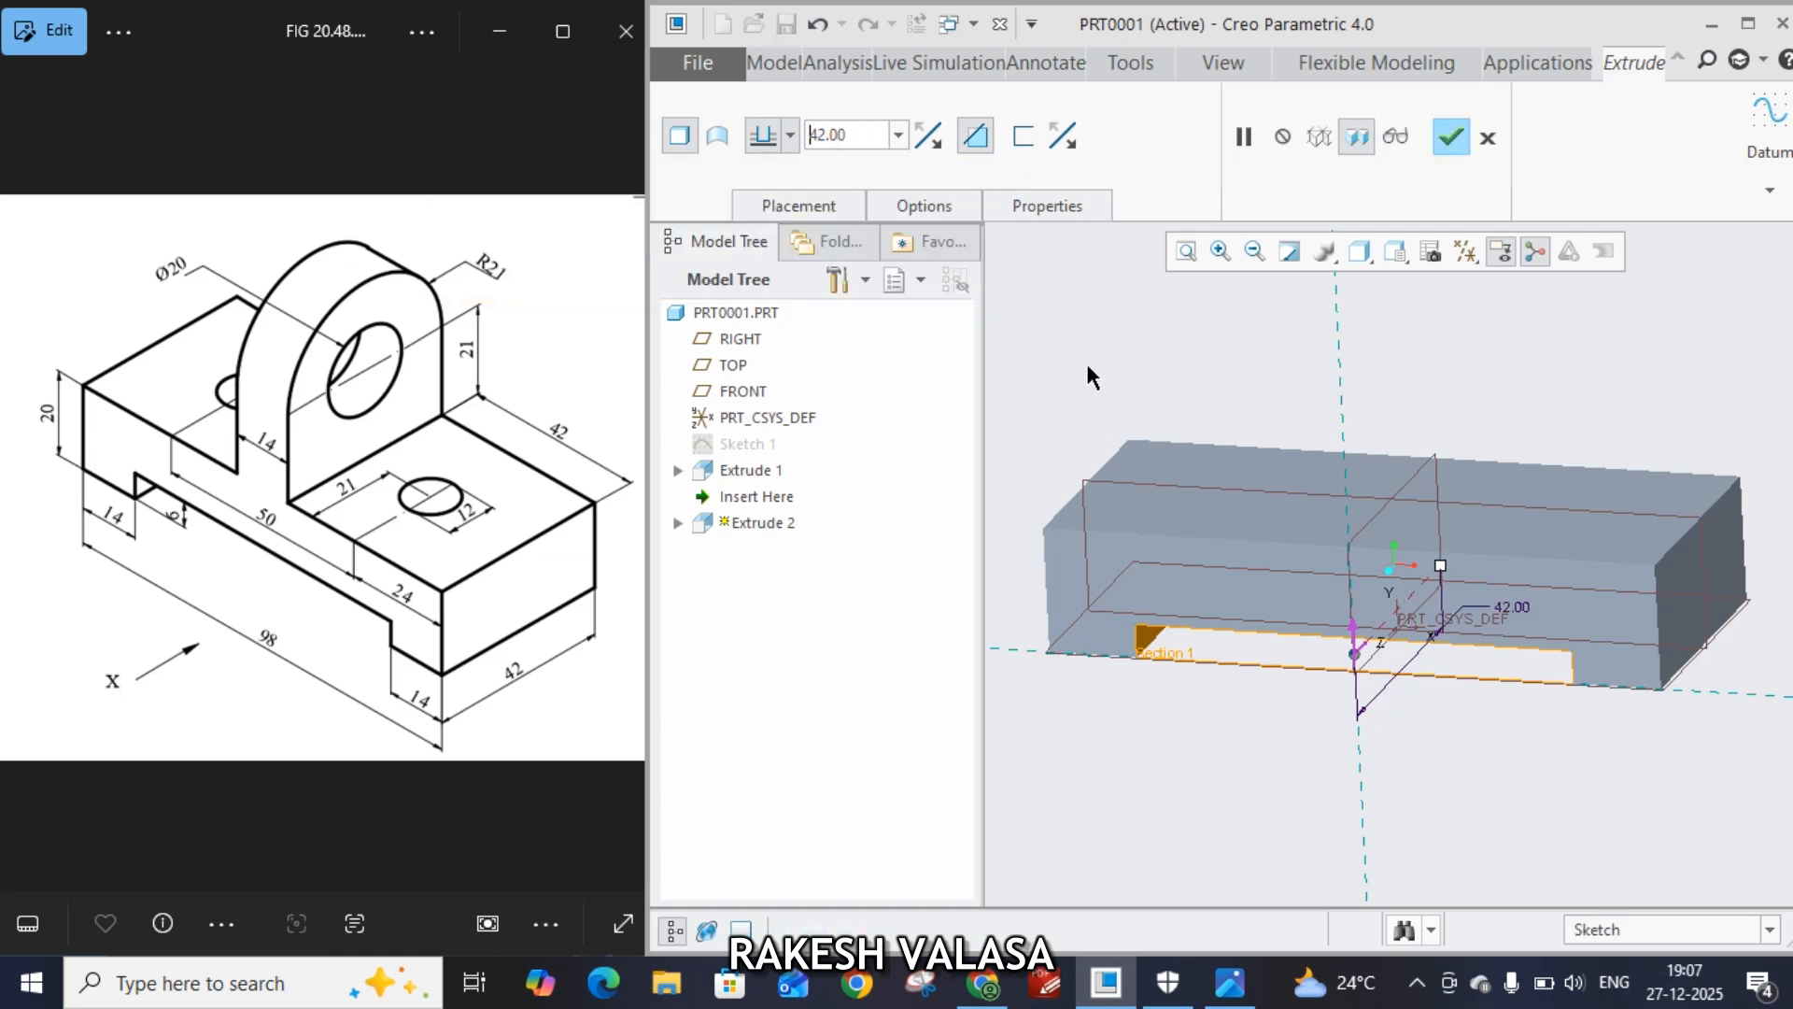
click(1455, 140)
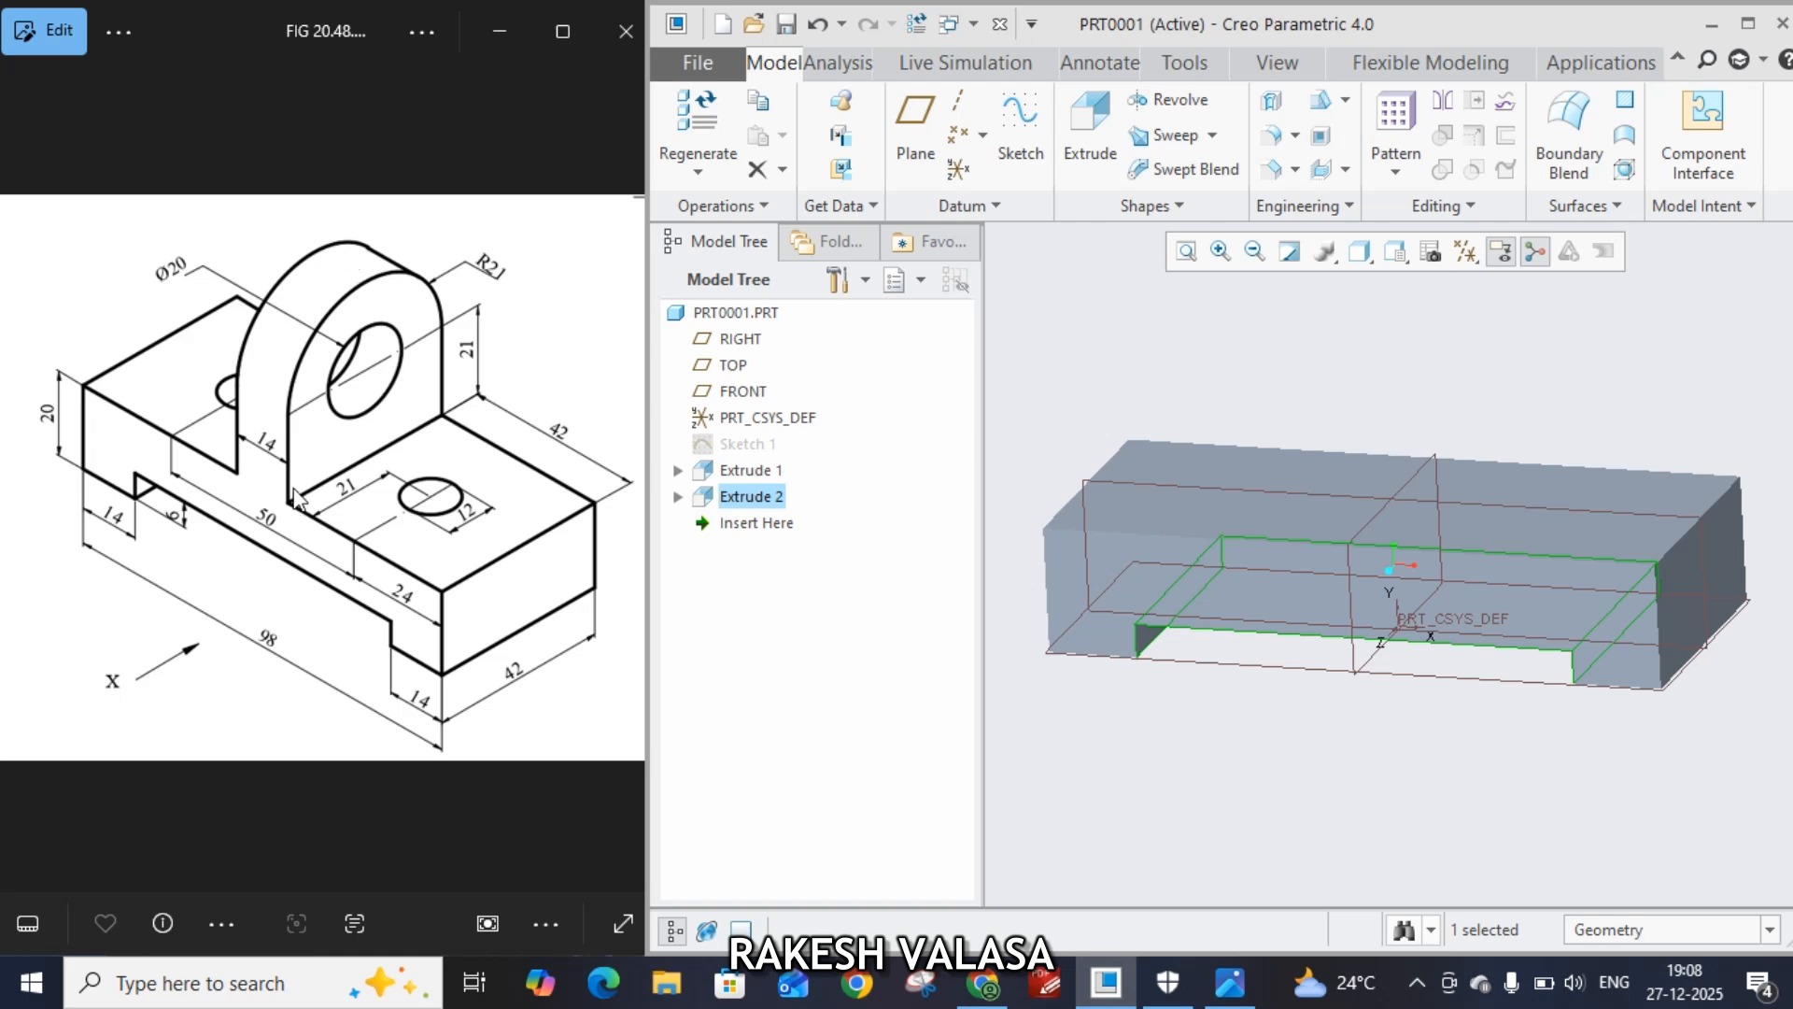
Start a new extrude sketched on the block's front face and add the block's top edge as a sketch reference
click(1268, 590)
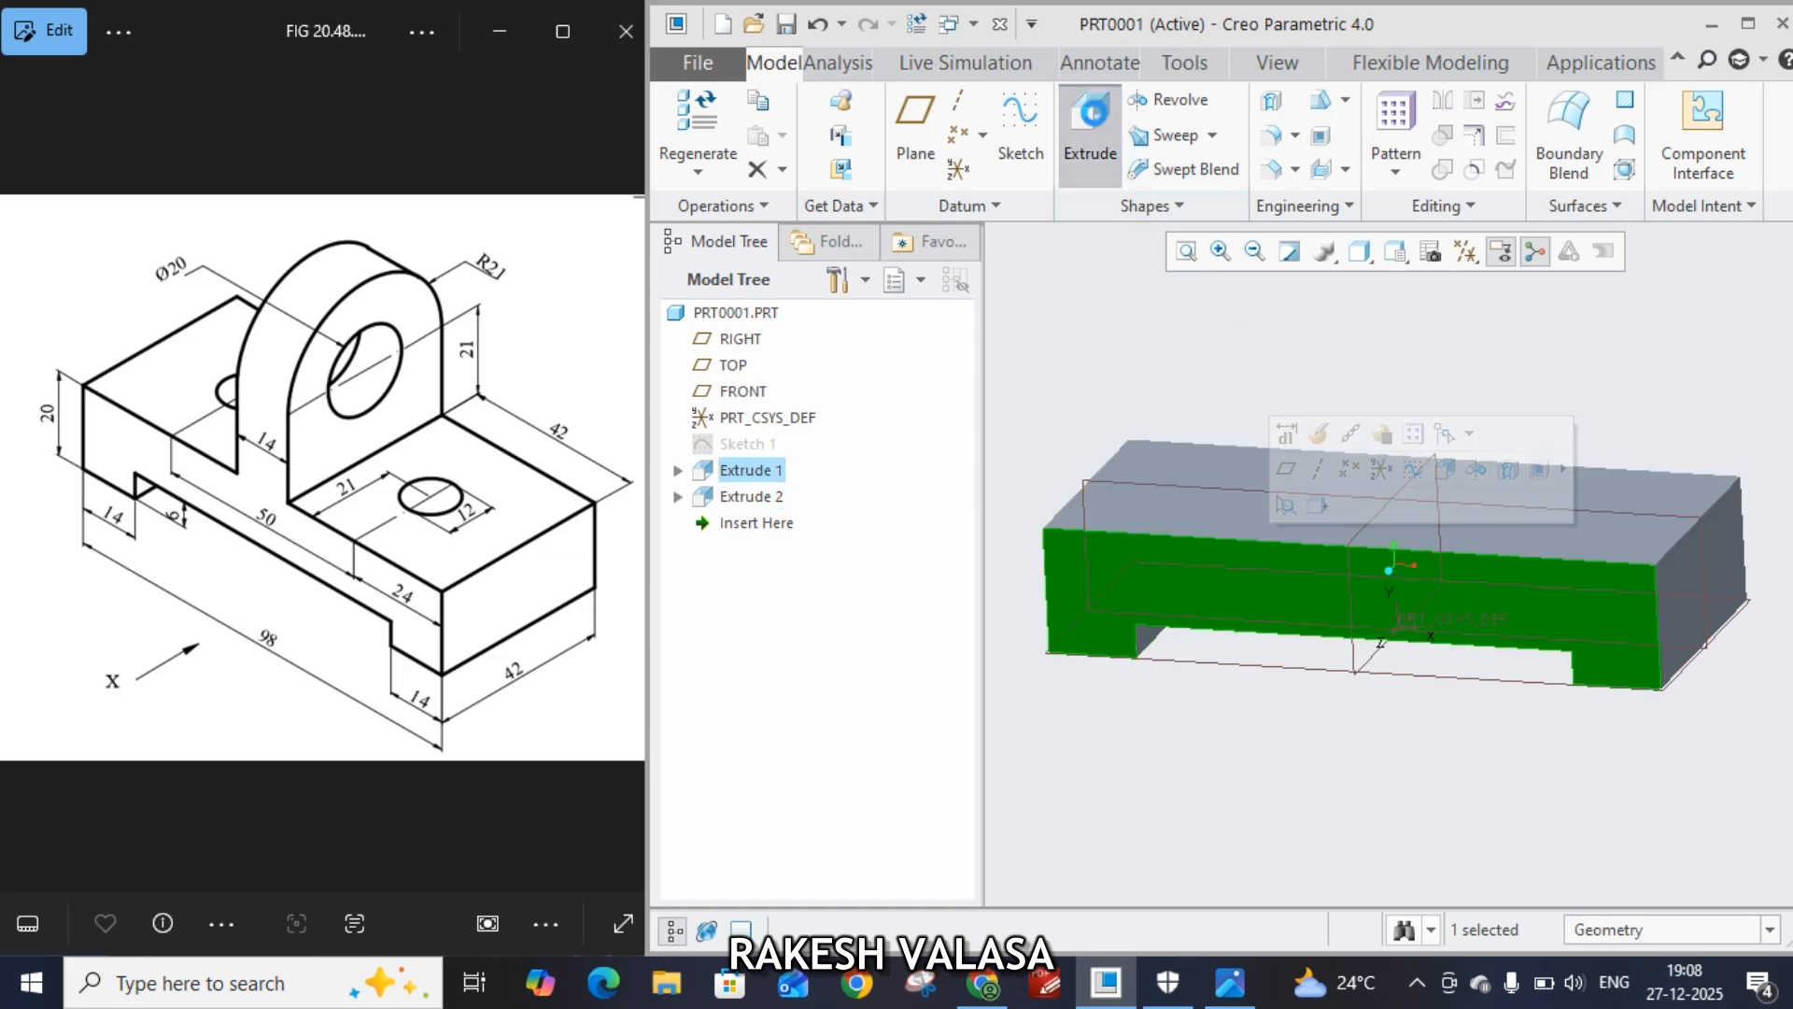
click(1093, 131)
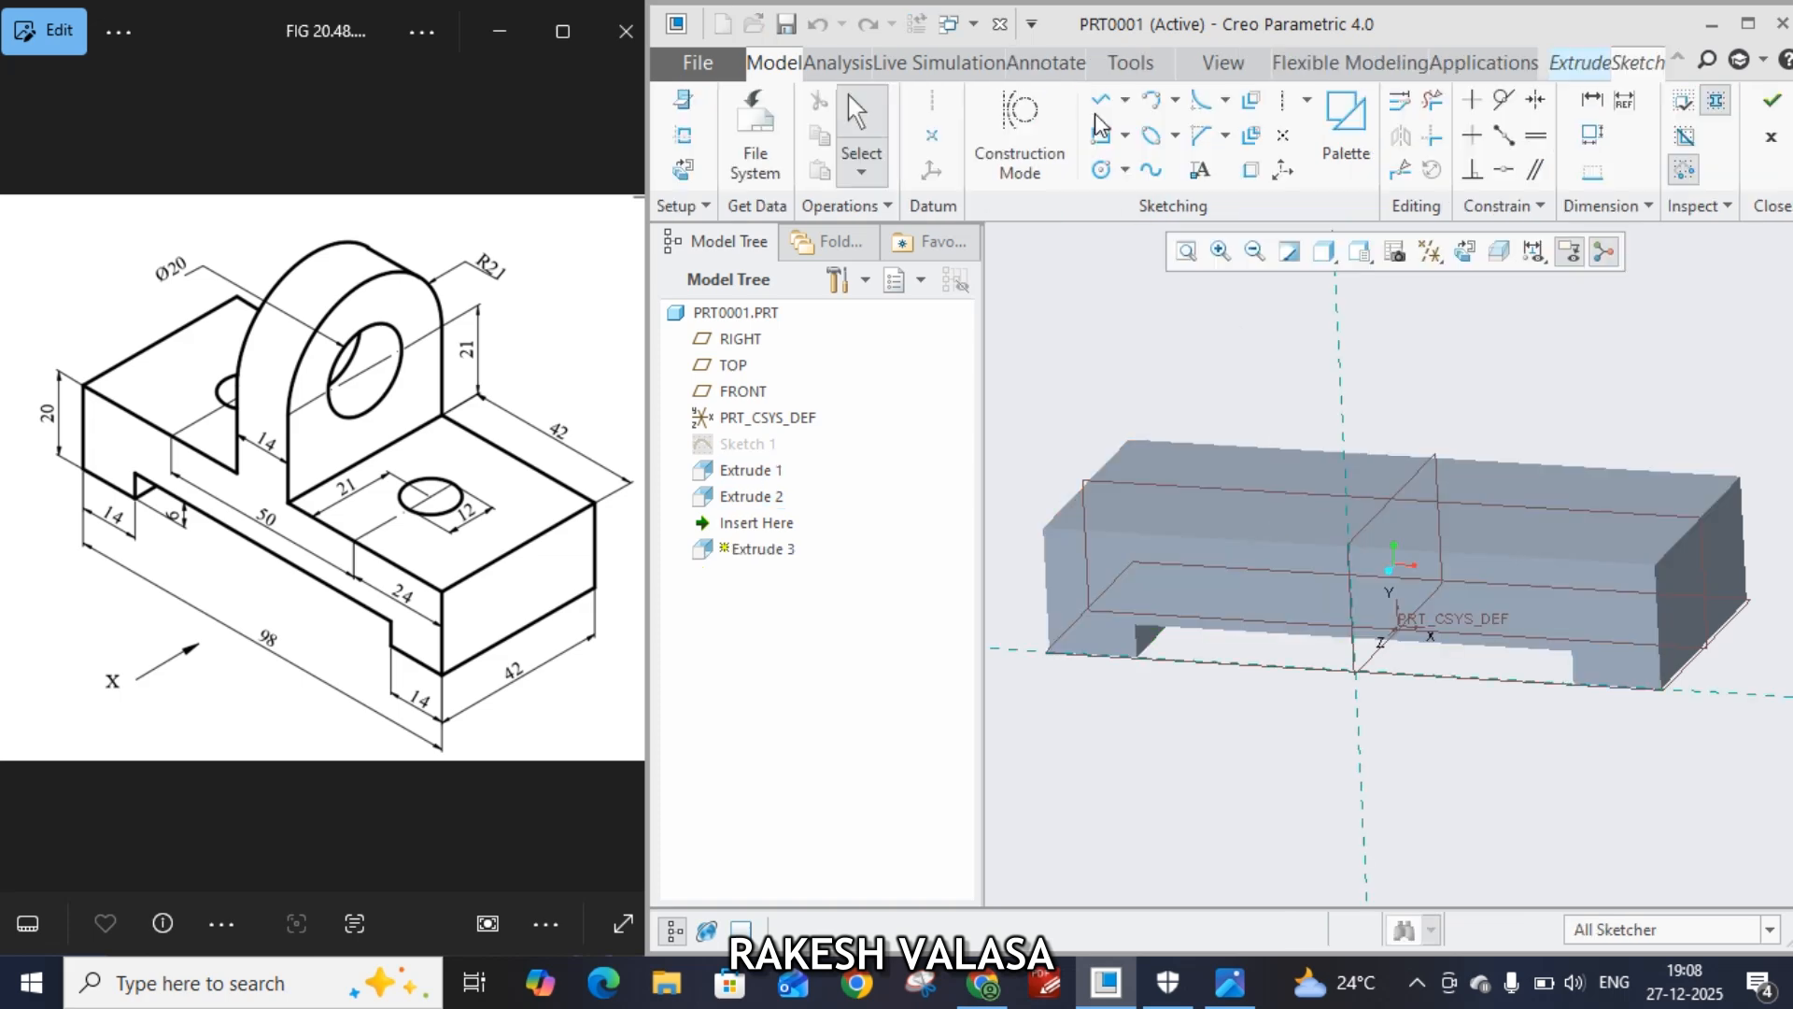
click(1474, 256)
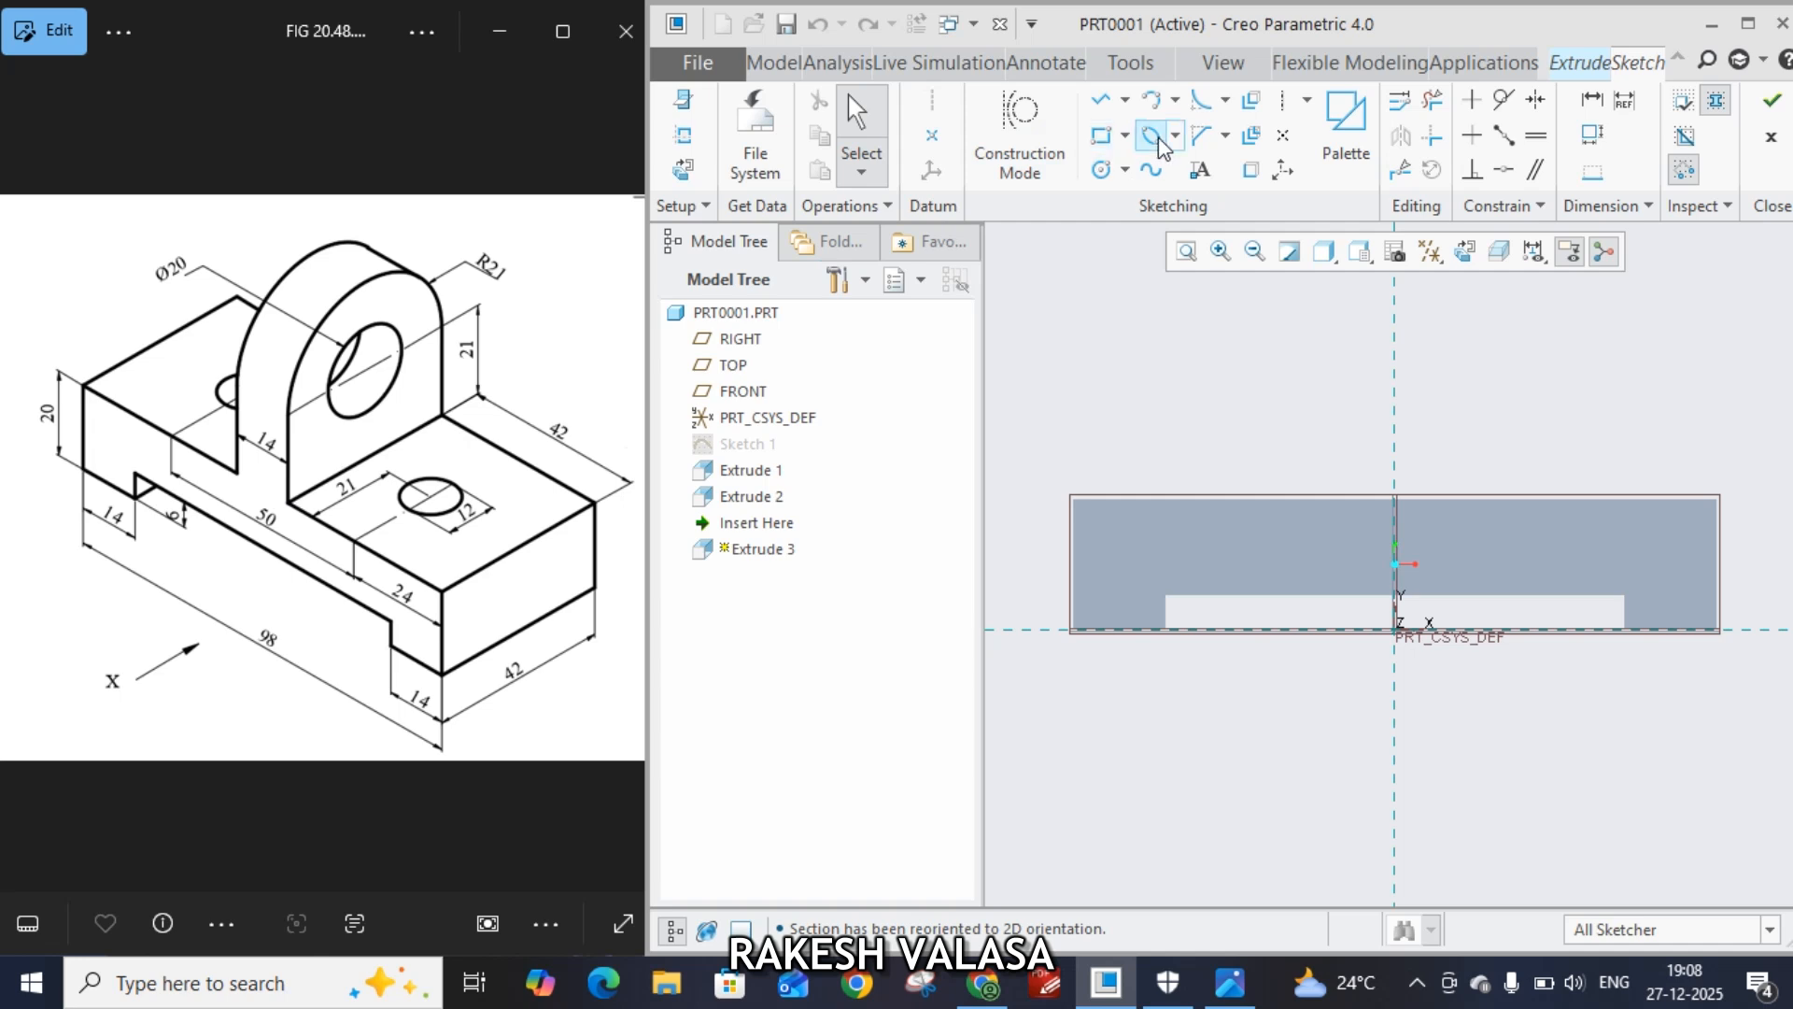
click(1124, 135)
click(1167, 166)
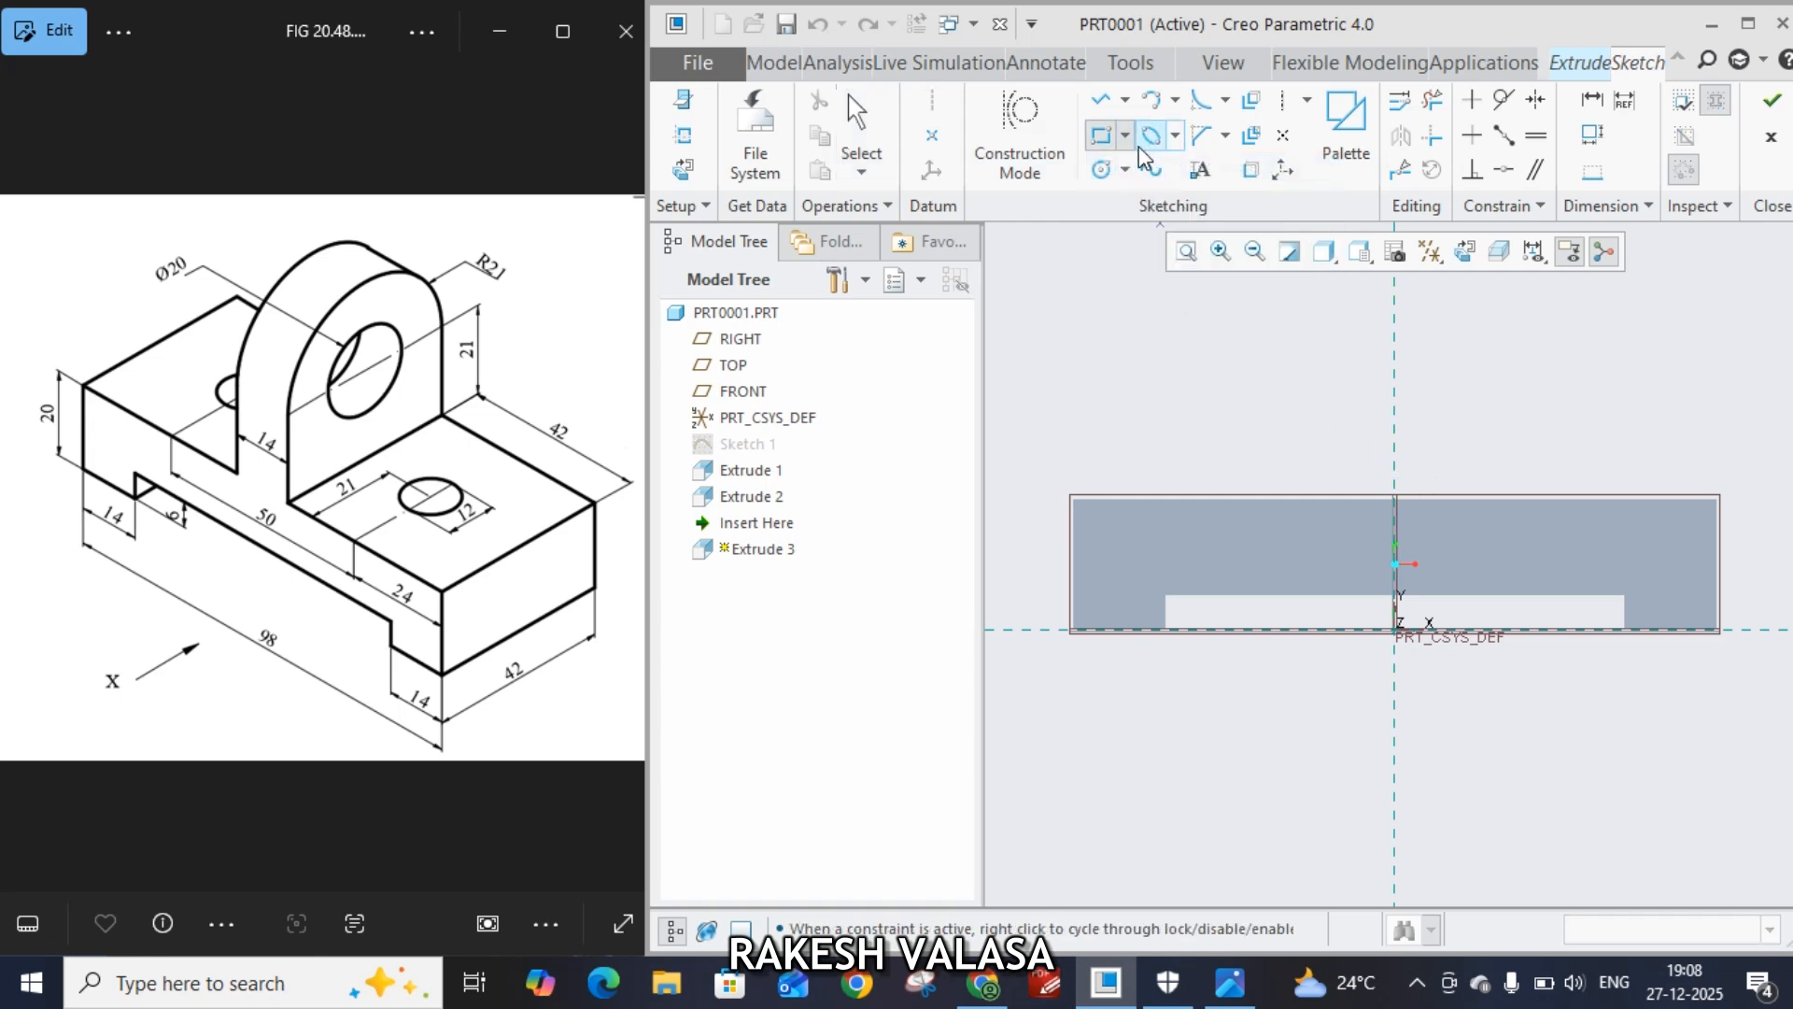
click(692, 142)
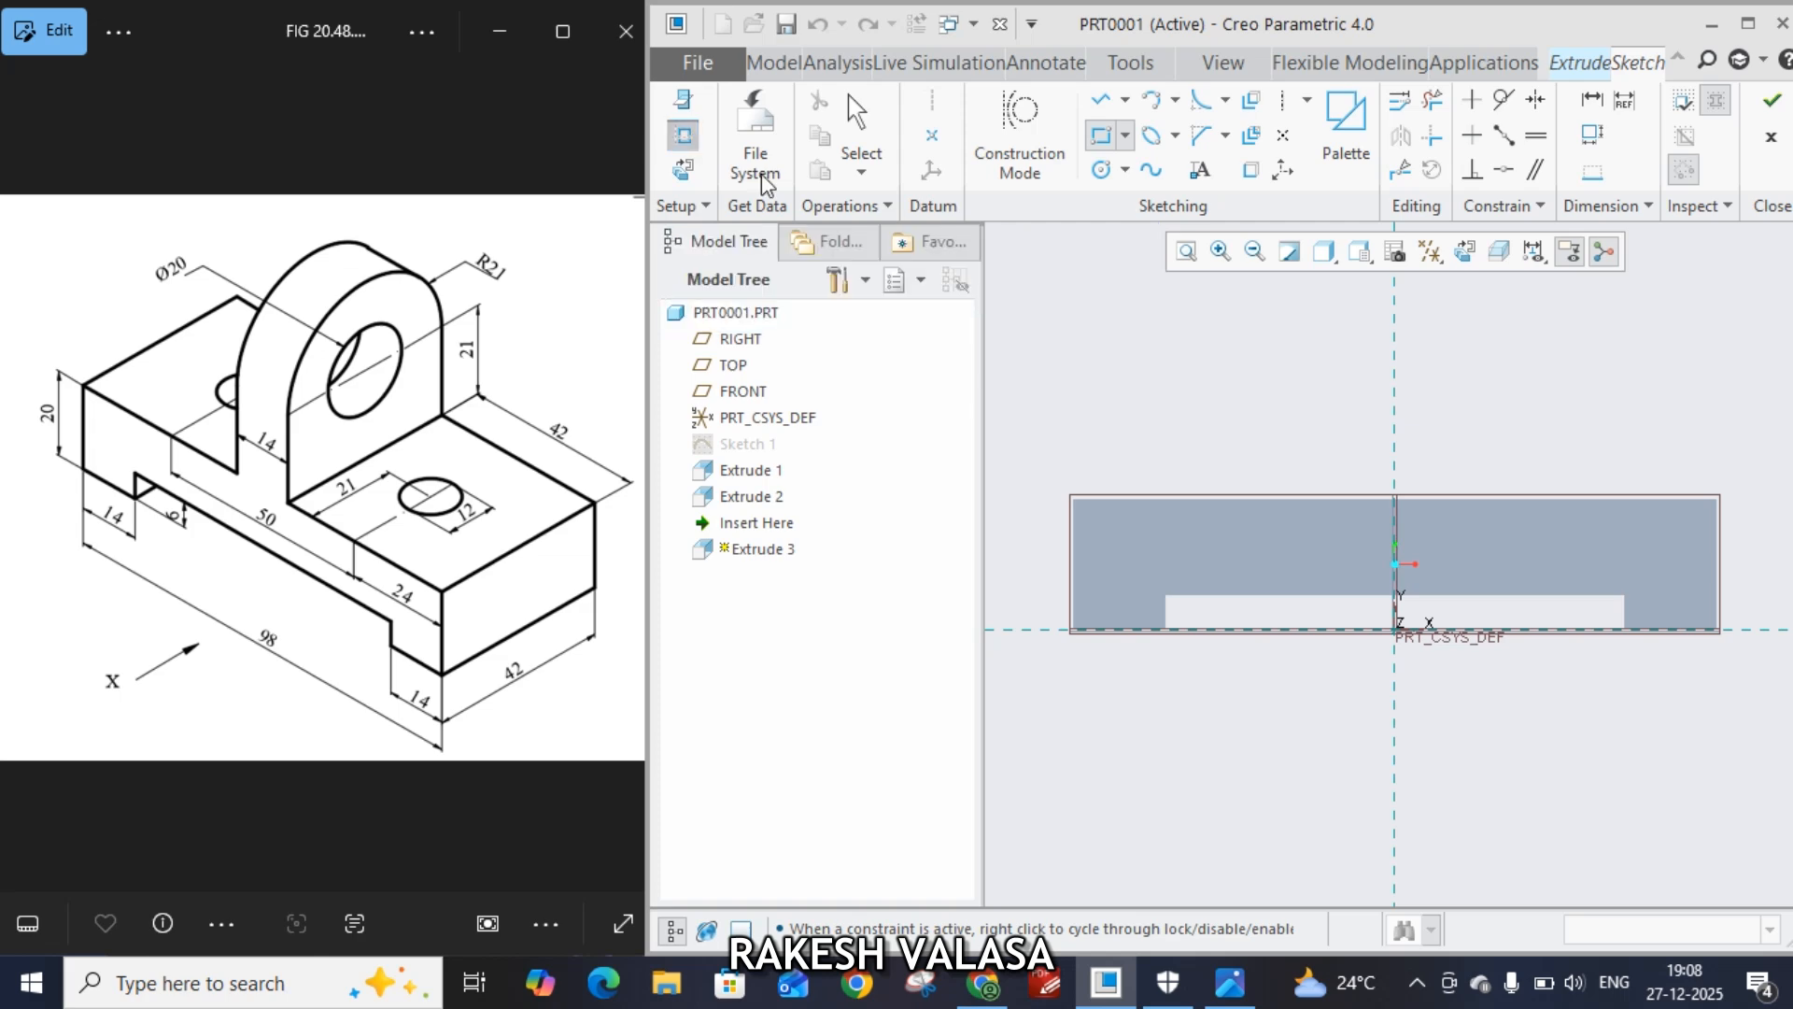
click(1365, 504)
click(1753, 418)
Draw a tall rectangle standing on the block's top edge and set its height to 42
click(1102, 134)
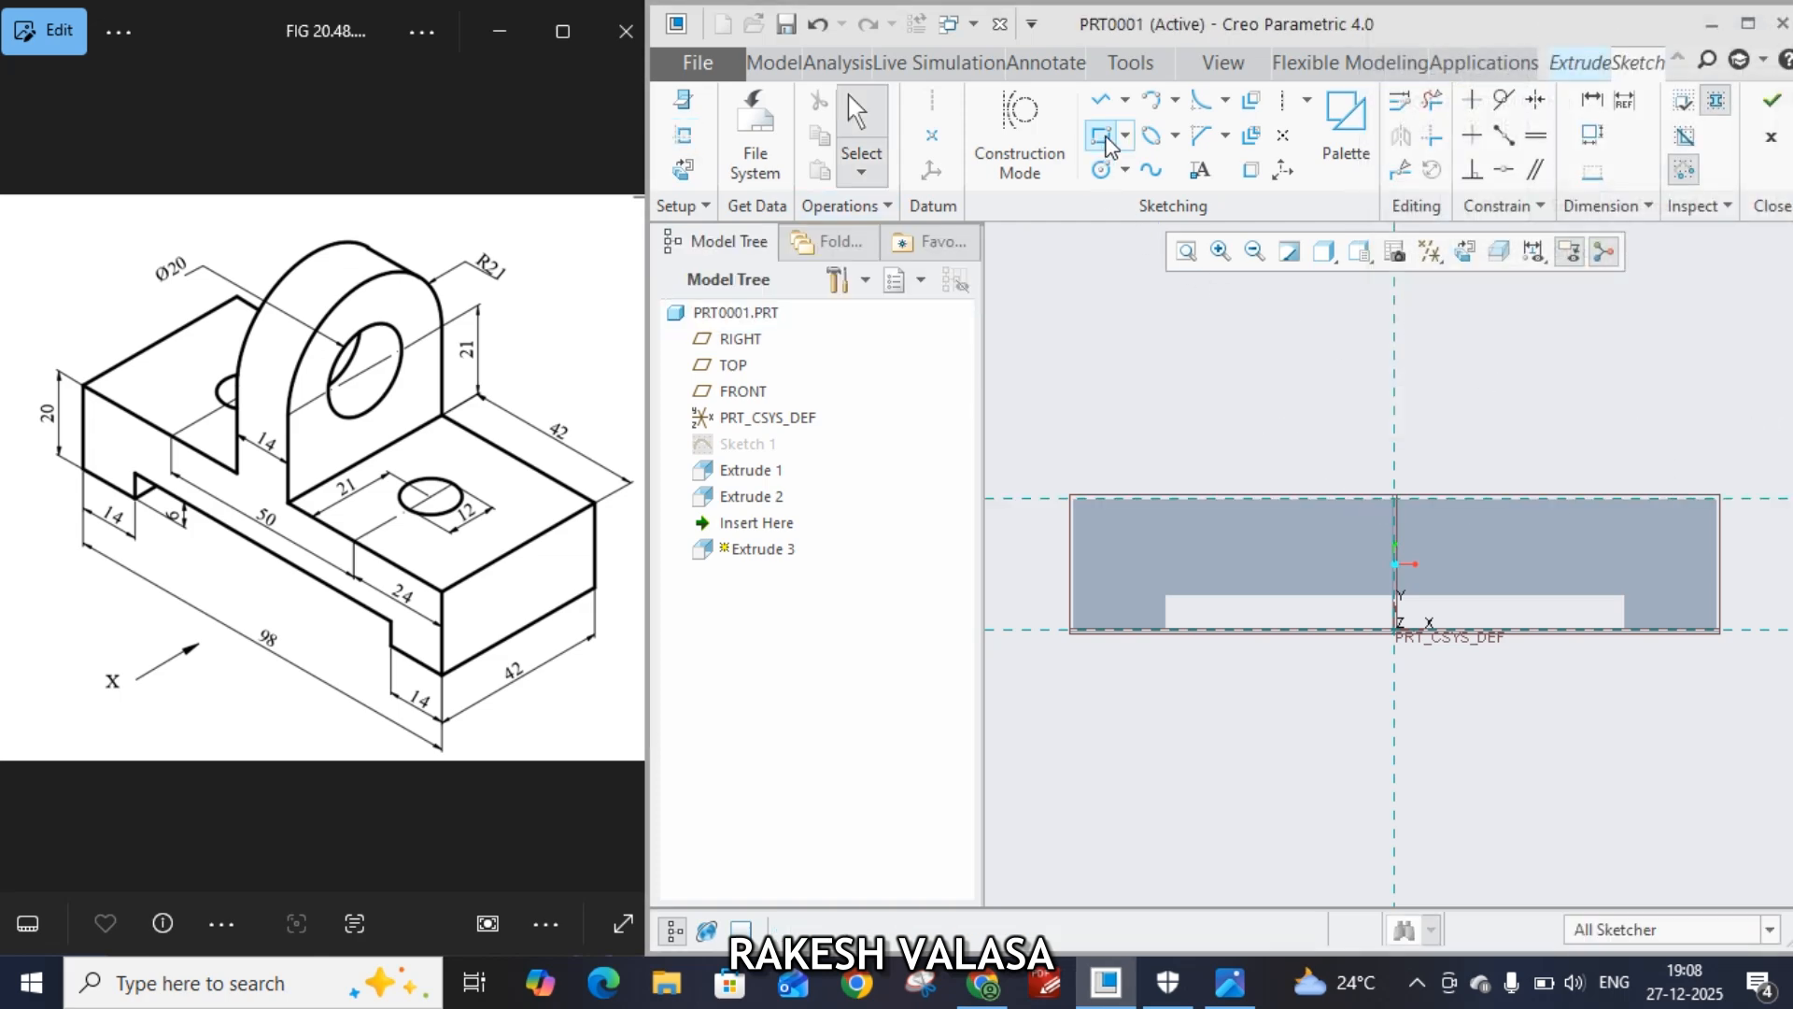
click(1360, 499)
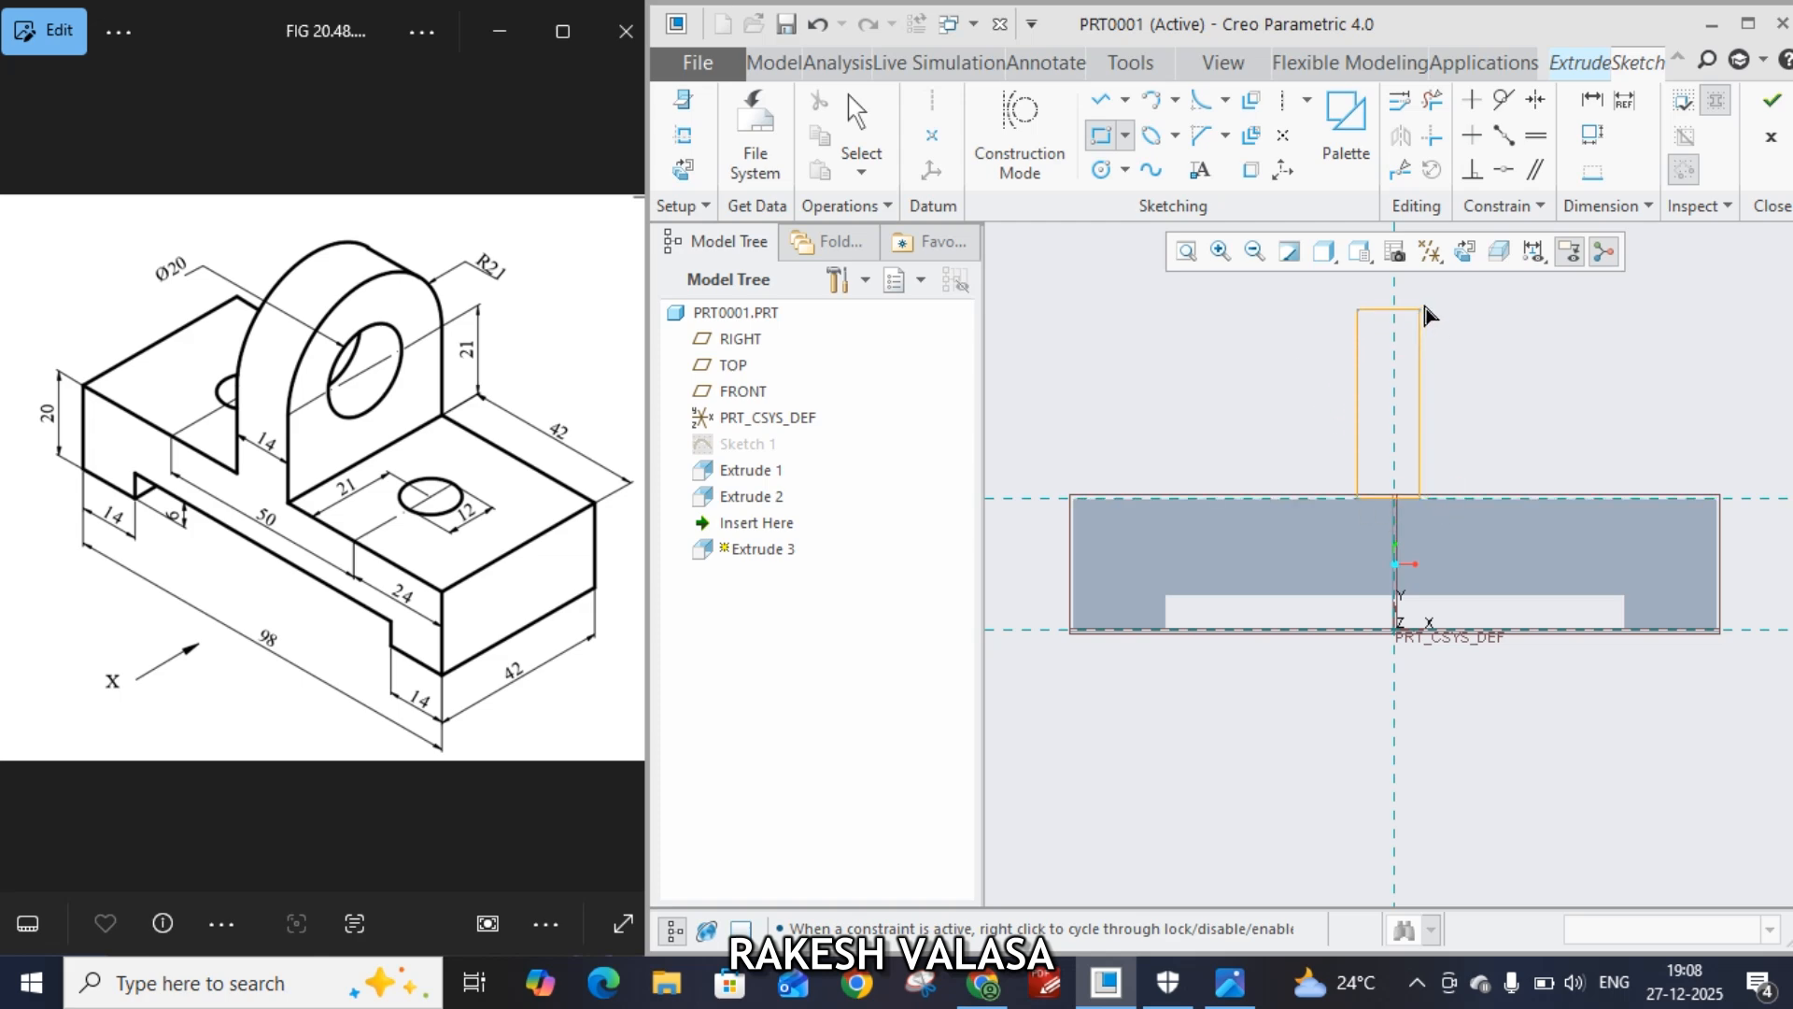
click(1478, 340)
middle_click(1483, 355)
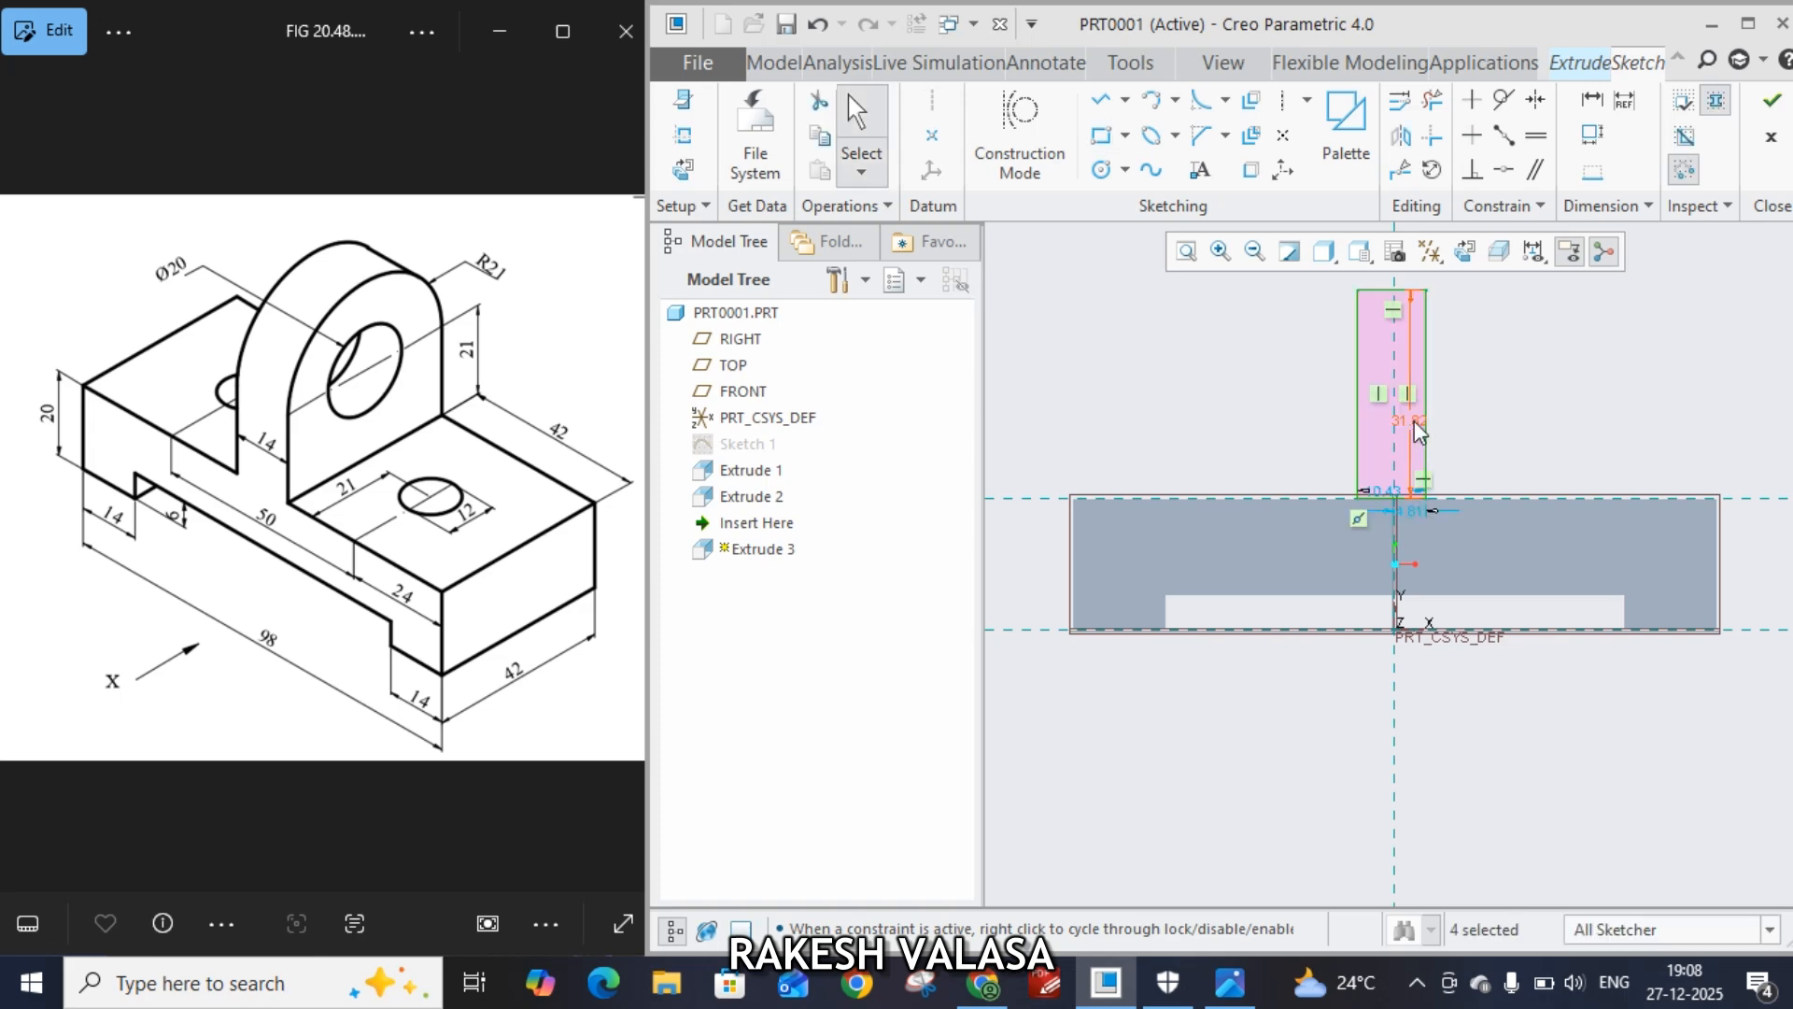
drag(1411, 422, 1476, 411)
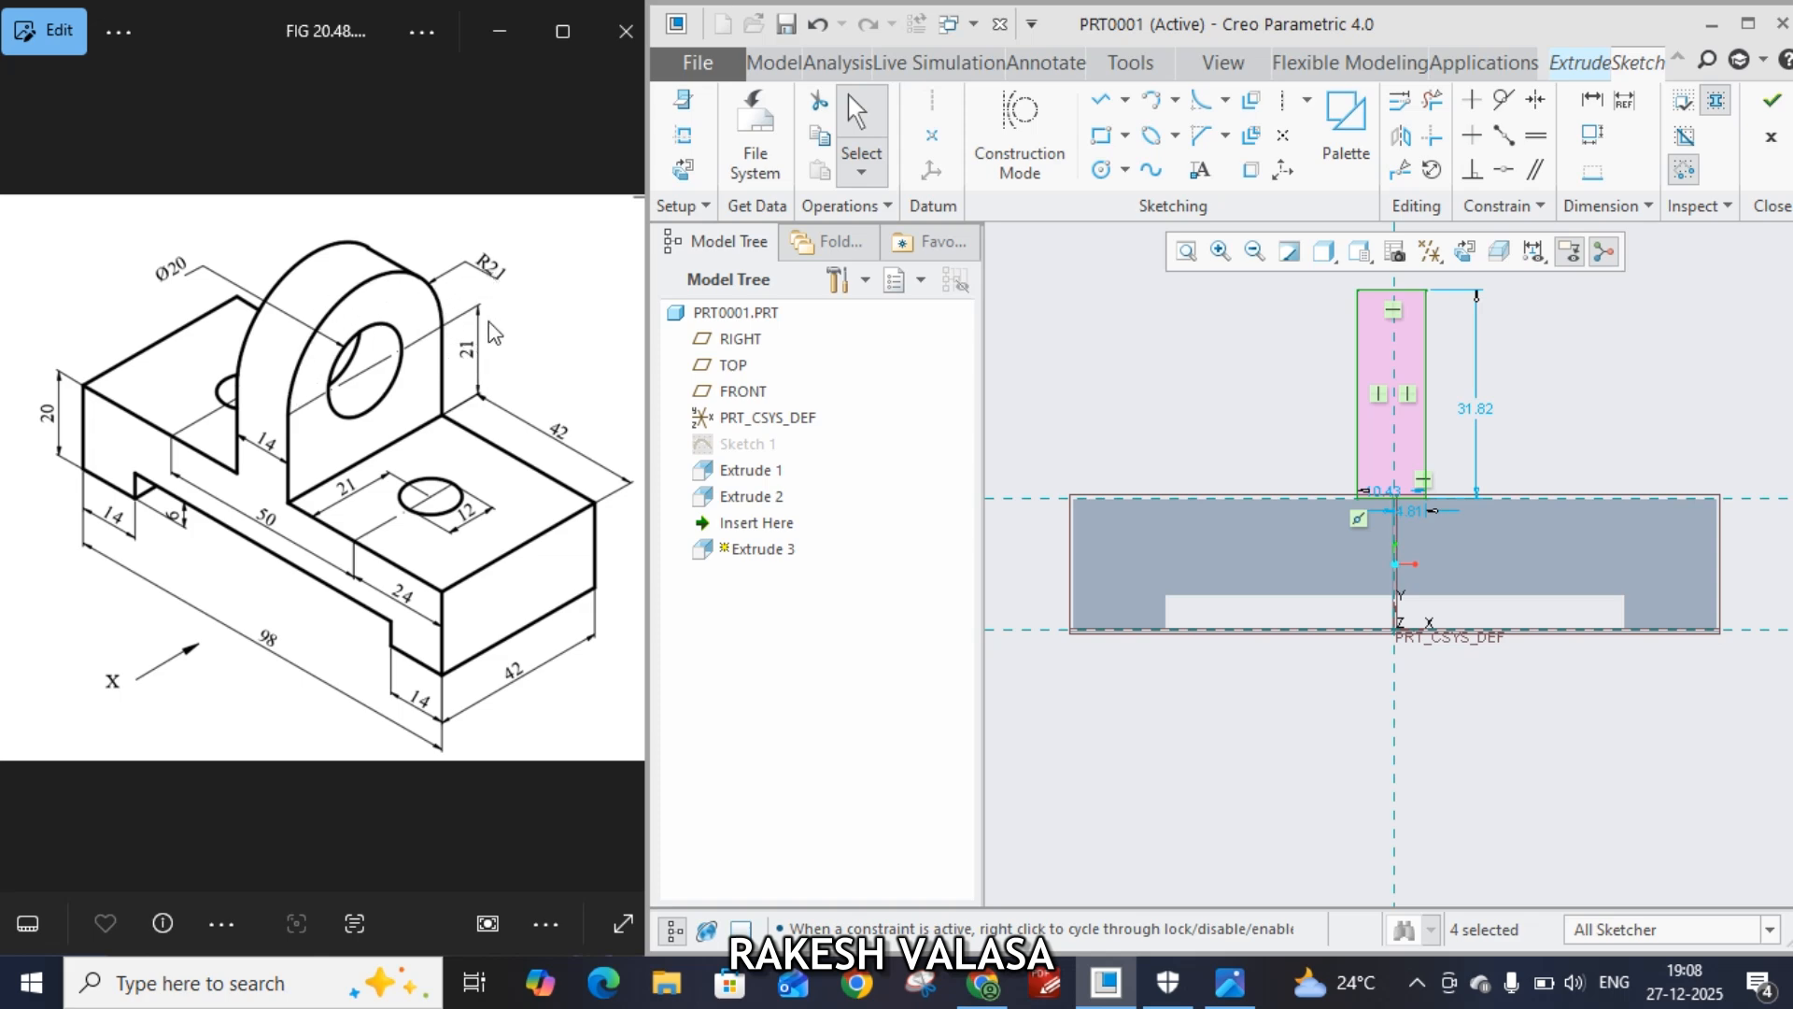
double_click(1483, 423)
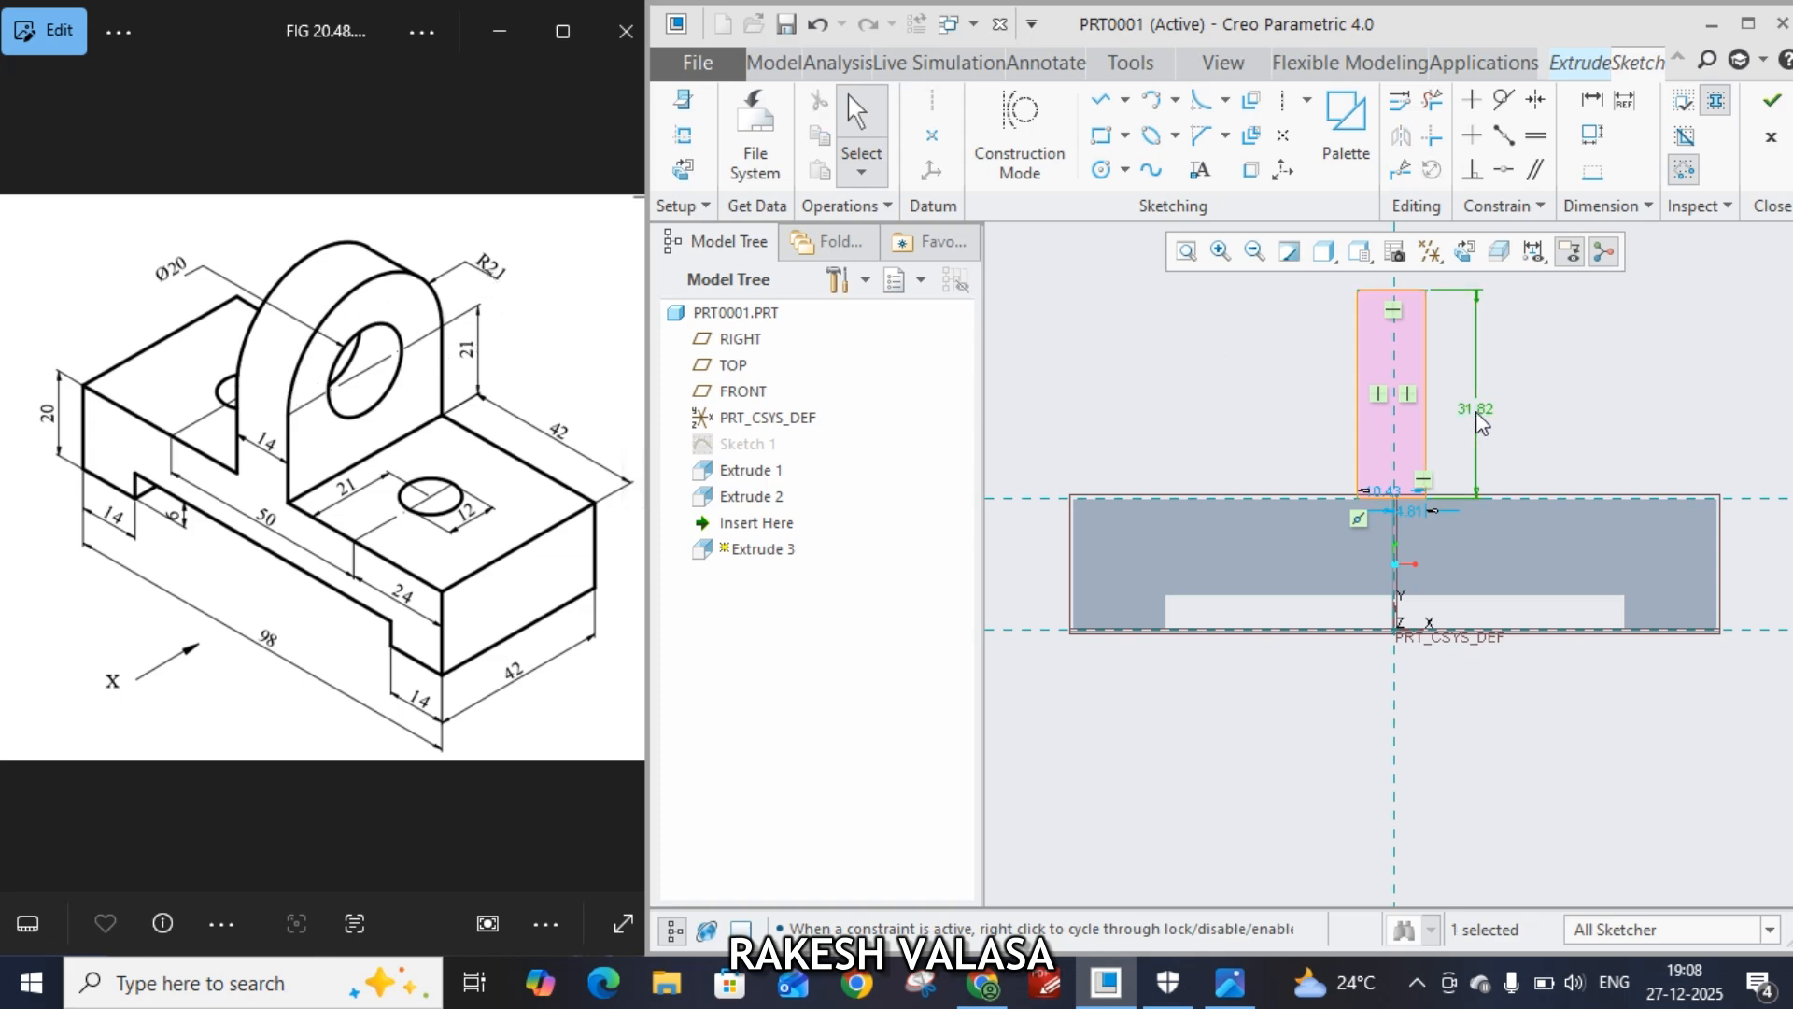
text(42)
key(Return)
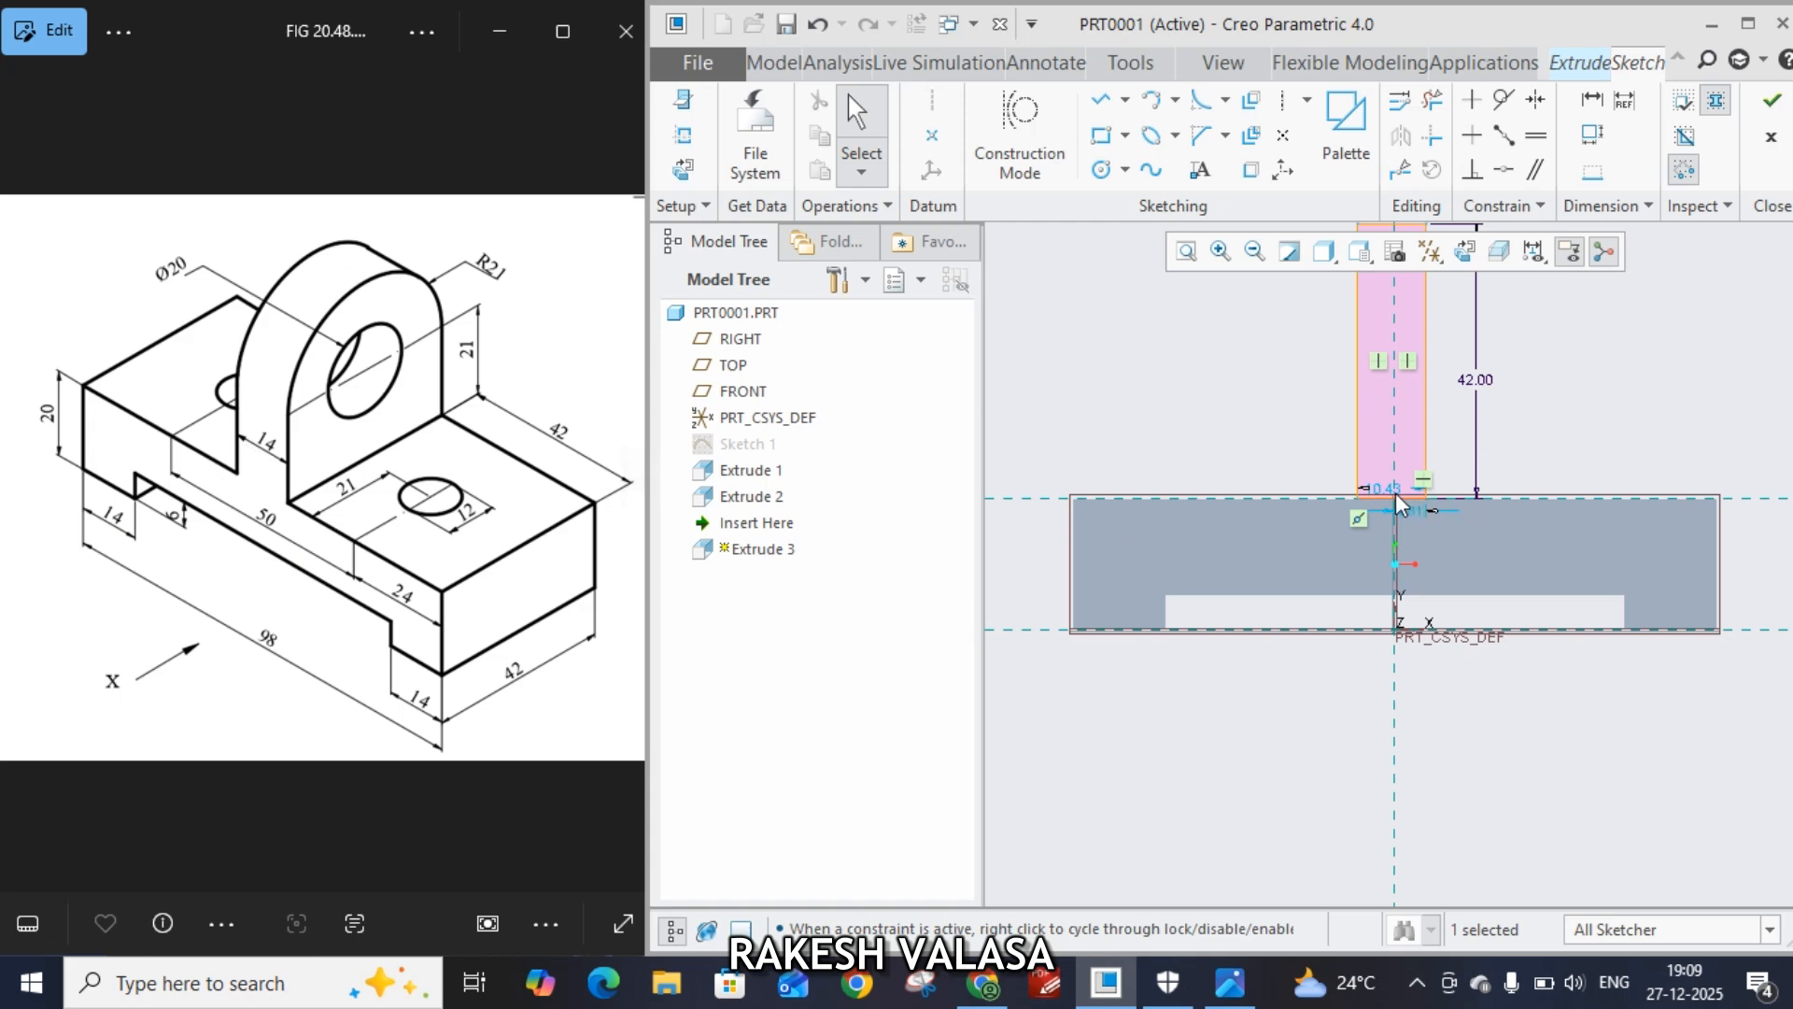
Set the rectangle's width to 14 and its right-edge offset to 7, then finish the sketch
drag(1381, 491, 1274, 433)
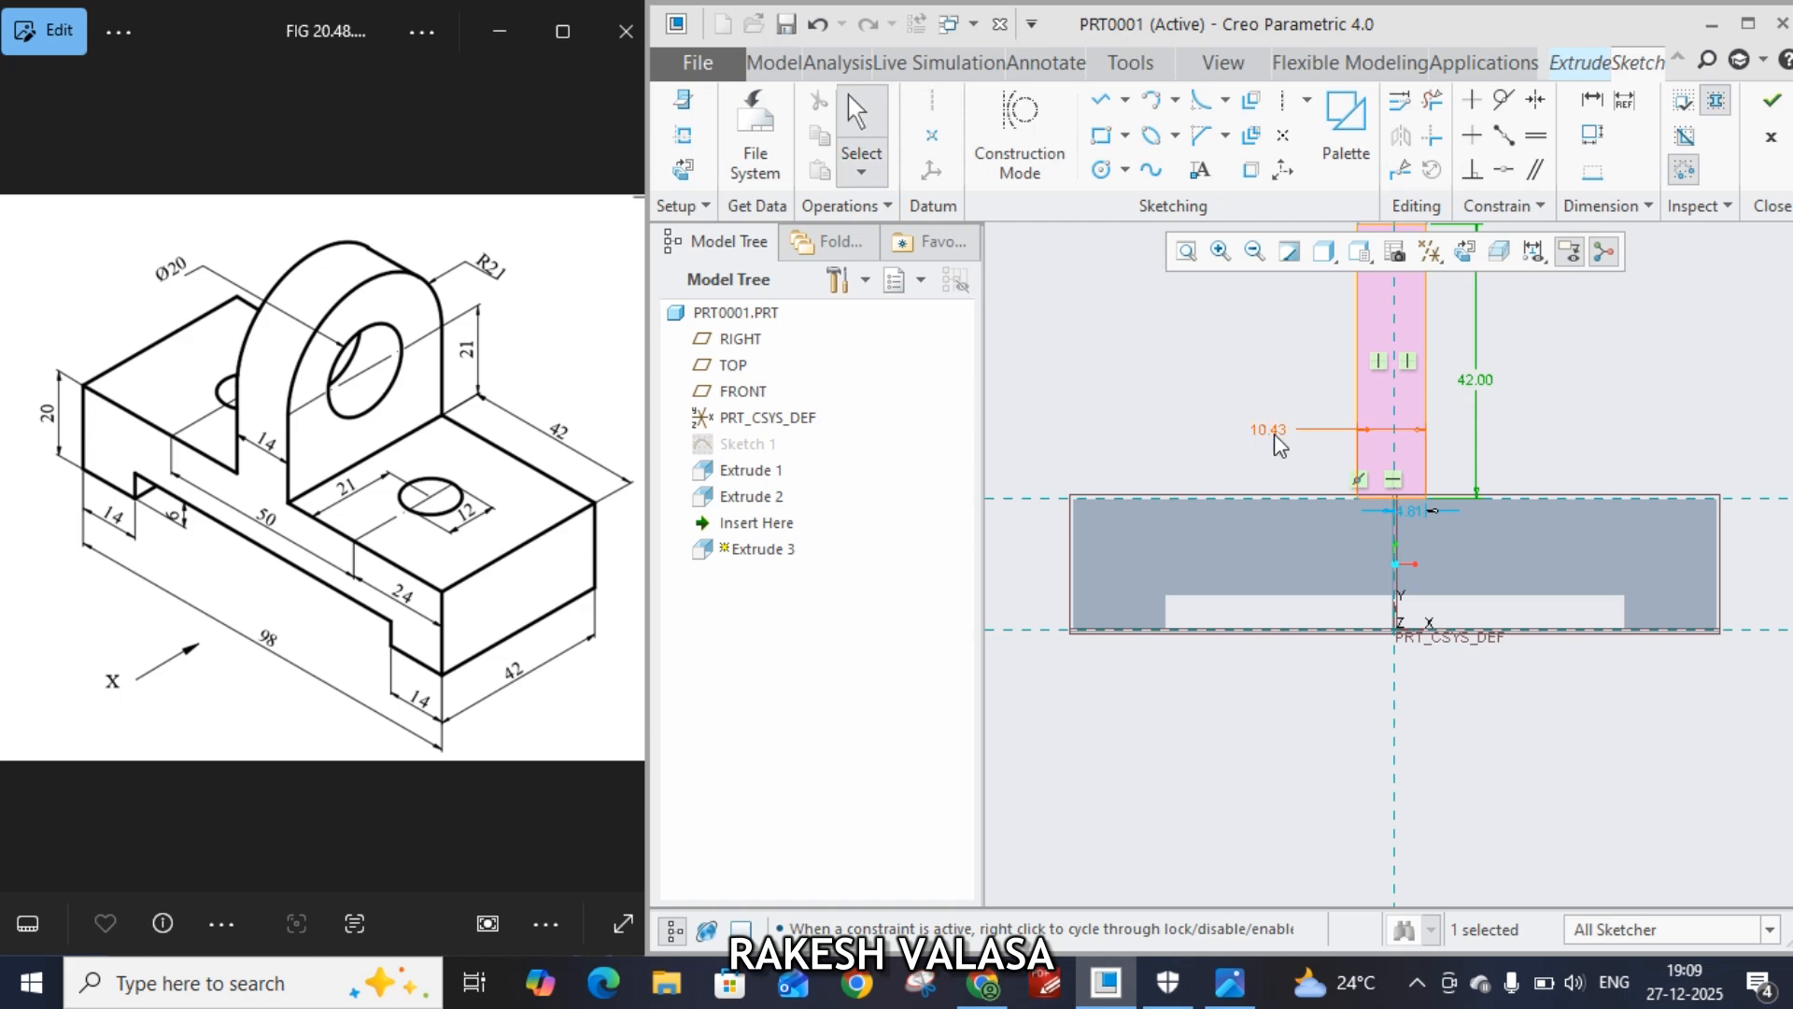
middle_click(1274, 434)
text(14)
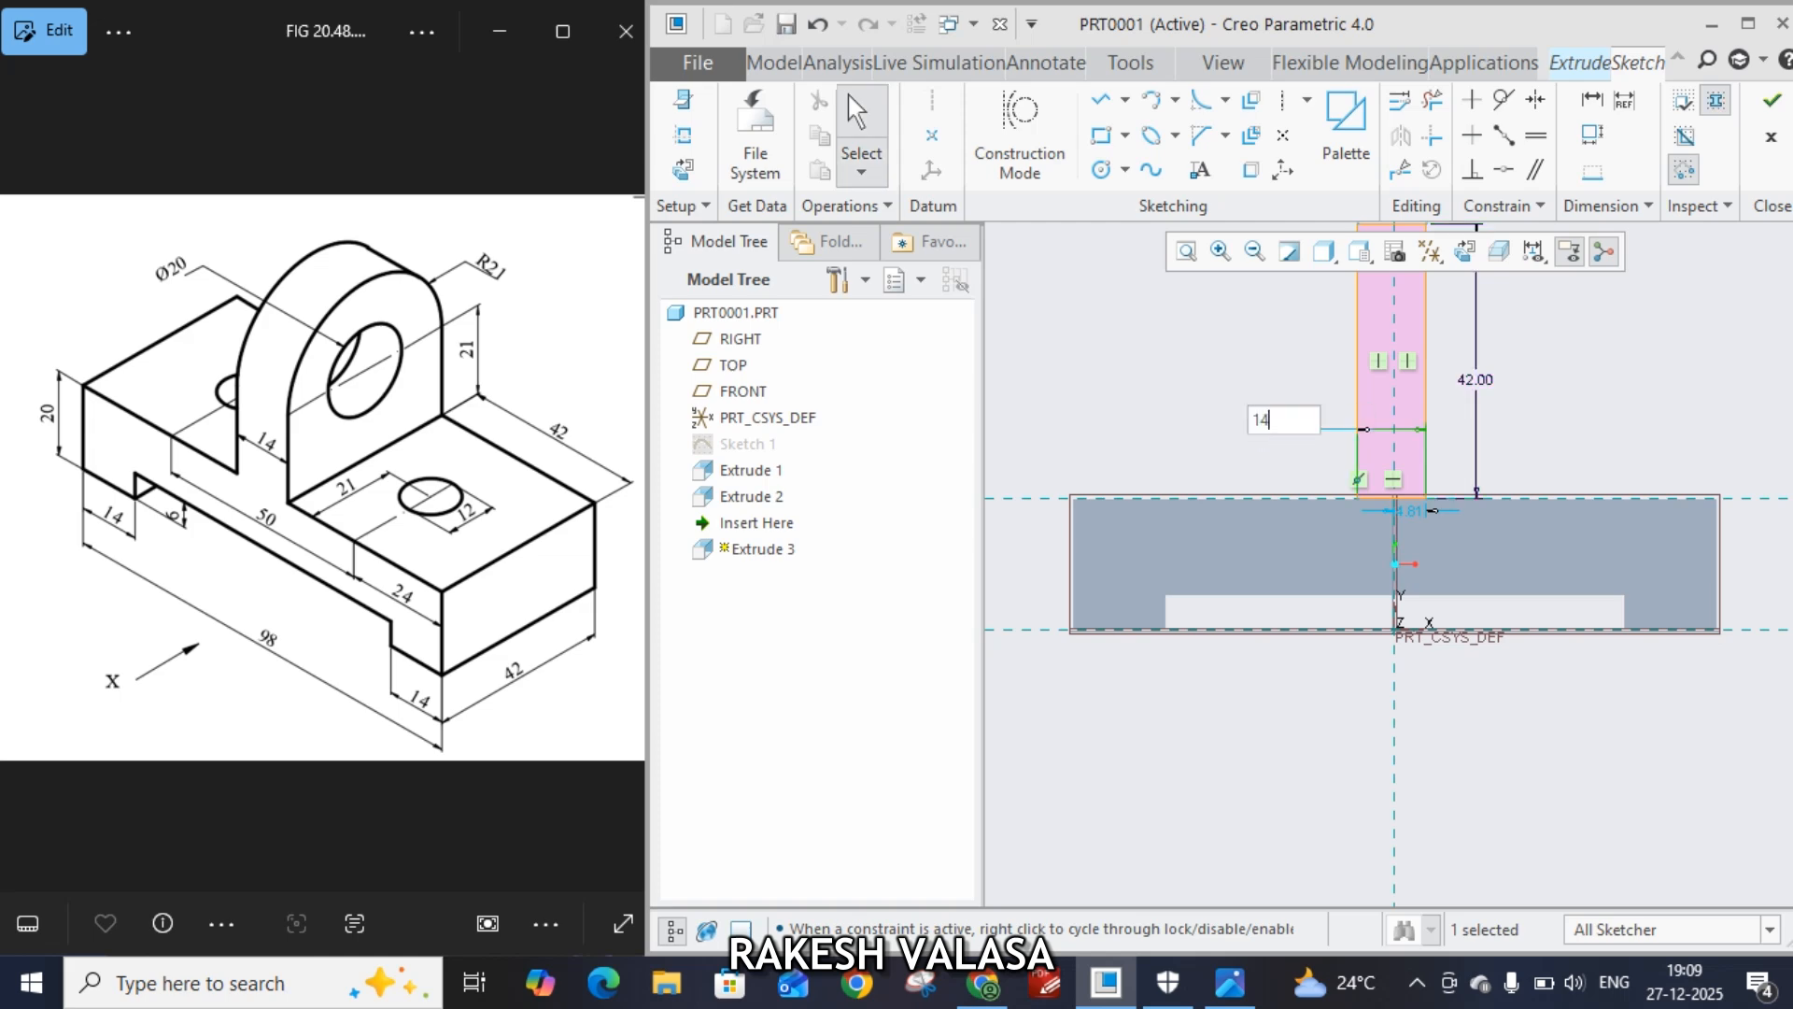
key(Return)
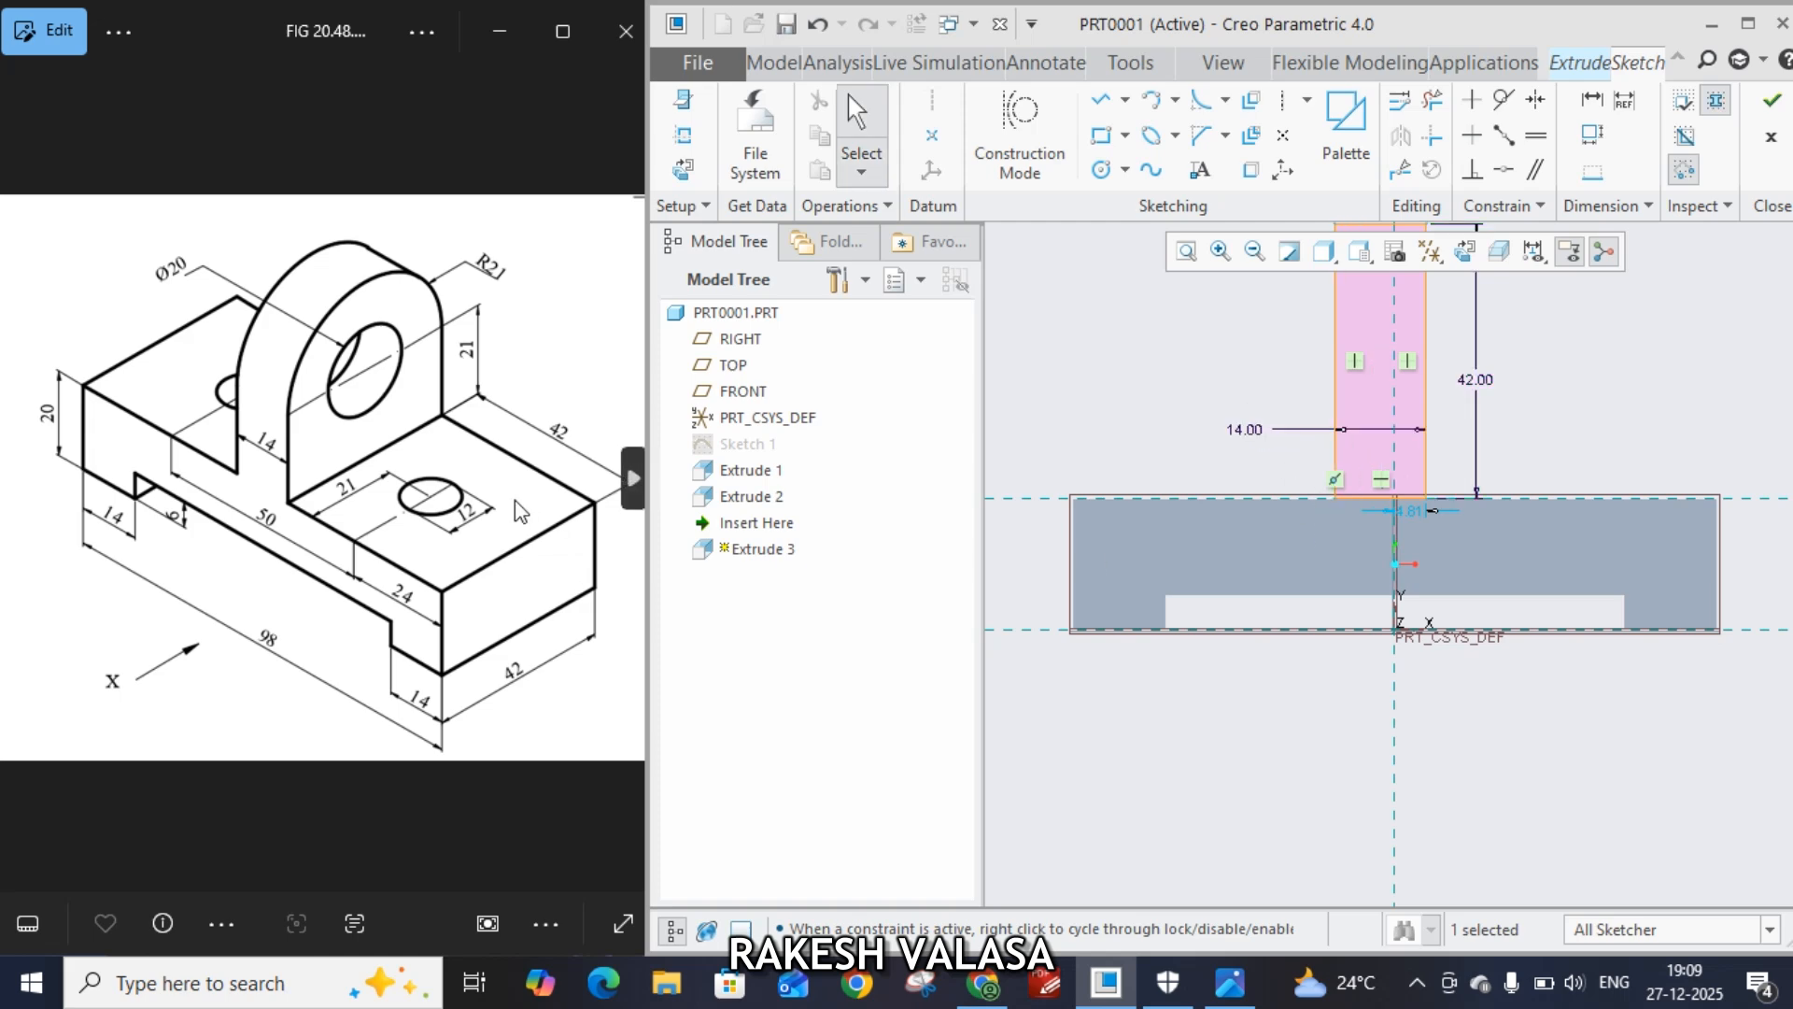
drag(1422, 510, 1614, 458)
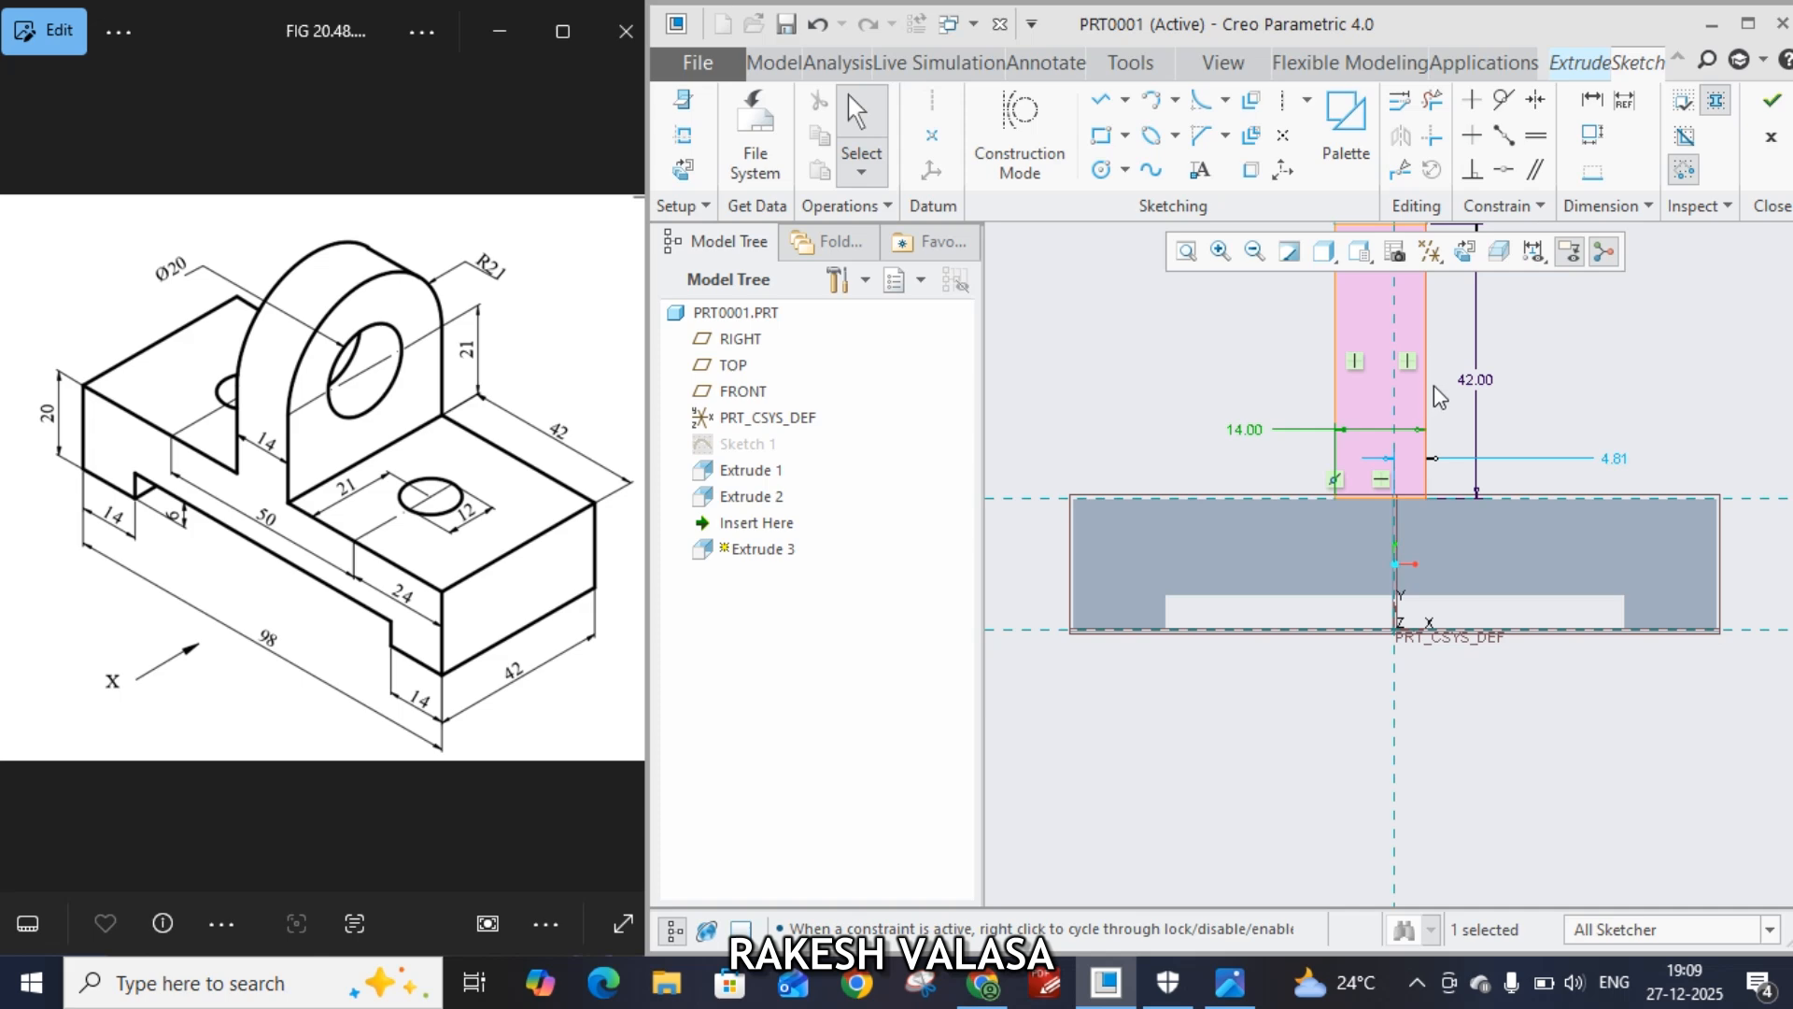
double_click(1614, 457)
text(7)
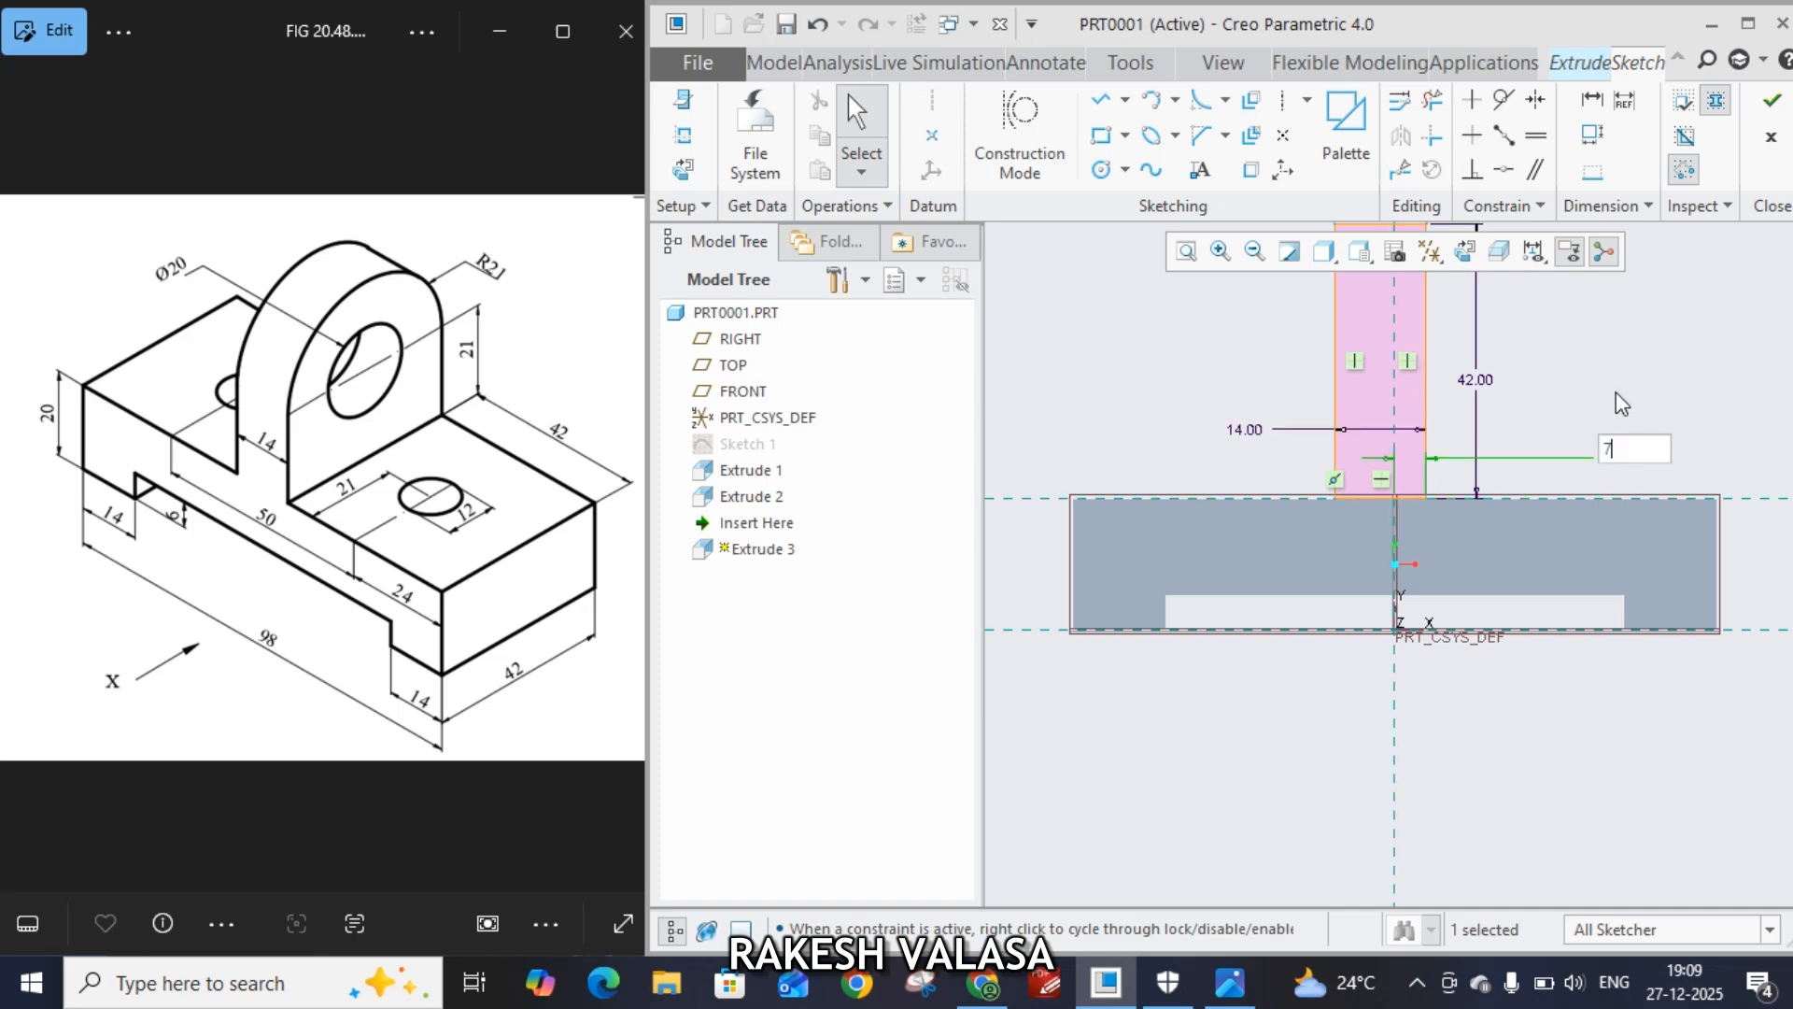
key(Return)
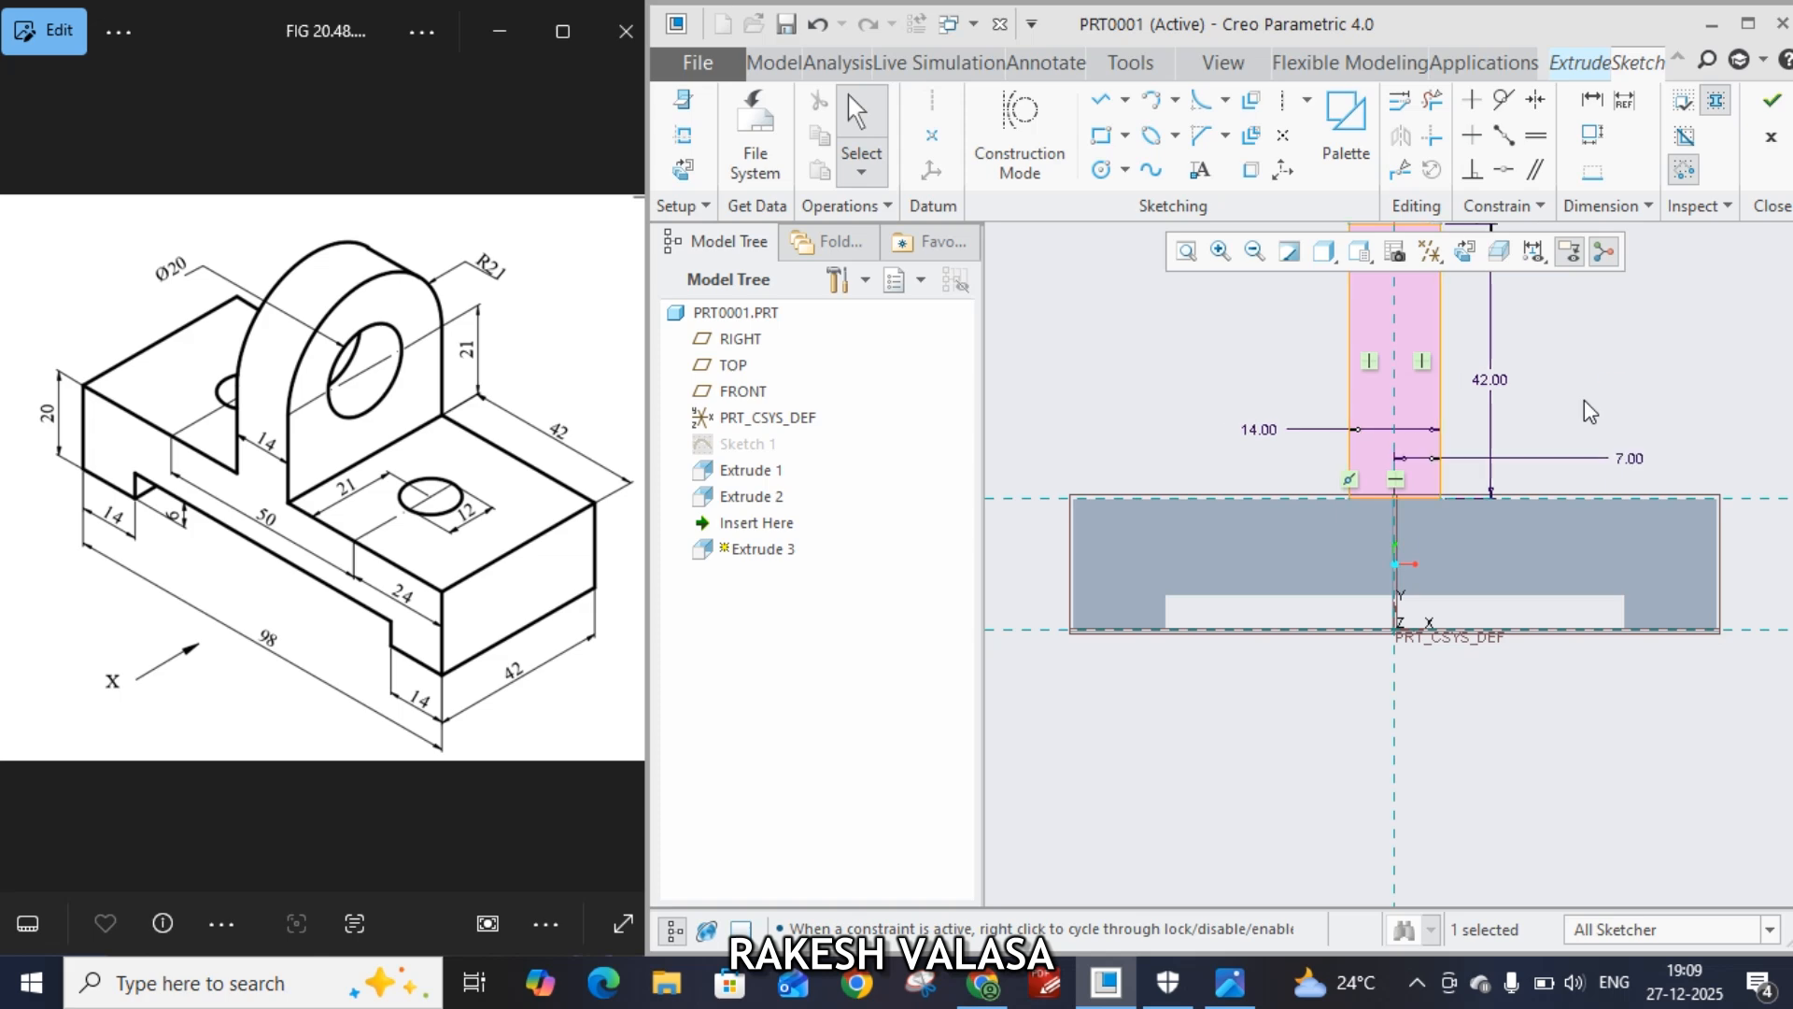
click(1772, 101)
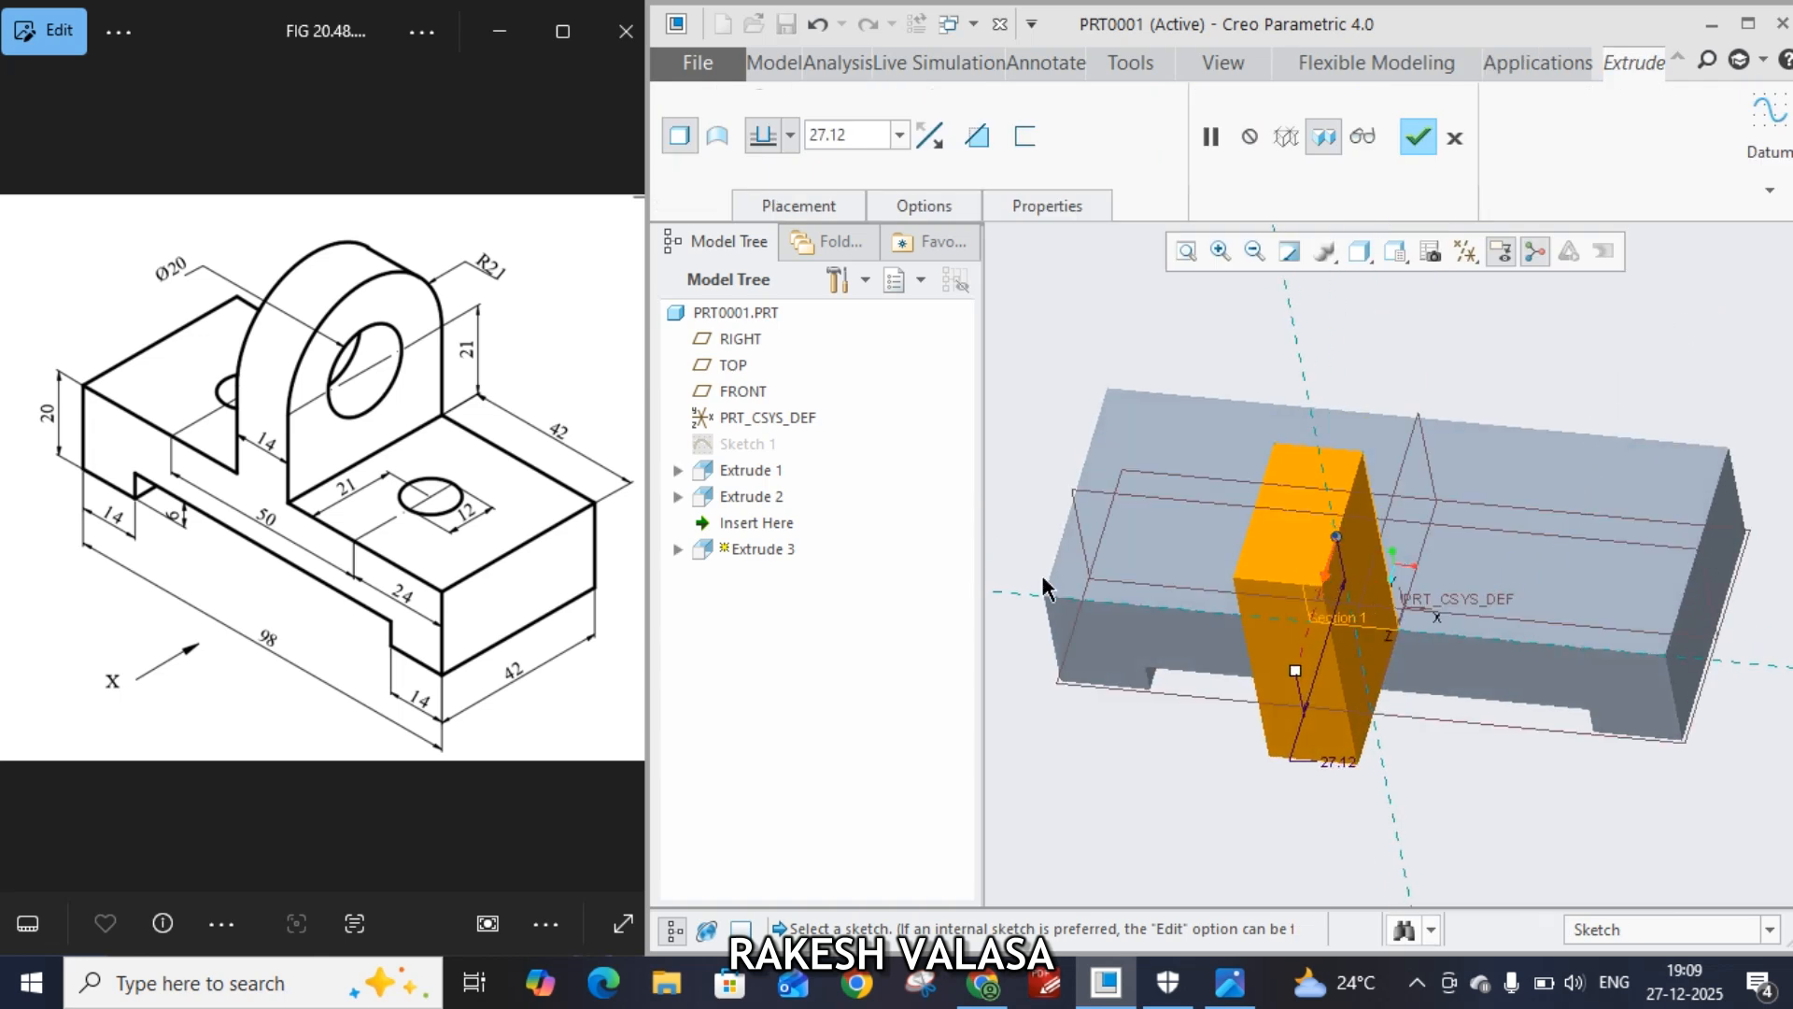
Flip the extrusion direction backward and set its depth to 42 to create the upright lug
click(1326, 581)
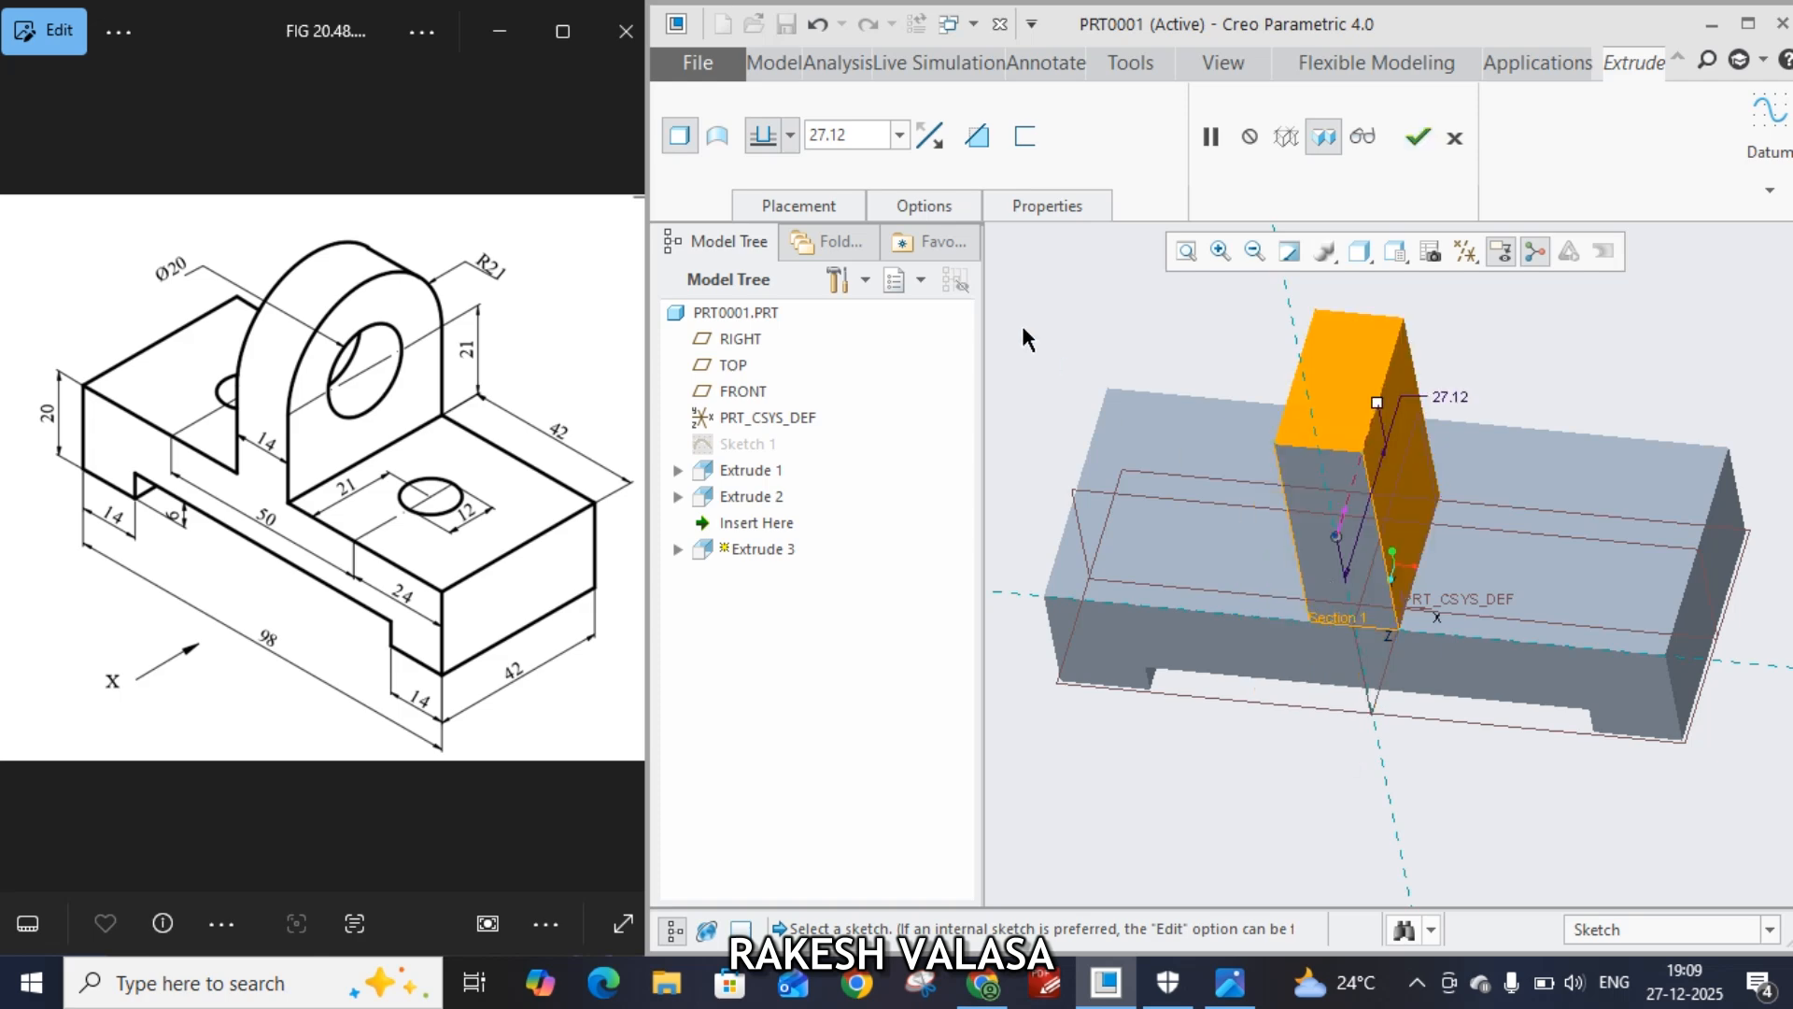
double_click(867, 136)
text(4)
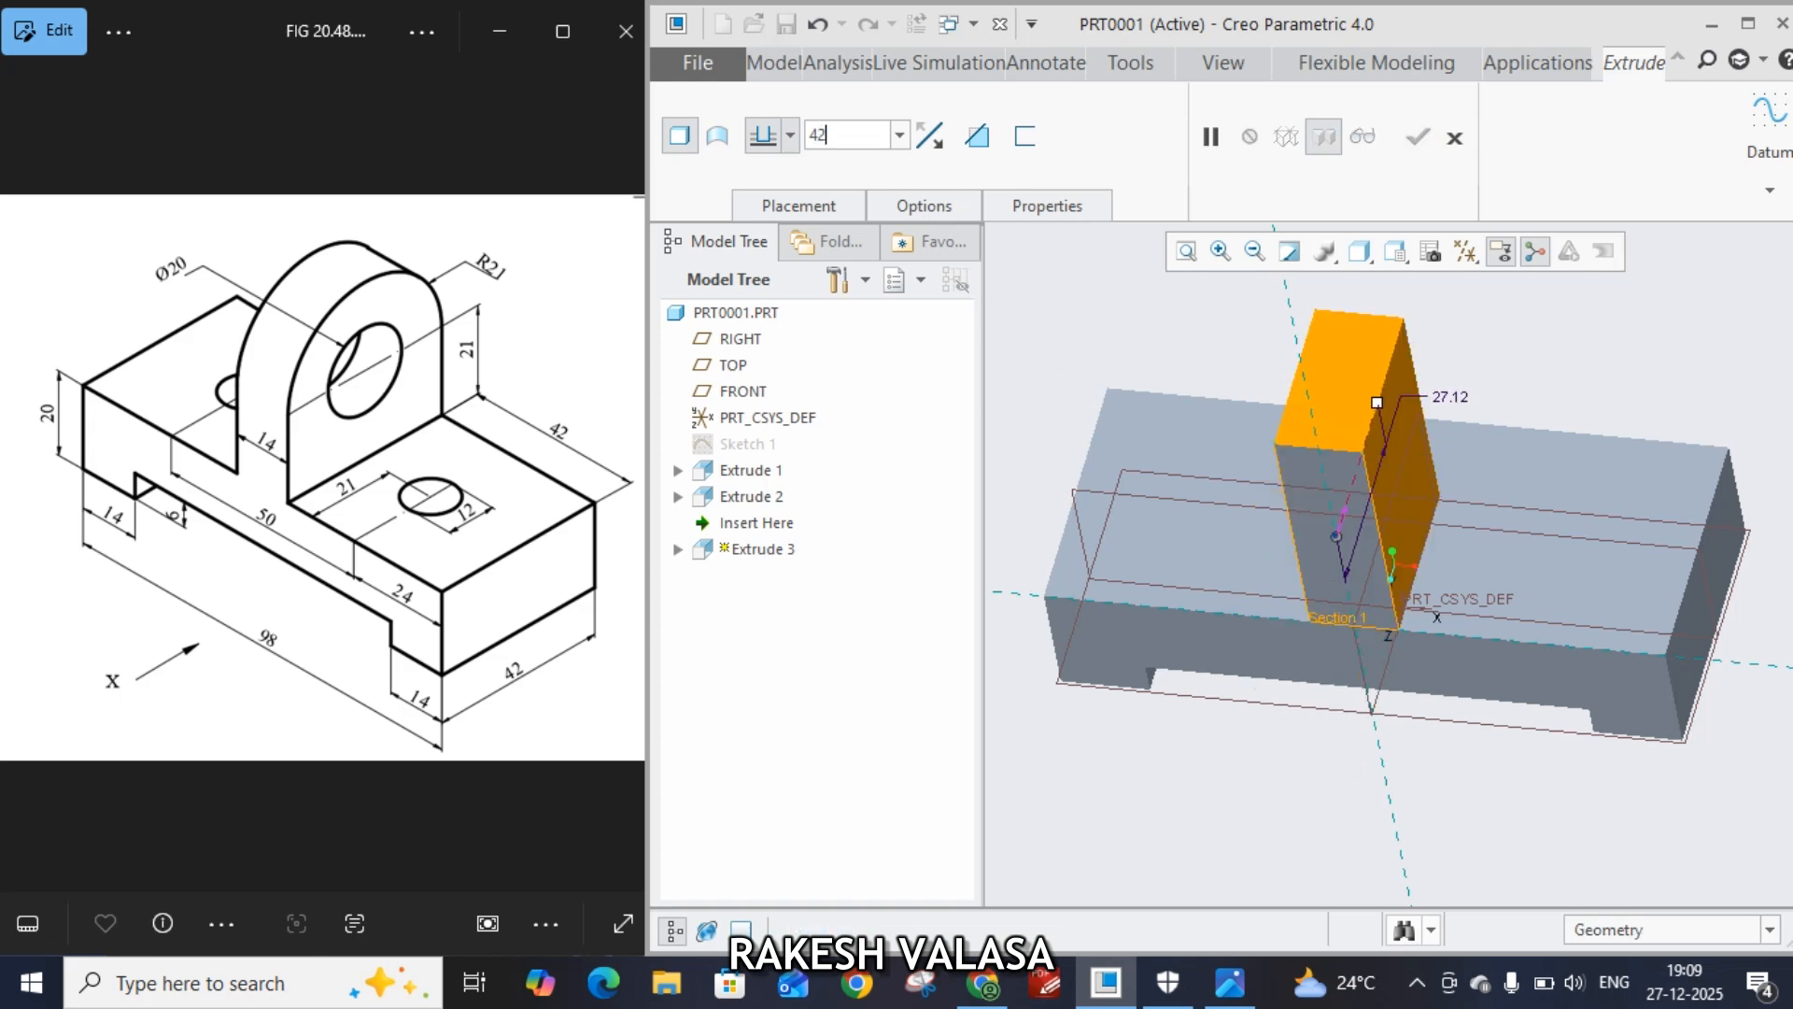
text(2)
key(Return)
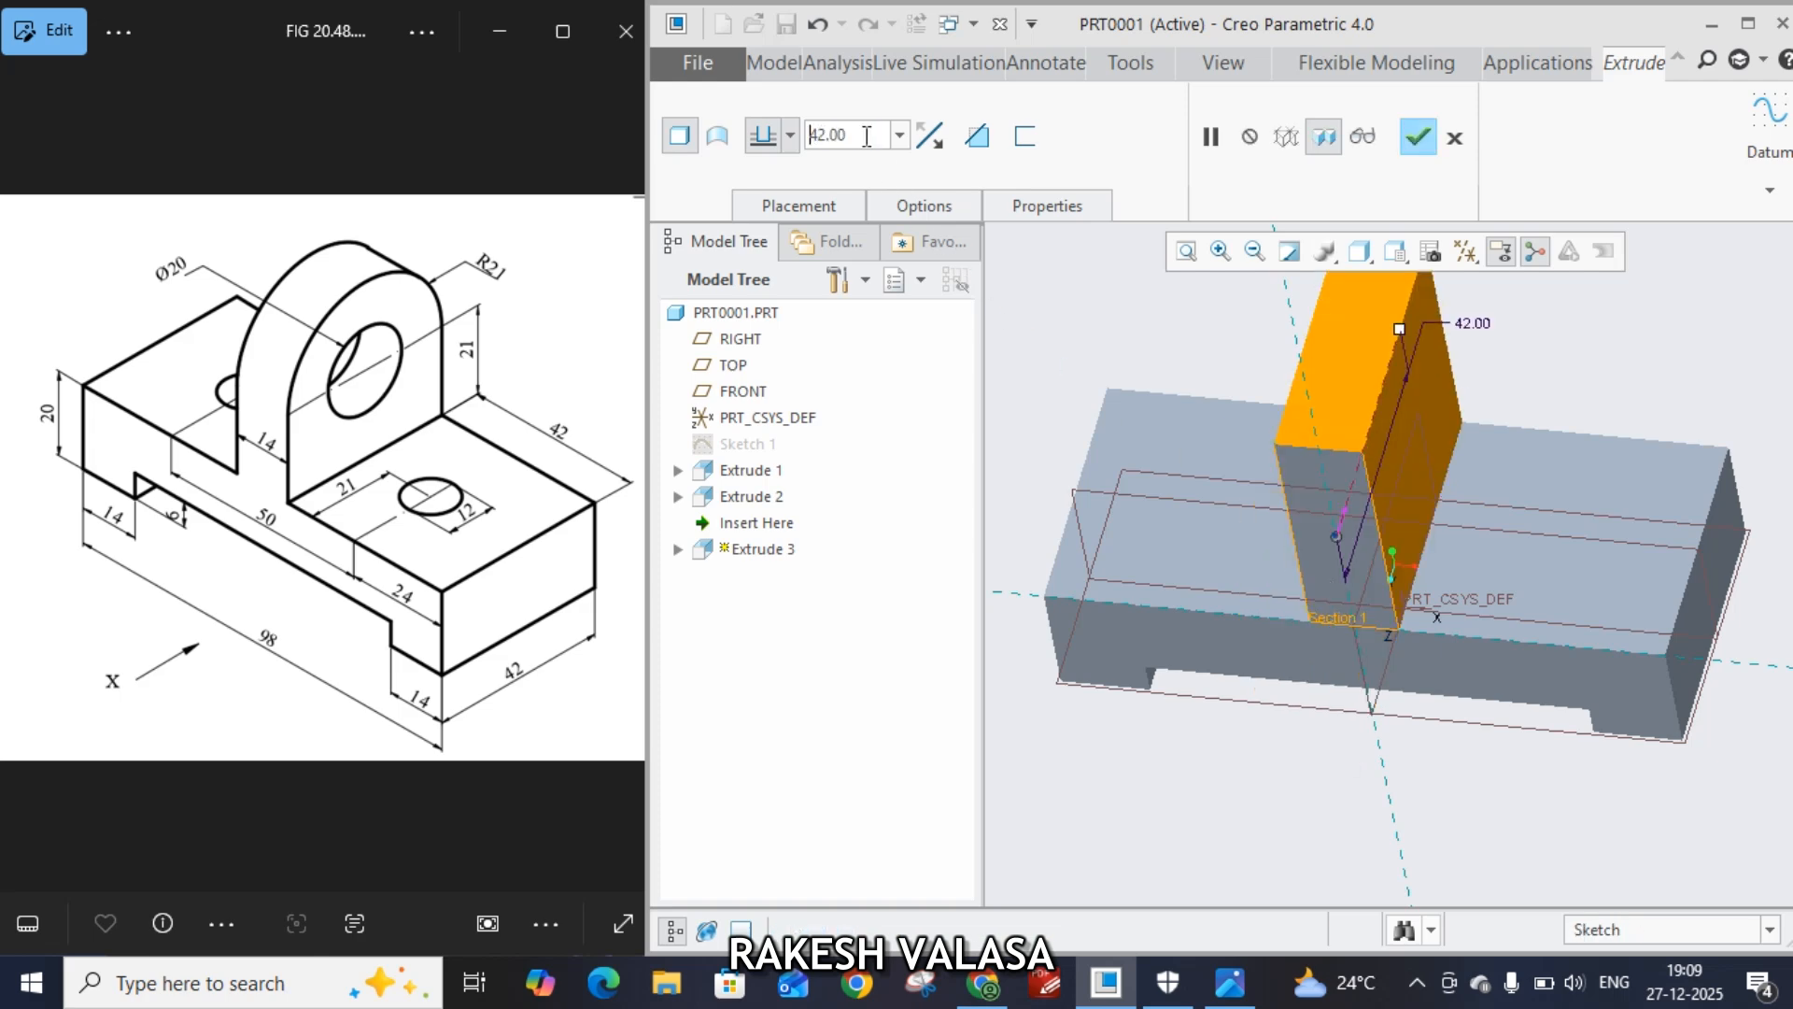
click(1420, 140)
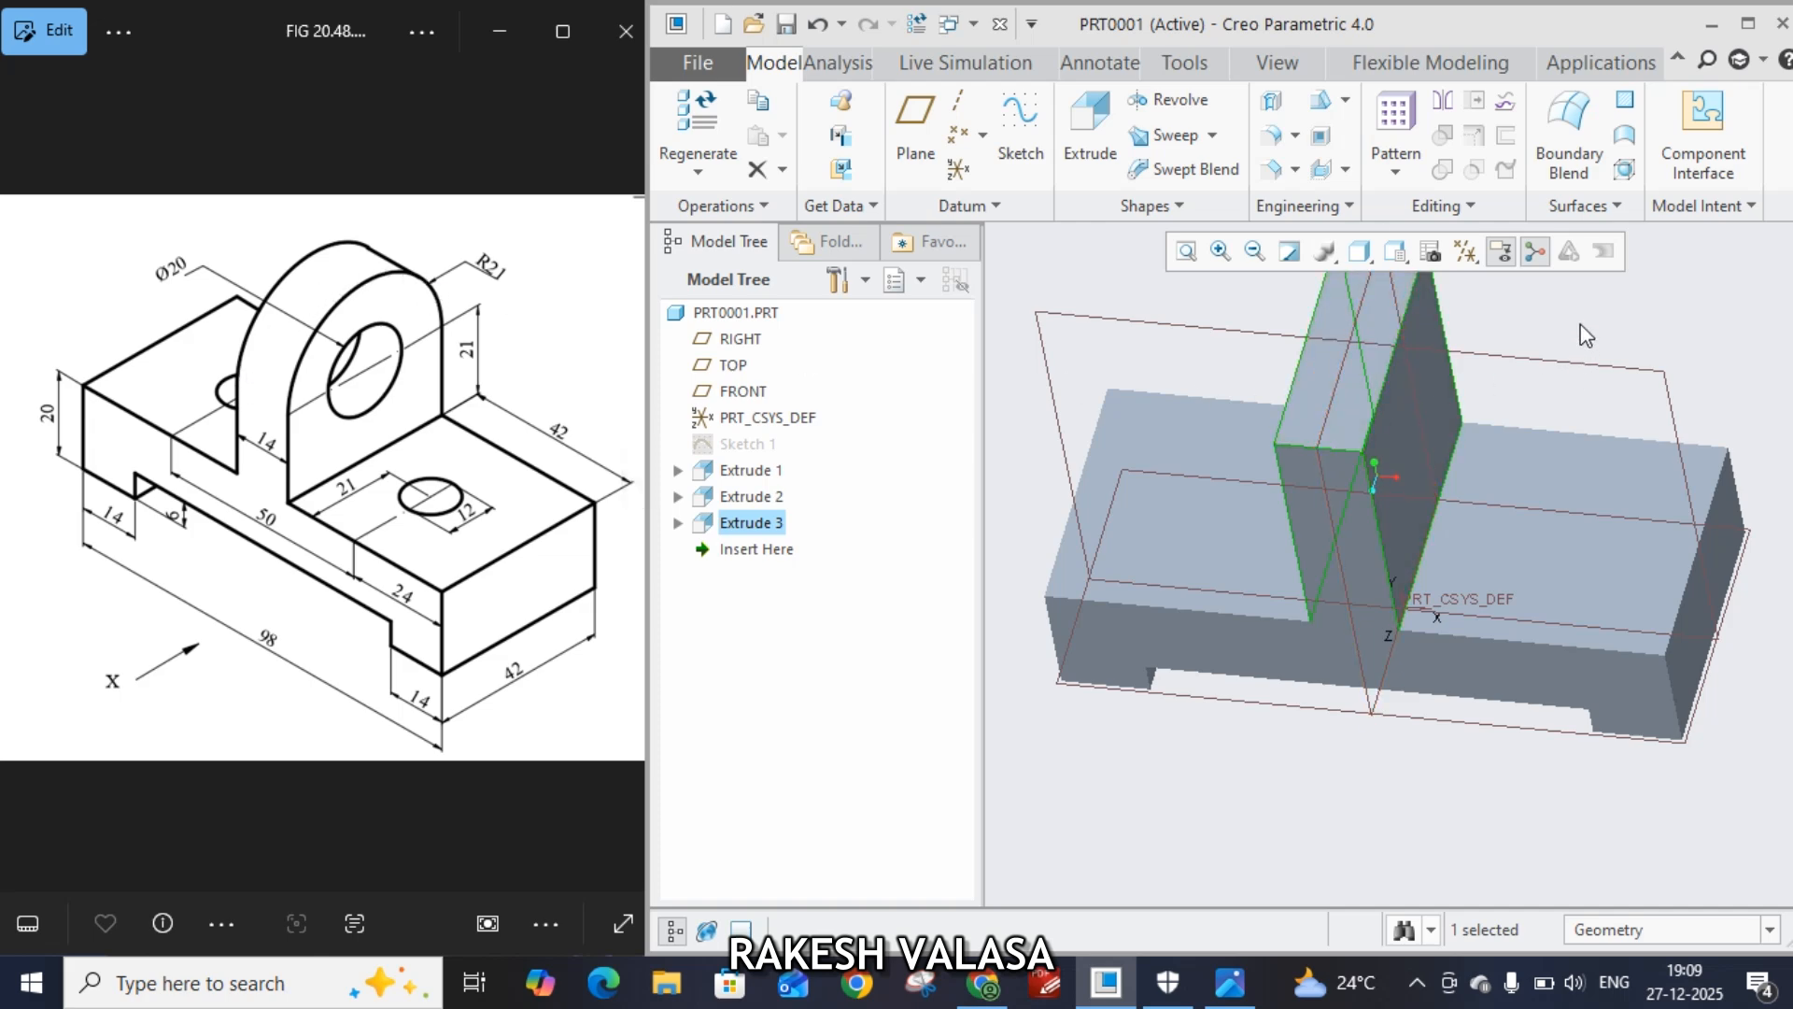
Round both top edges of the upright lug with a radius of 21
shift+middle_drag(1461, 320, 1441, 460)
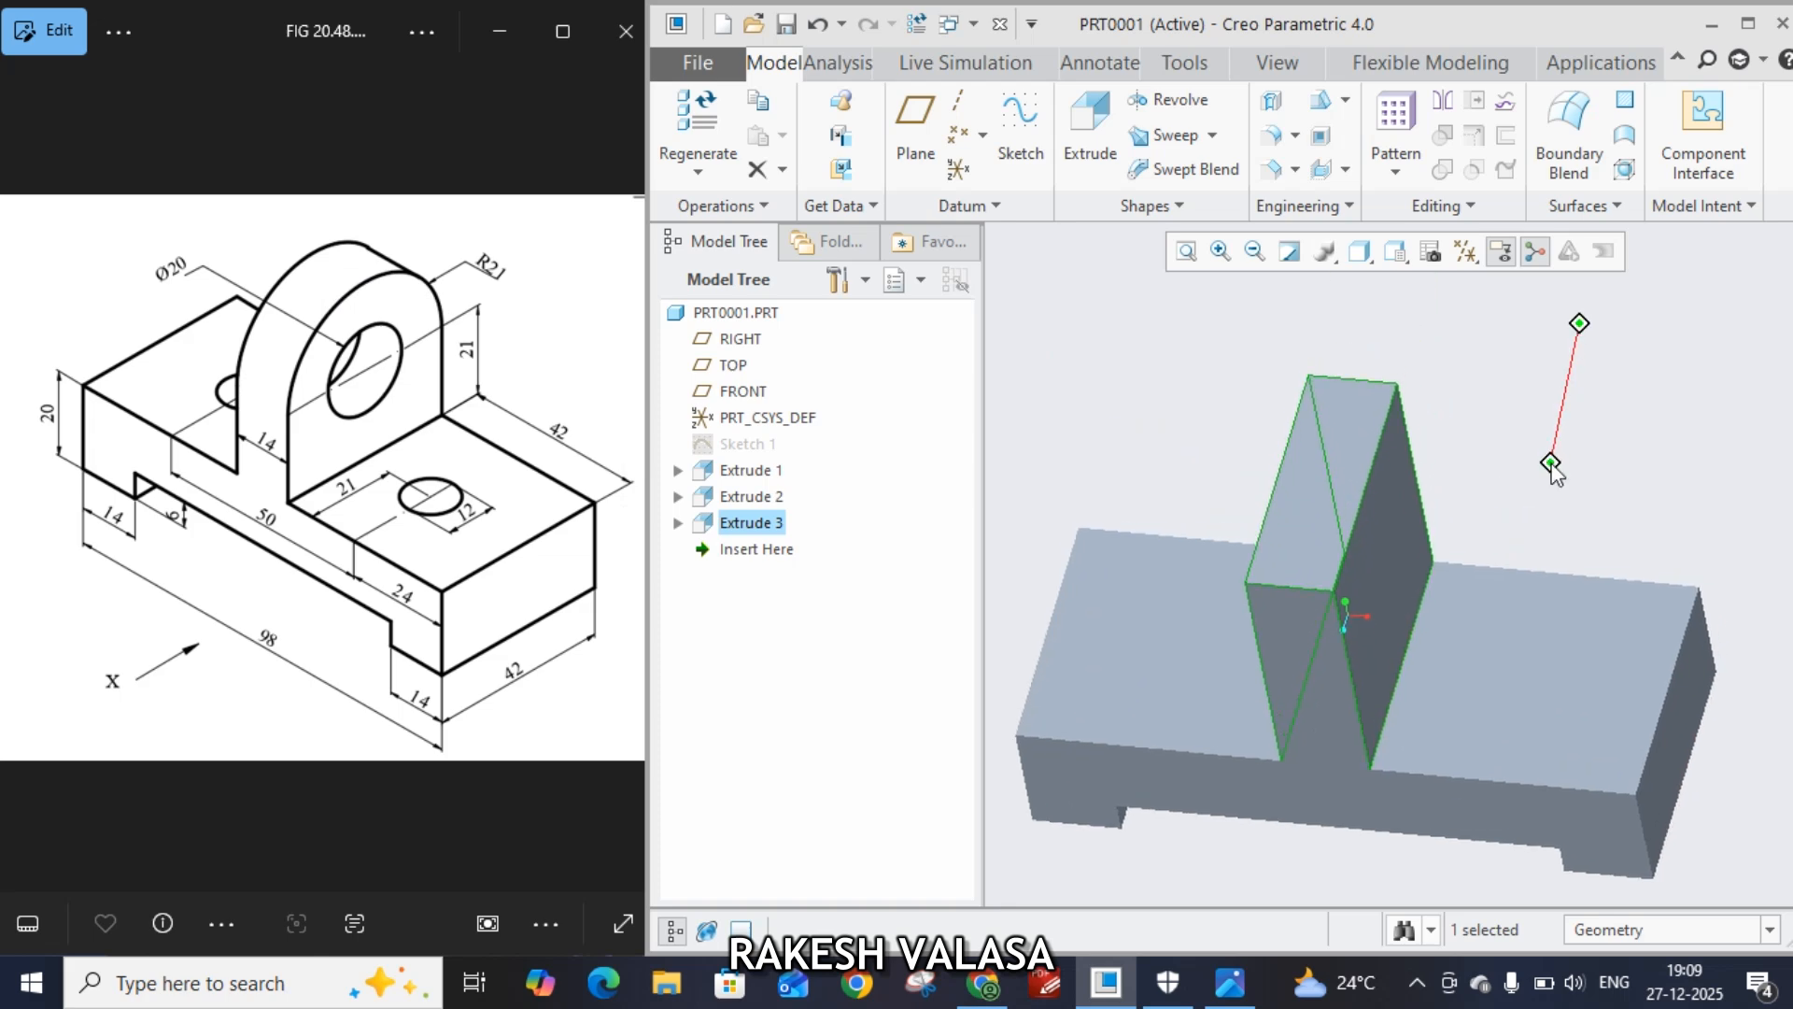
click(1381, 384)
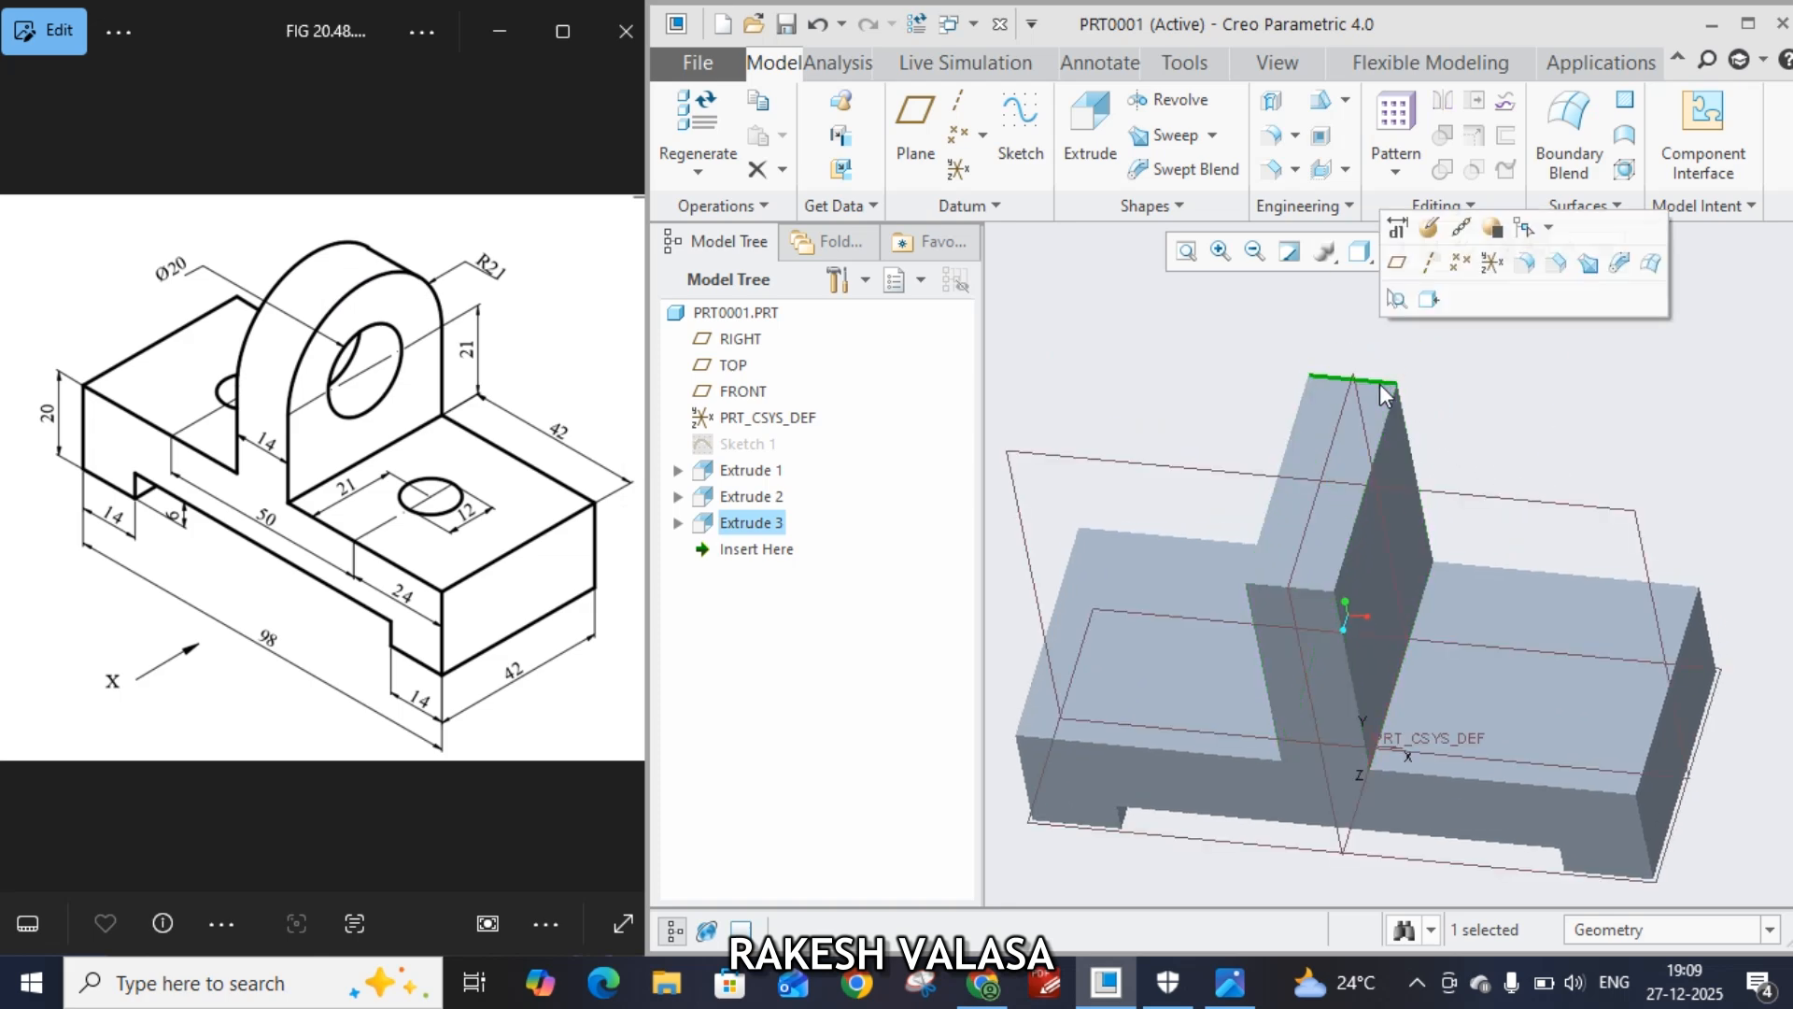
ctrl+click(1313, 588)
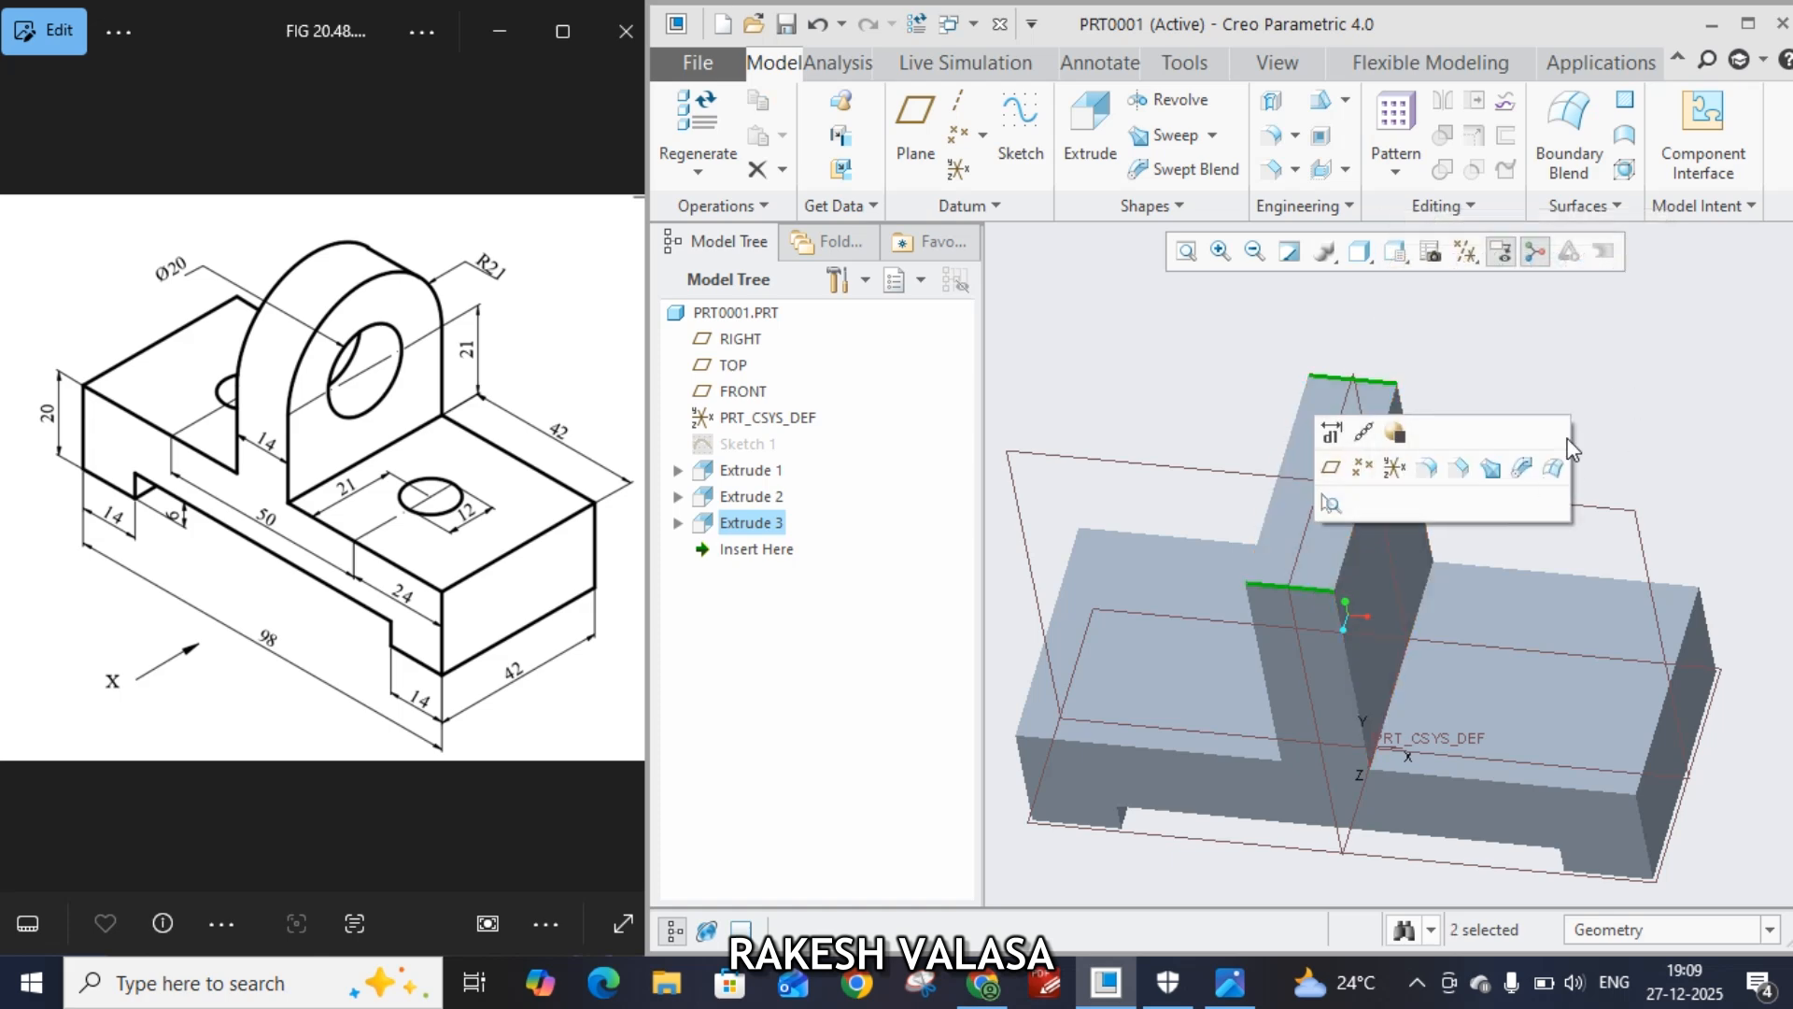
click(1425, 467)
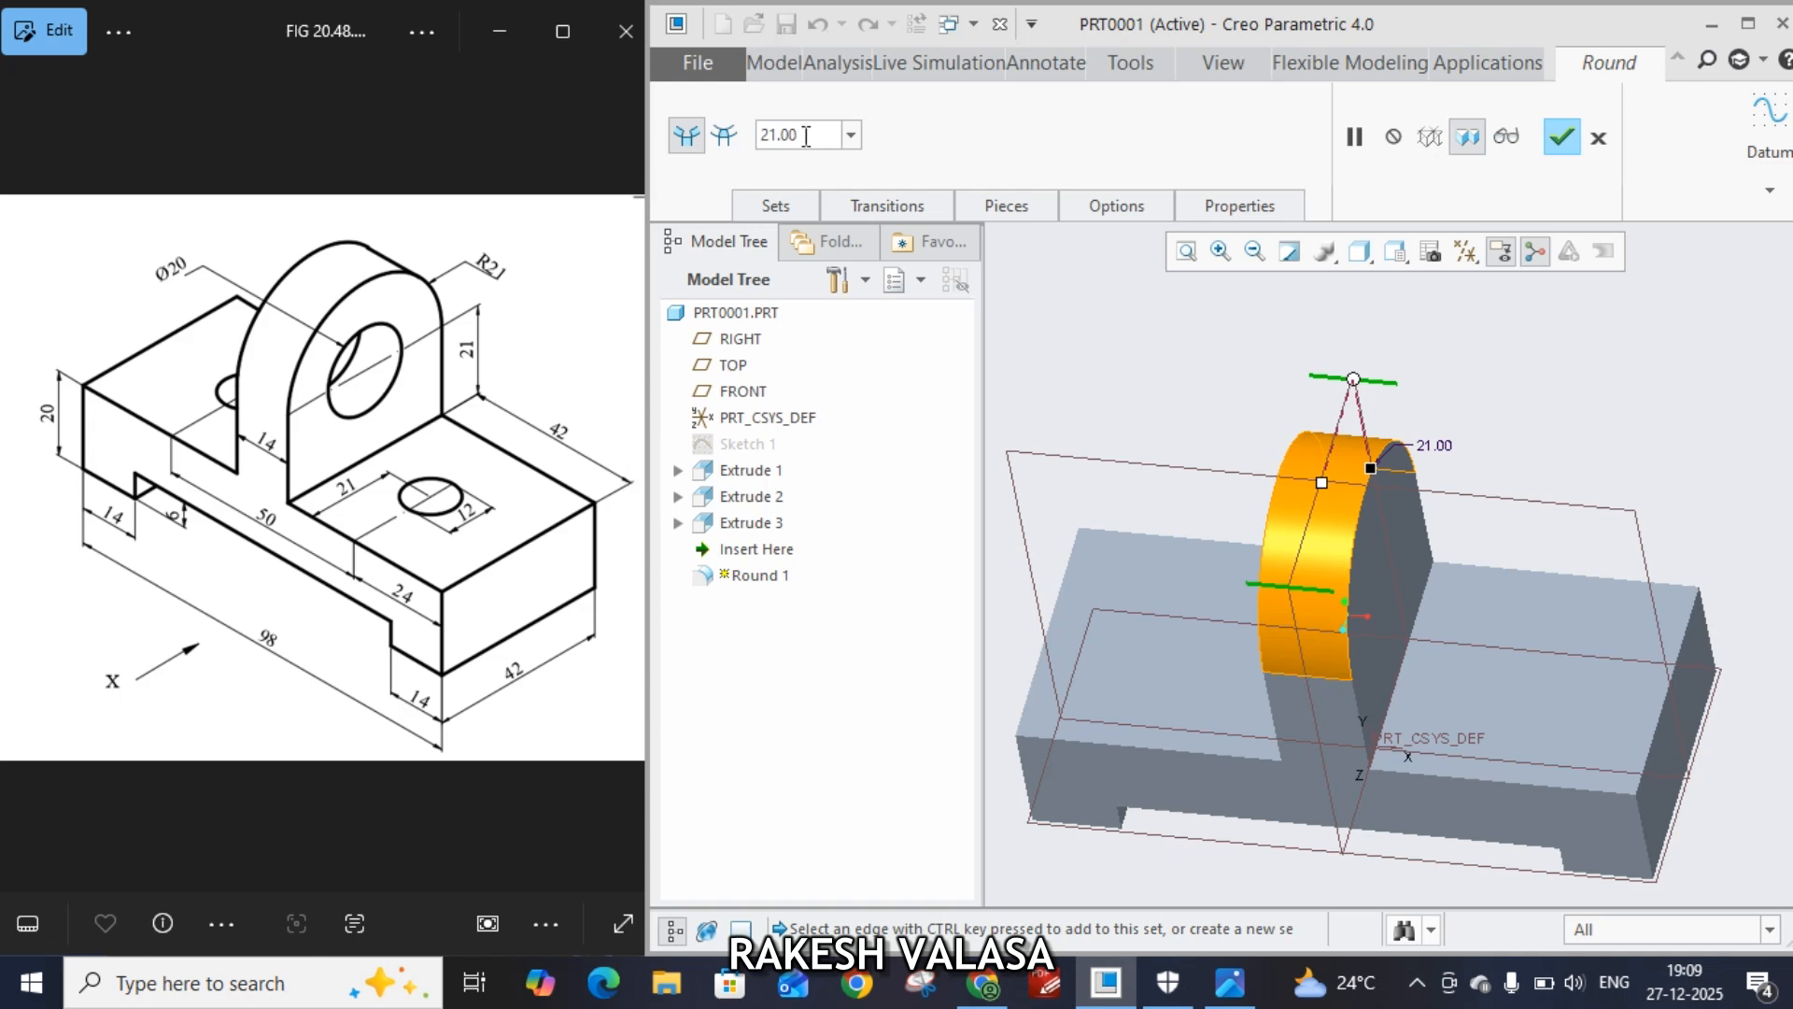
click(1562, 137)
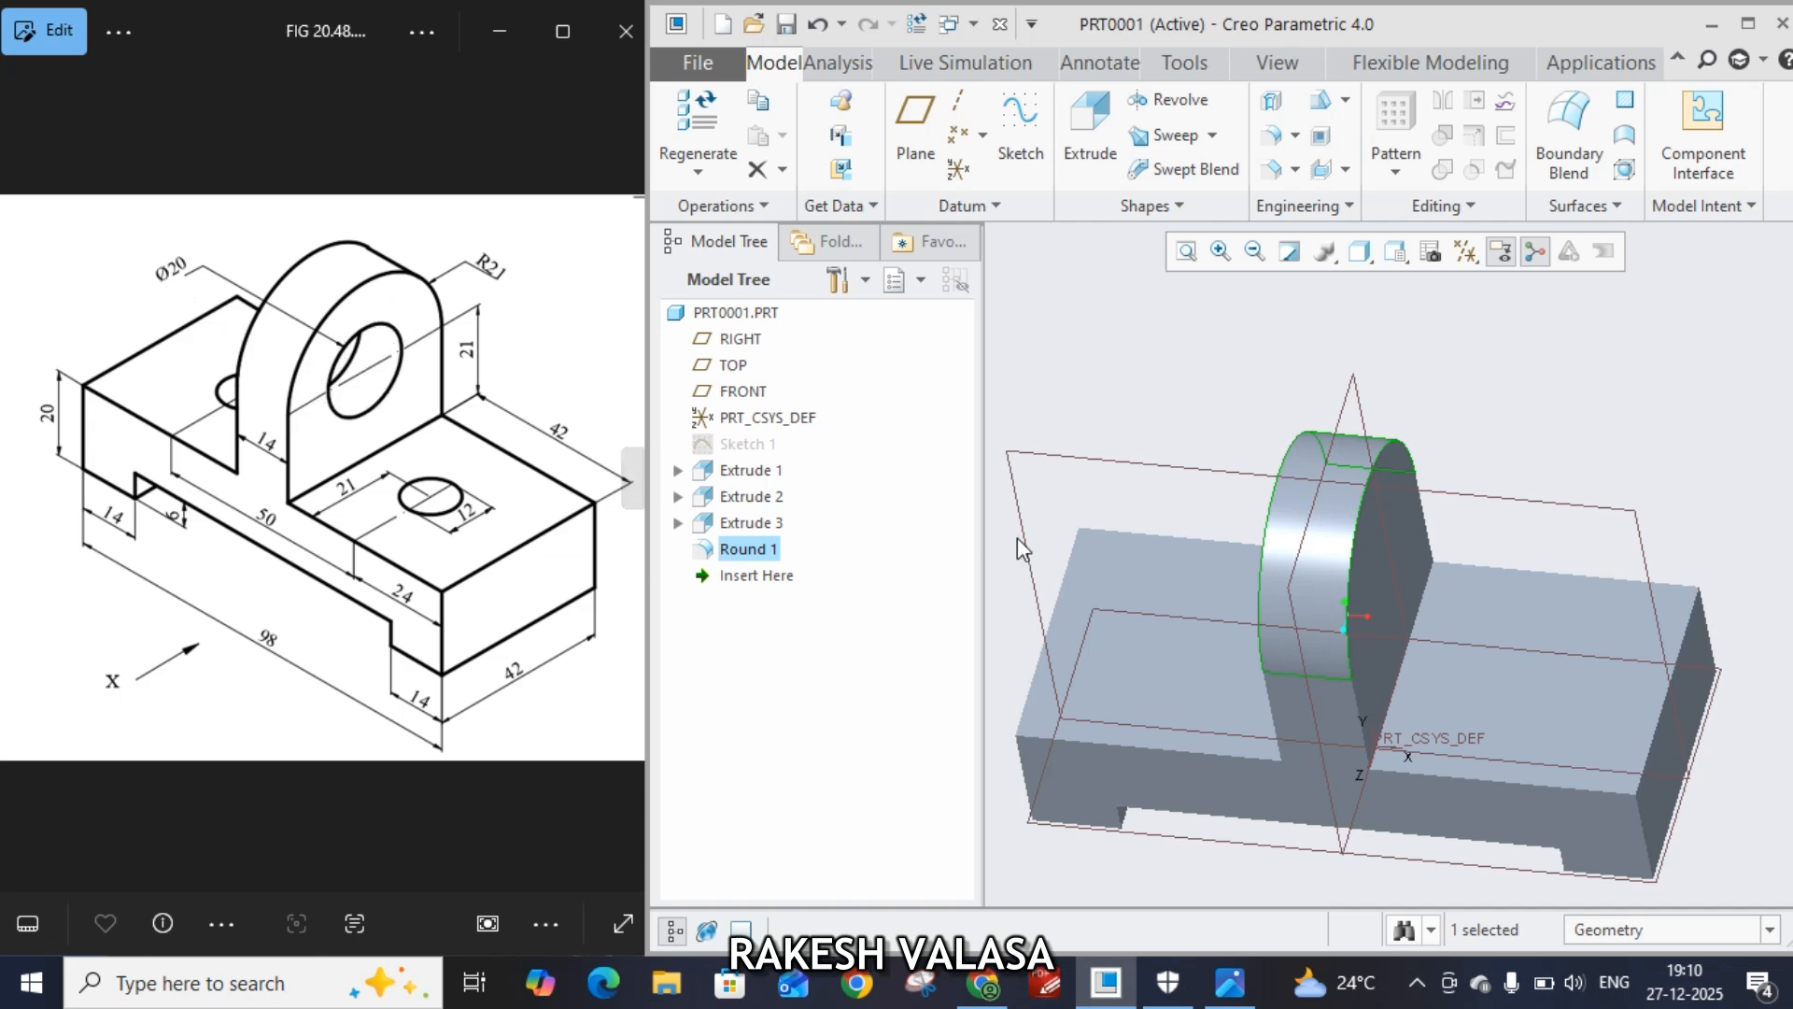
Start an extrusion sketch on the upright lug's front face and add the FRONT datum plane as a sketch reference
click(1365, 553)
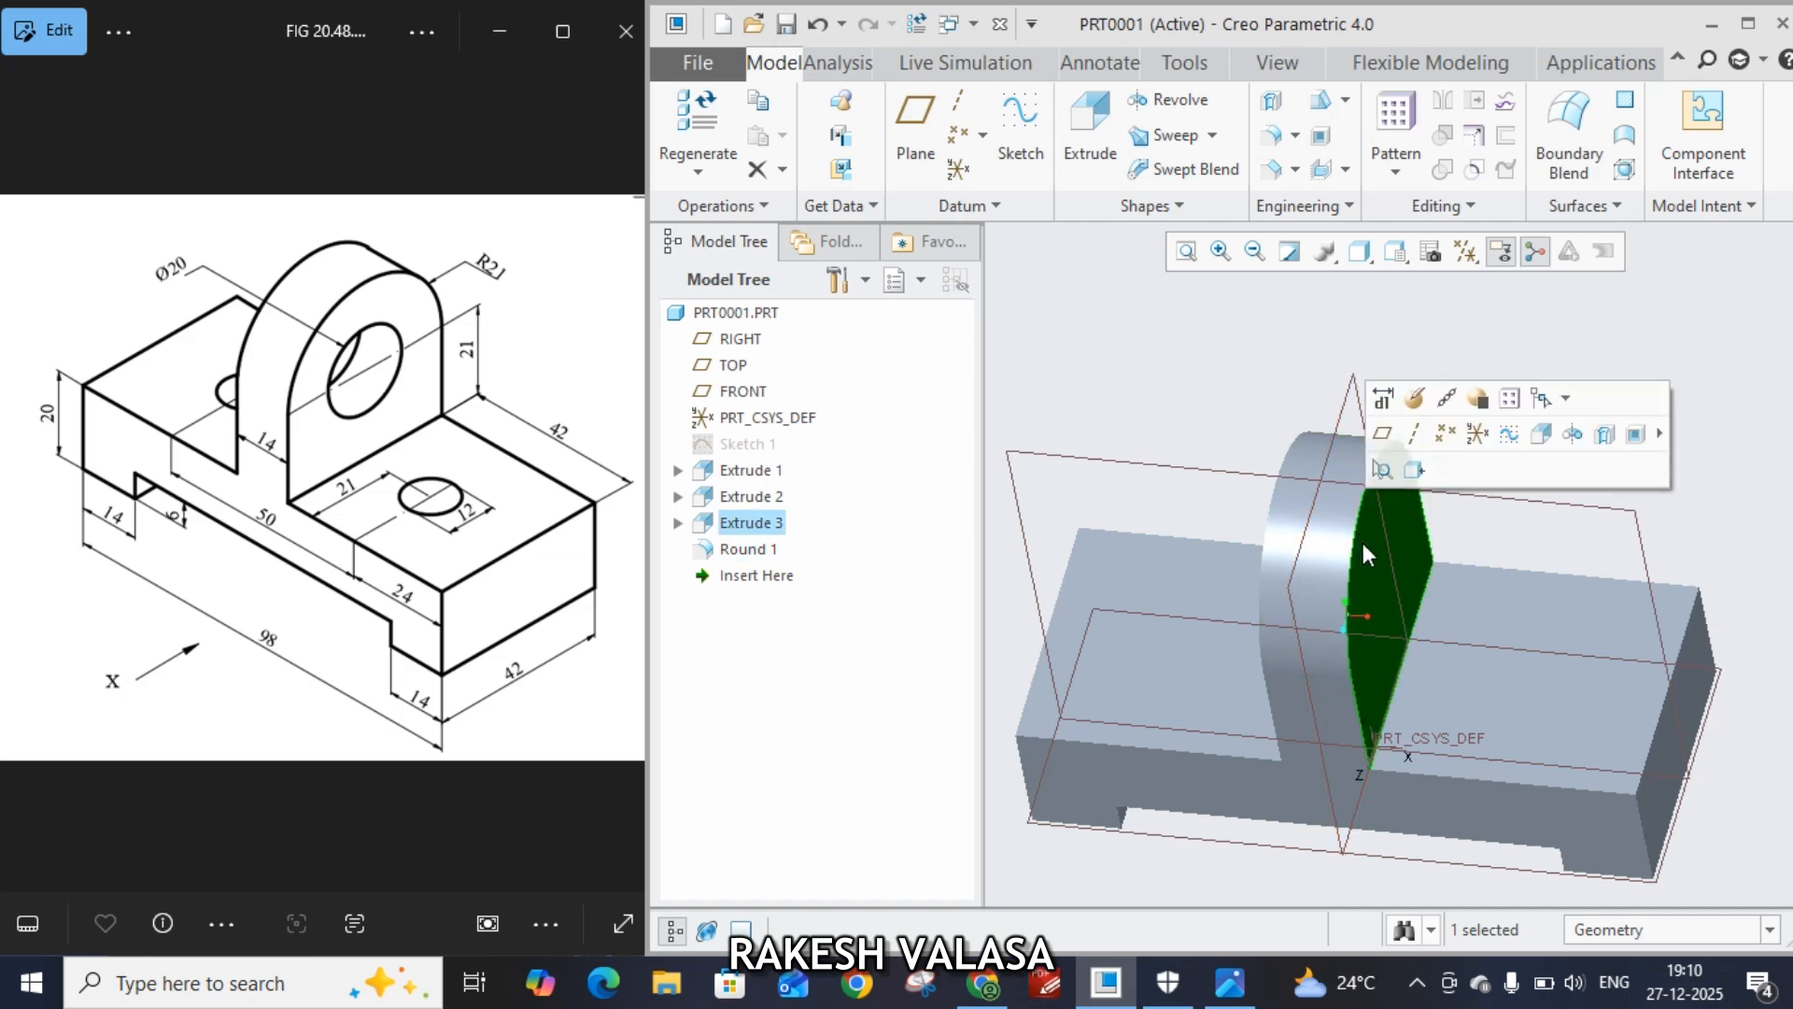
click(1100, 135)
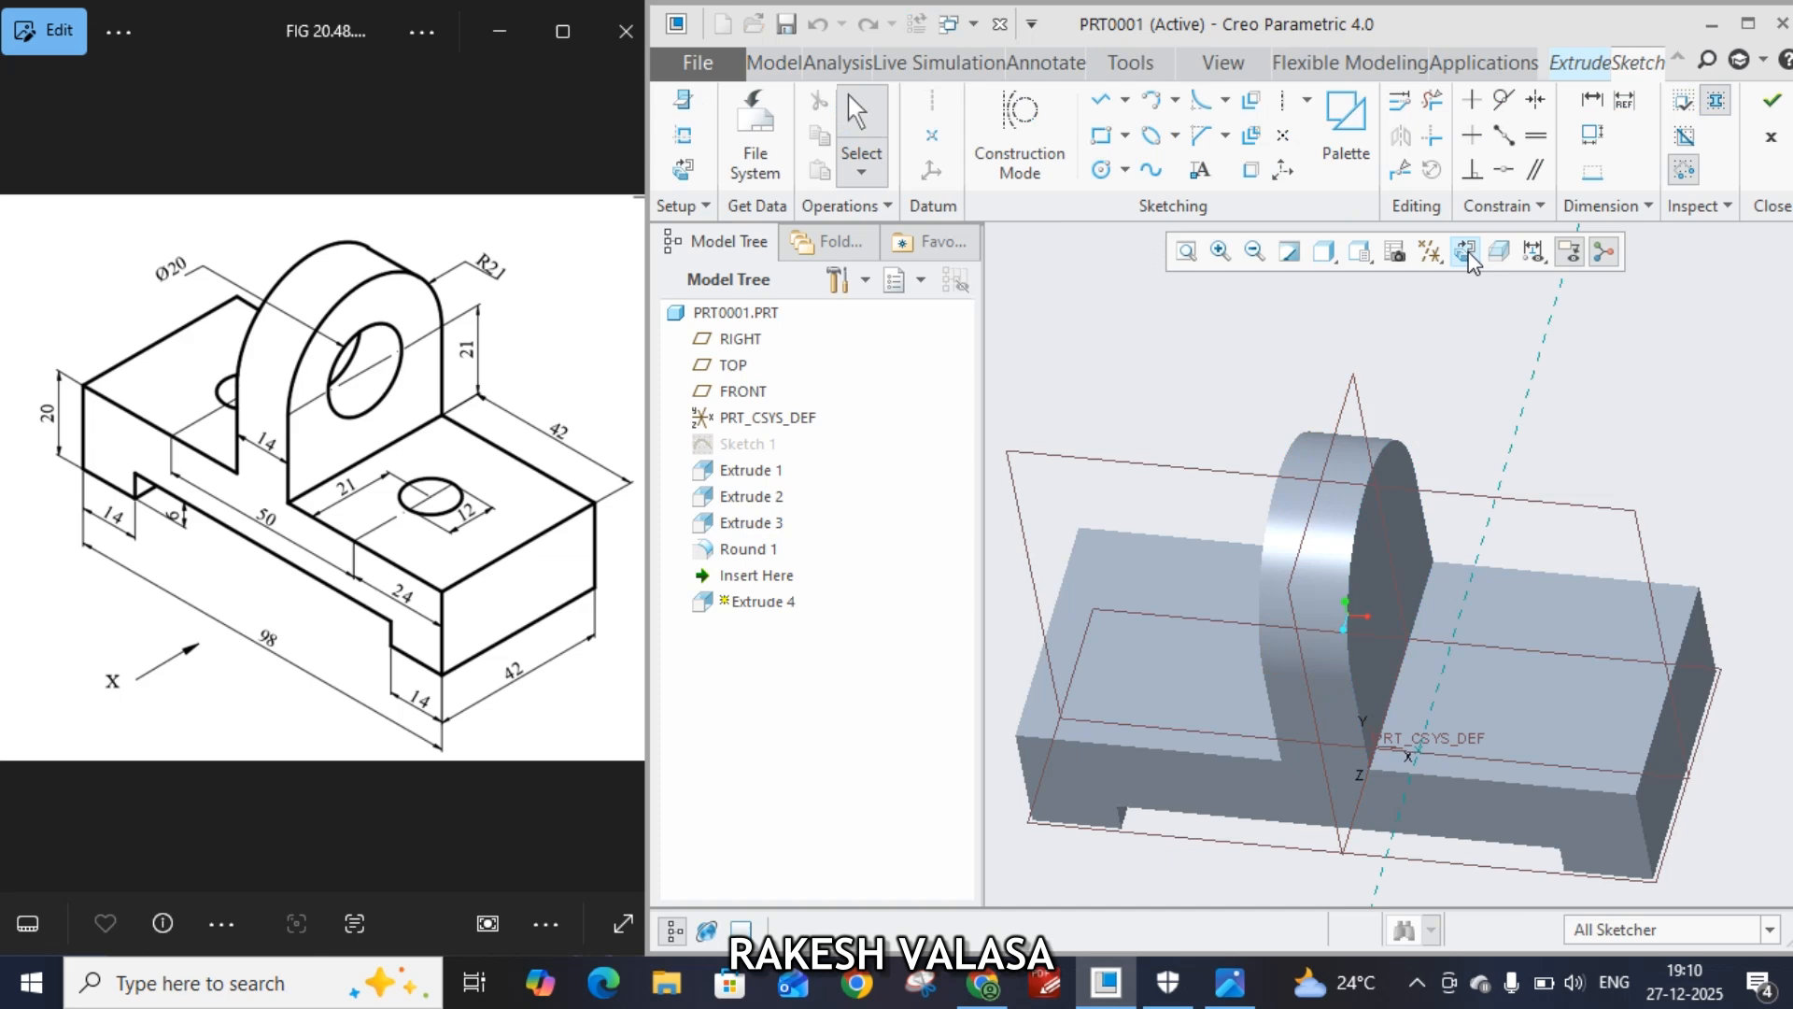
click(1466, 252)
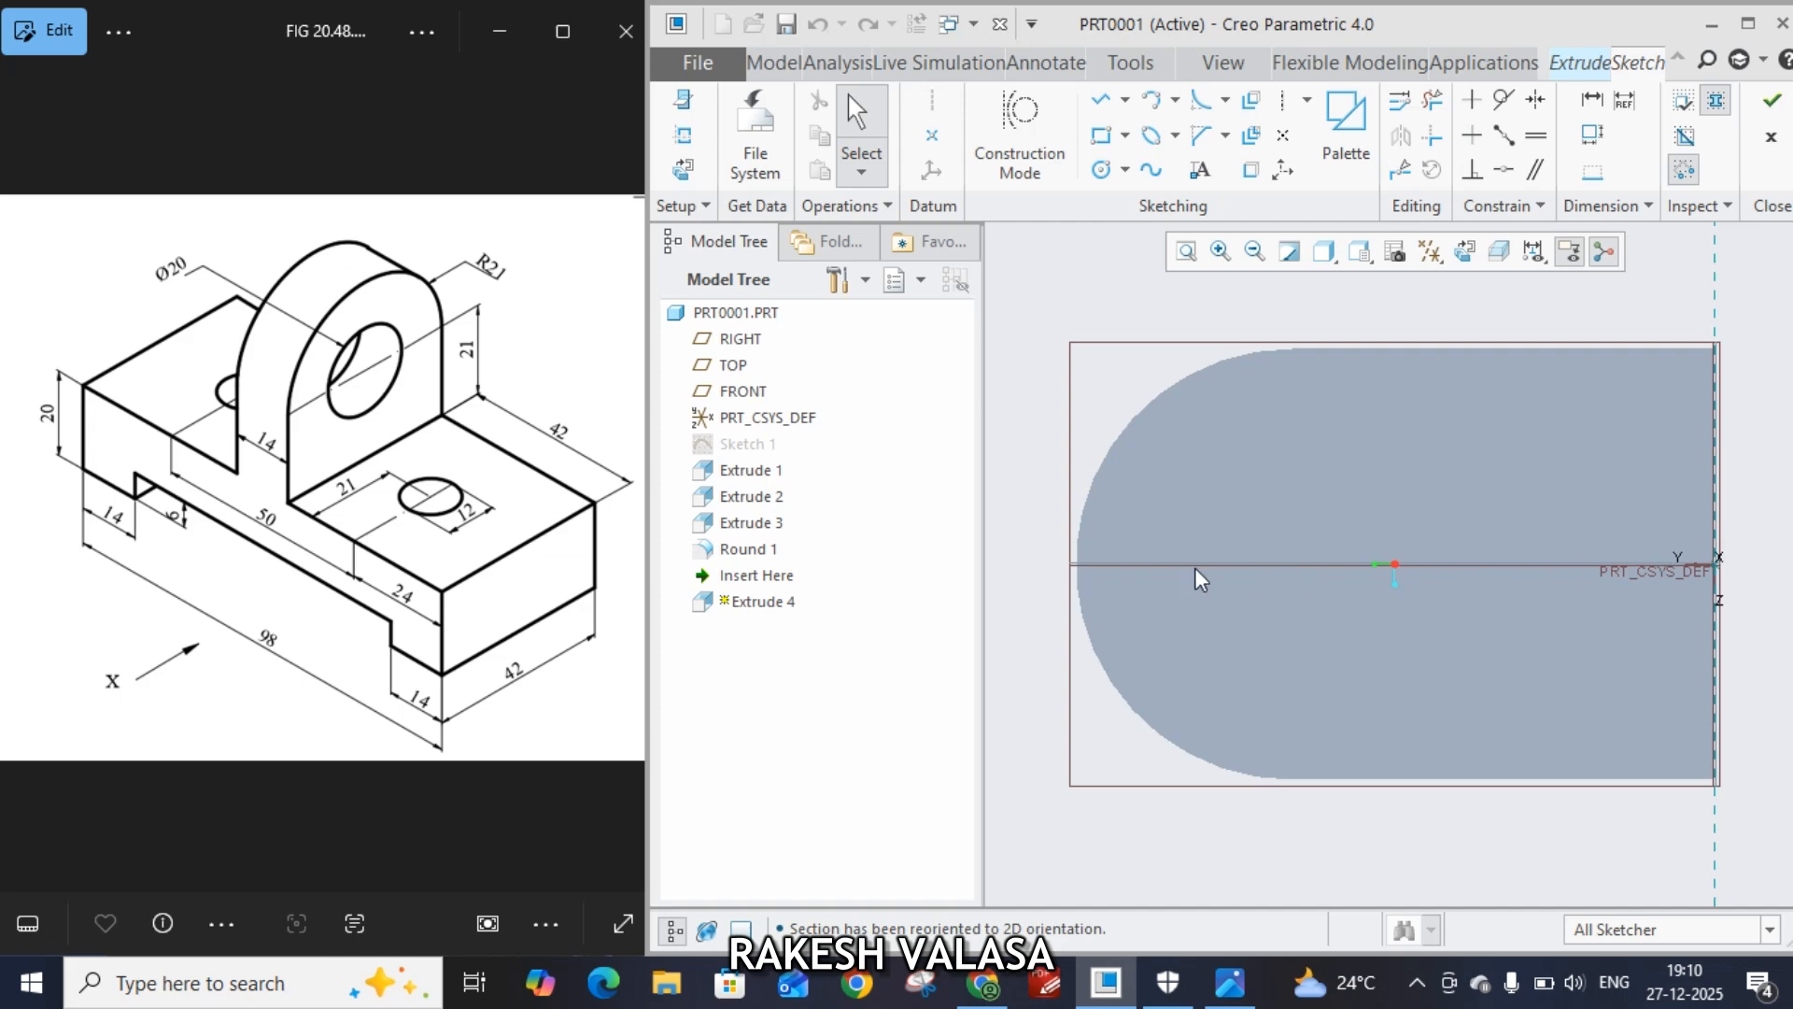
click(695, 137)
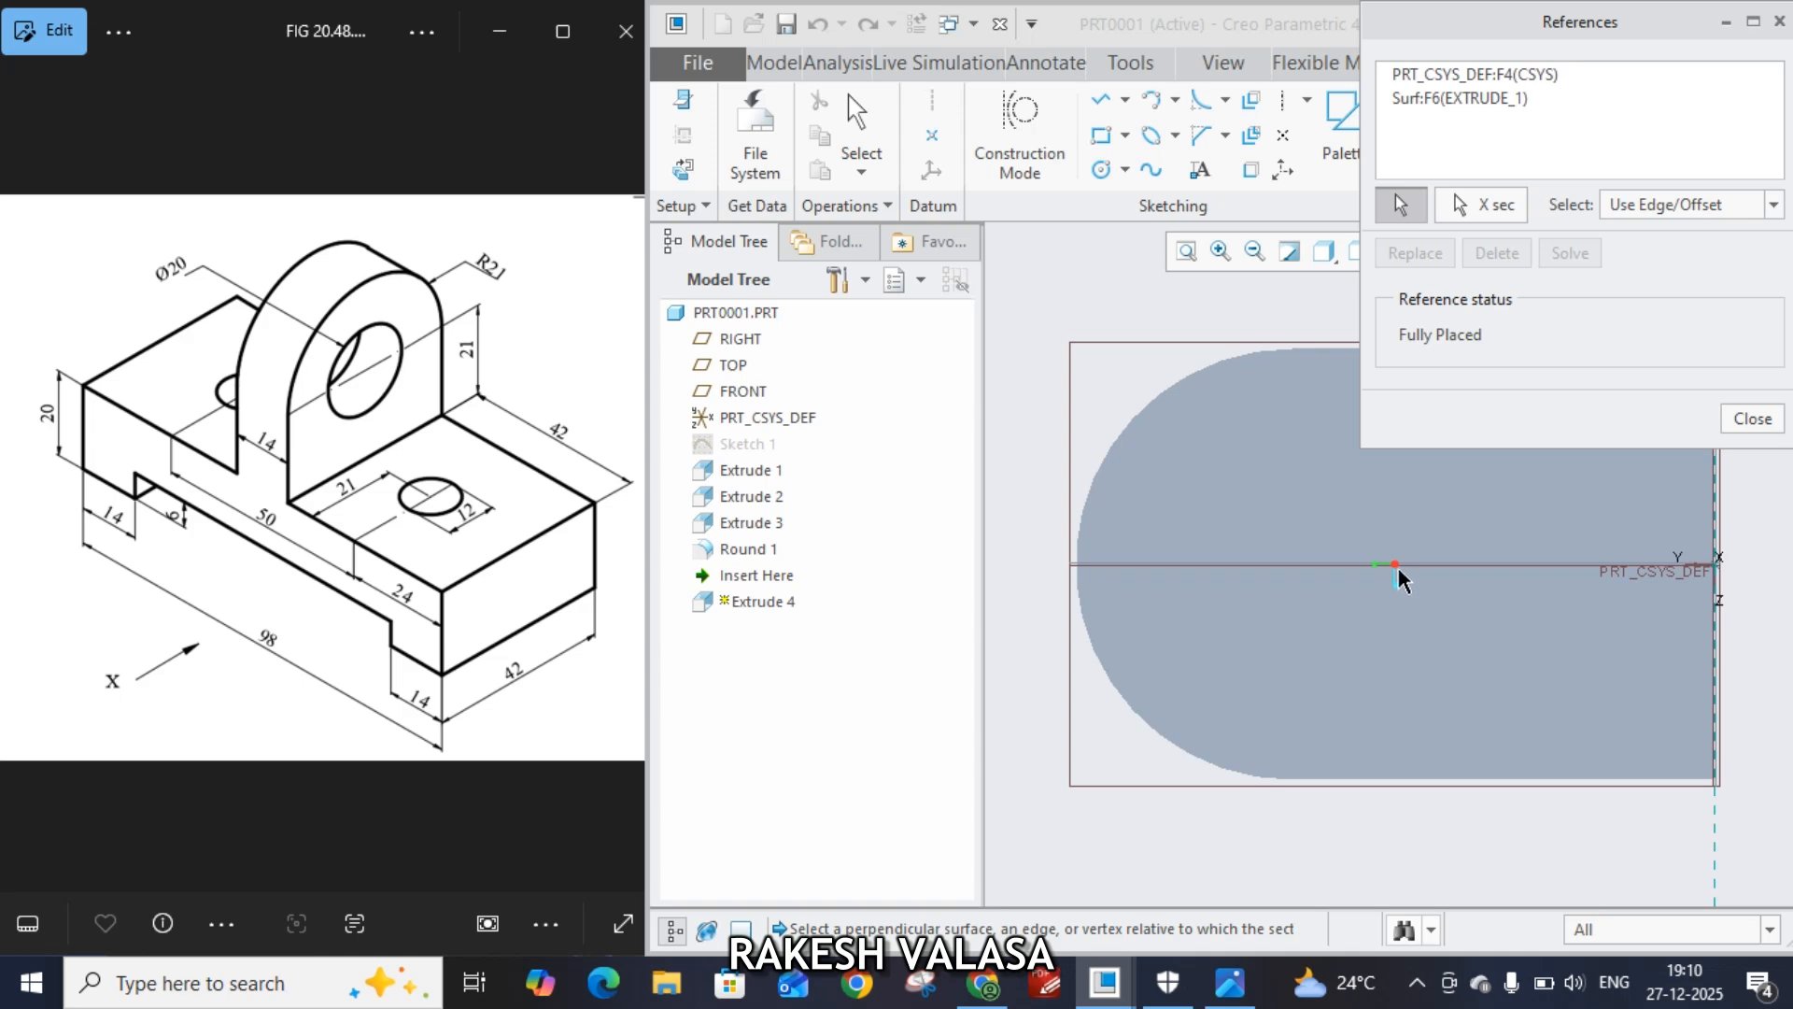
click(1398, 566)
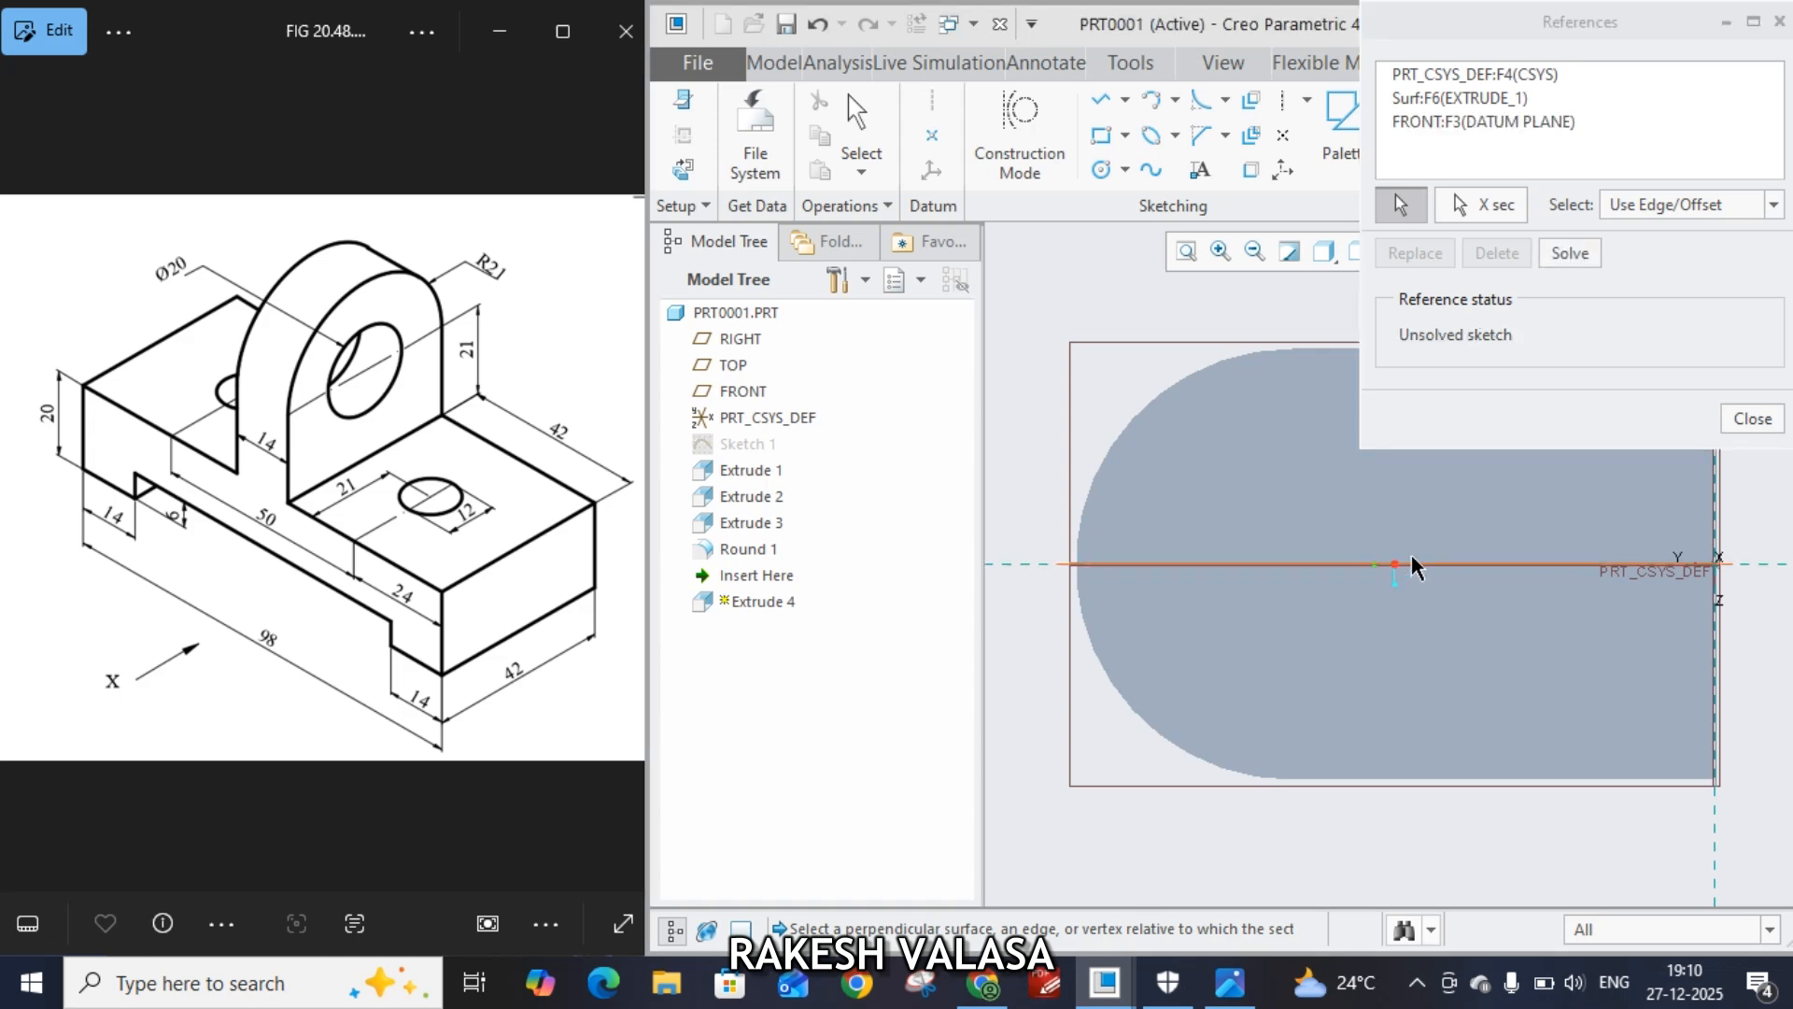
click(1752, 419)
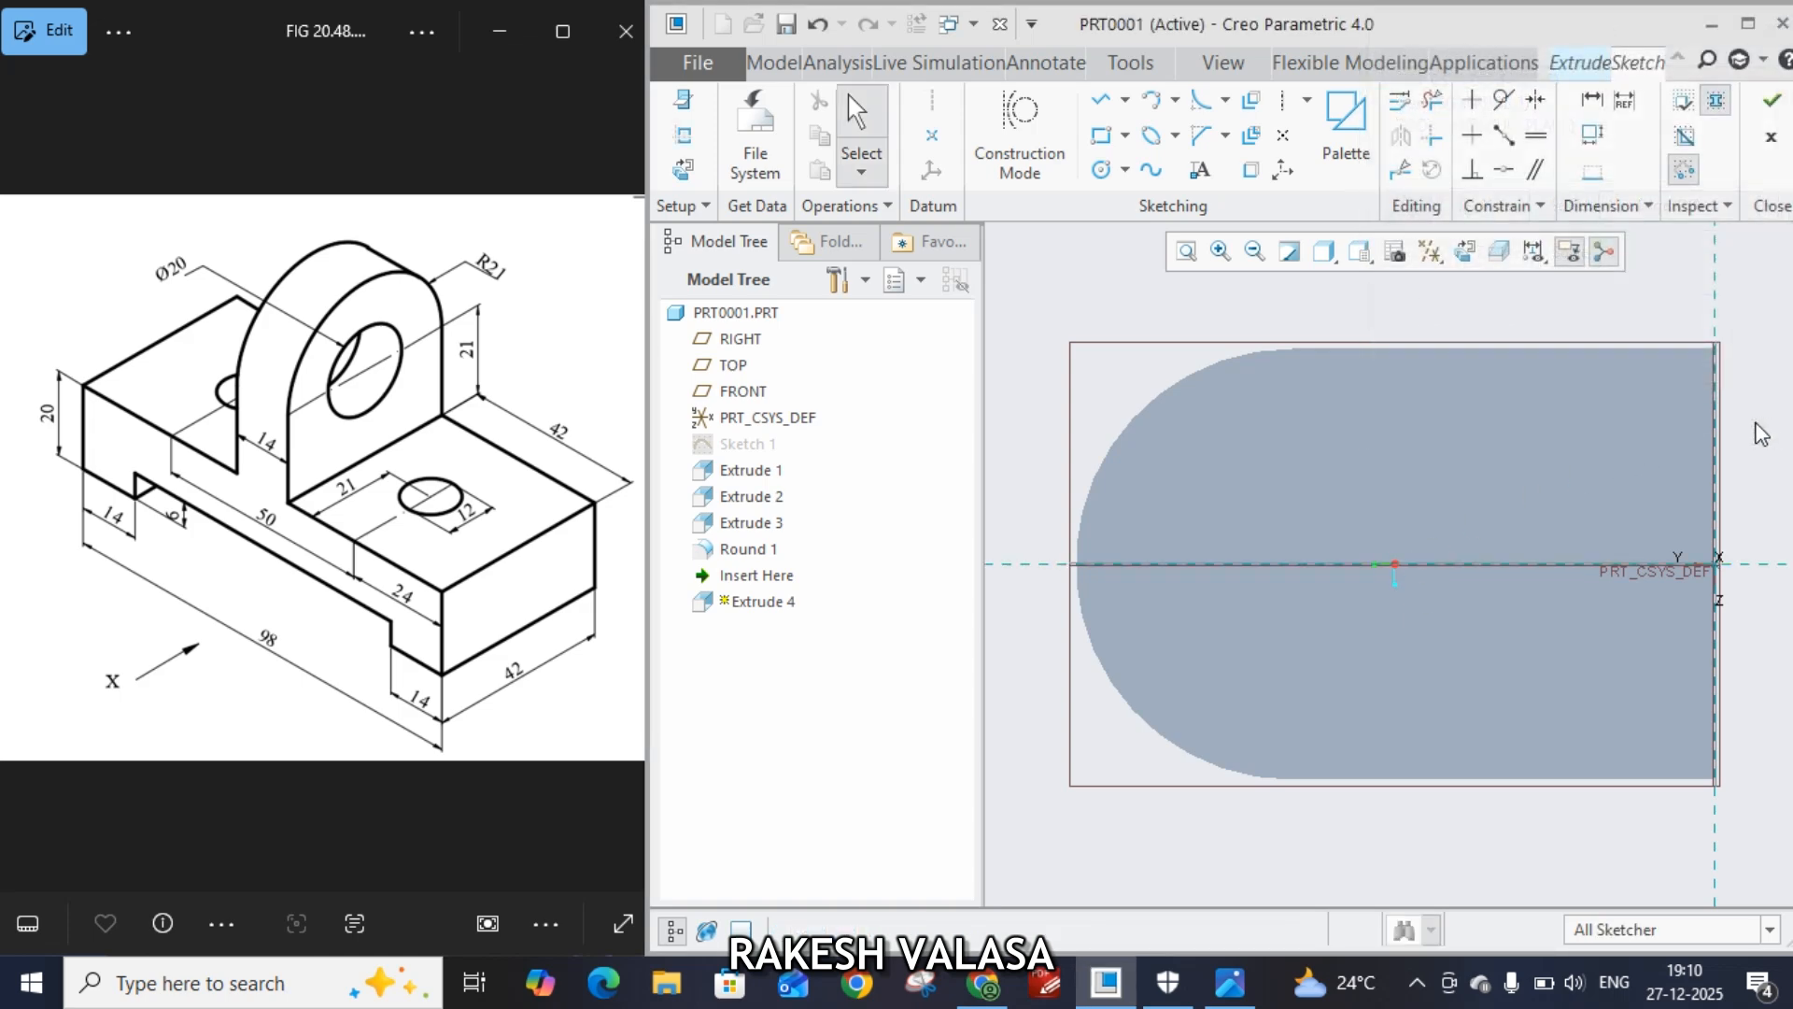
Draw a circle centred on the horizontal reference inside the lug and set its diameter to 20
click(1106, 173)
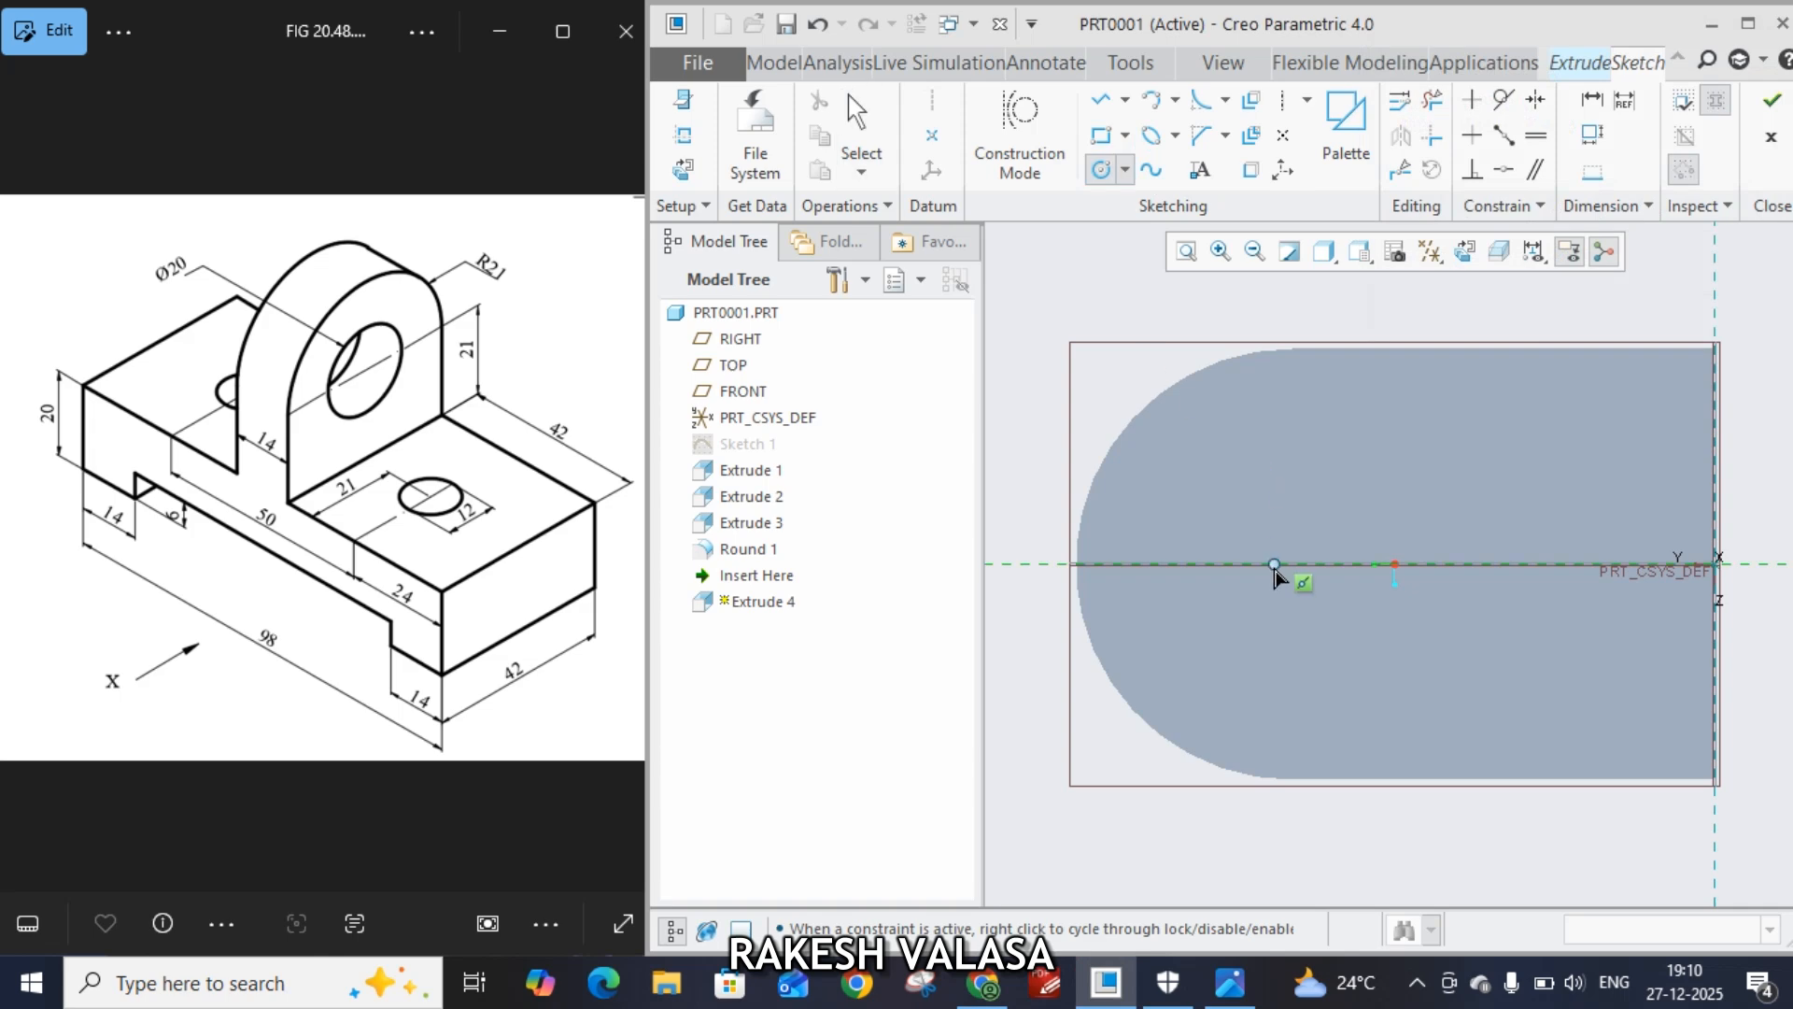
click(1320, 624)
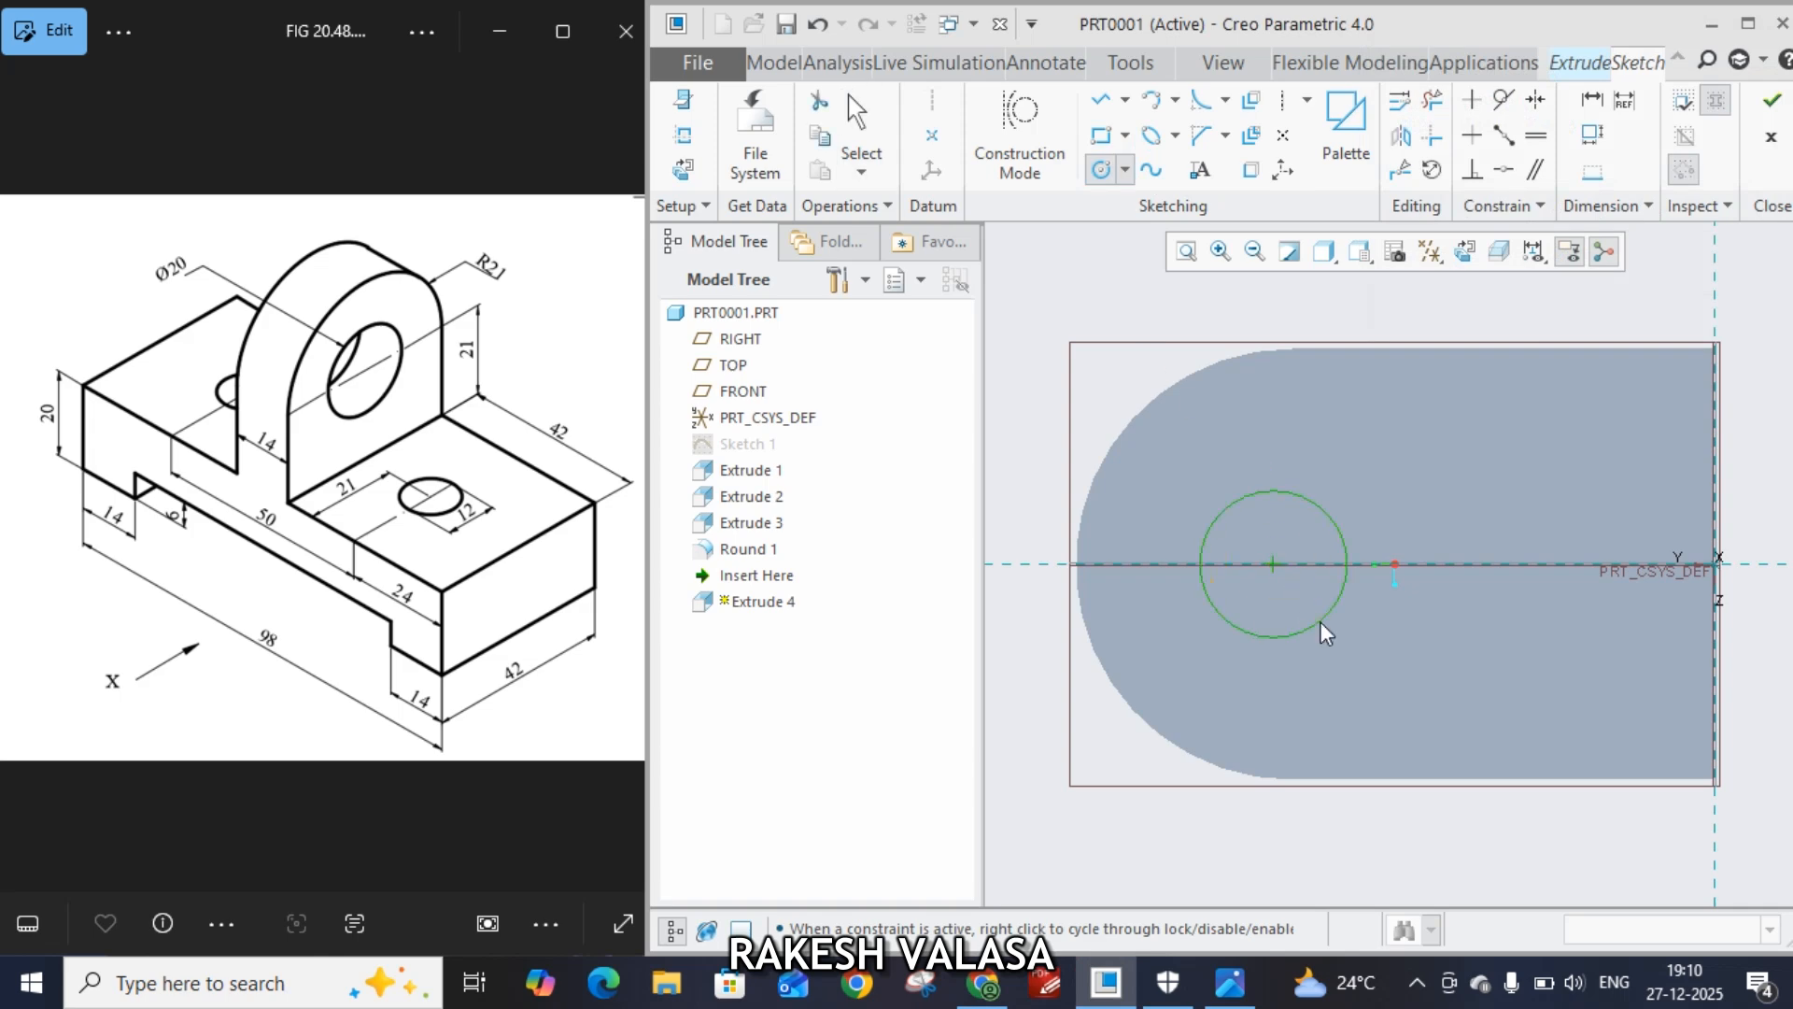
middle_click(1313, 674)
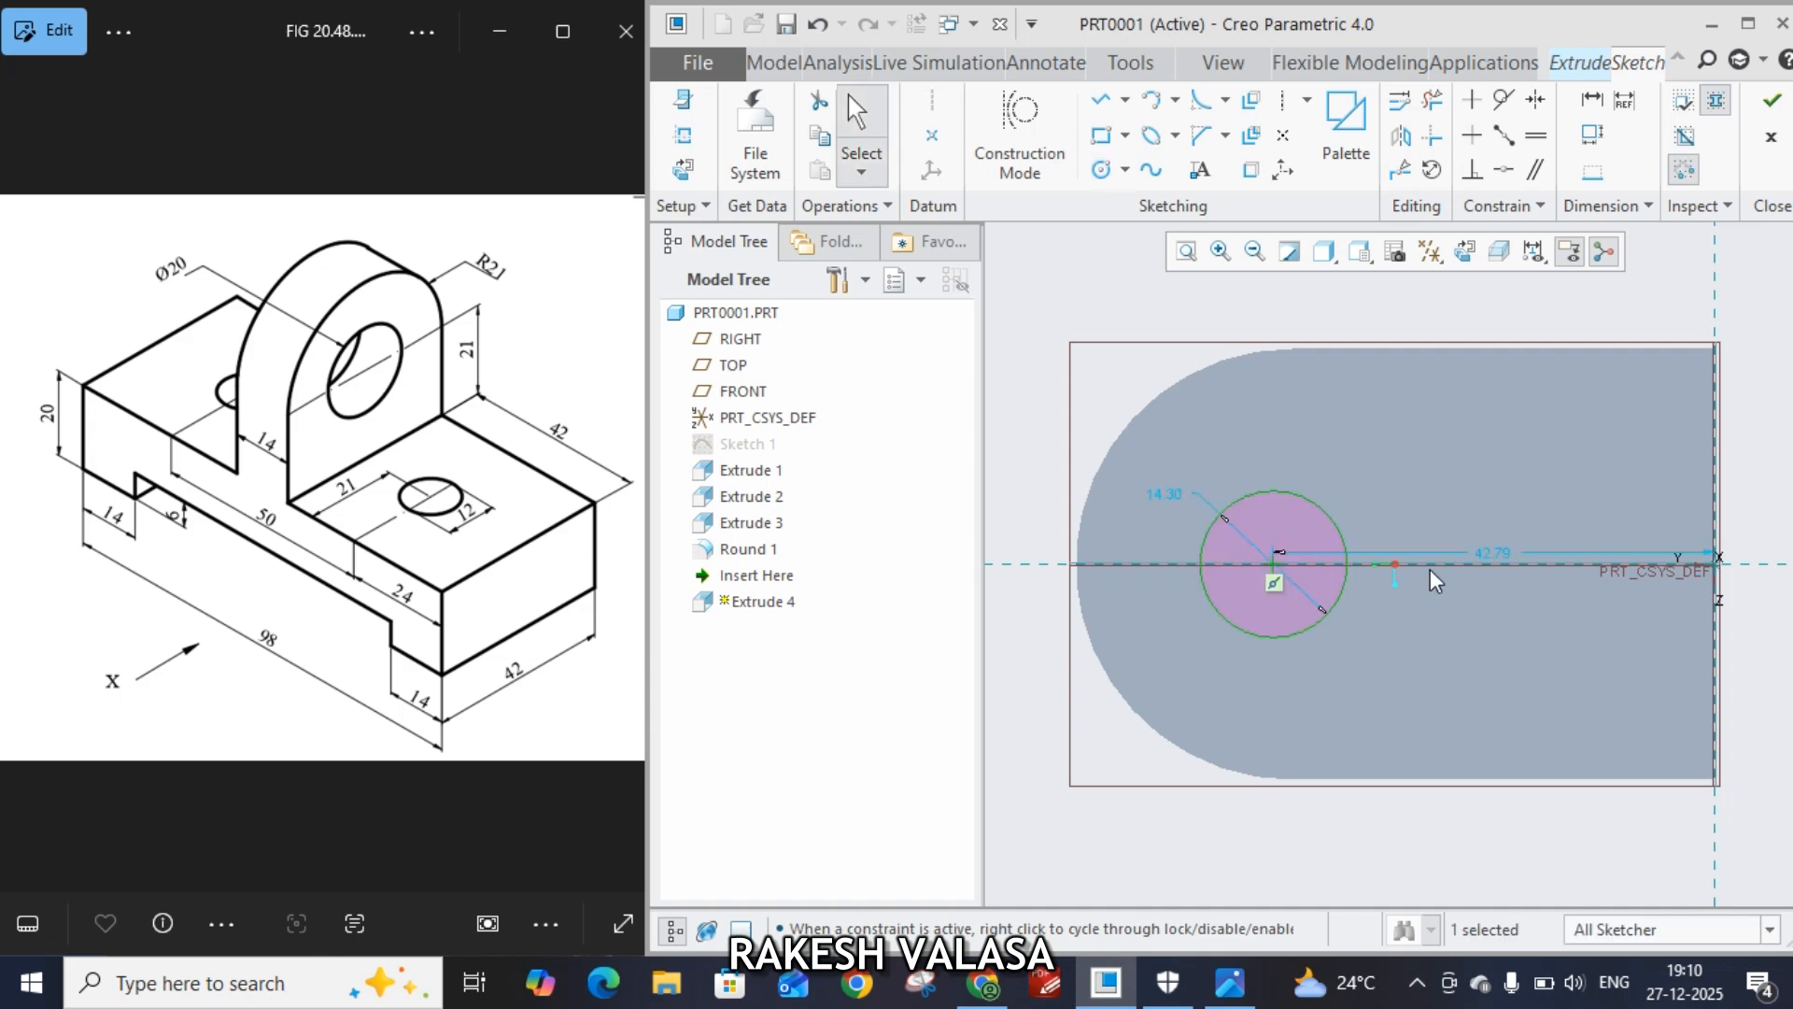
double_click(1159, 495)
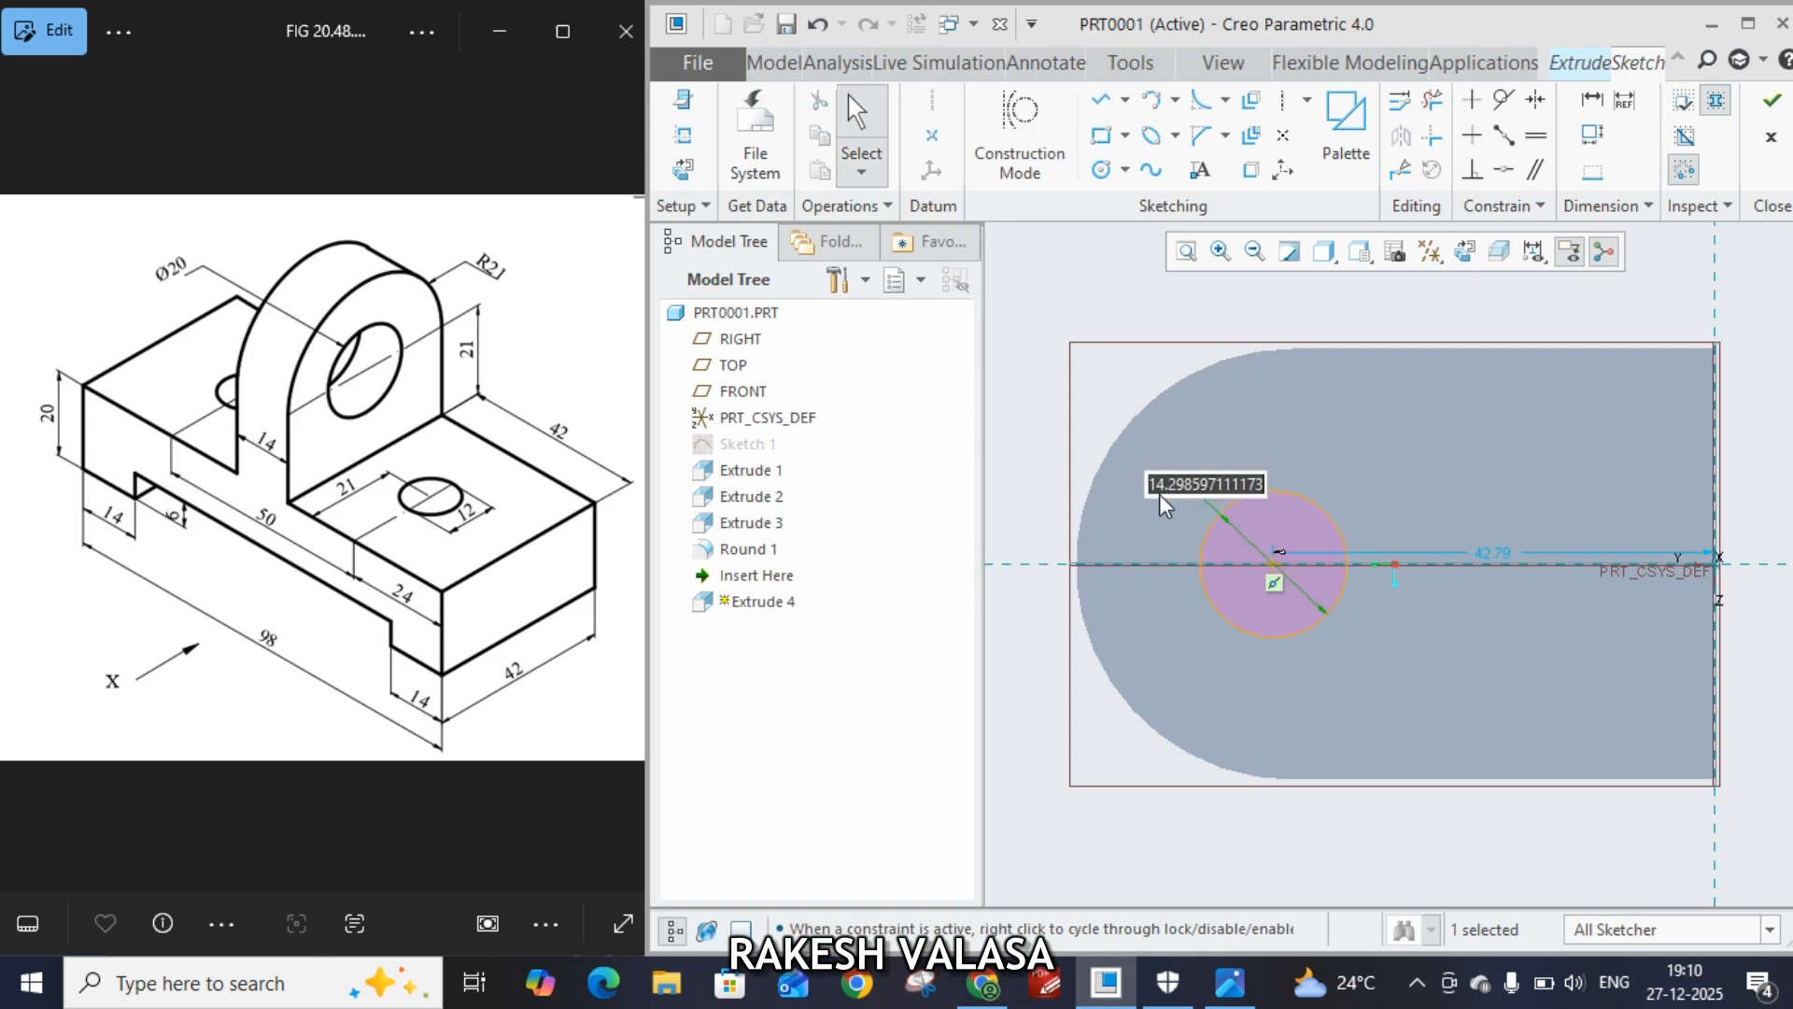
text(20)
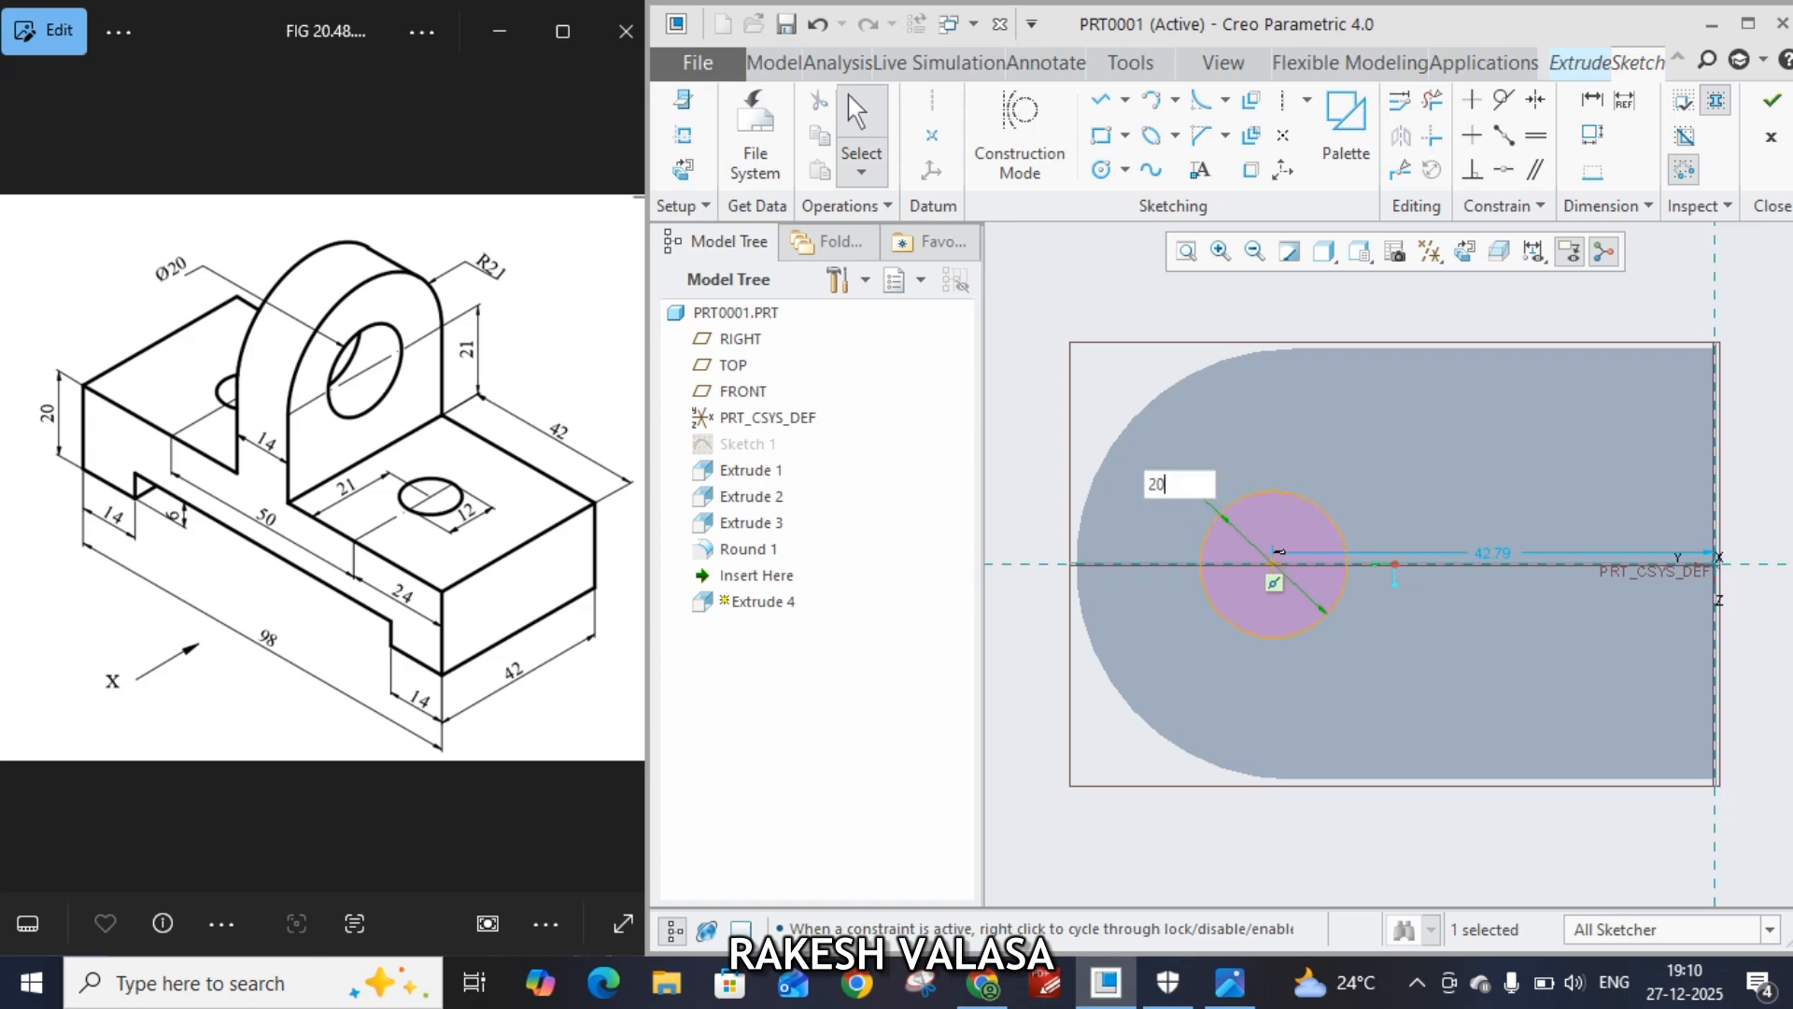
key(Return)
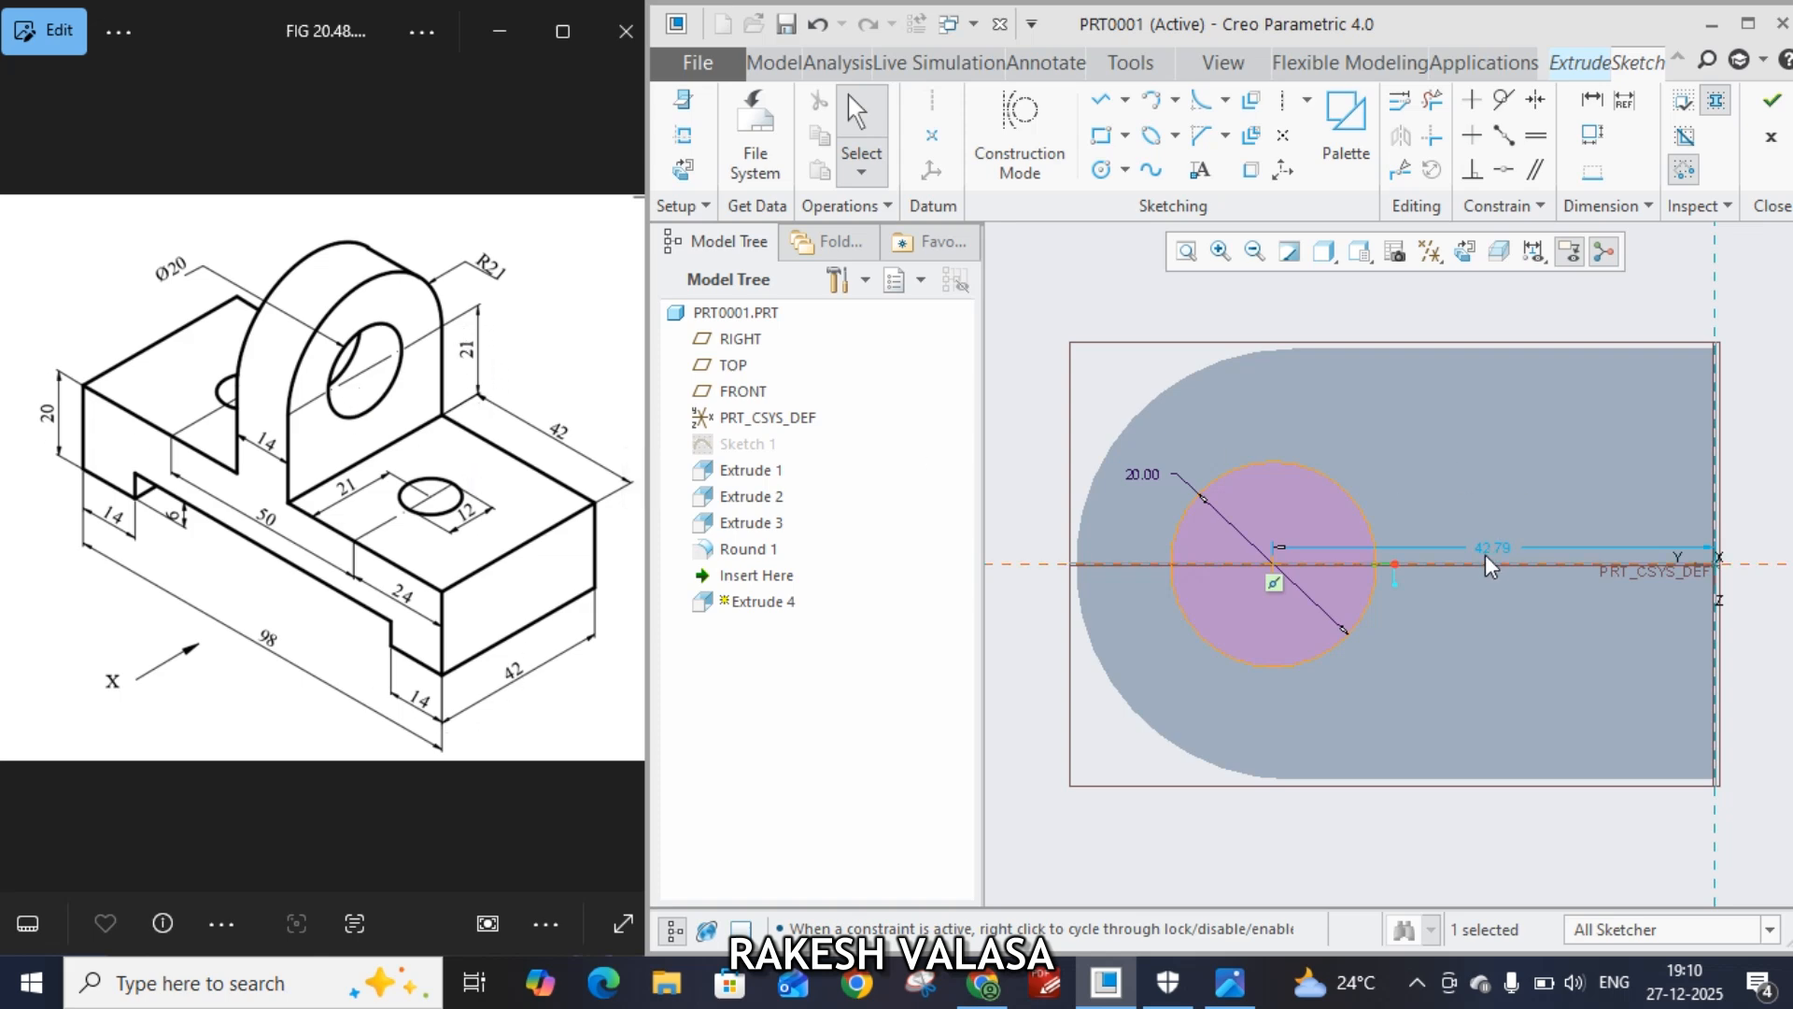
Set the circle's horizontal distance from the lug's right edge to 41 and finish the sketch
drag(1485, 550, 1476, 321)
double_click(1480, 322)
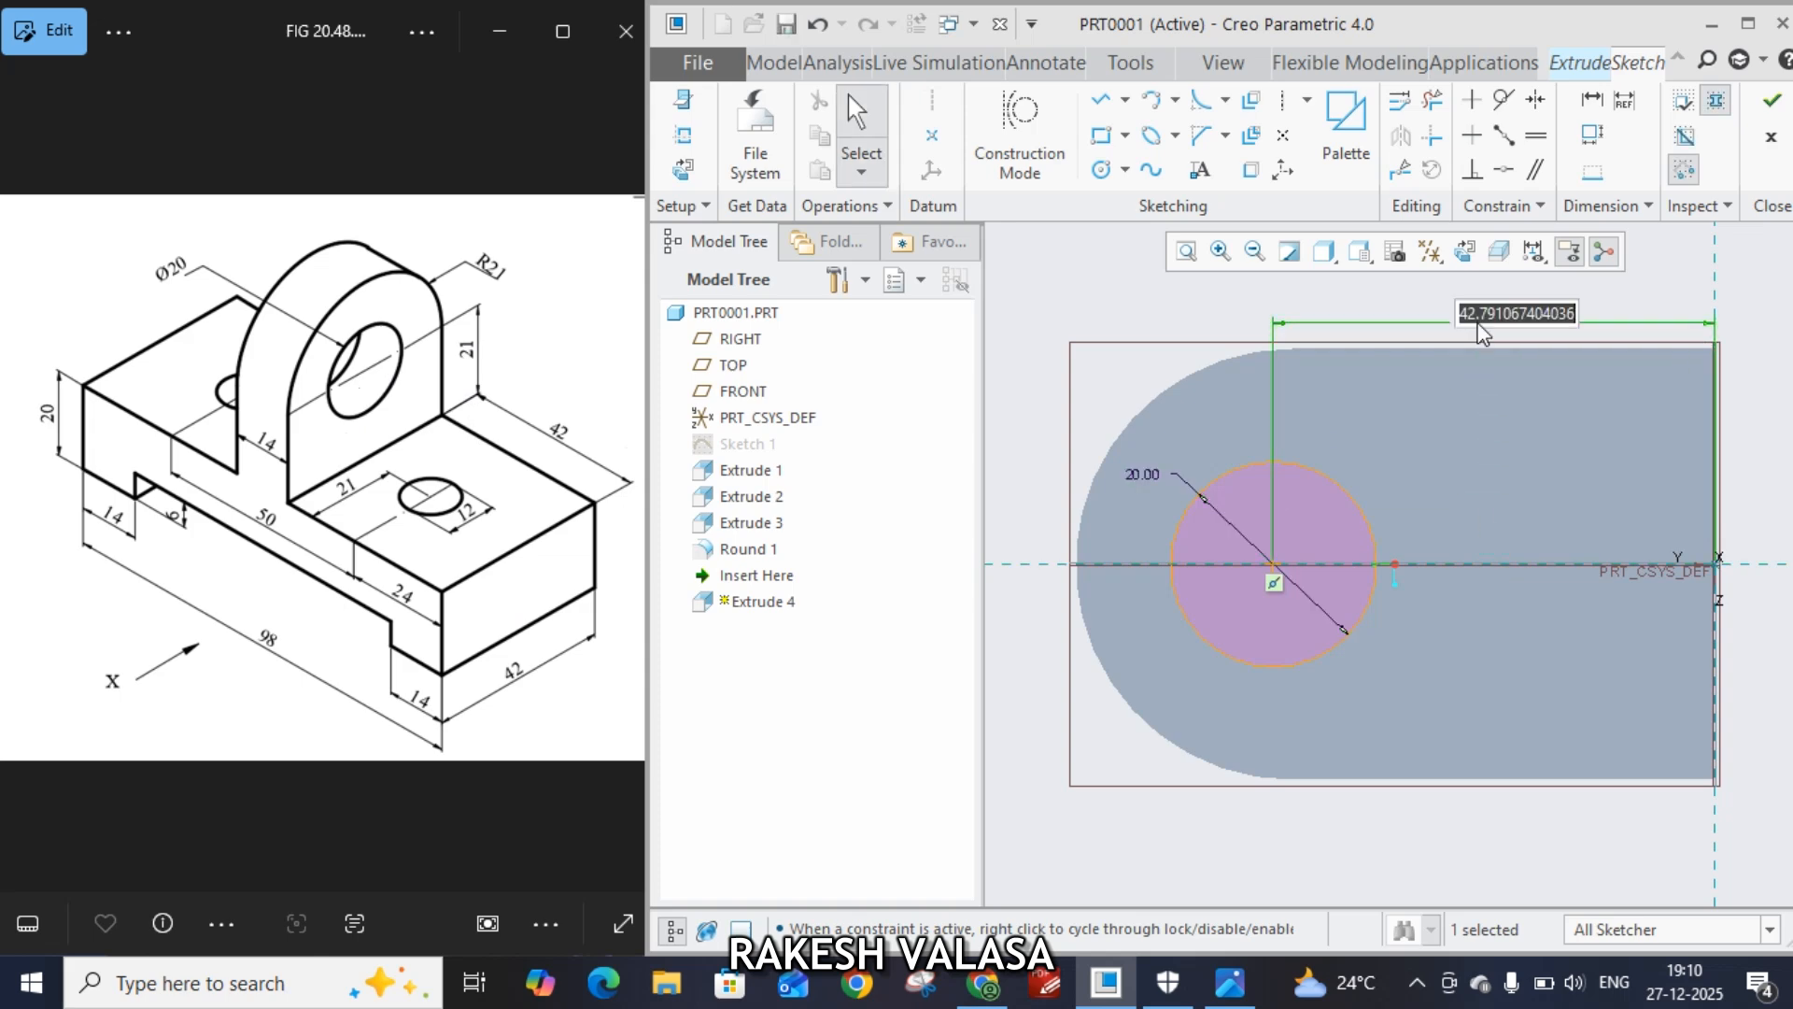
text(41)
key(Return)
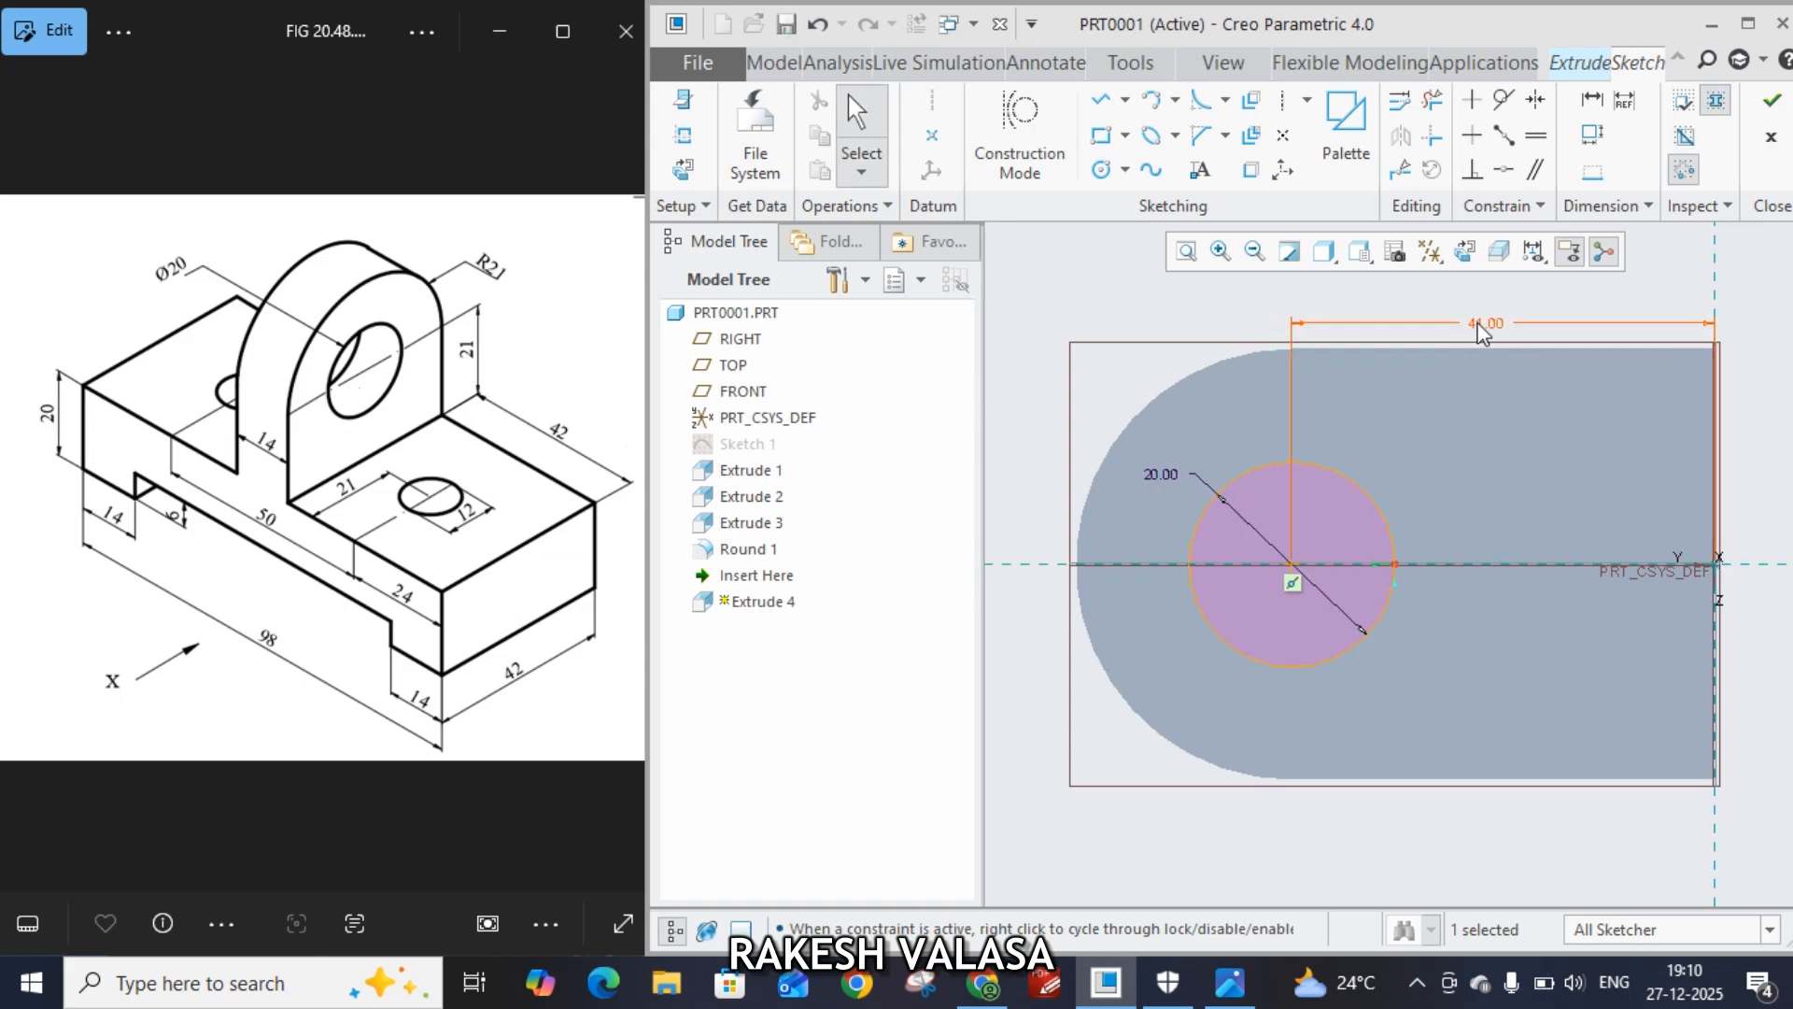
click(1775, 103)
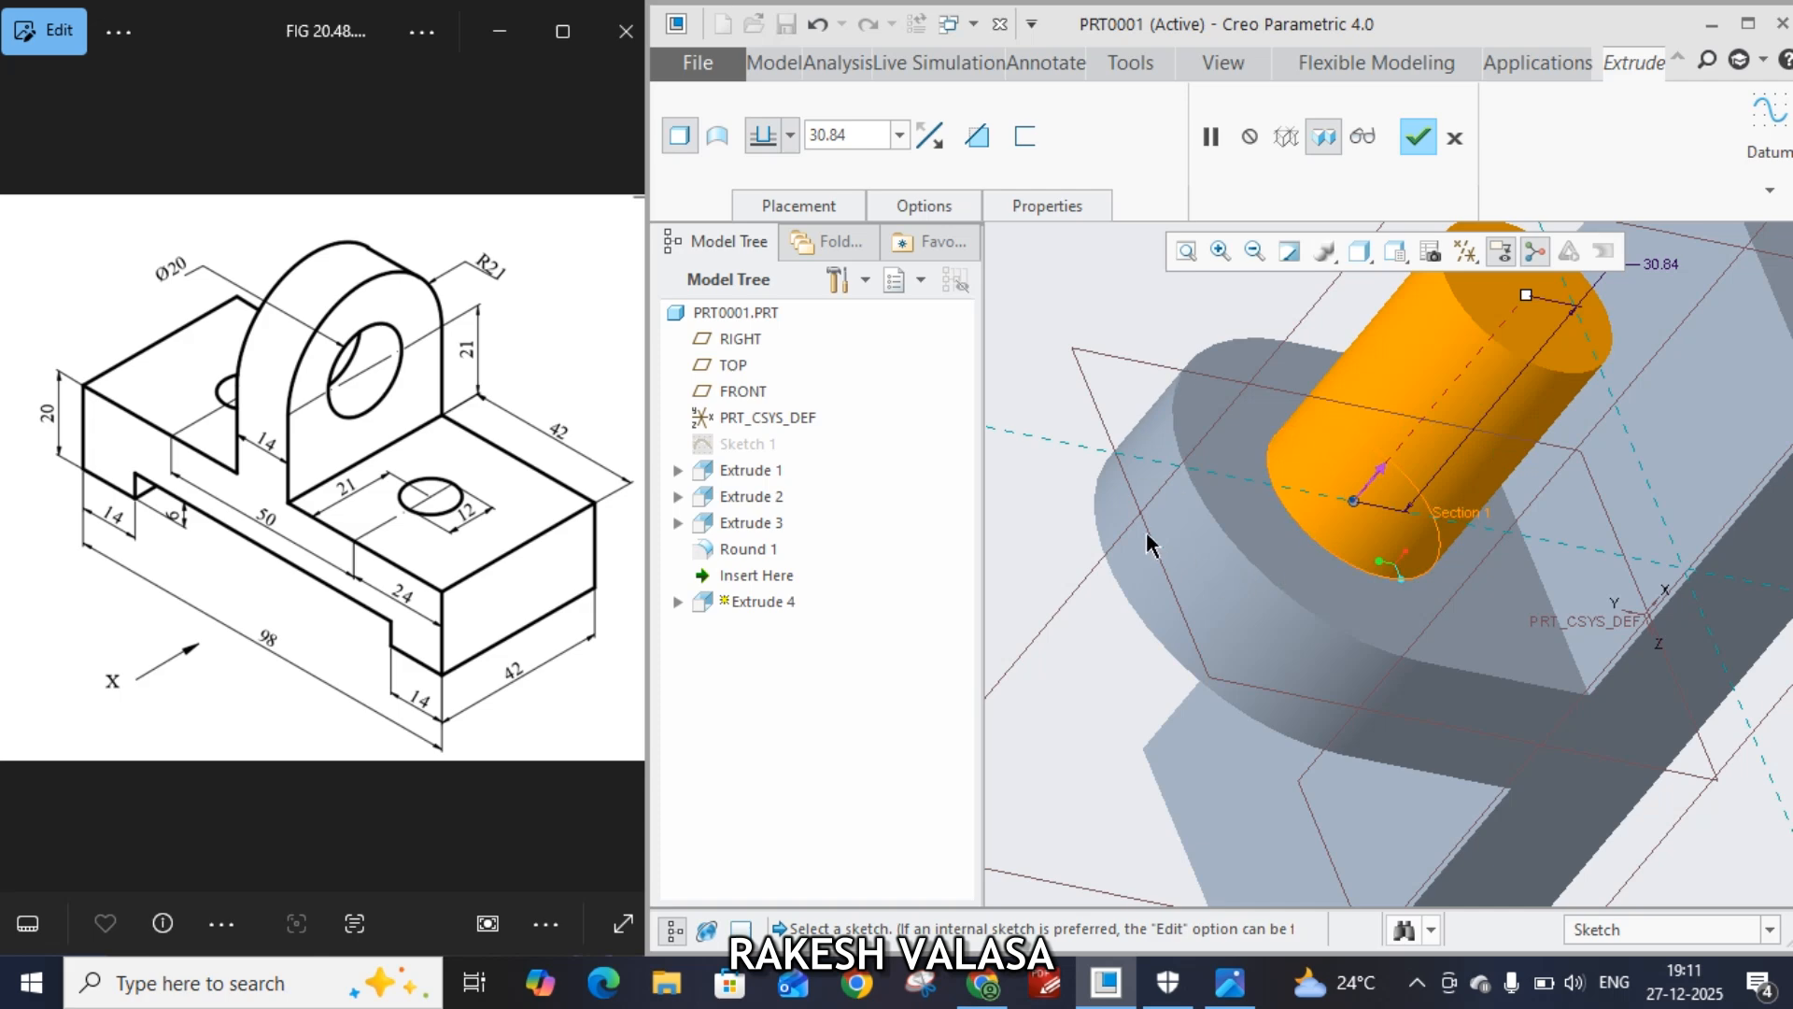
Flip the extrusion into the lug as a material-removing cut and finish the hole
click(1383, 473)
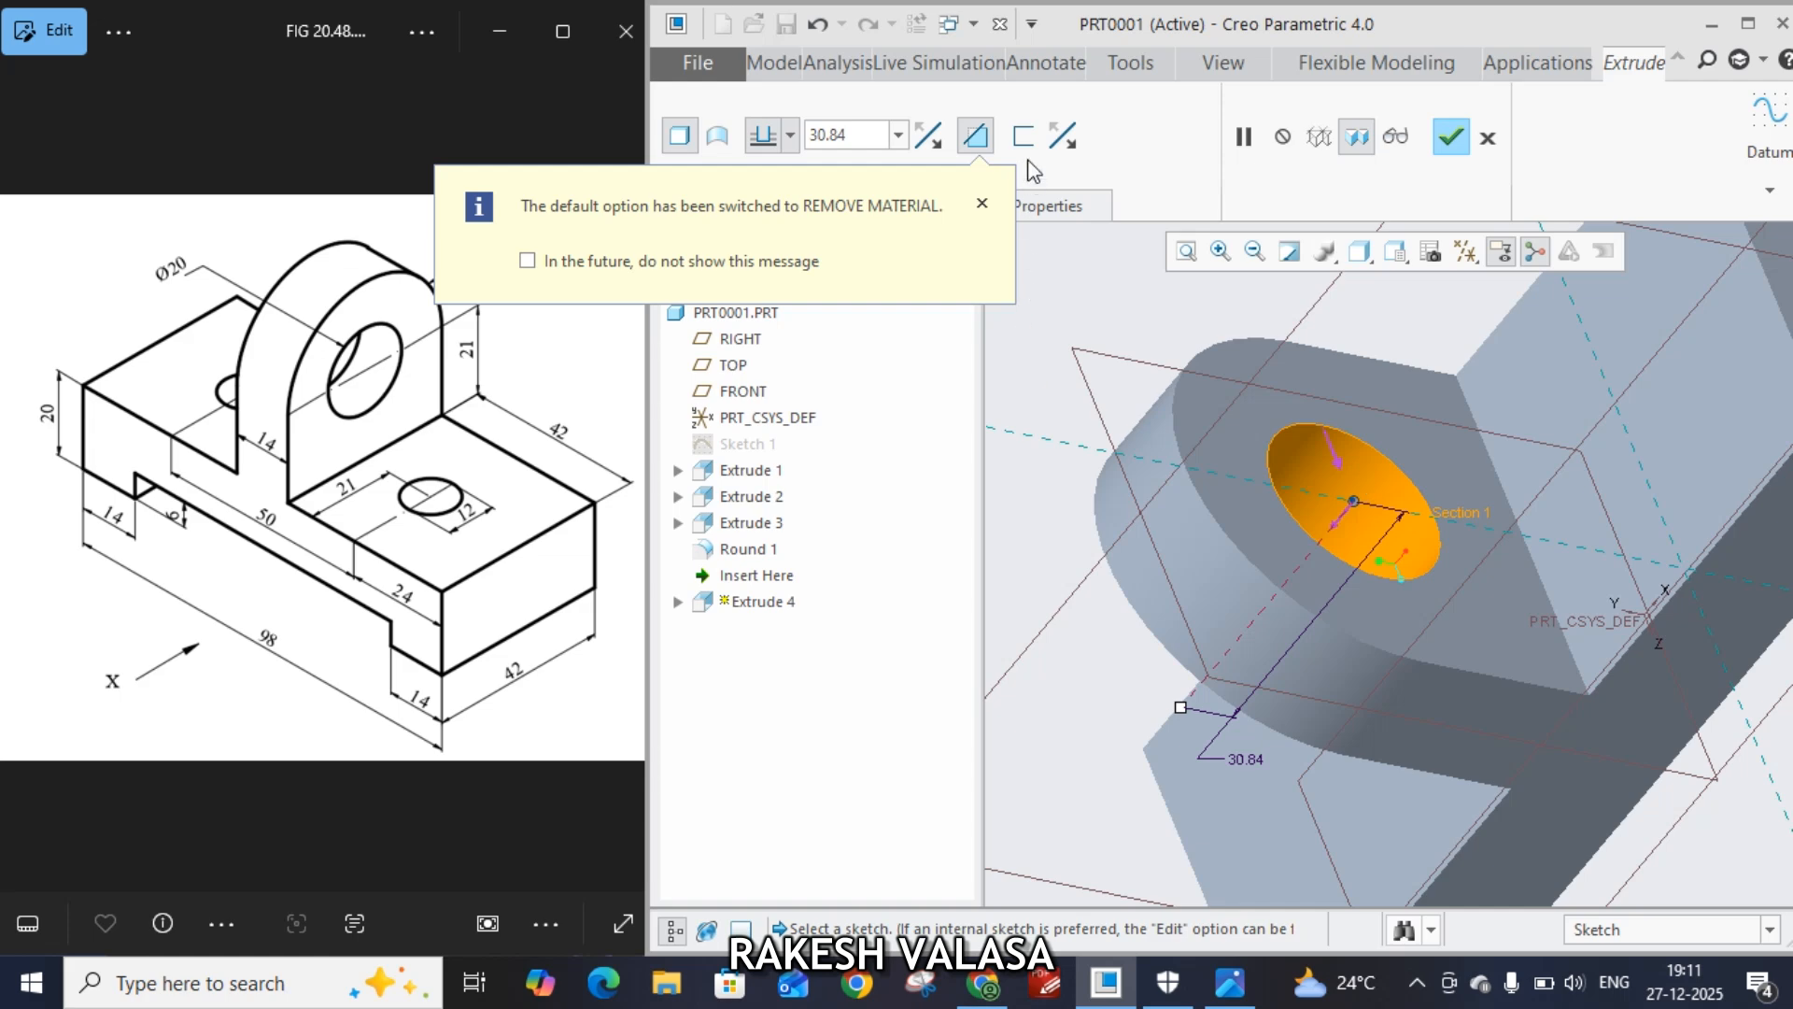
click(1451, 137)
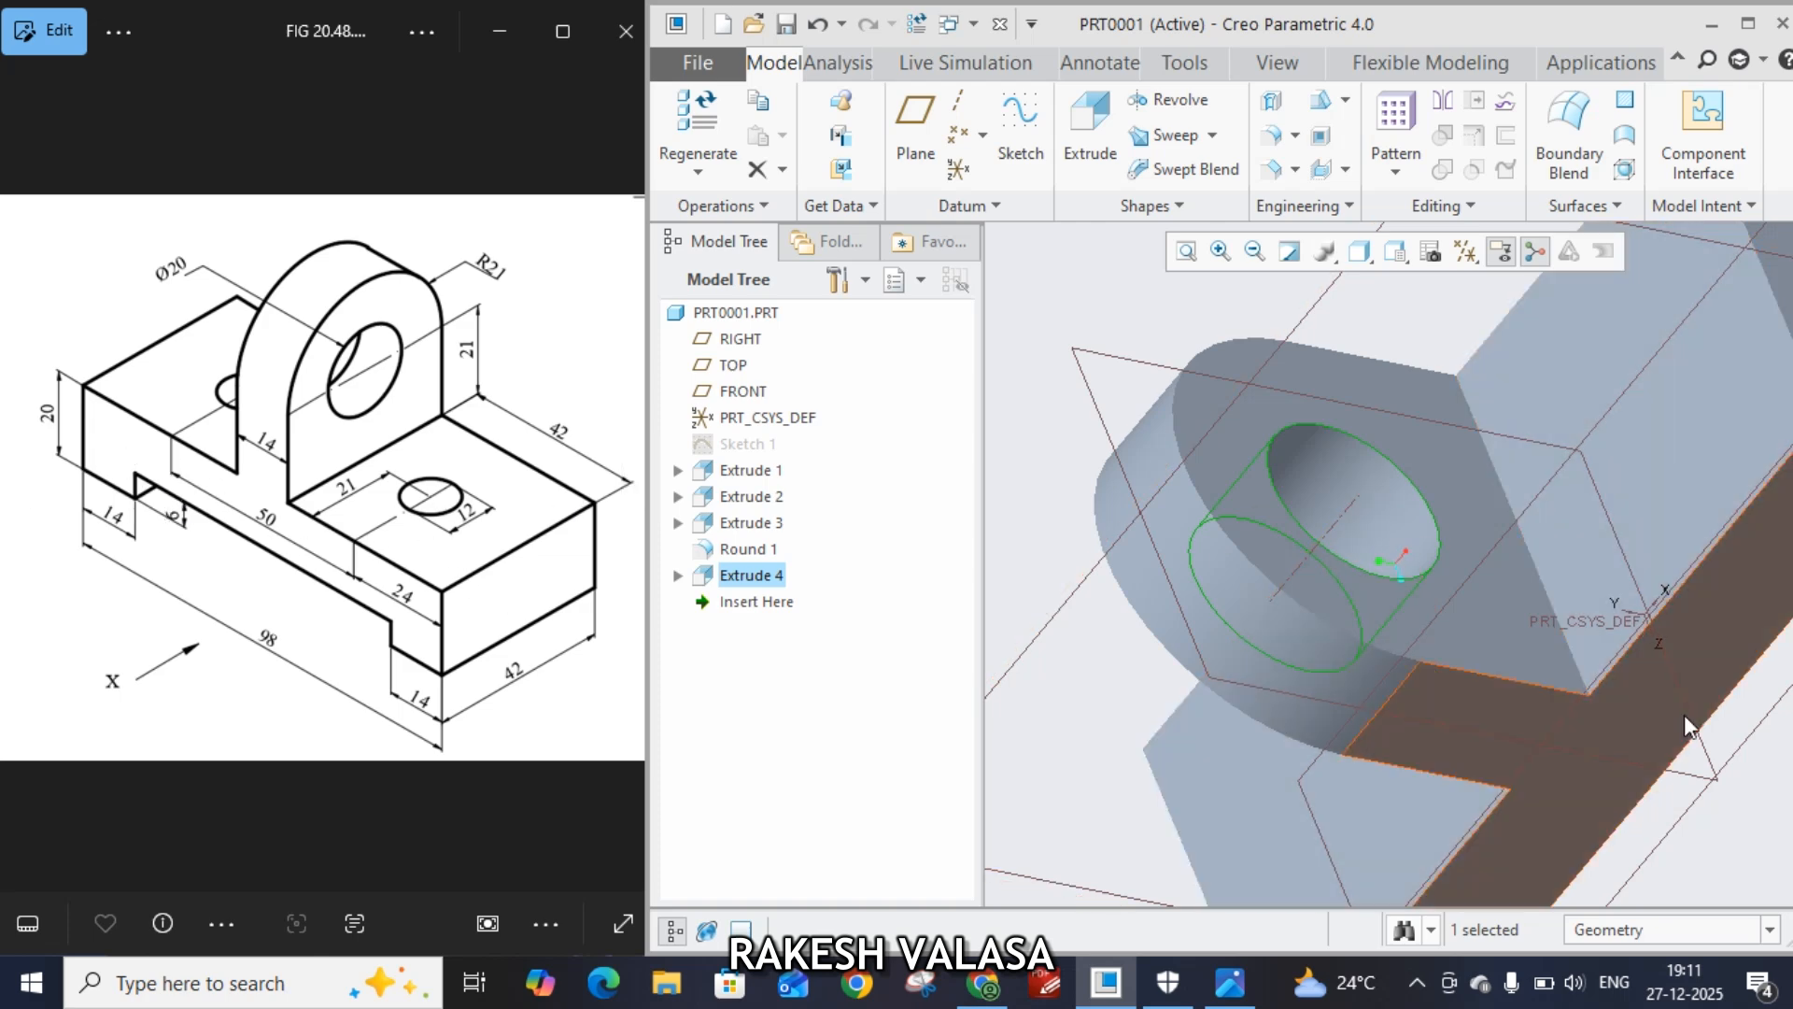
Start an extrusion sketch on the base block's top face and draw a circle of diameter 12 on the horizontal reference
click(1693, 470)
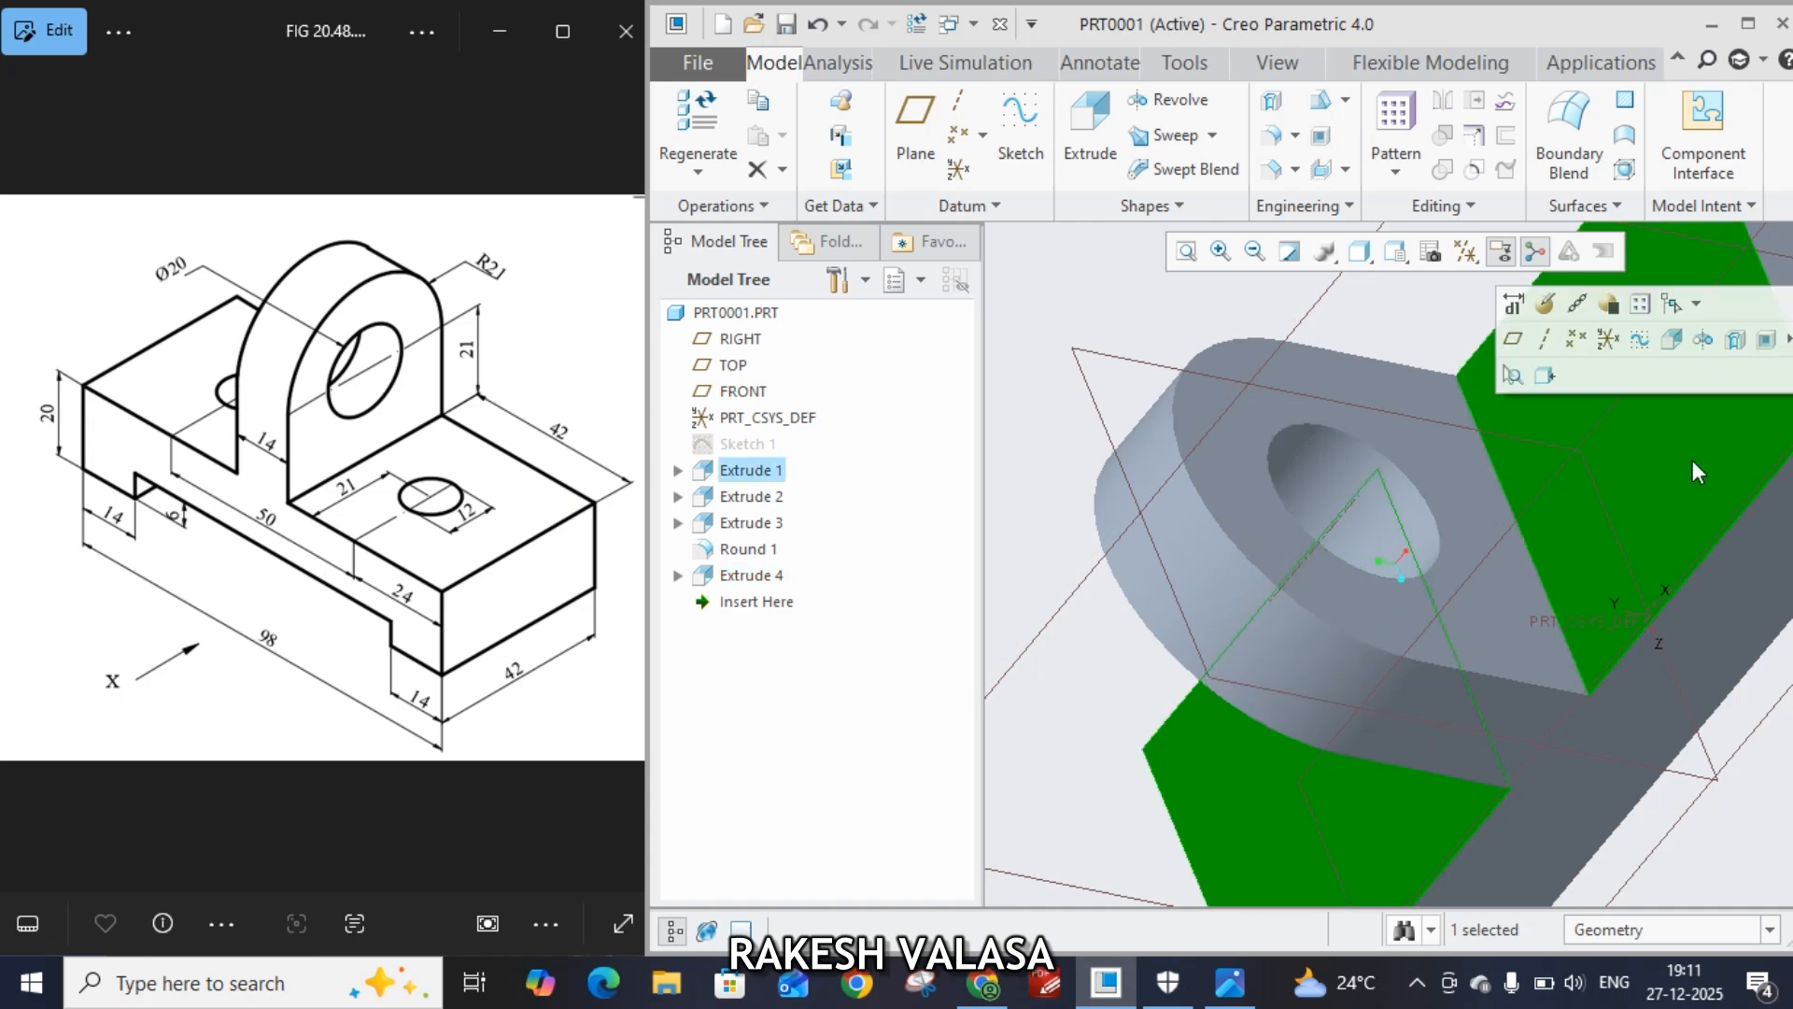
click(1086, 140)
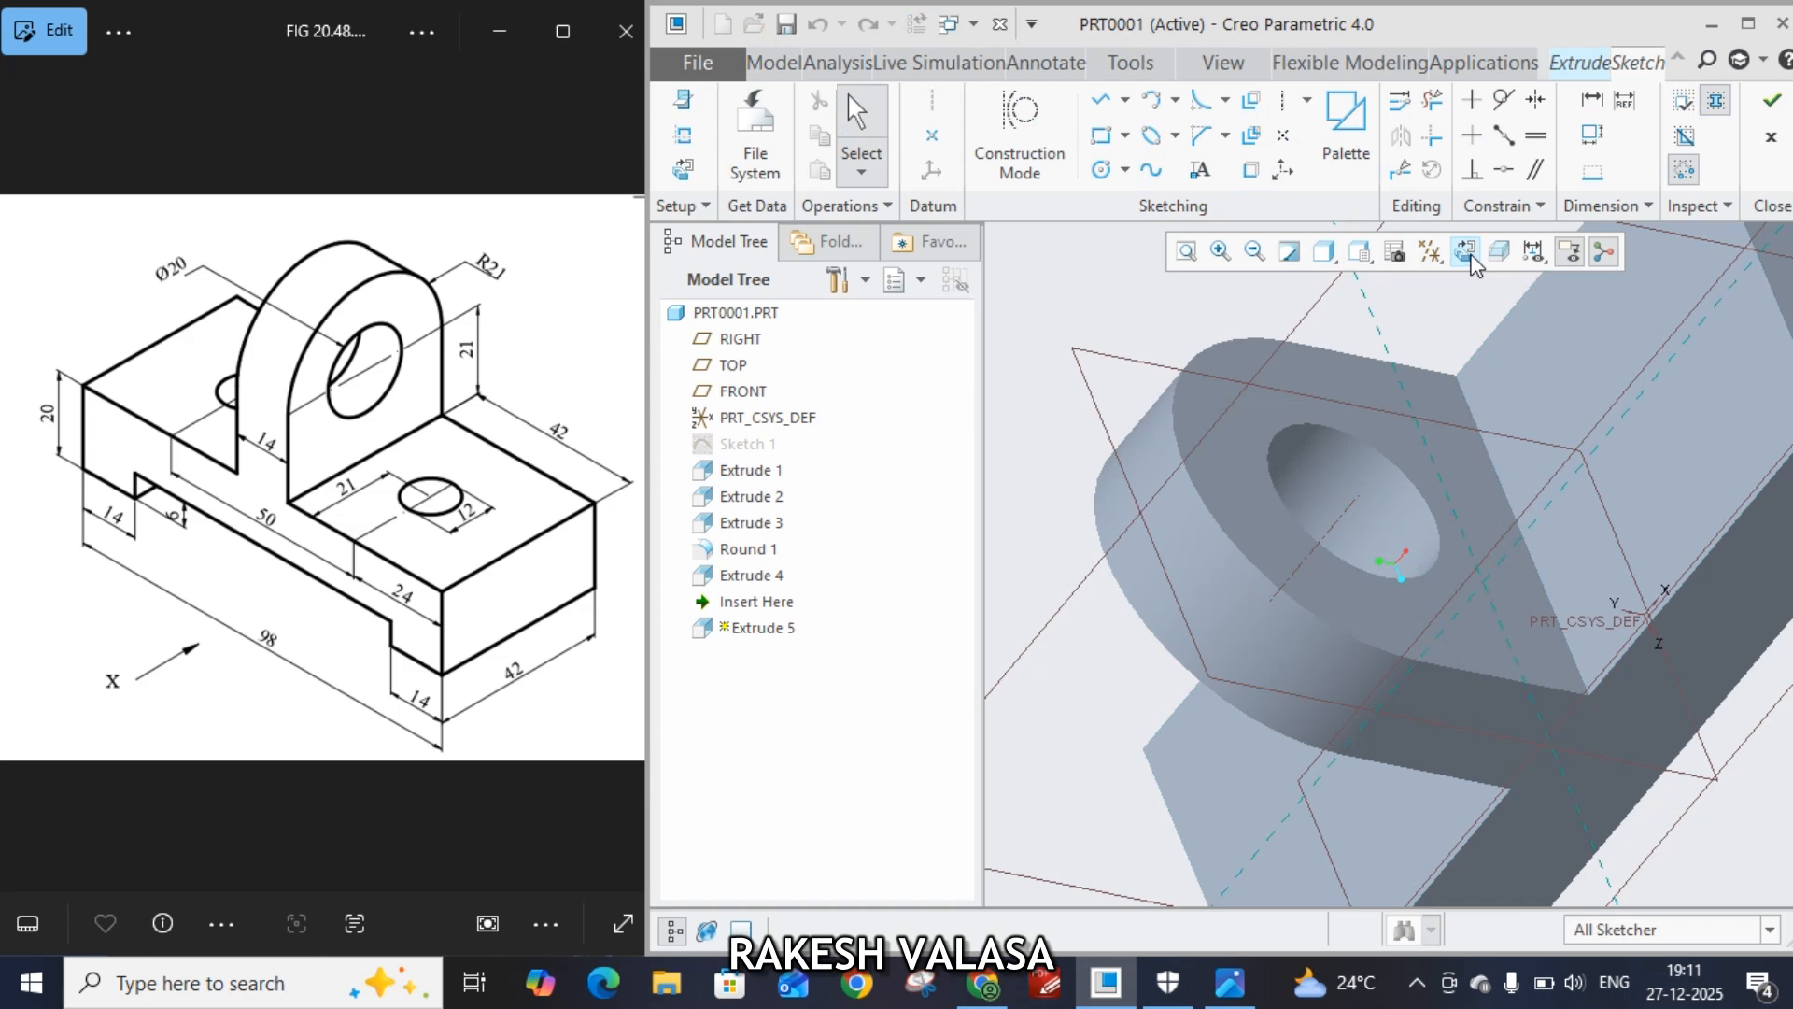
click(1466, 252)
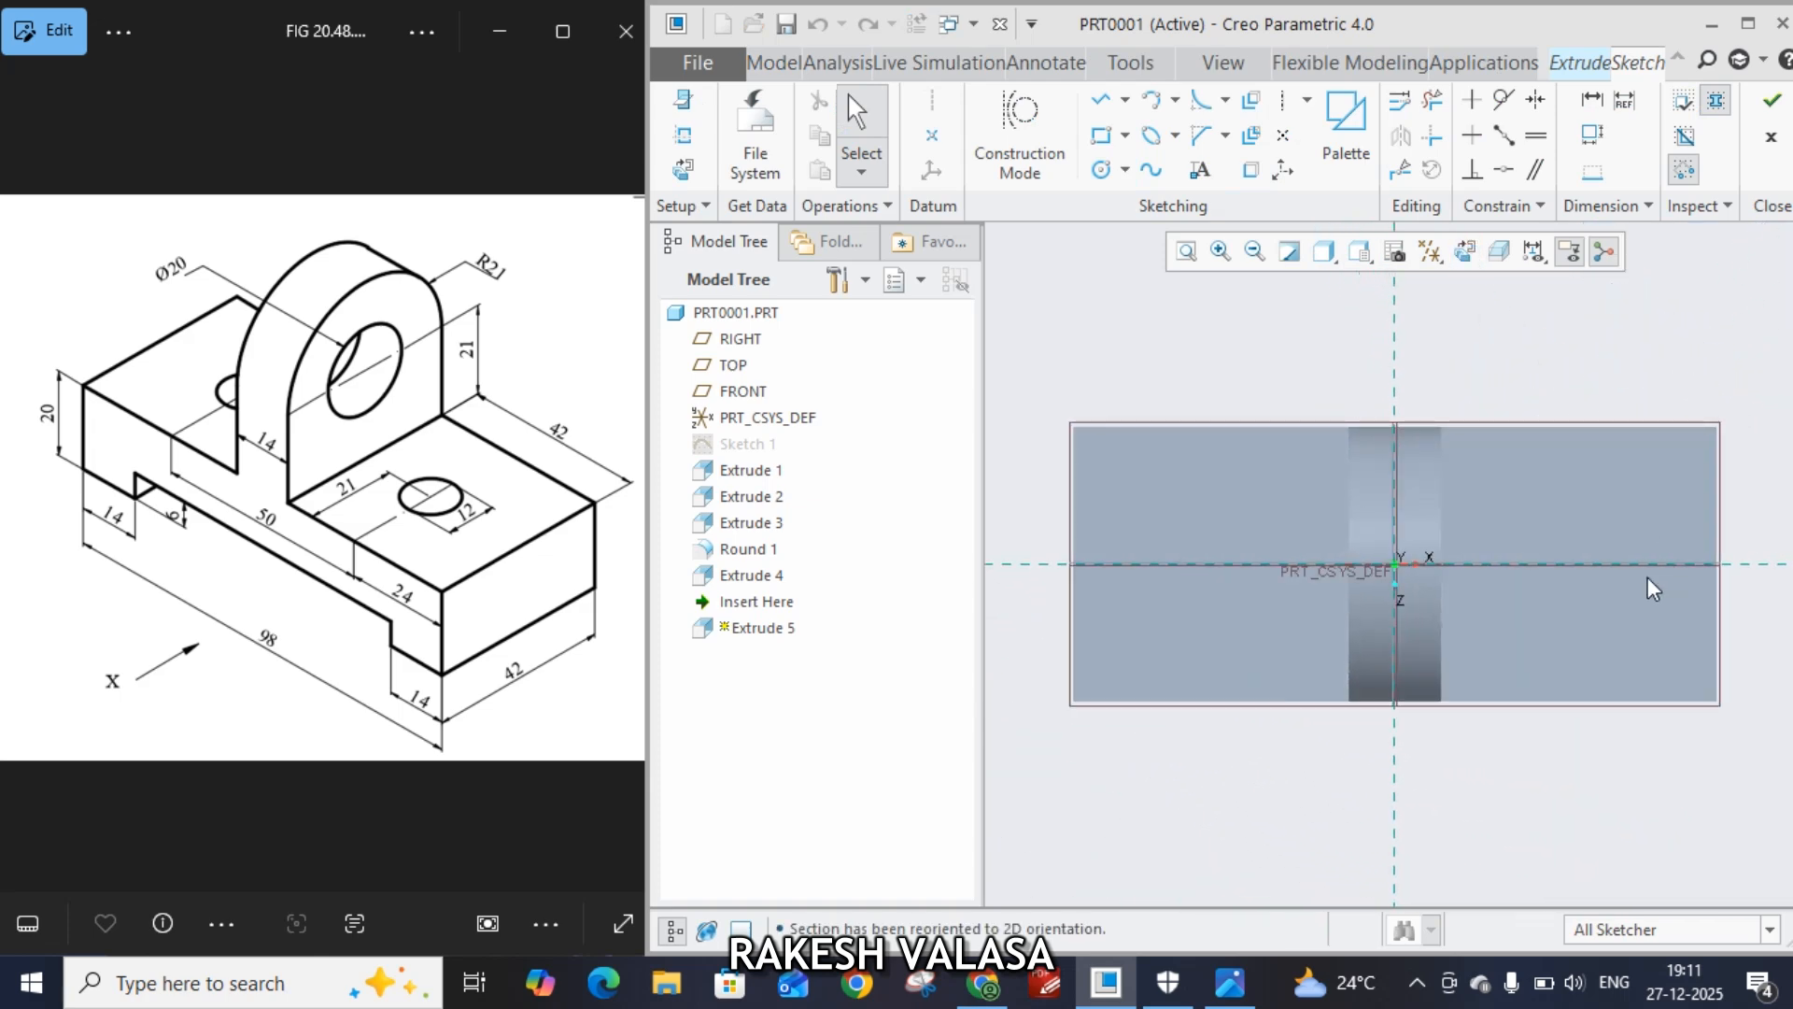
click(1103, 170)
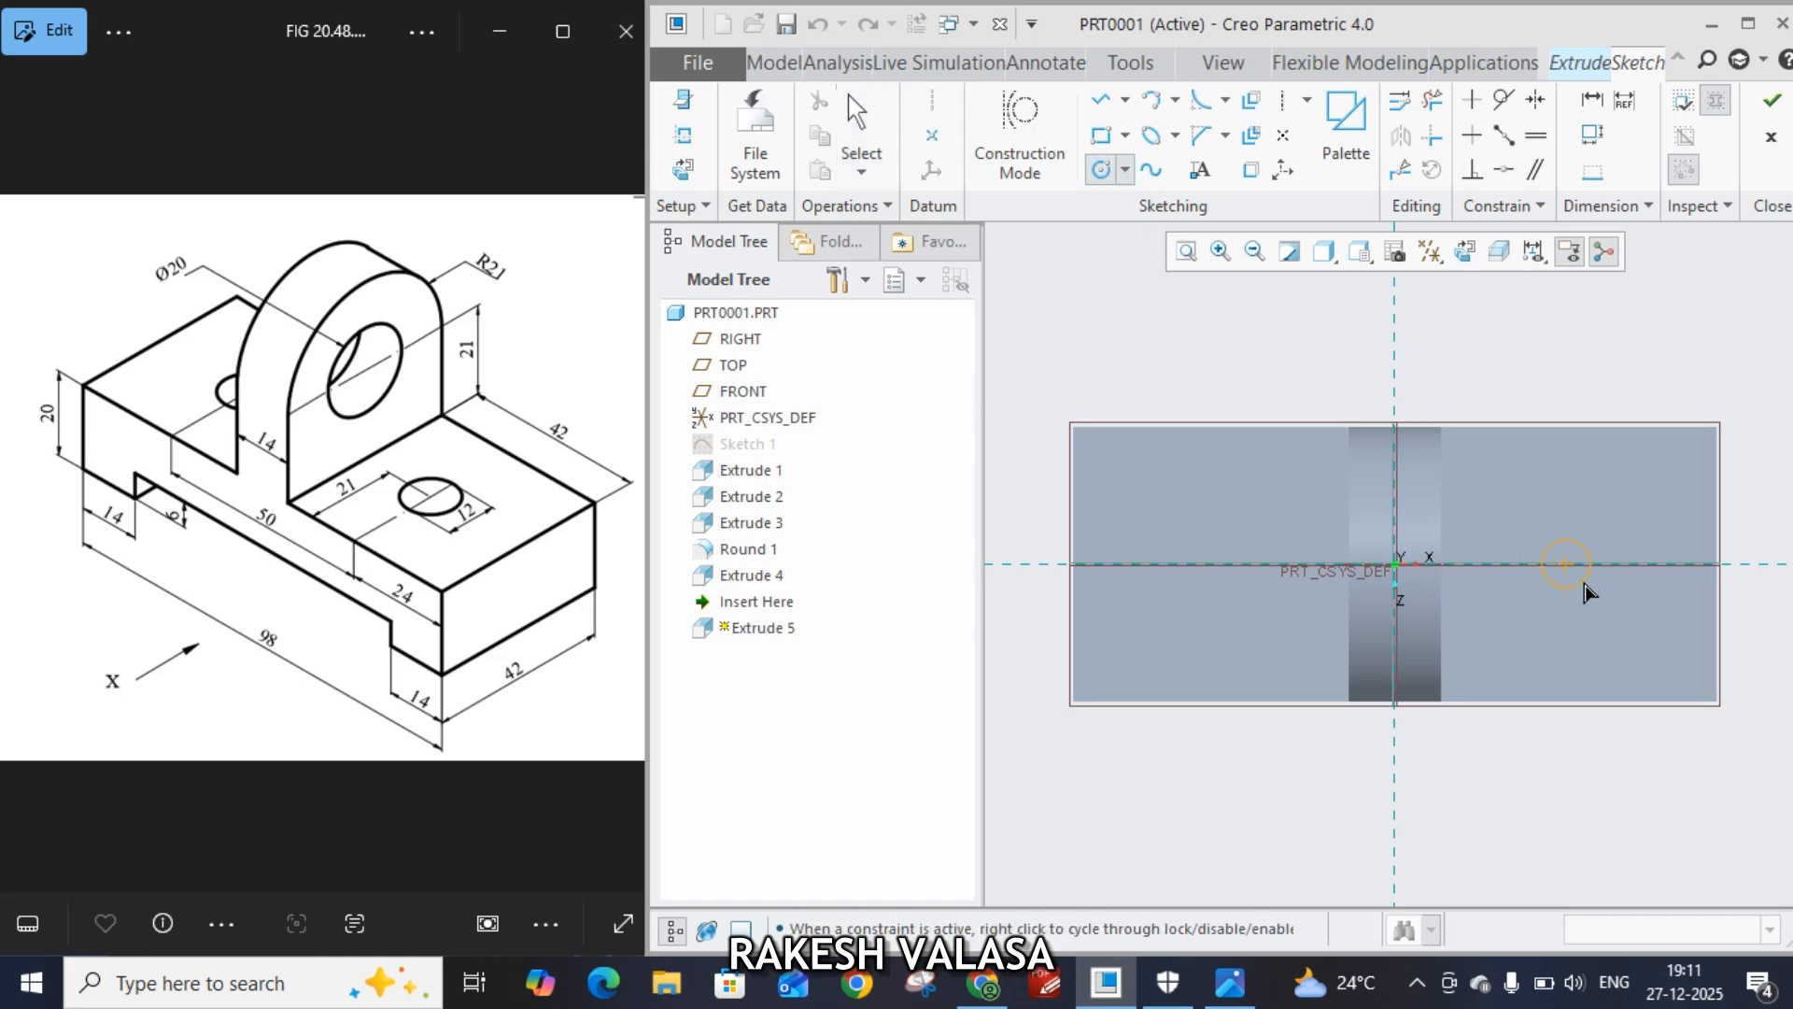
click(1566, 564)
click(1599, 589)
middle_click(1617, 810)
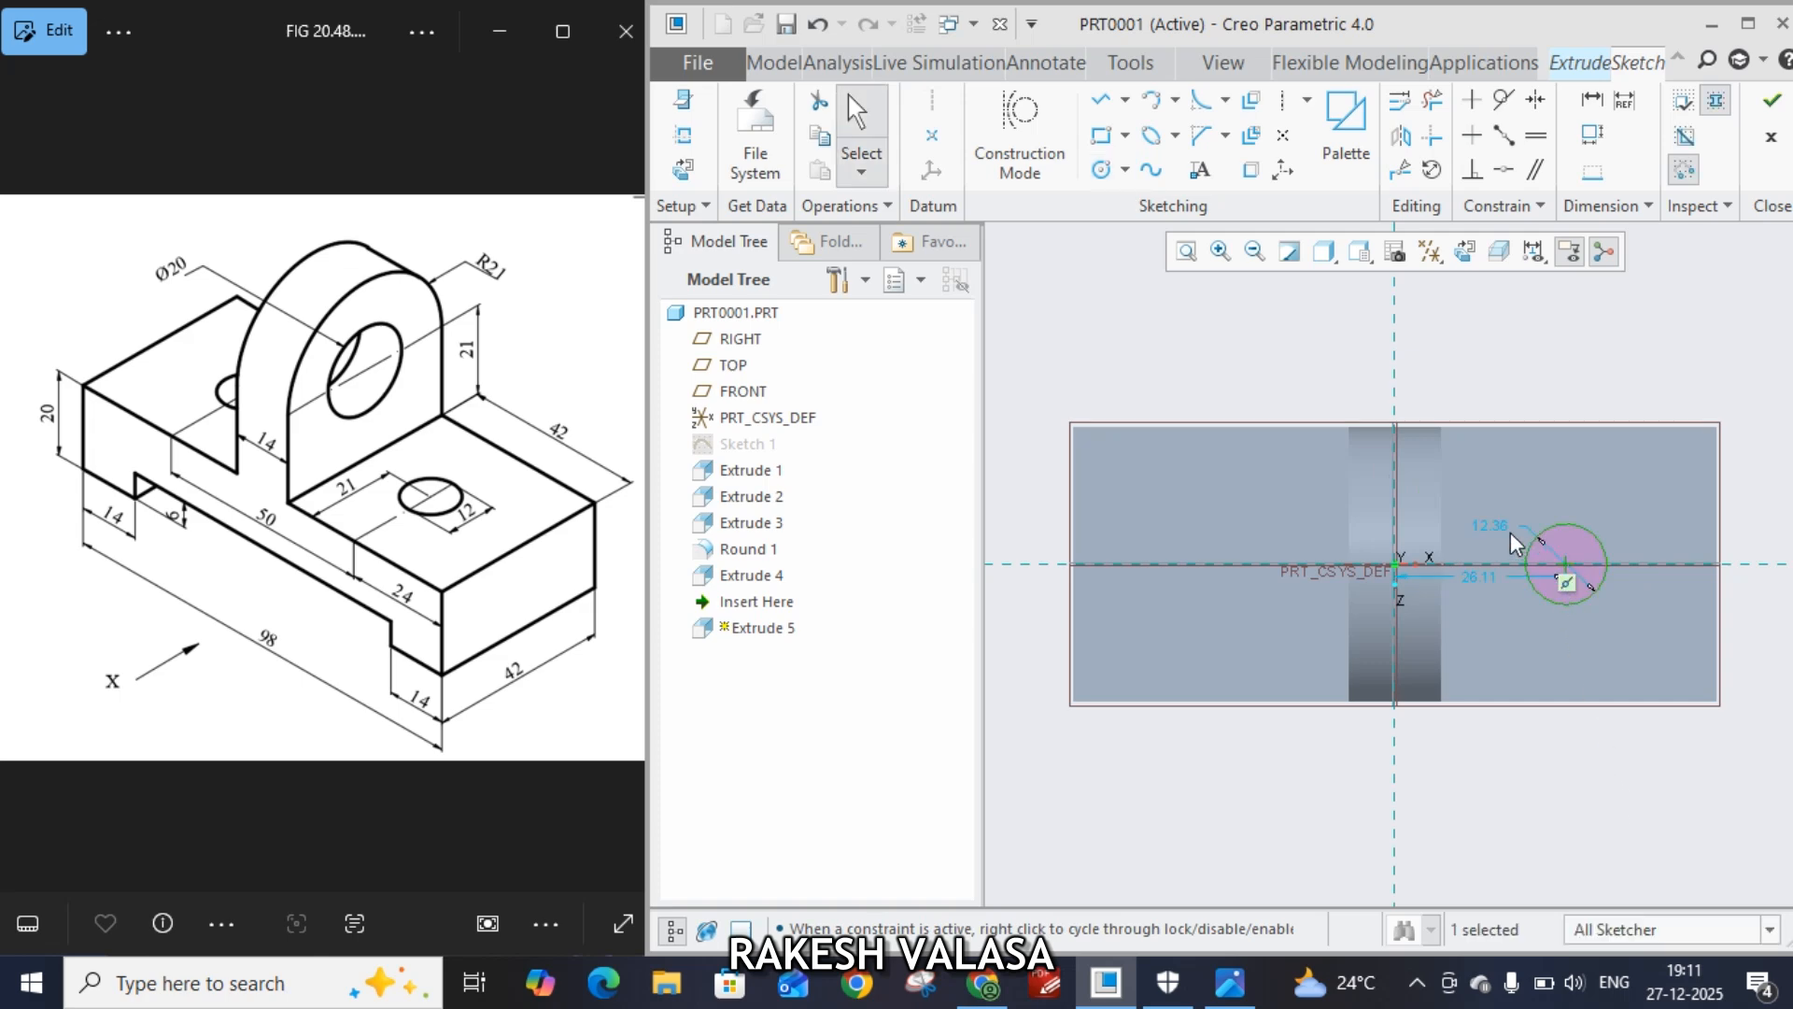
drag(1497, 528, 1511, 374)
double_click(1484, 377)
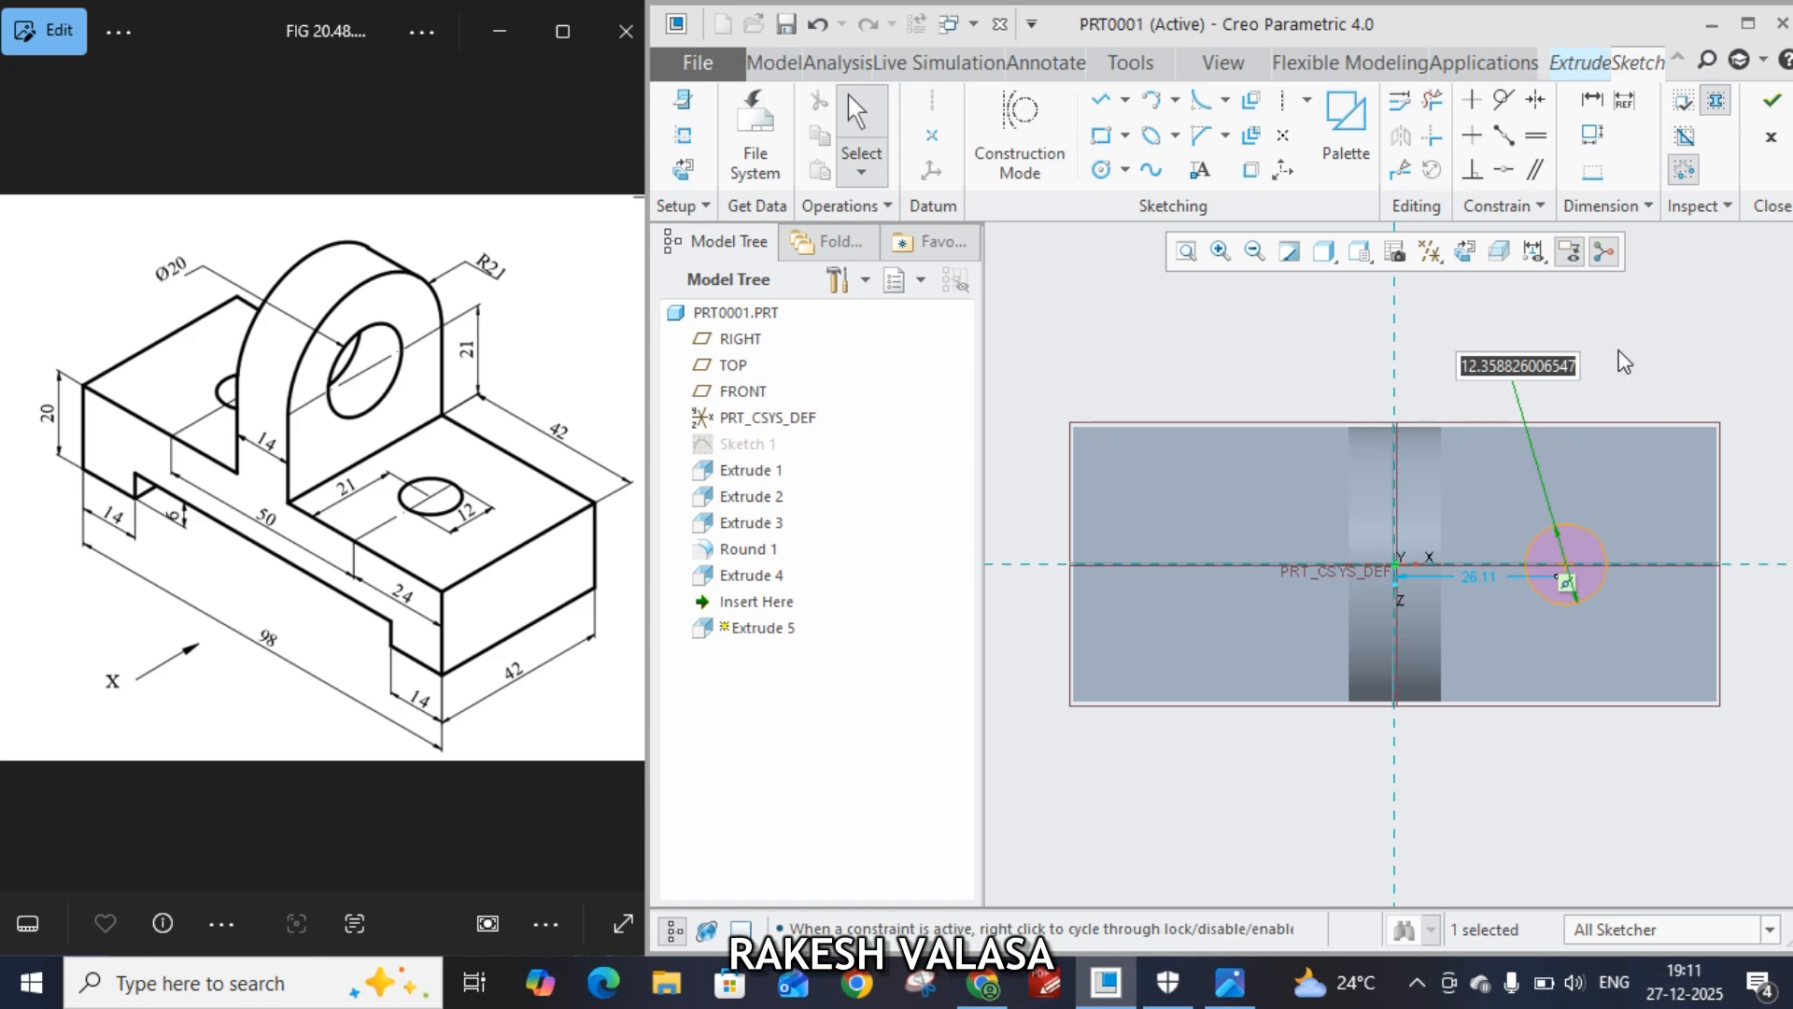
text(12)
key(Return)
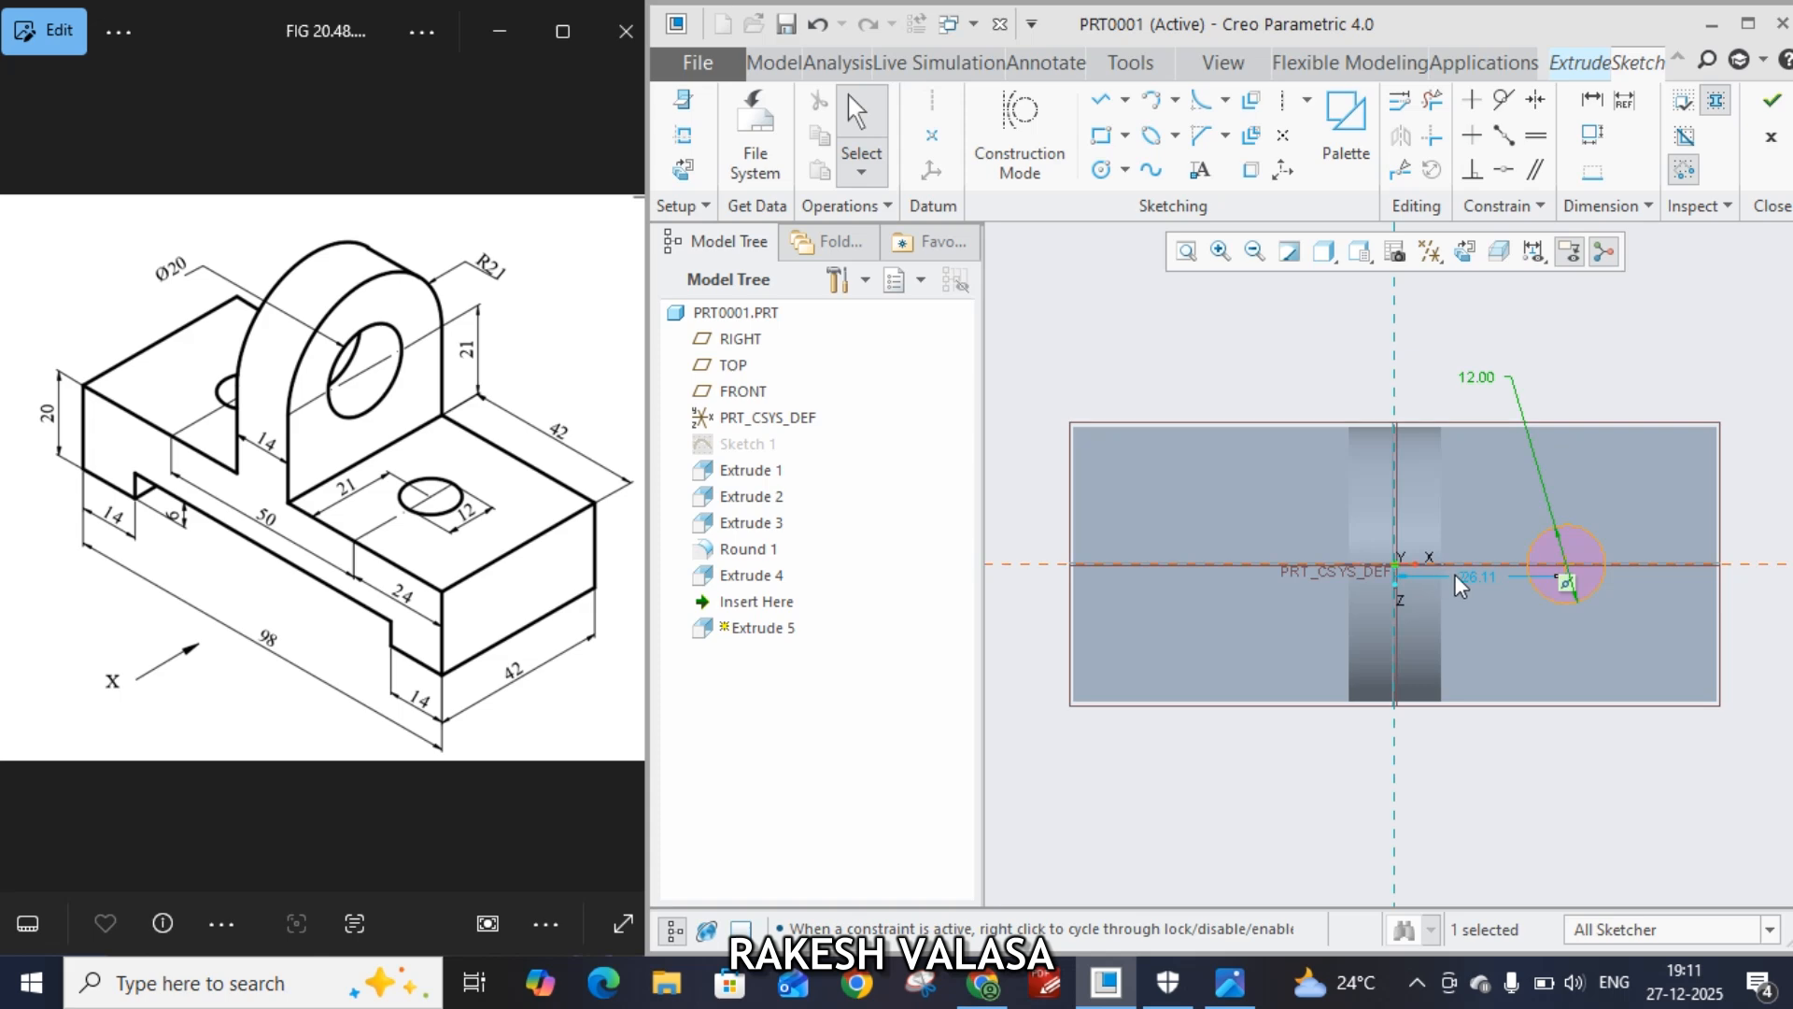
Set the circle's distance from the vertical reference to 25 and finish the sketch
drag(1471, 577, 1499, 753)
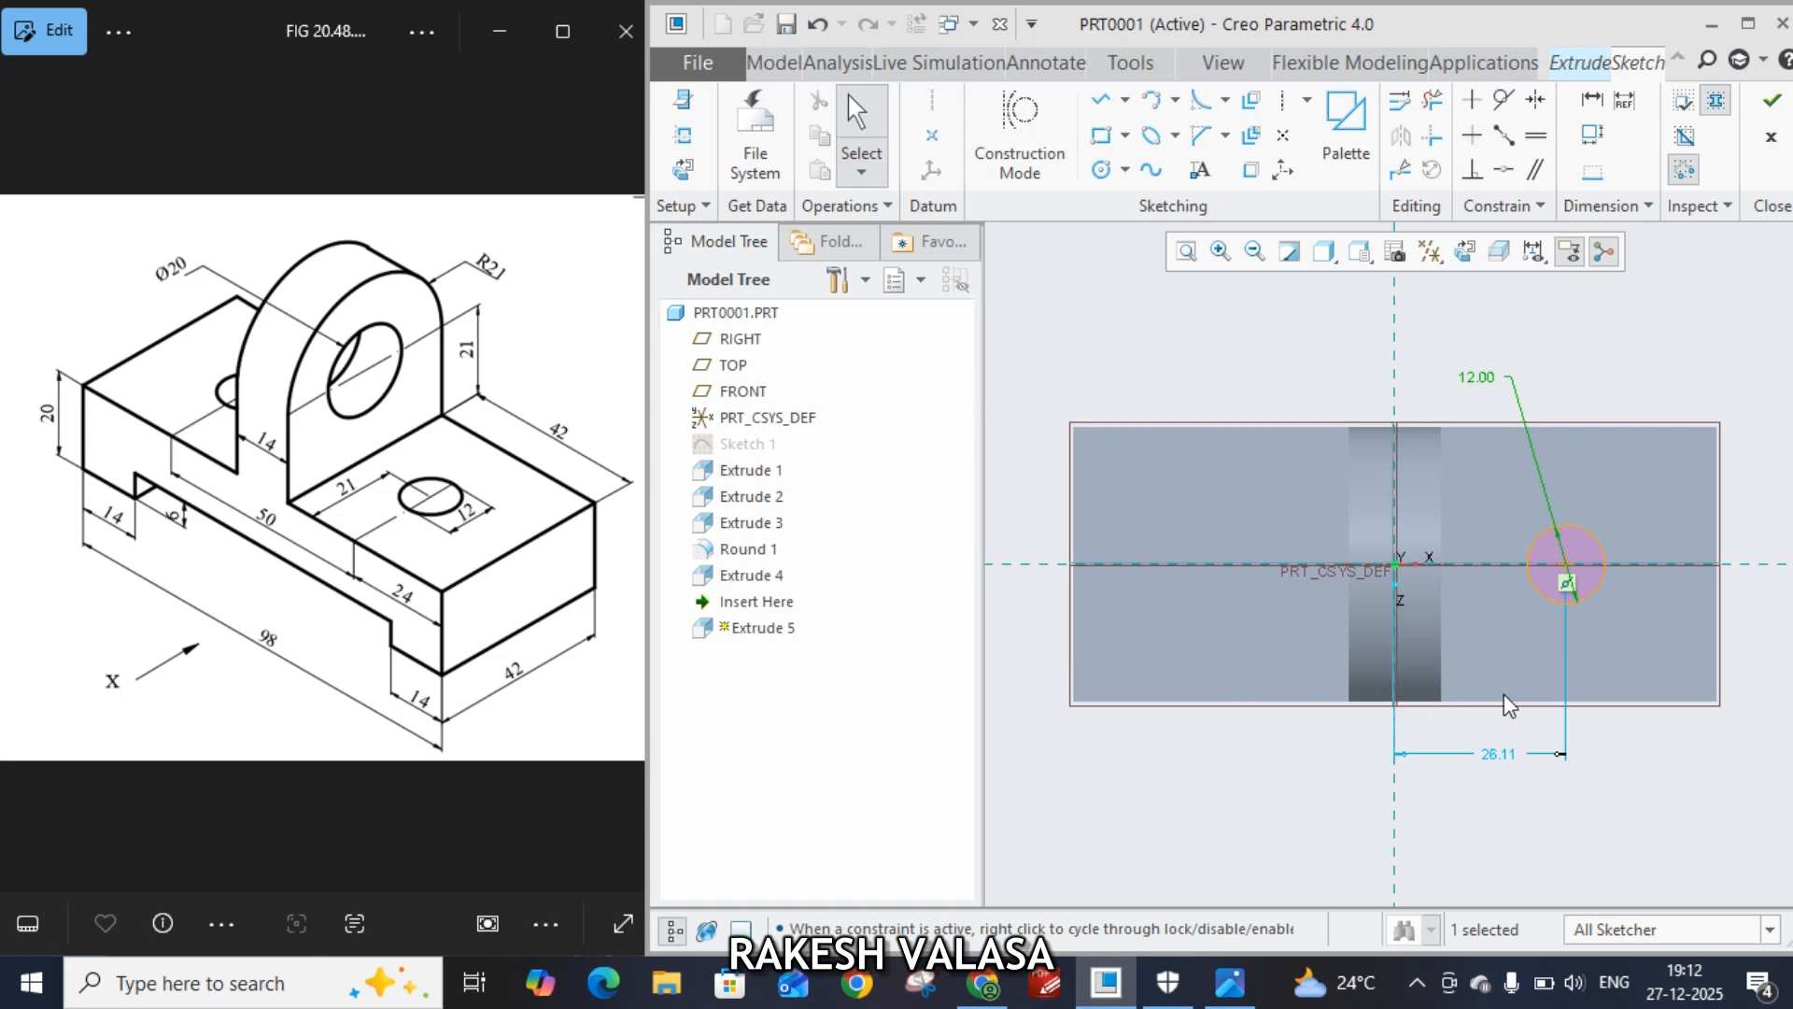
double_click(1505, 758)
text(25)
key(Return)
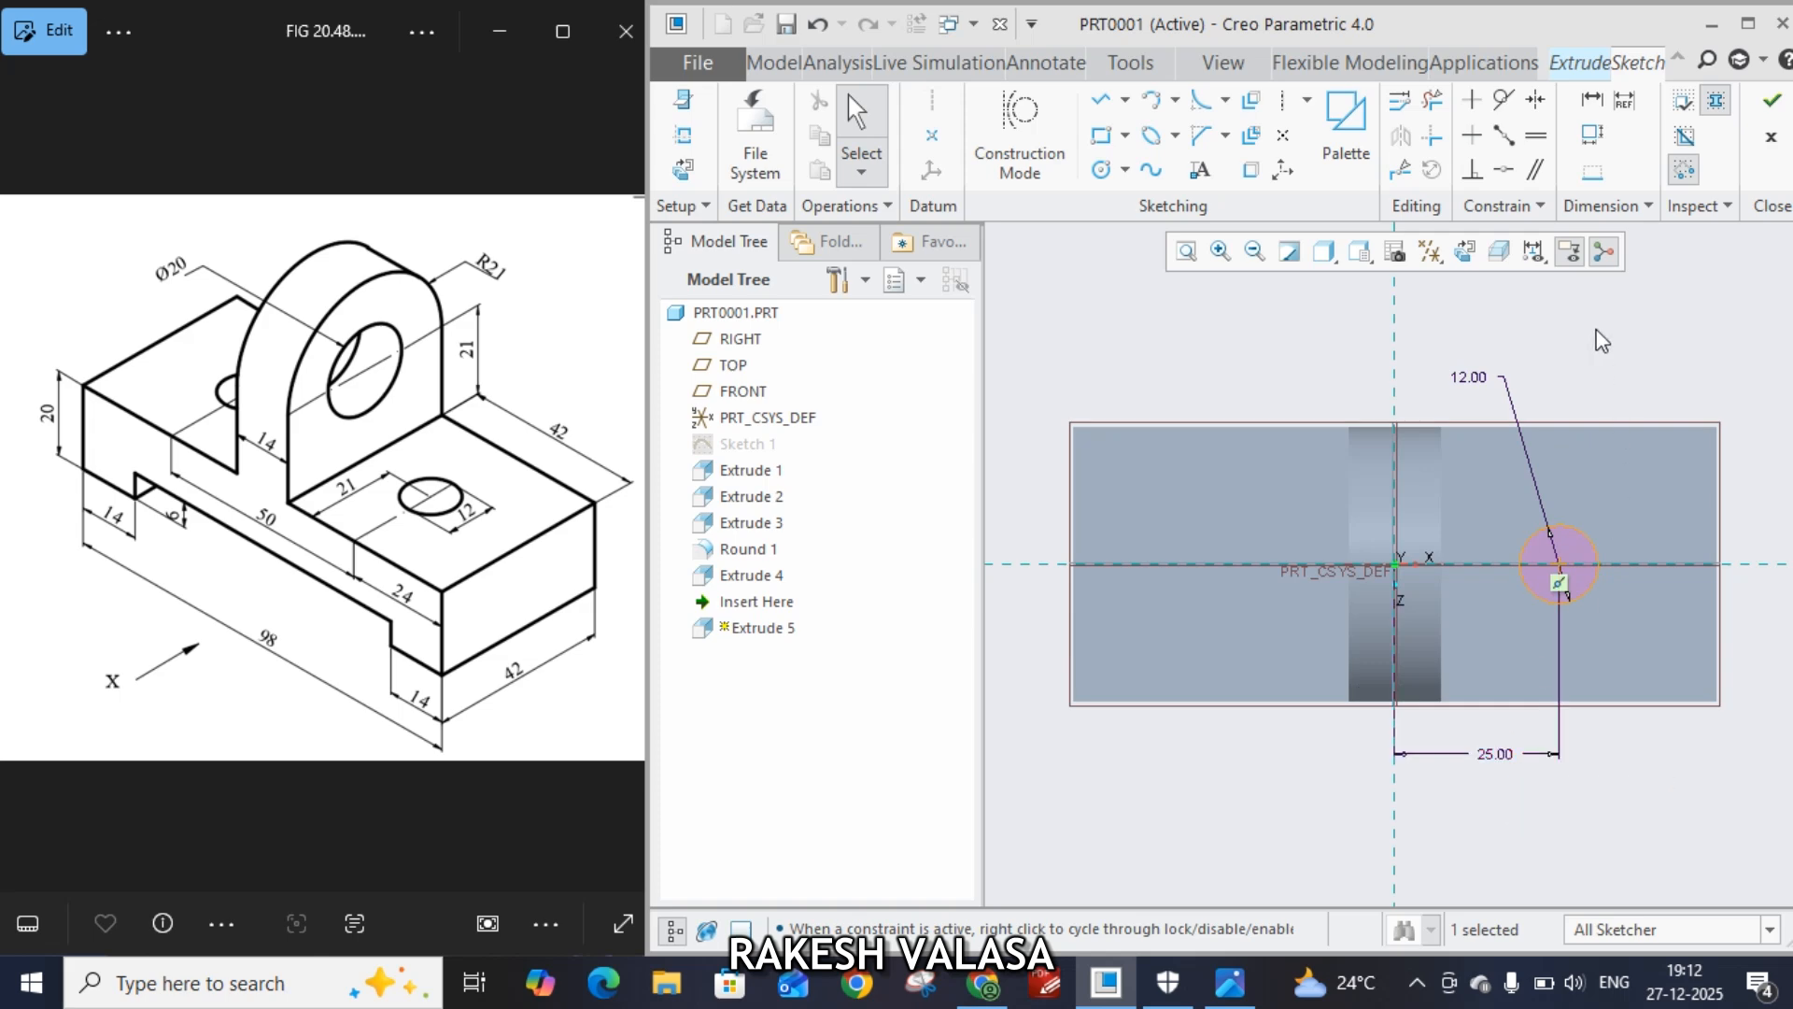
key(ctrl+d)
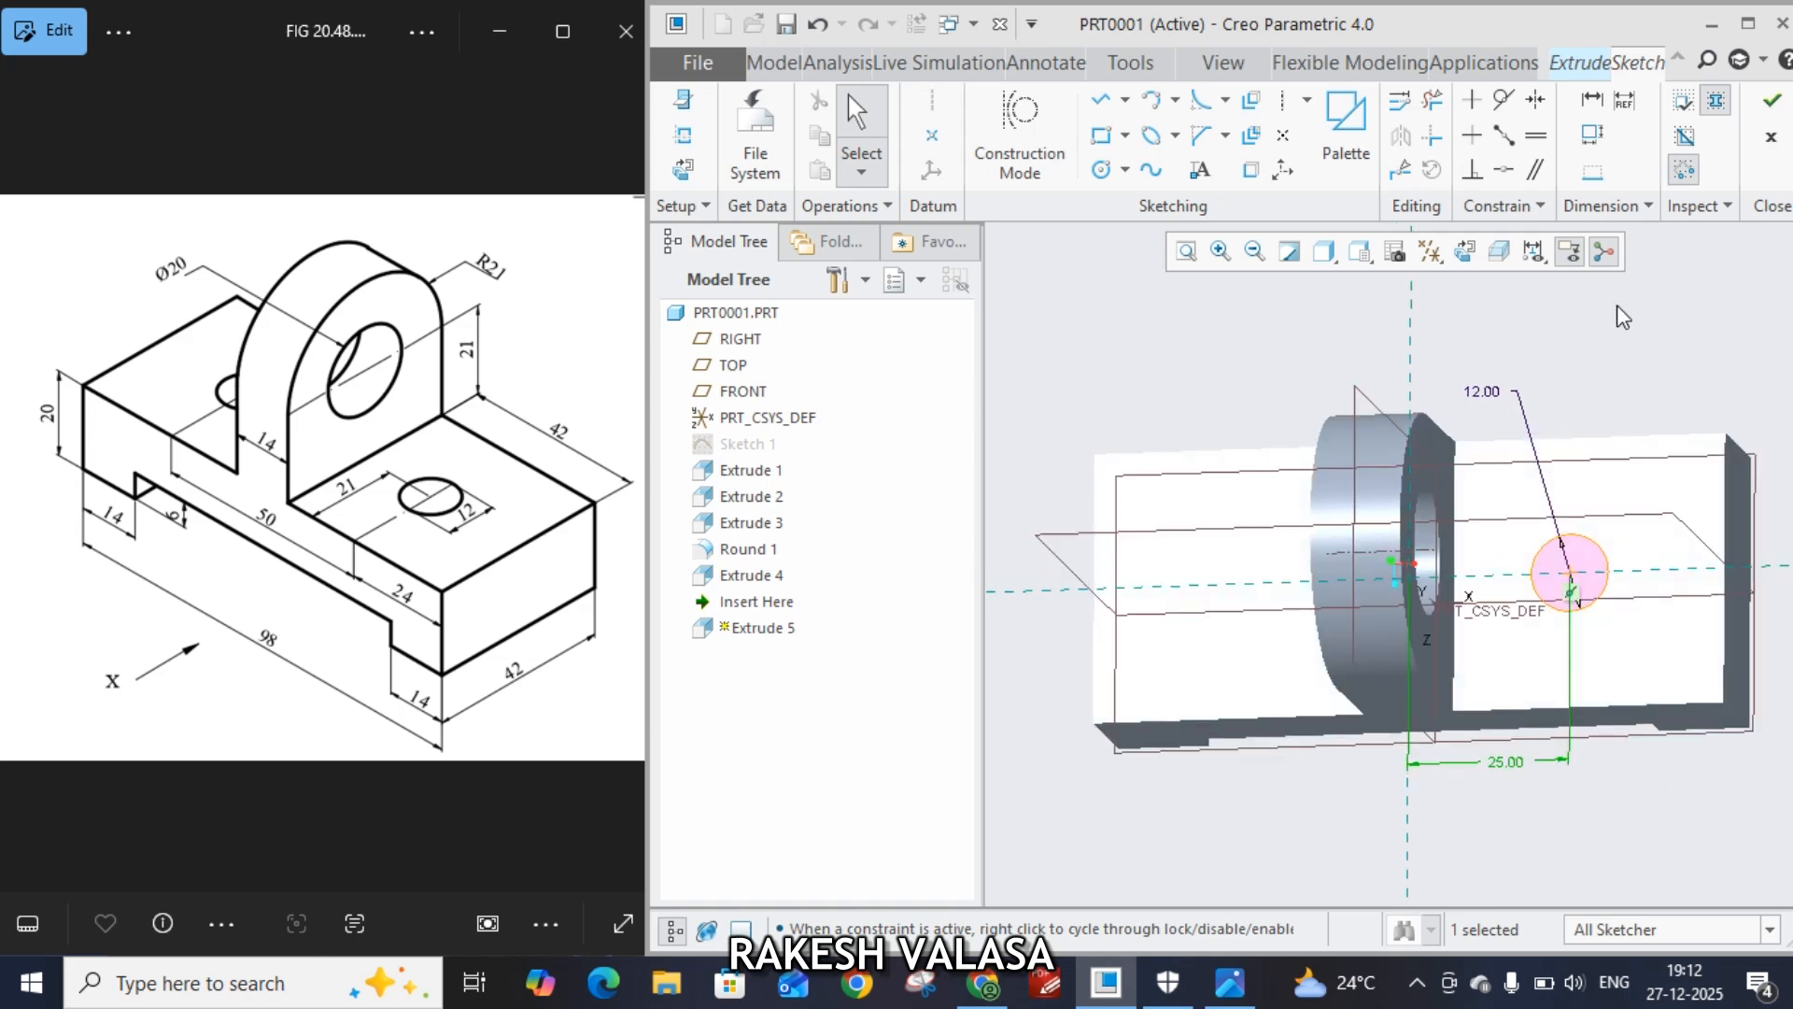
click(1771, 101)
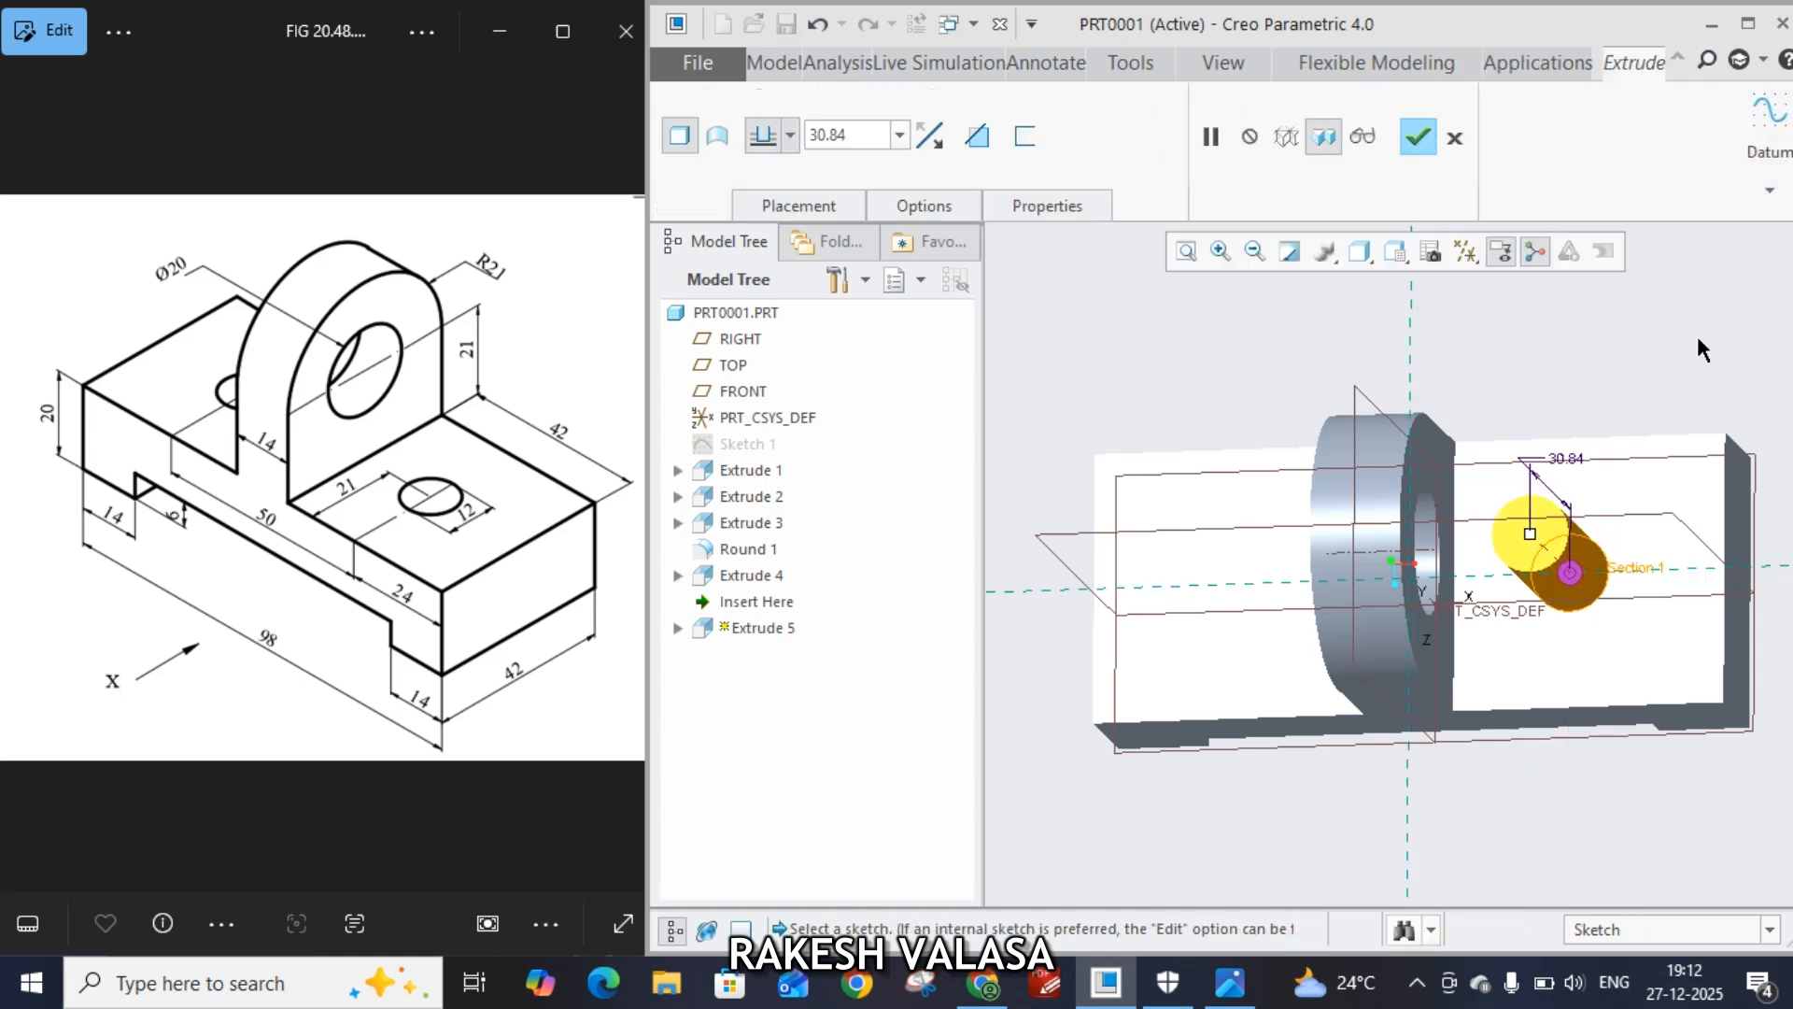
Flip the extrusion downward as a material-removing cut to drill the hole through the base
middle_drag(1569, 799, 1551, 545)
click(1549, 537)
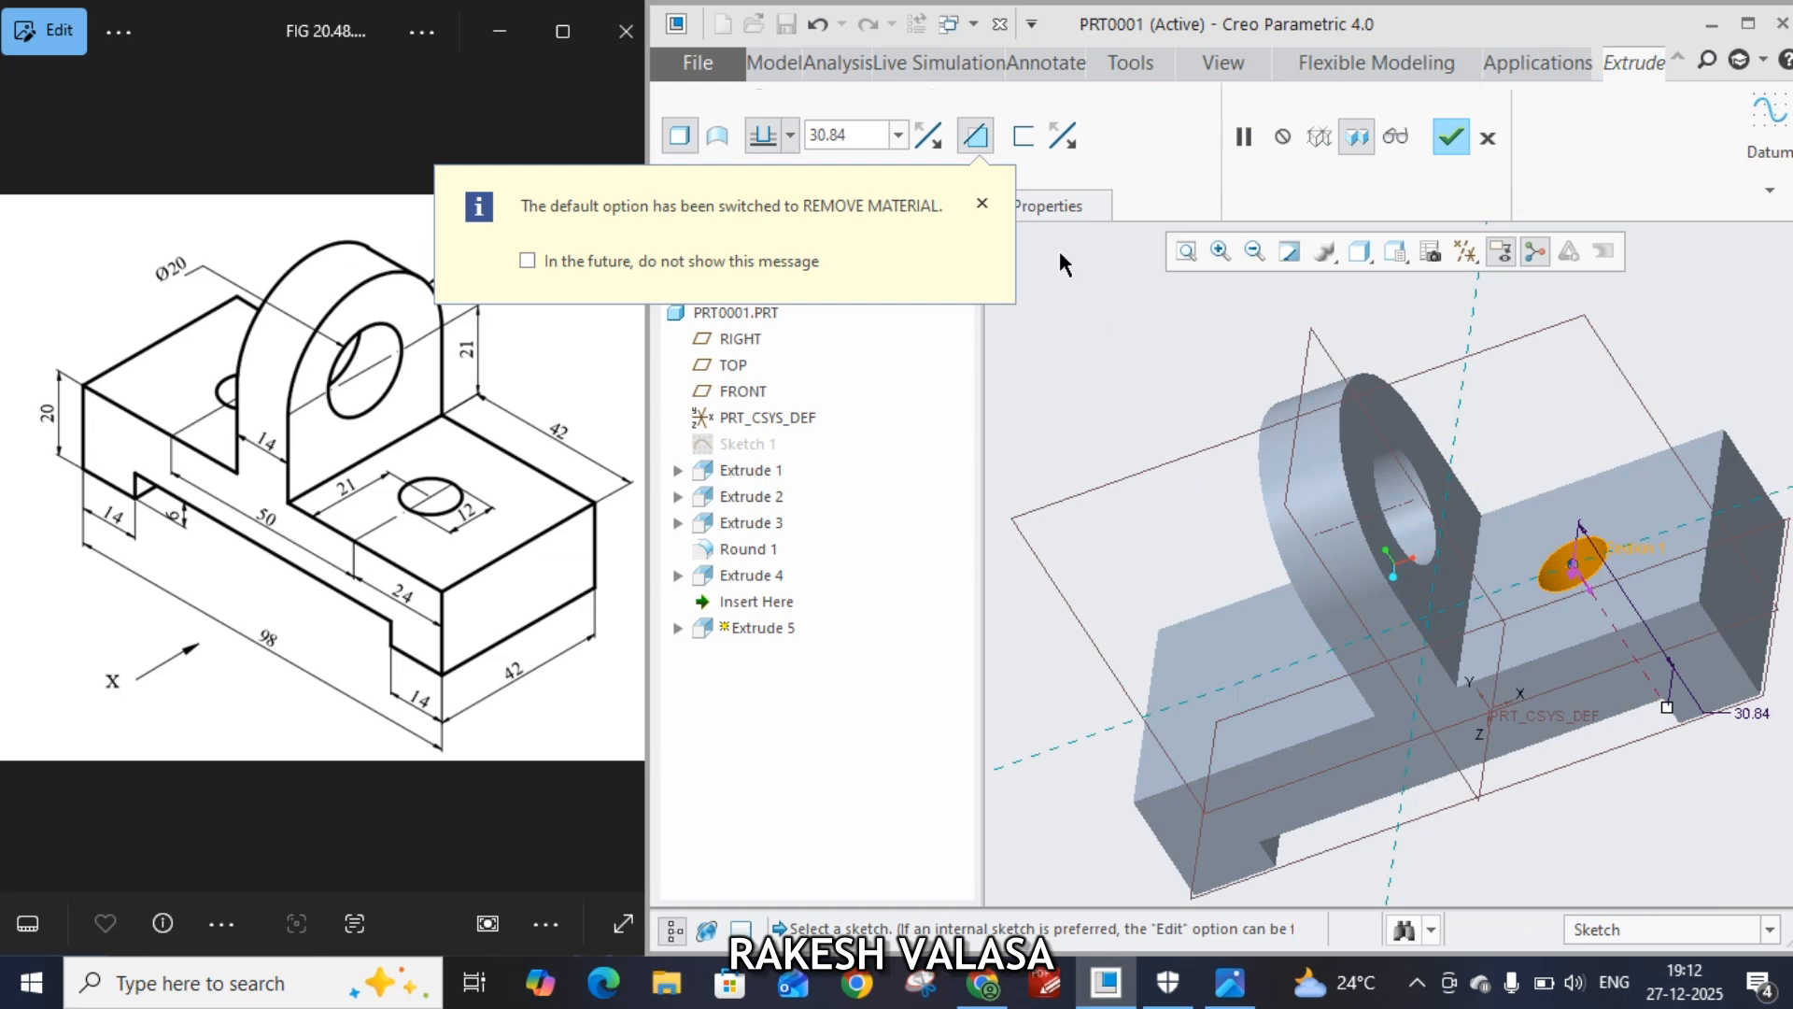
click(1451, 140)
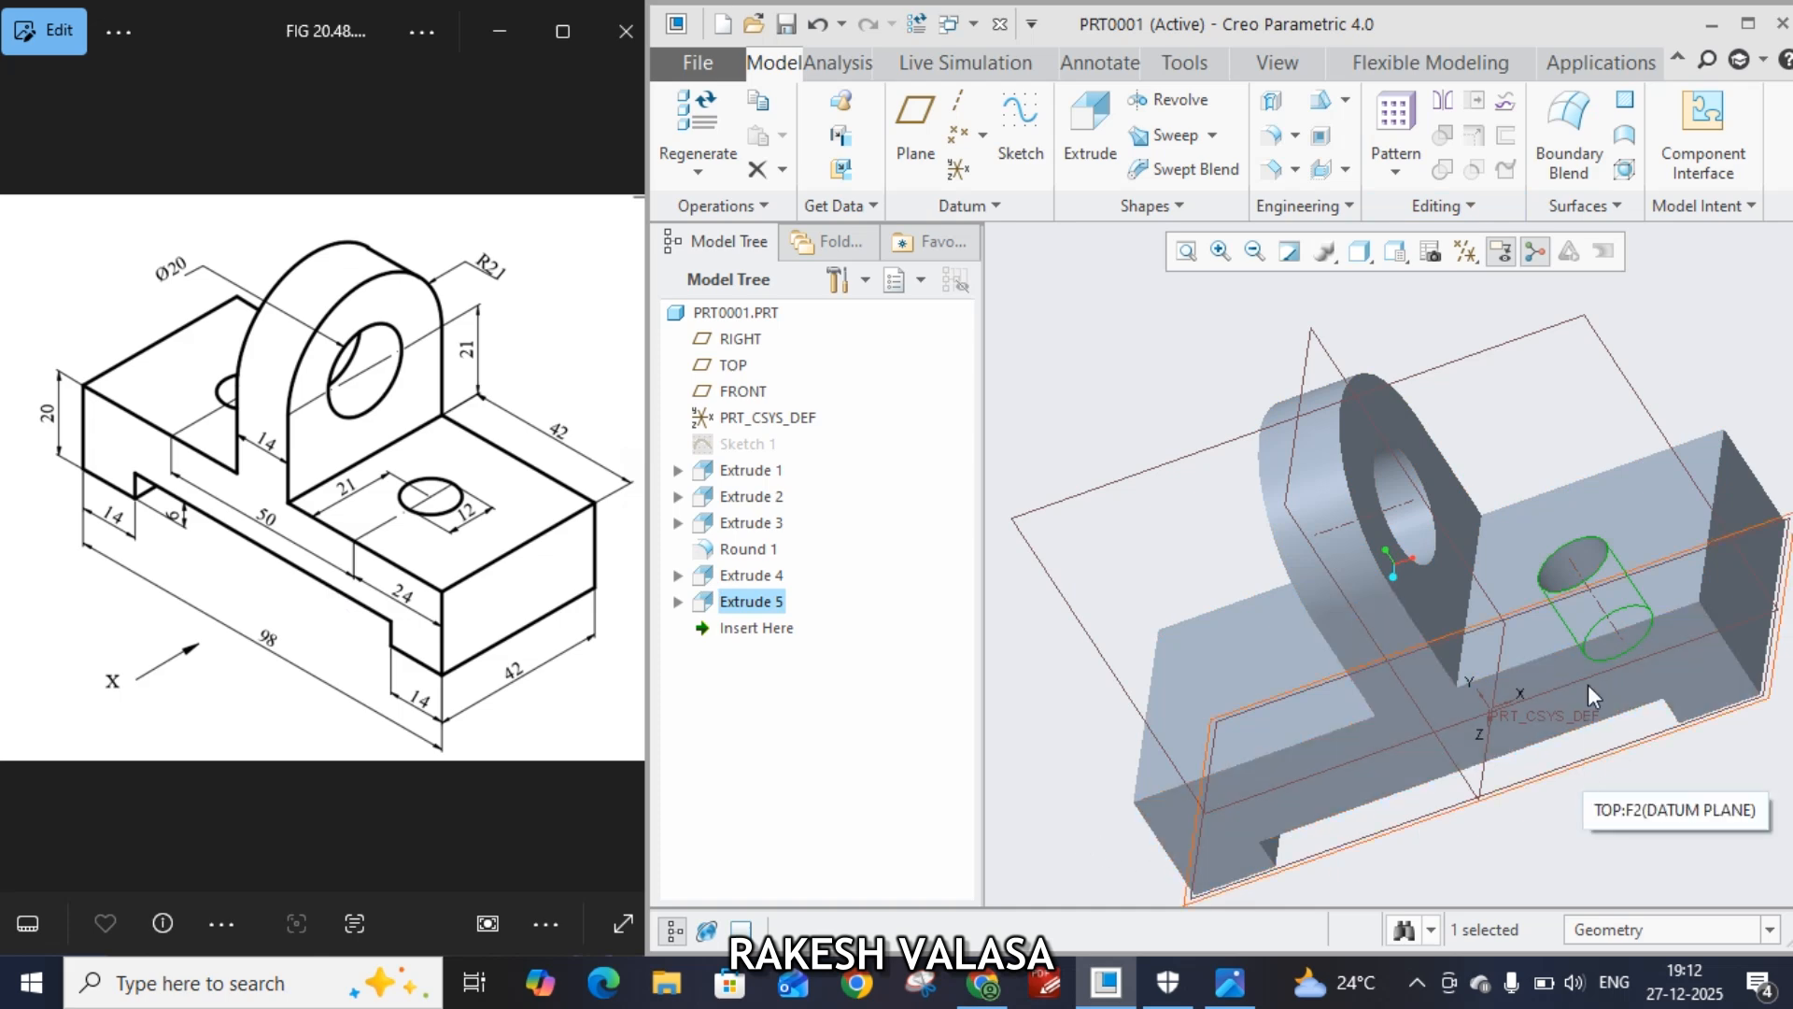
Mirror the drilled hole about the RIGHT datum plane
click(1443, 105)
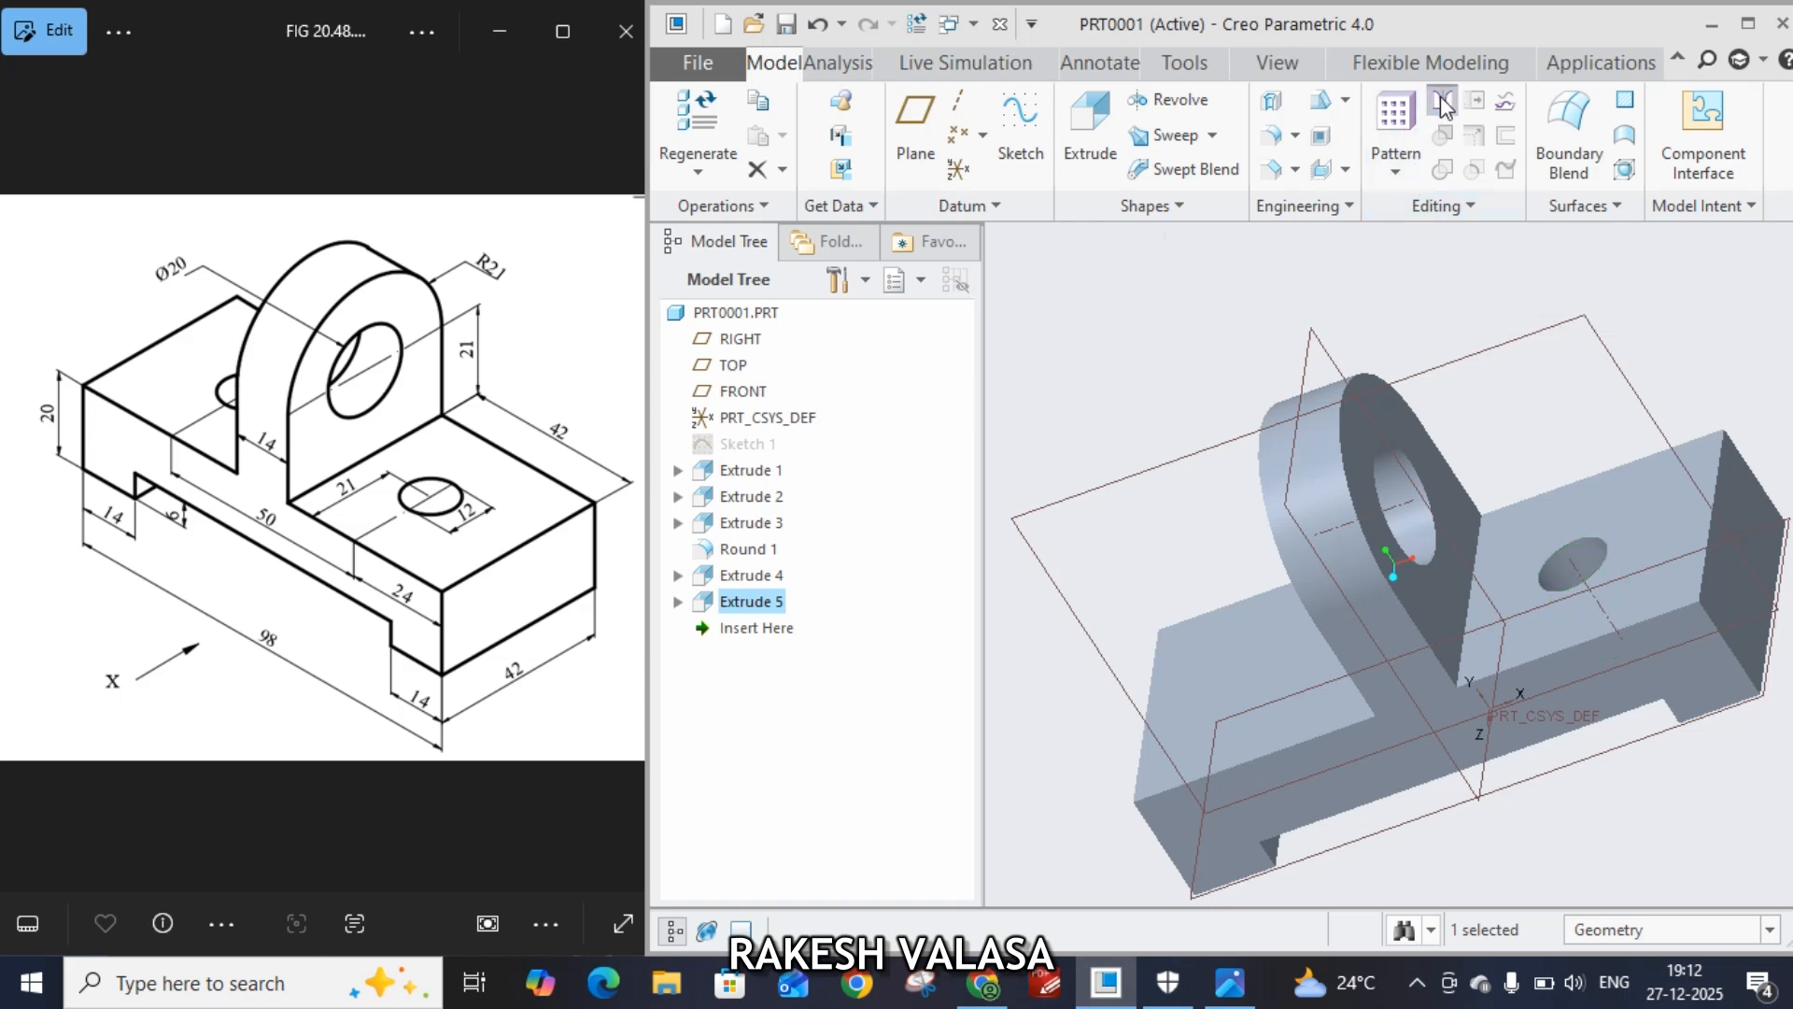
click(1308, 372)
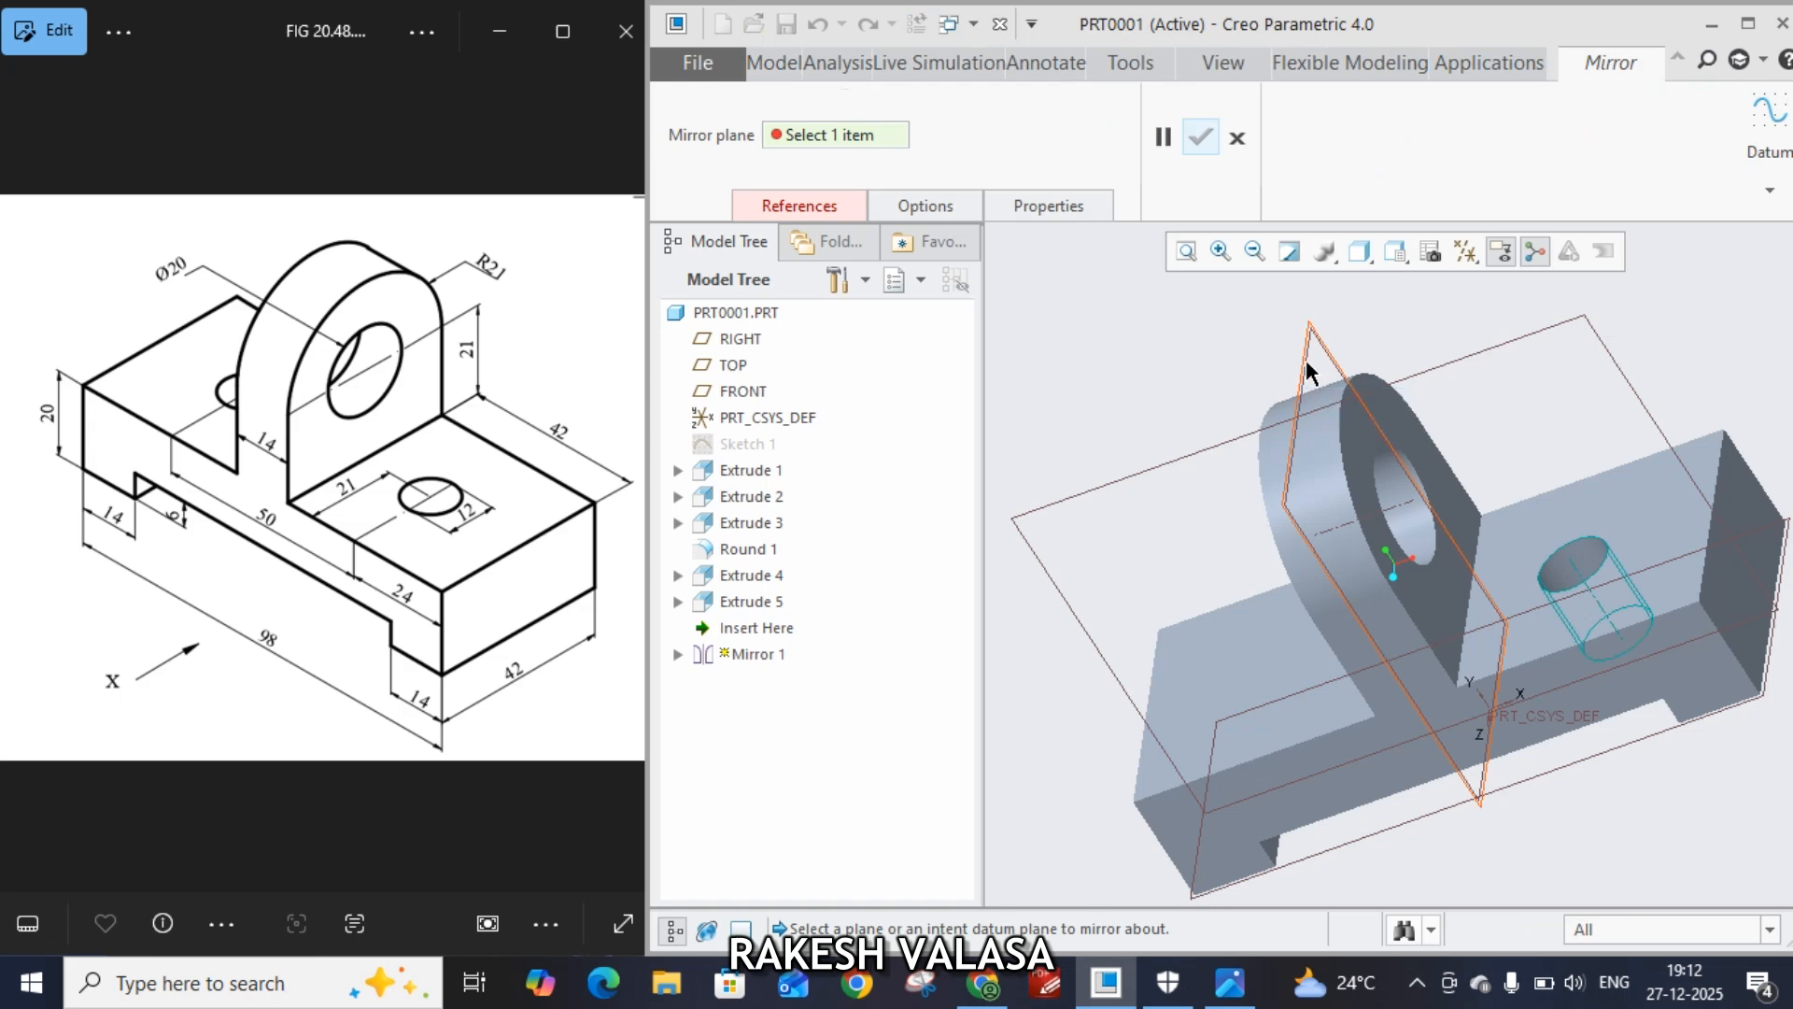
click(1200, 137)
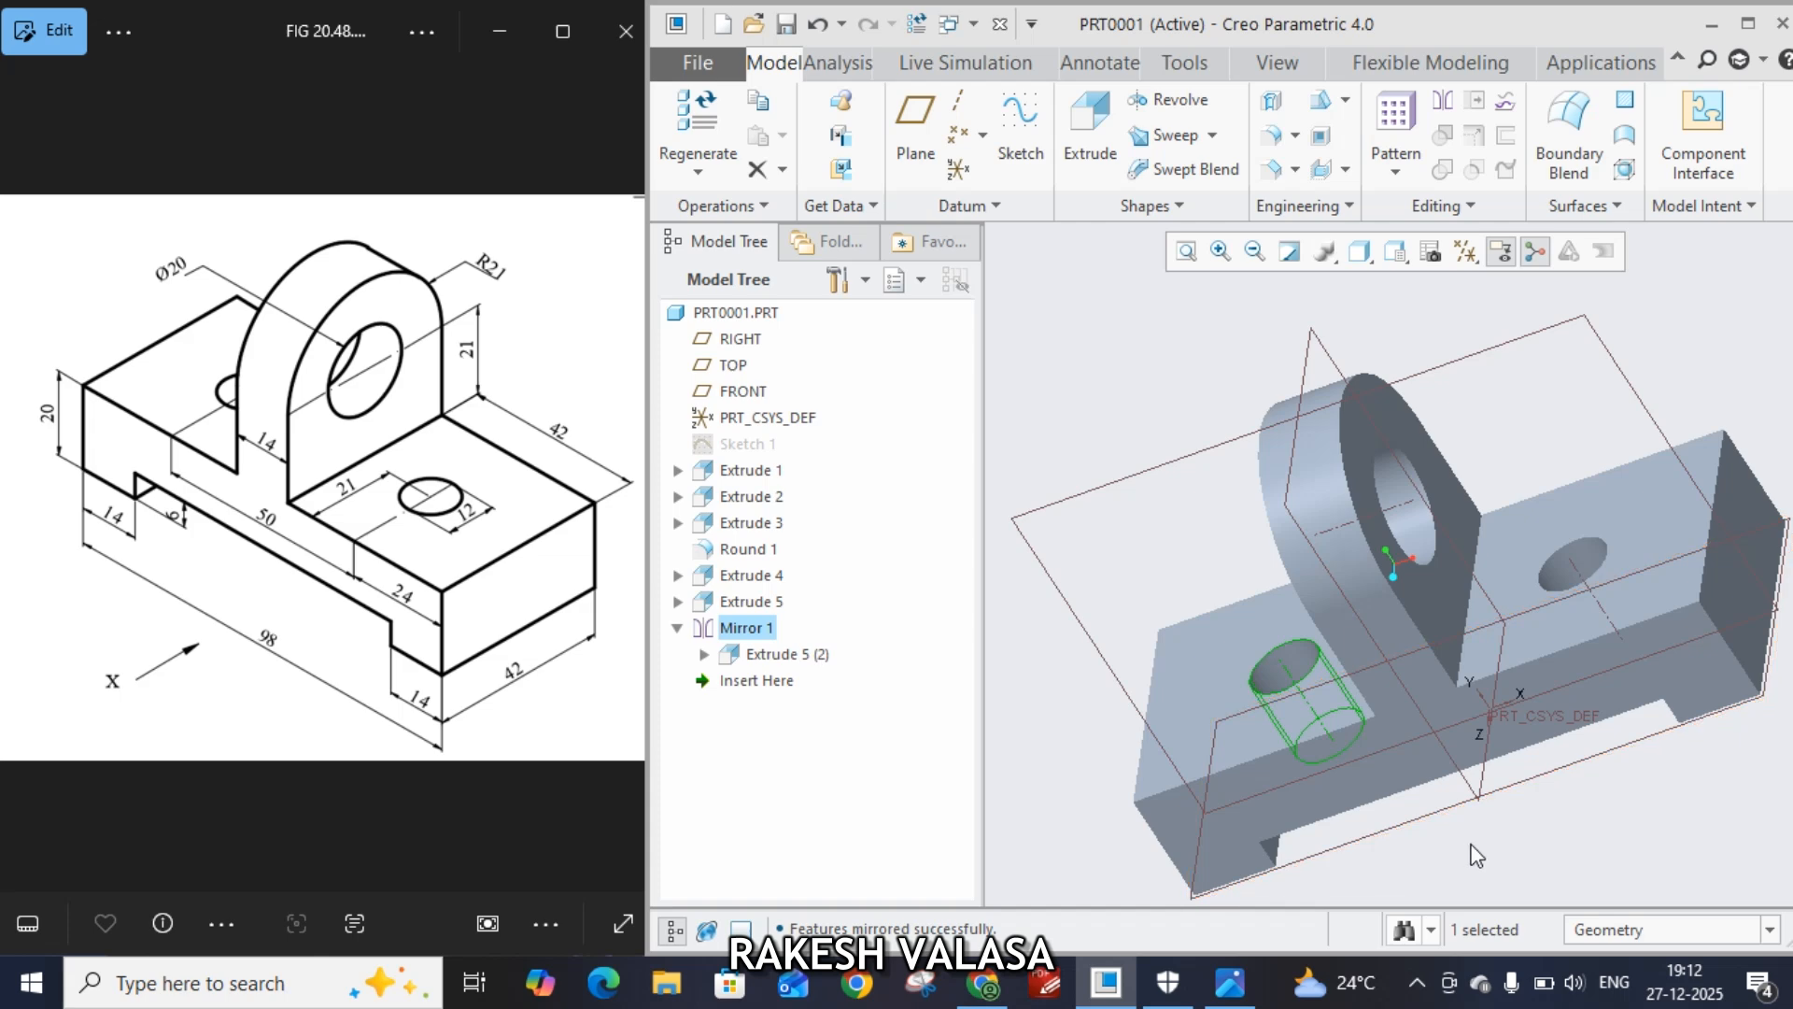
click(1748, 24)
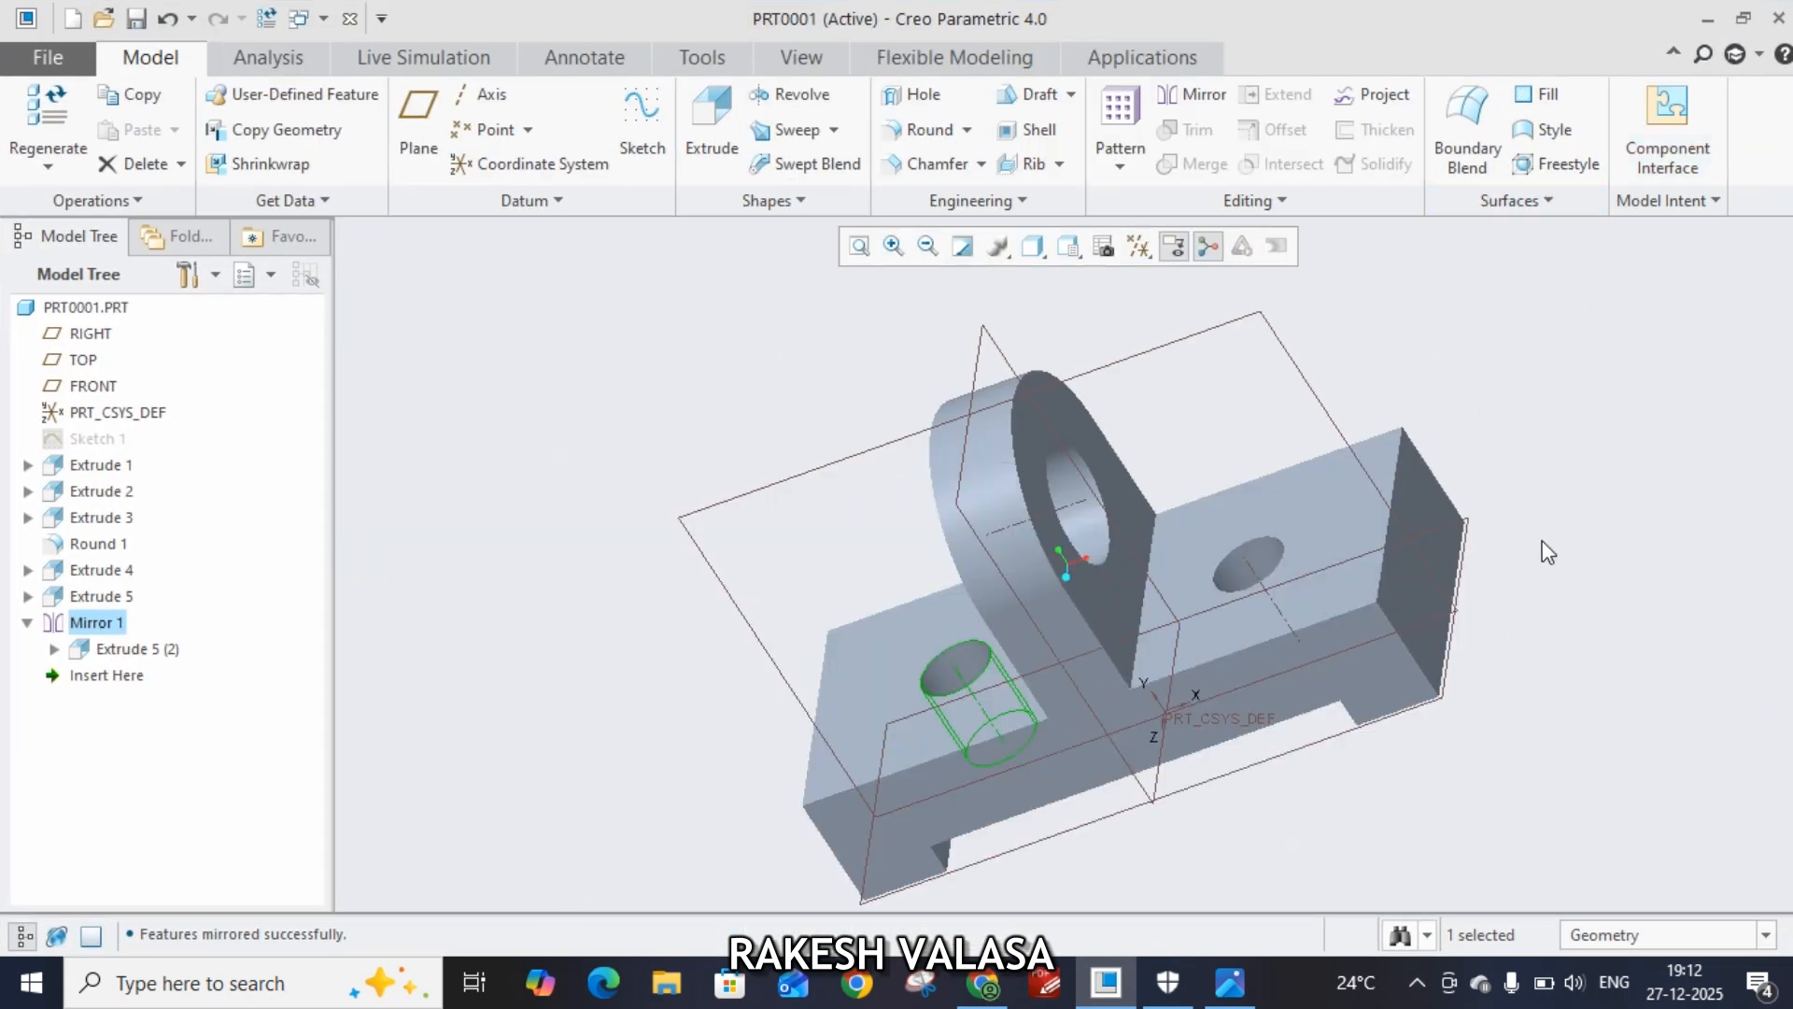
middle_drag(1561, 493, 188, 816)
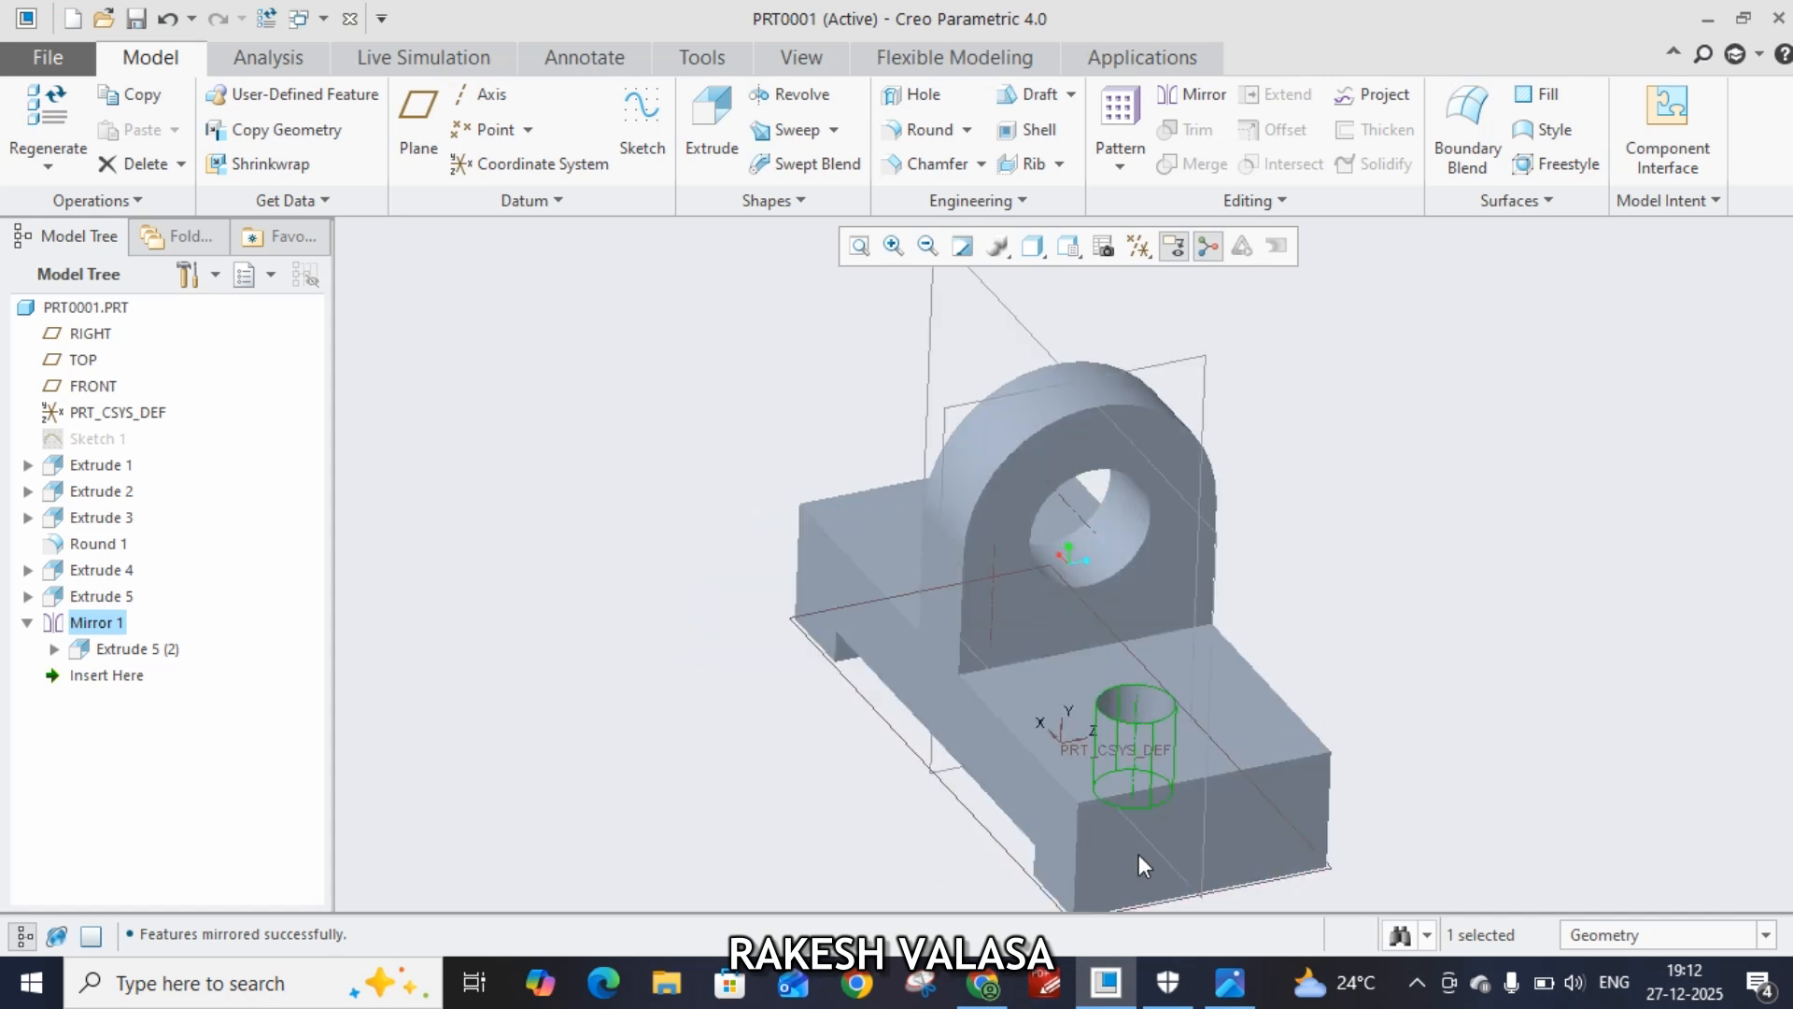
Round the base block's two end edges and the two edges where the lug meets the base with radius 5
click(1297, 759)
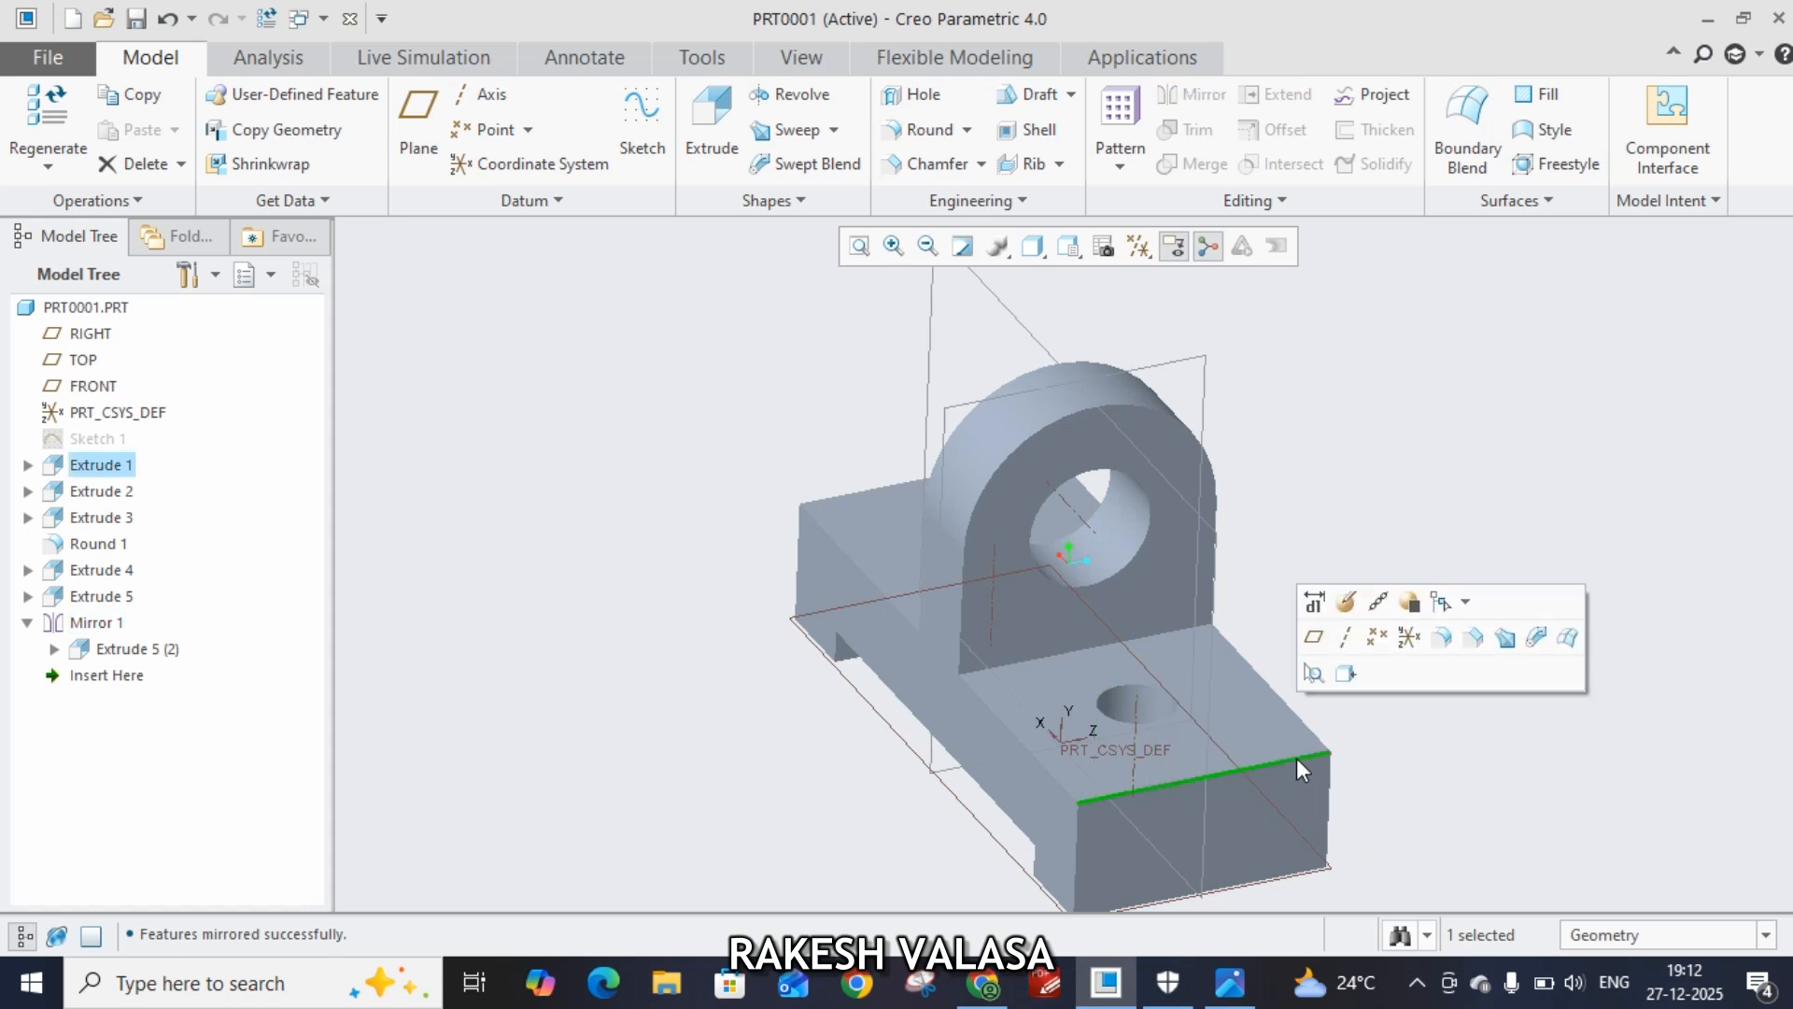
ctrl+click(1168, 629)
middle_drag(655, 613, 740, 518)
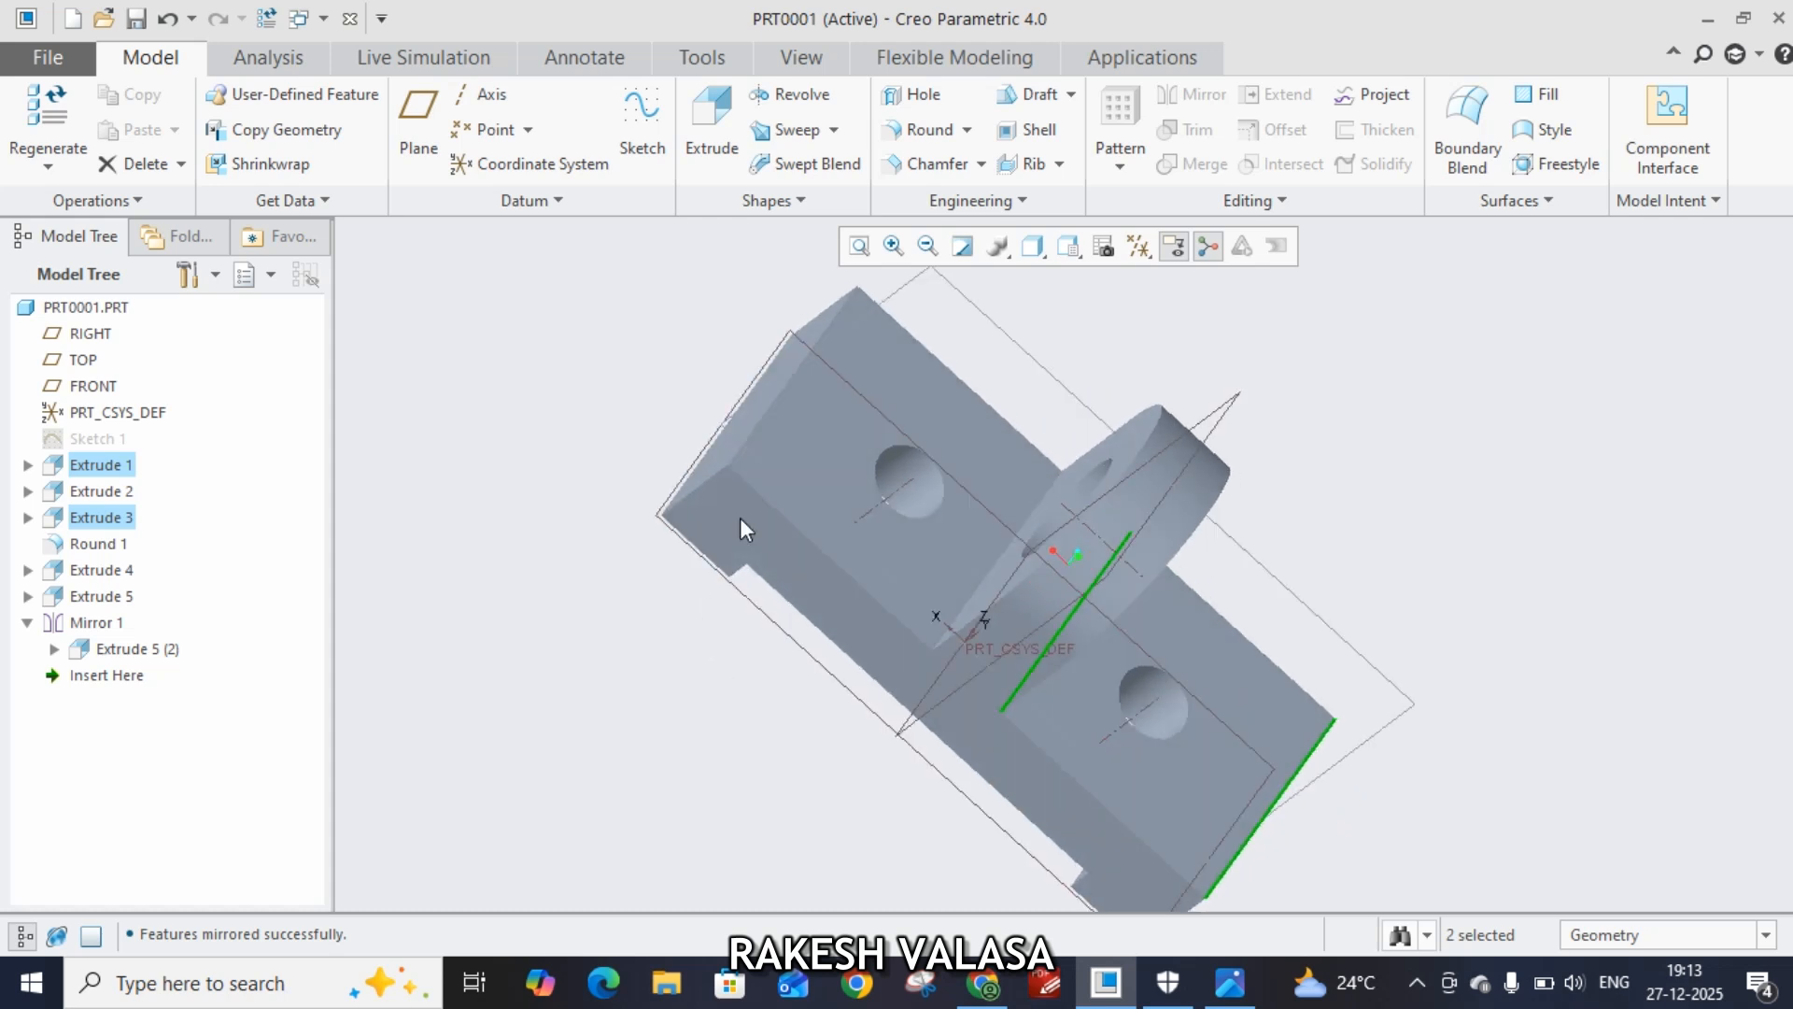
ctrl+click(766, 417)
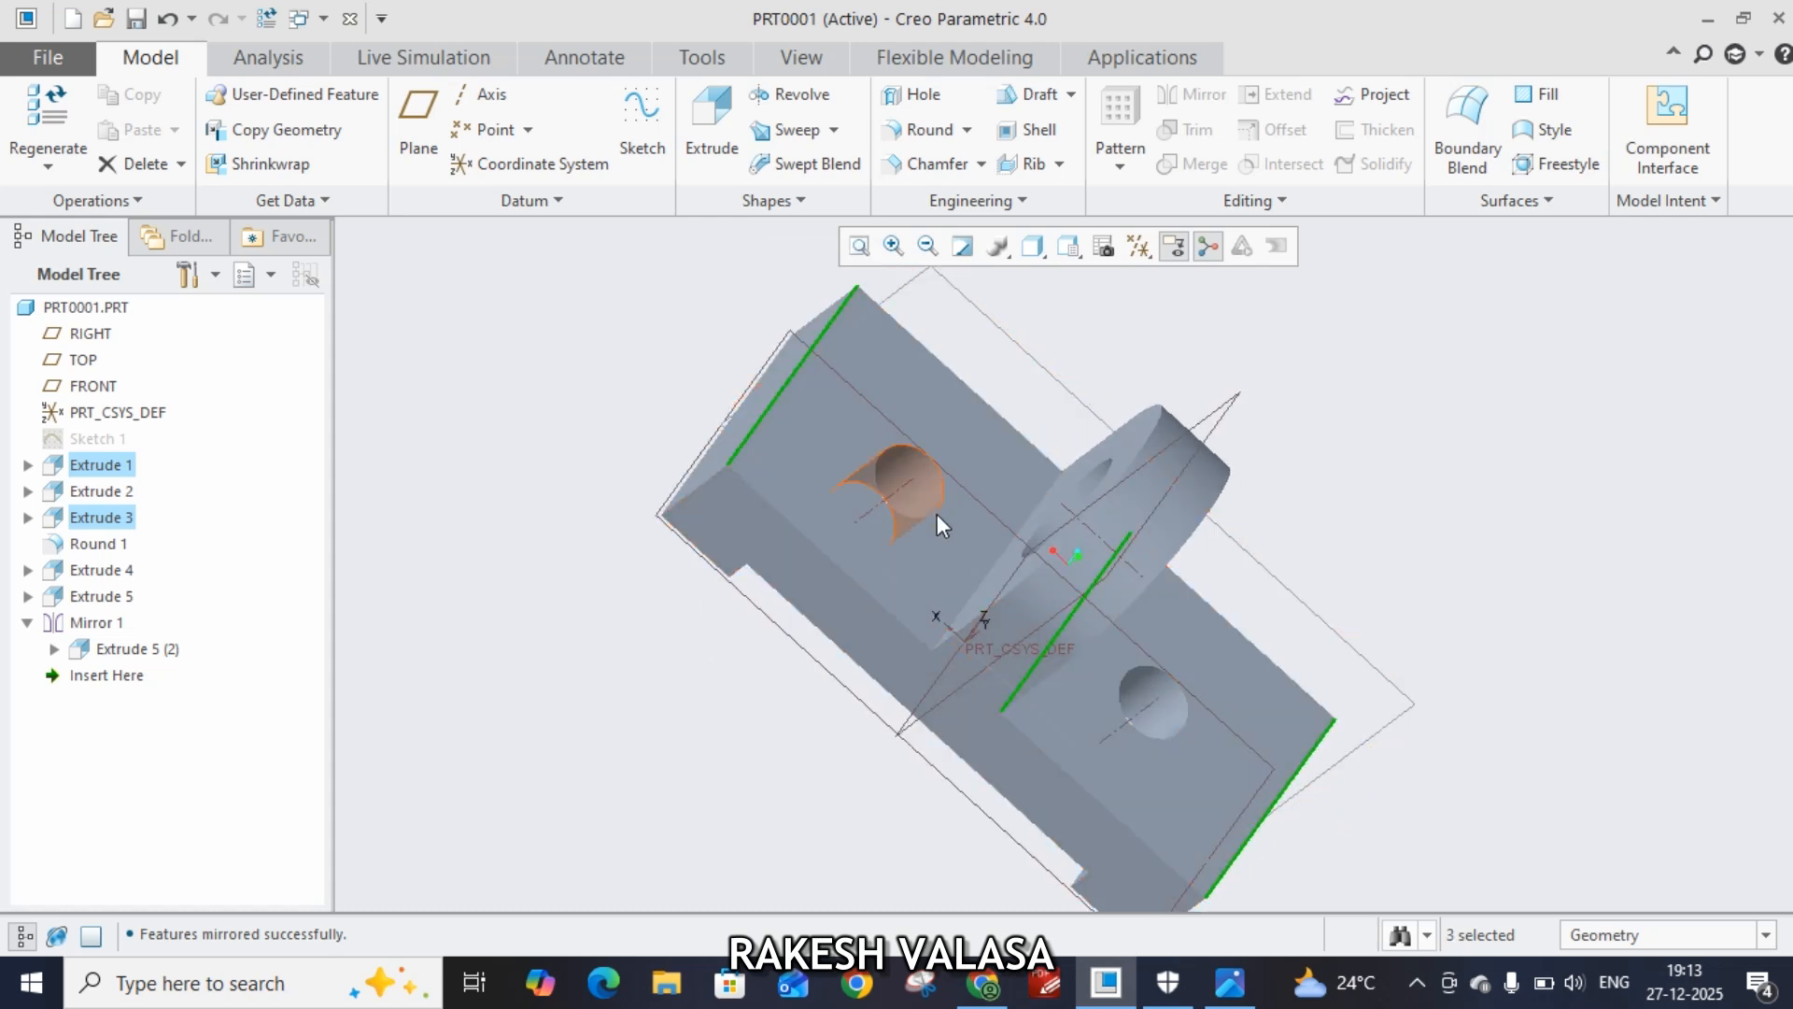
ctrl+click(984, 574)
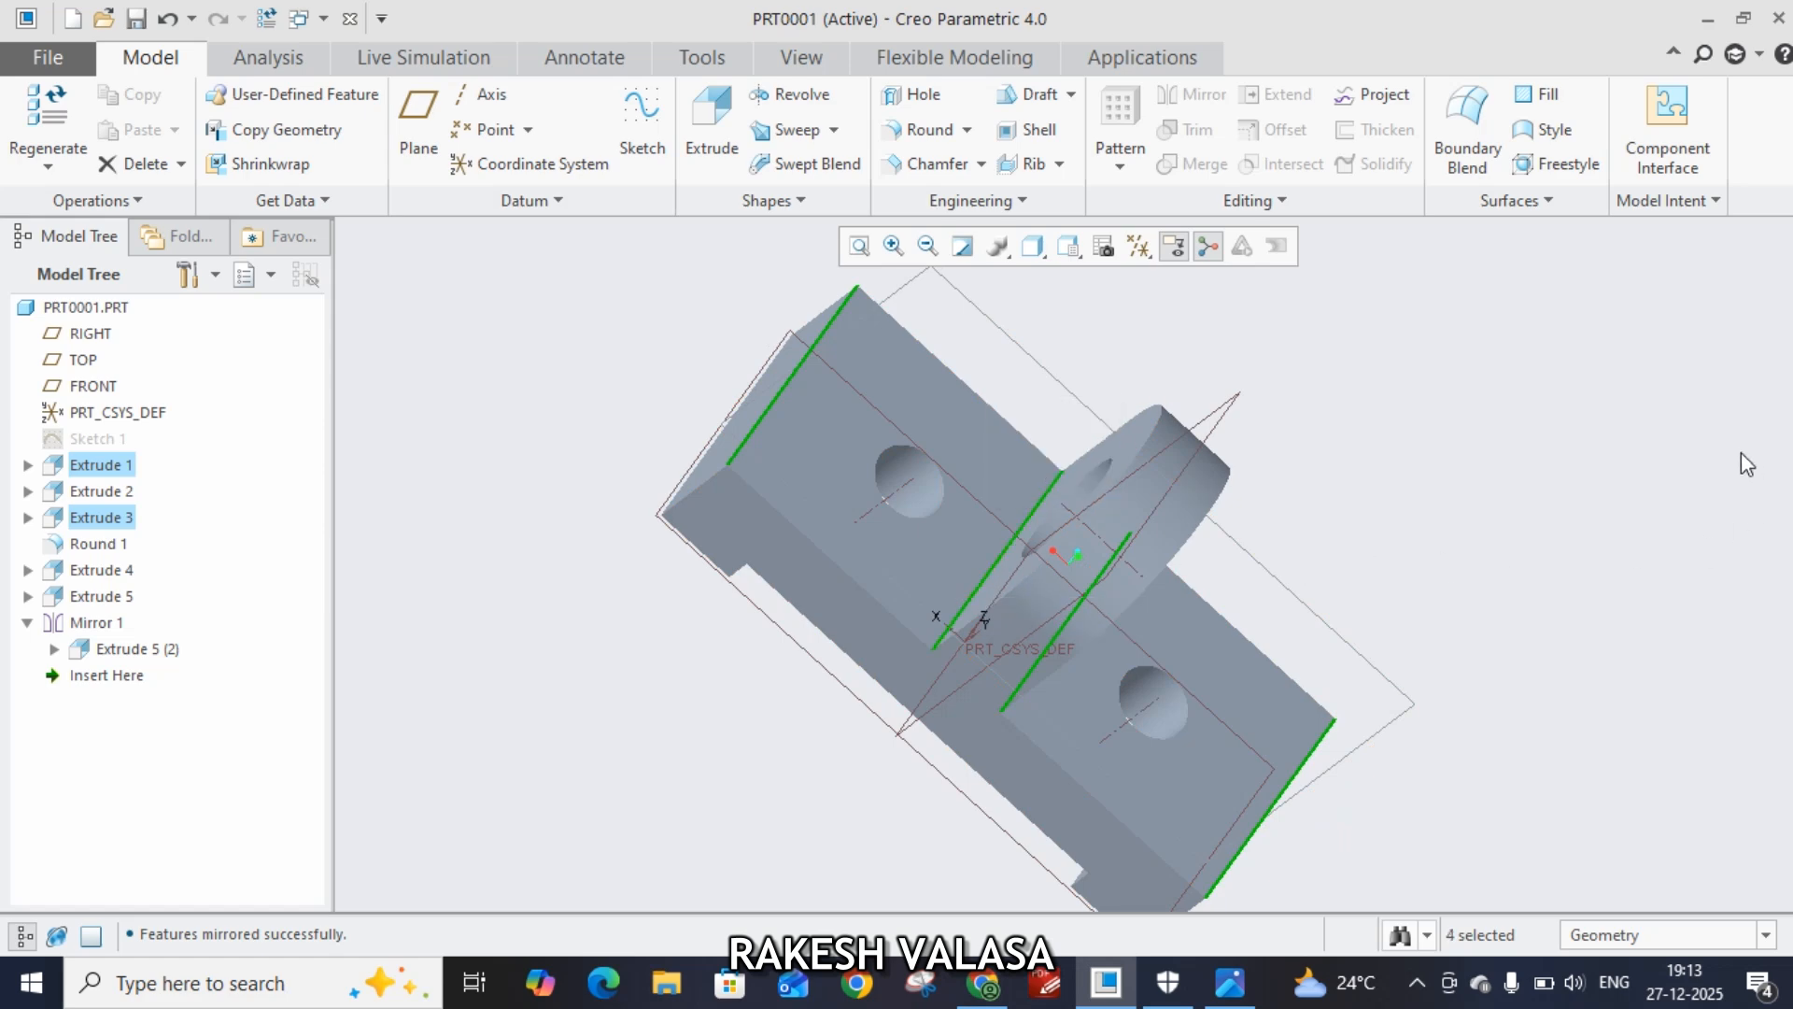
click(924, 133)
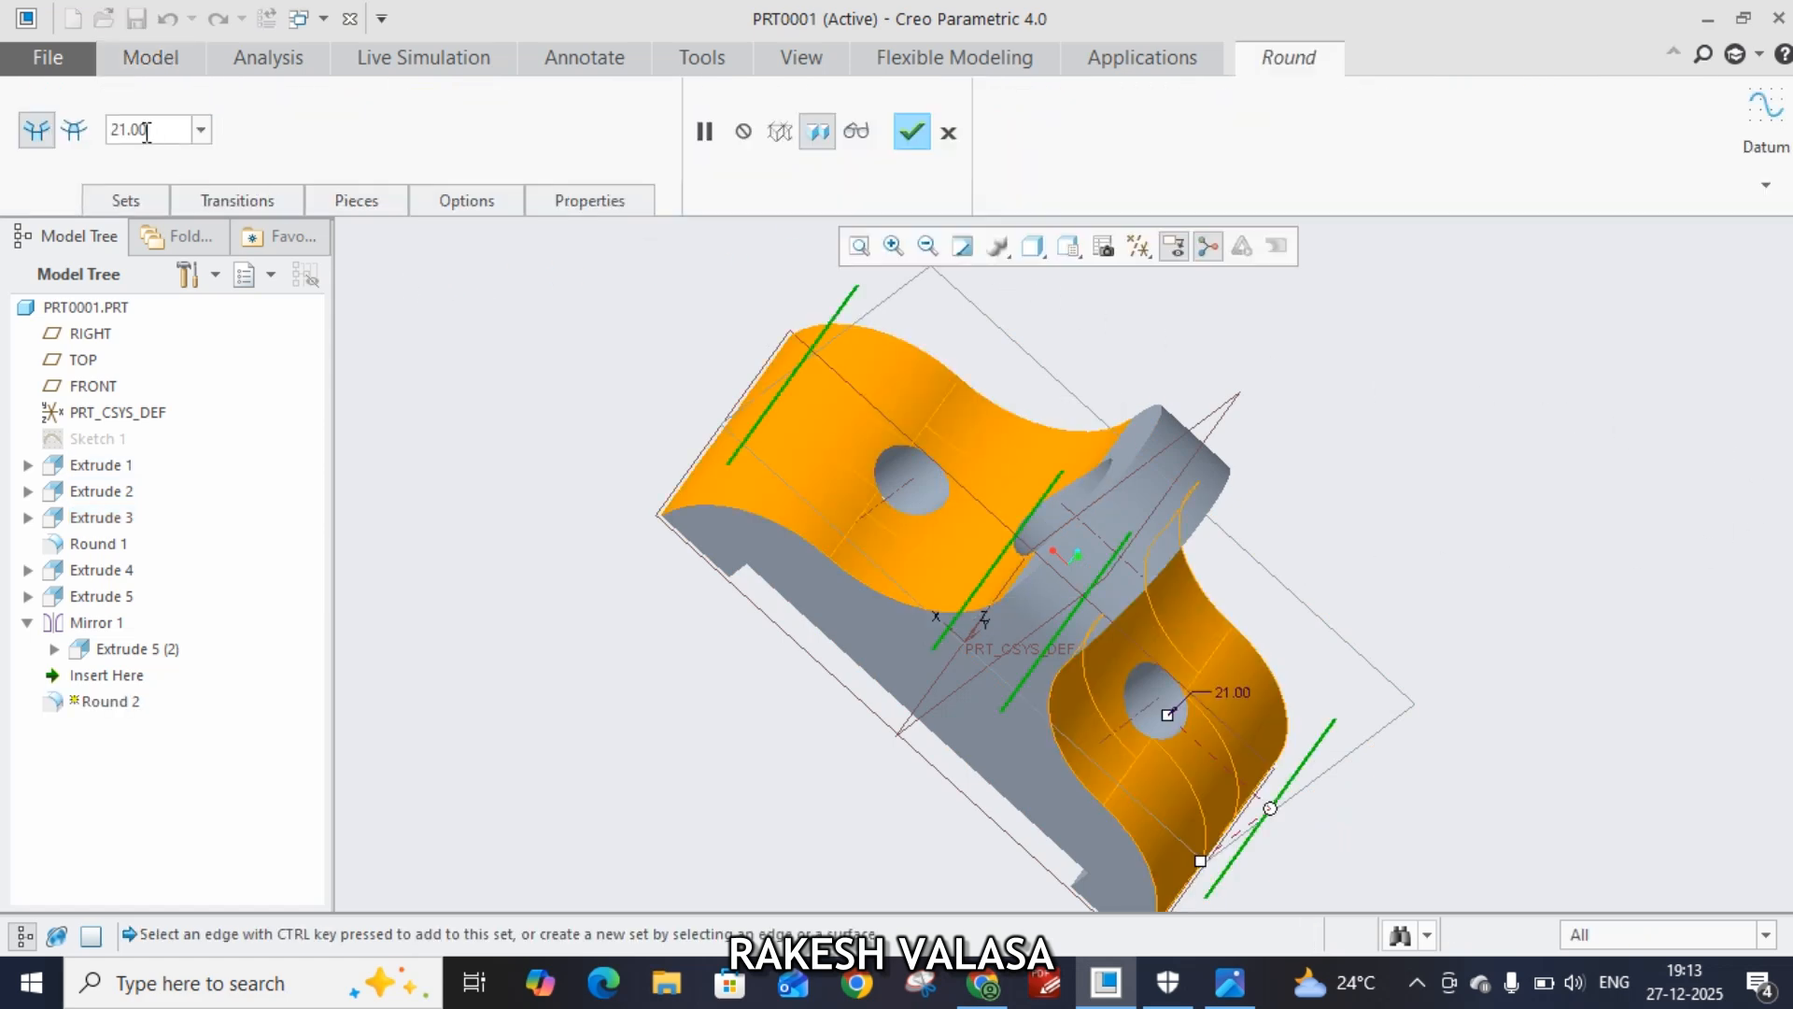
double_click(154, 131)
text(5)
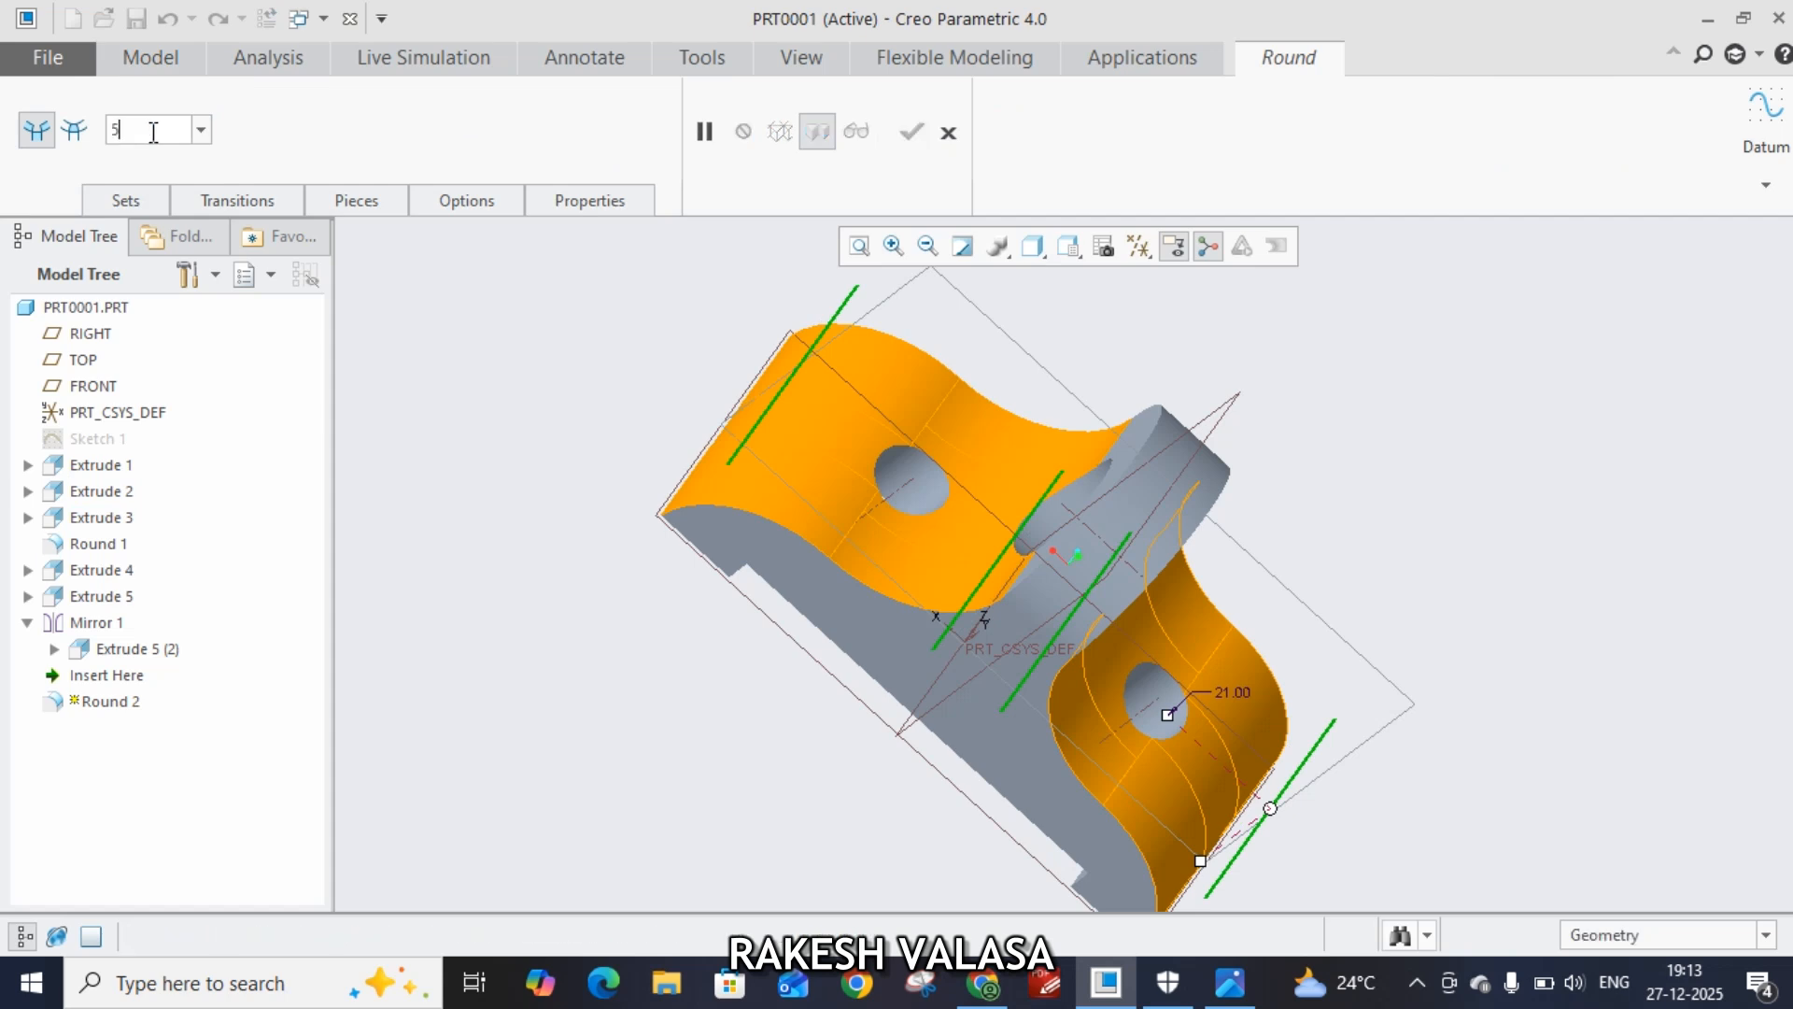
key(Return)
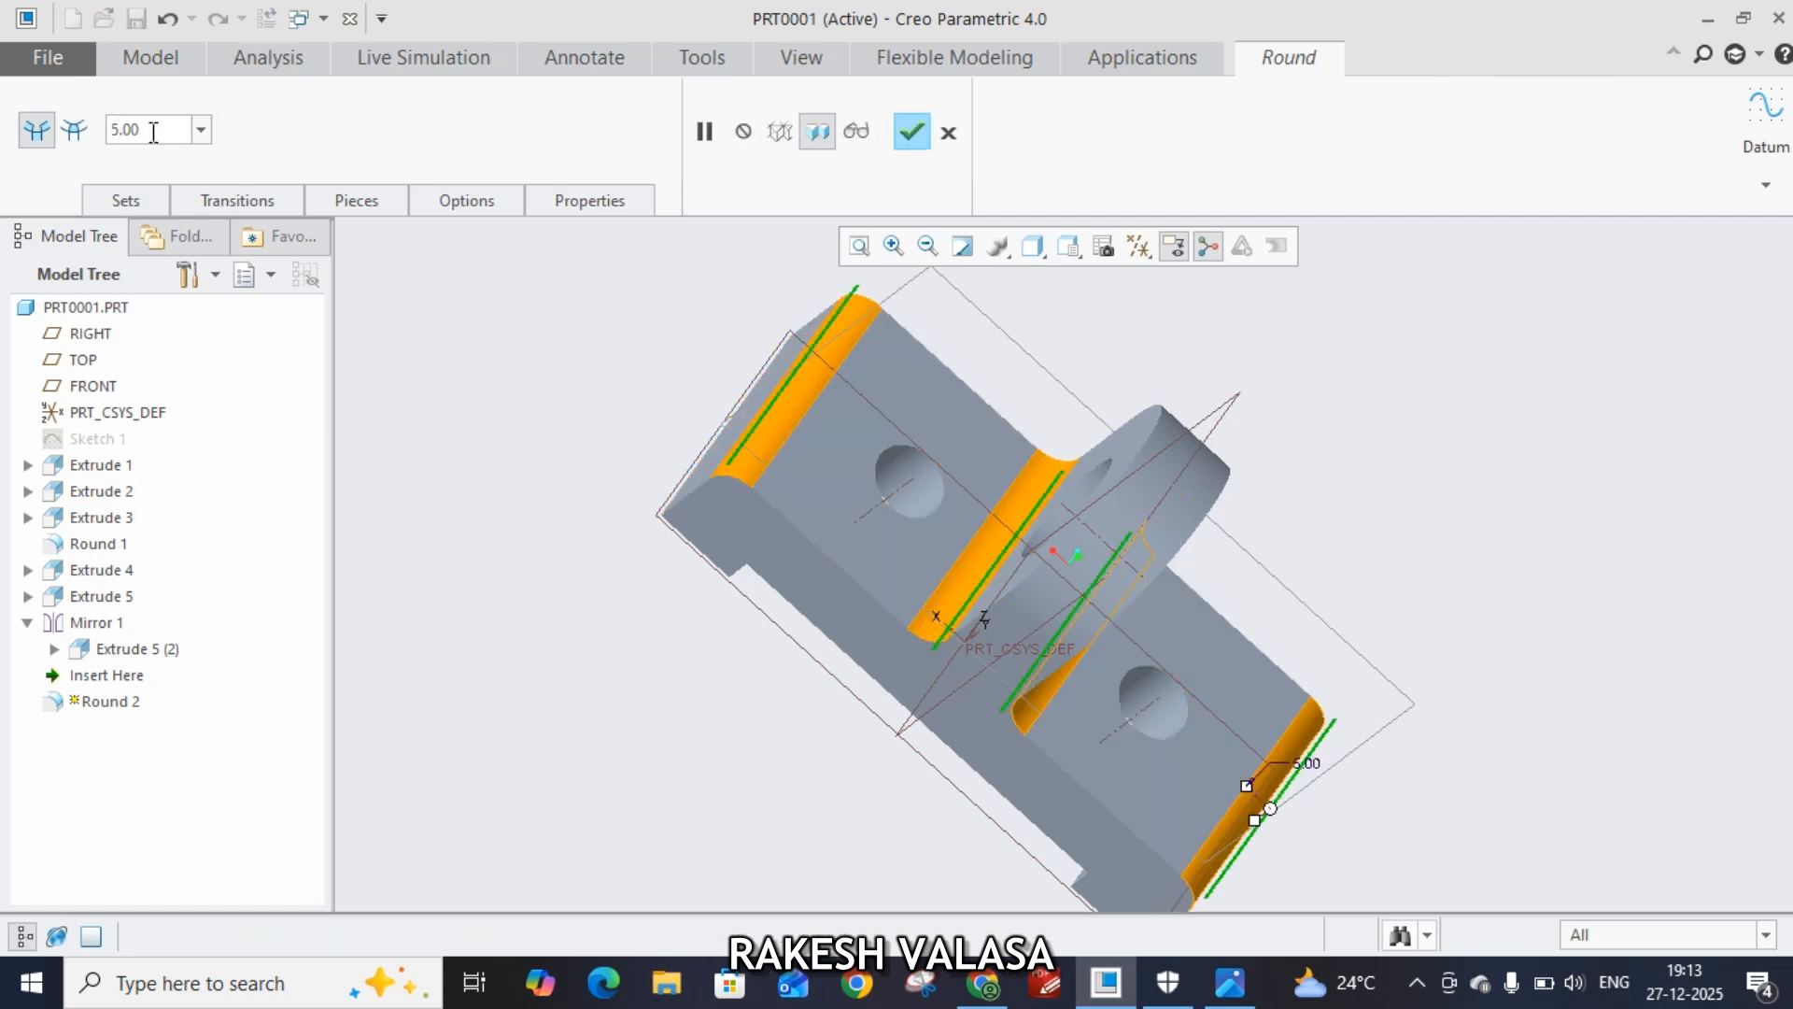
click(911, 138)
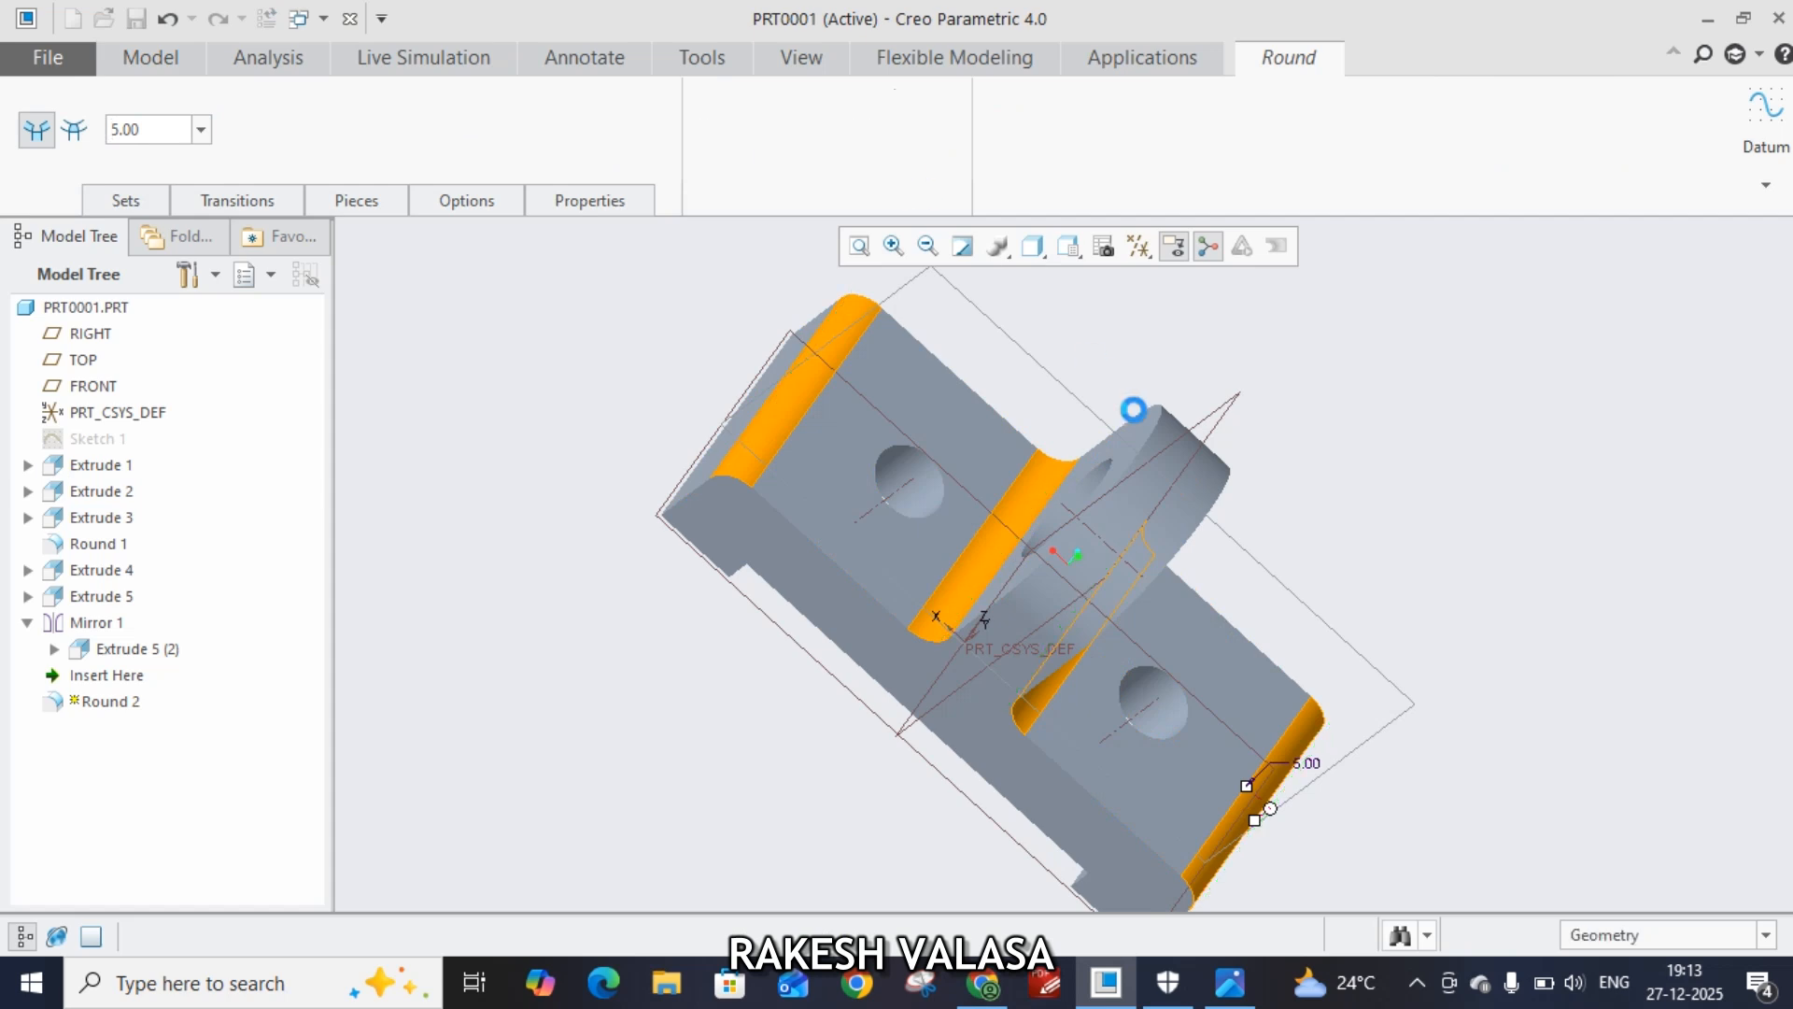
Return the model to the standard orientation and set the display style to Shading With Edges
middle_drag(1456, 597, 681, 785)
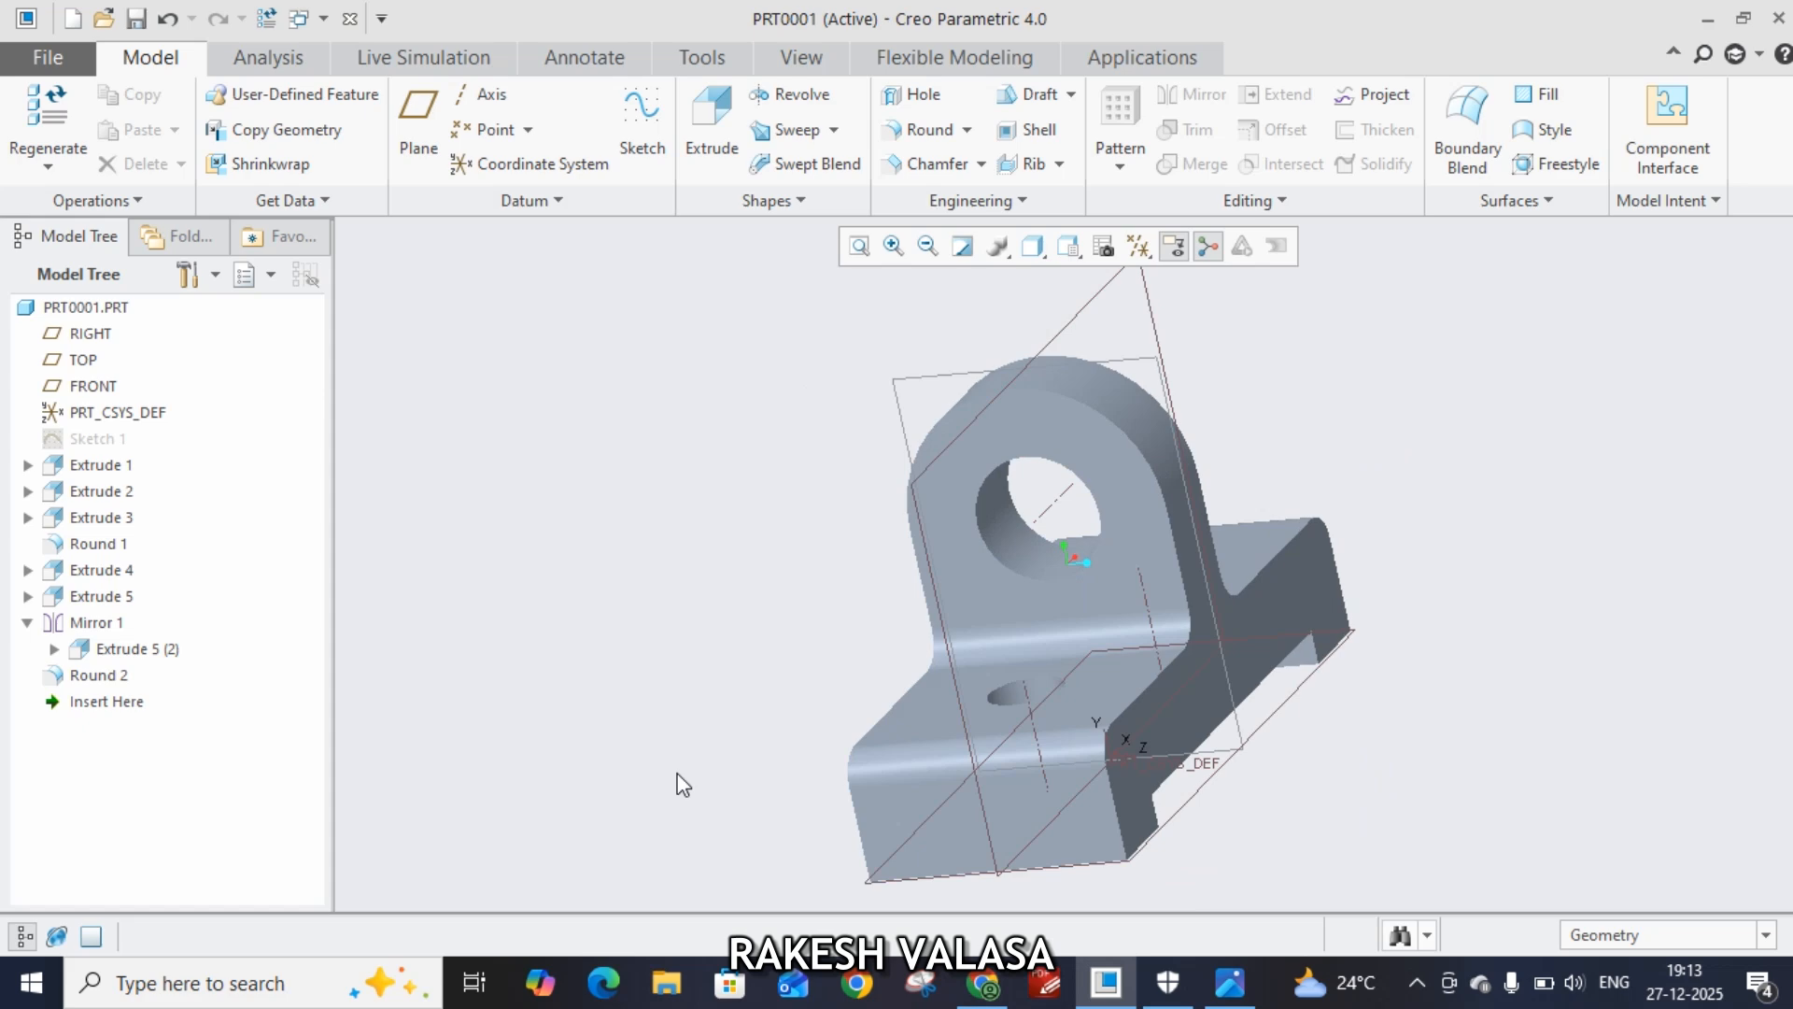
click(801, 62)
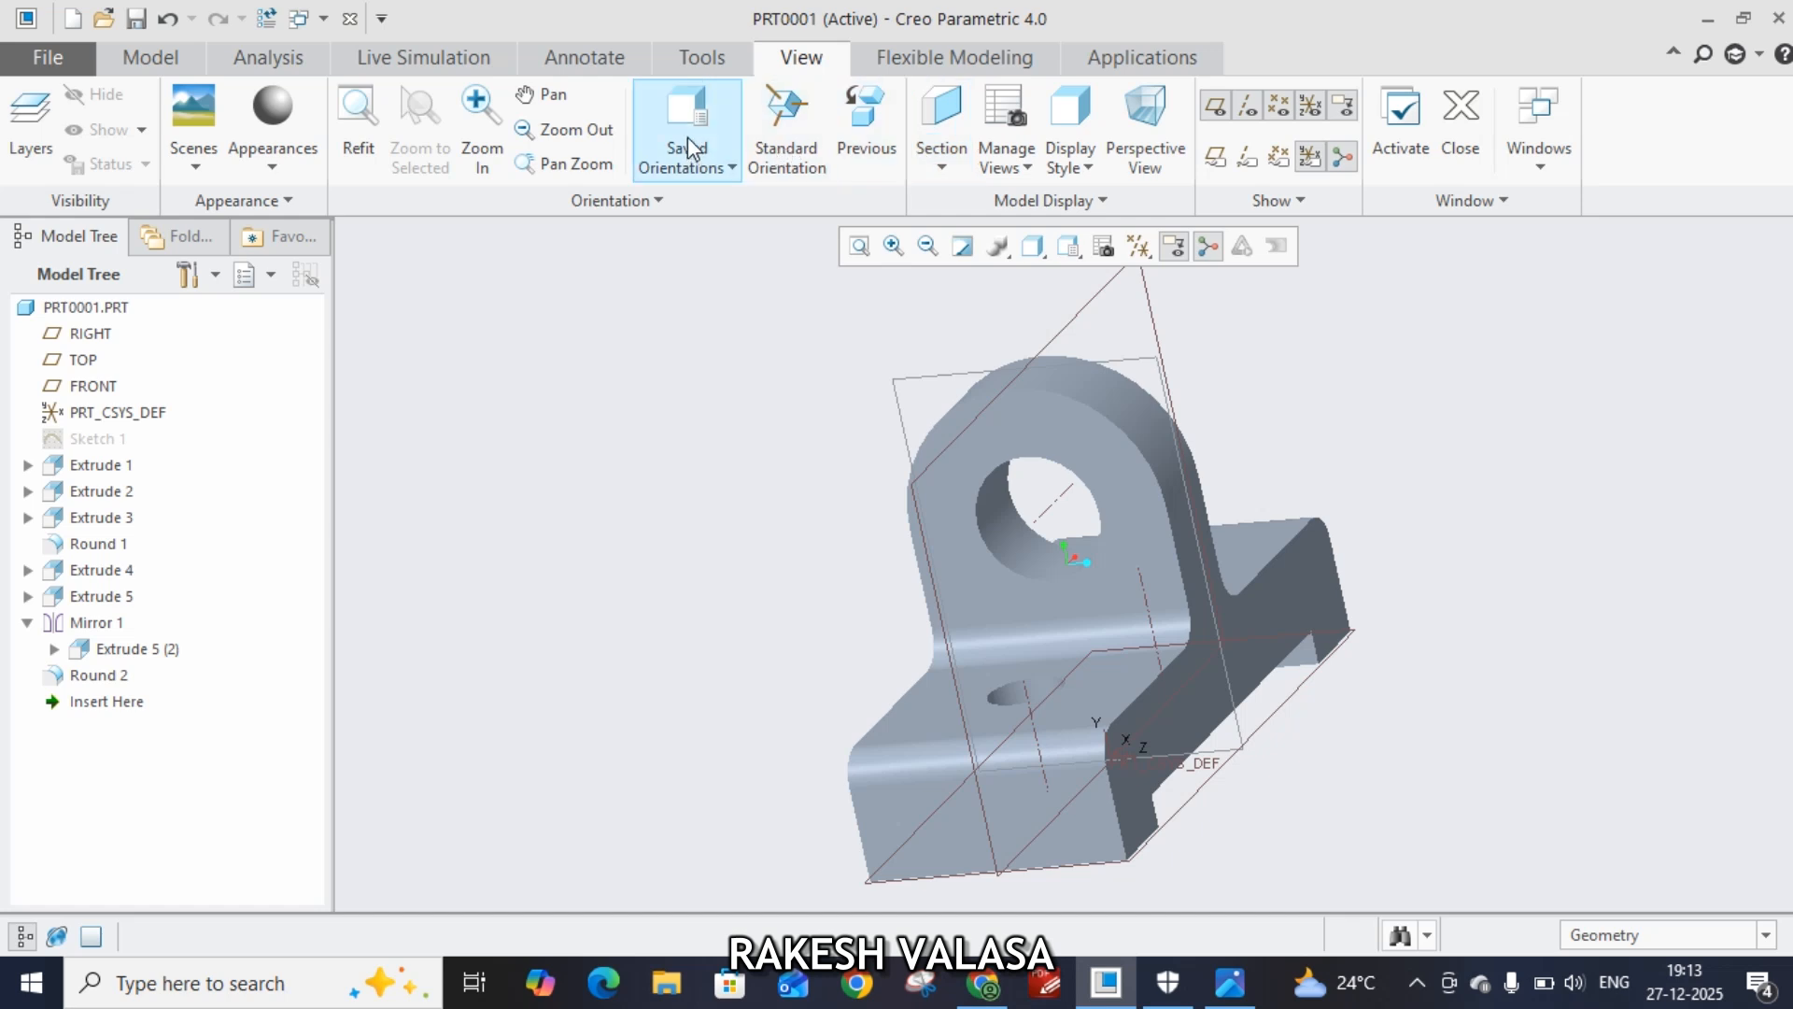
click(785, 141)
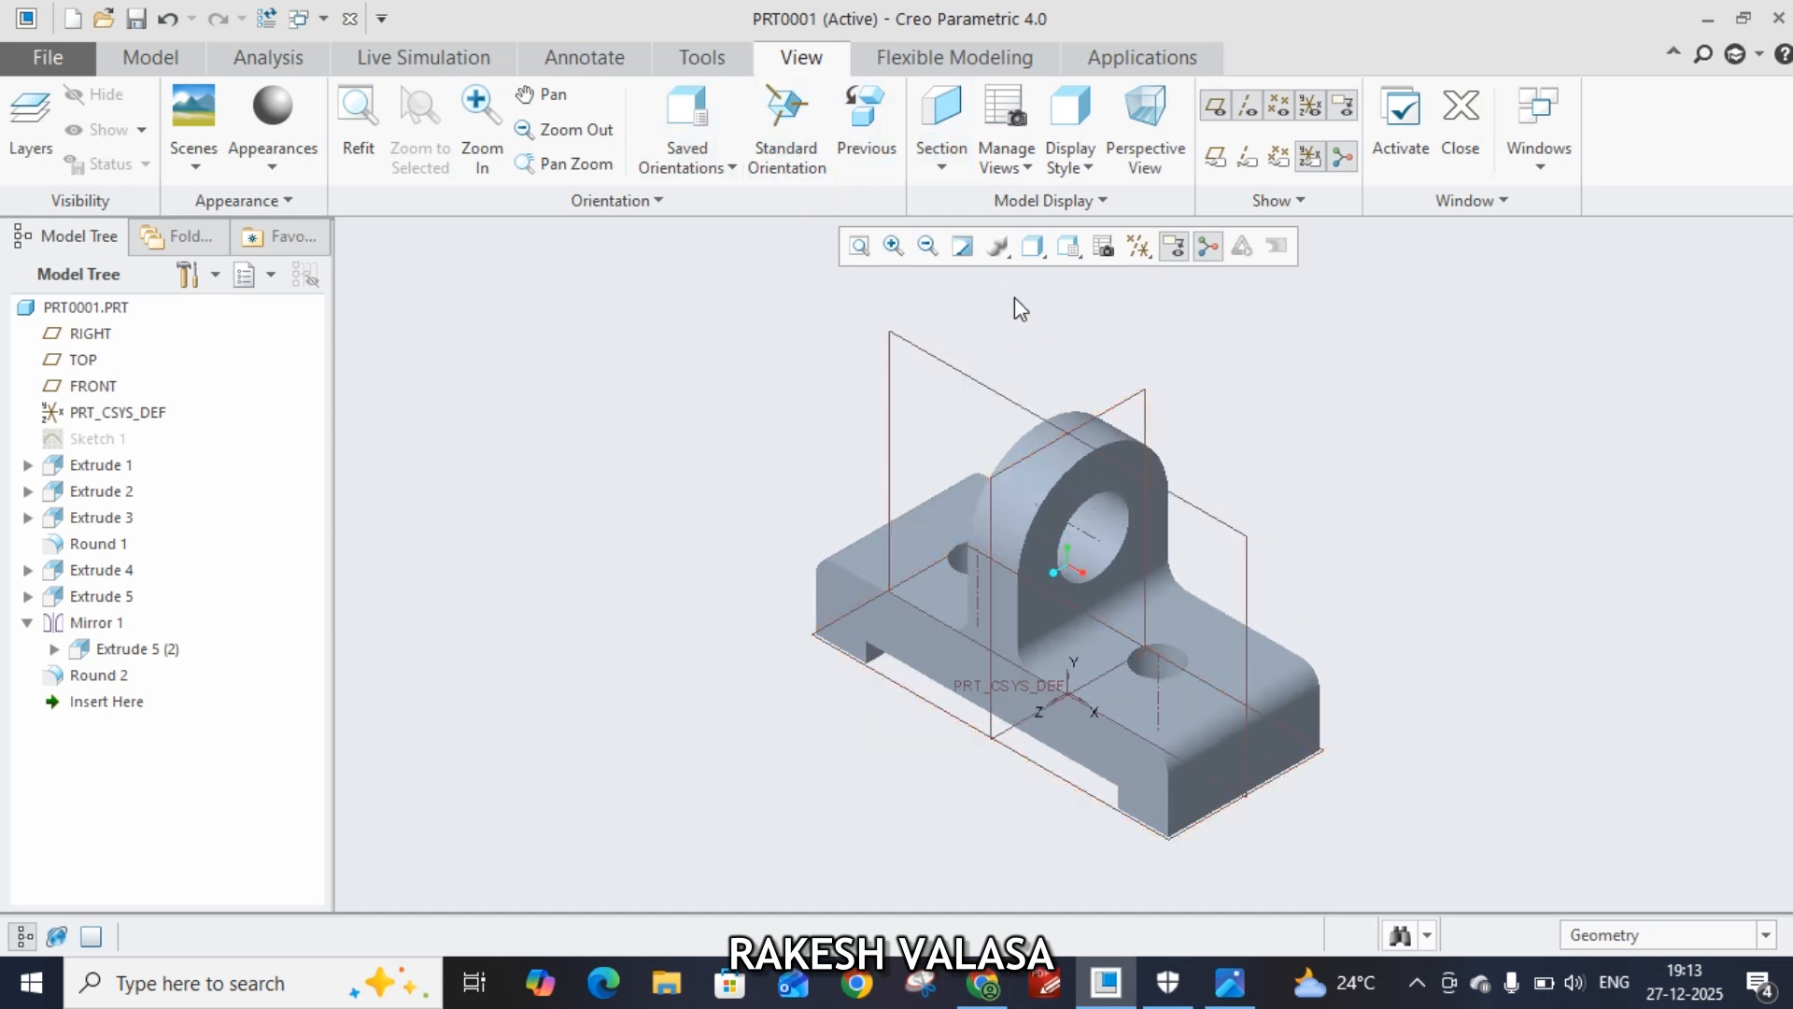
scroll(1095, 551, up, 3)
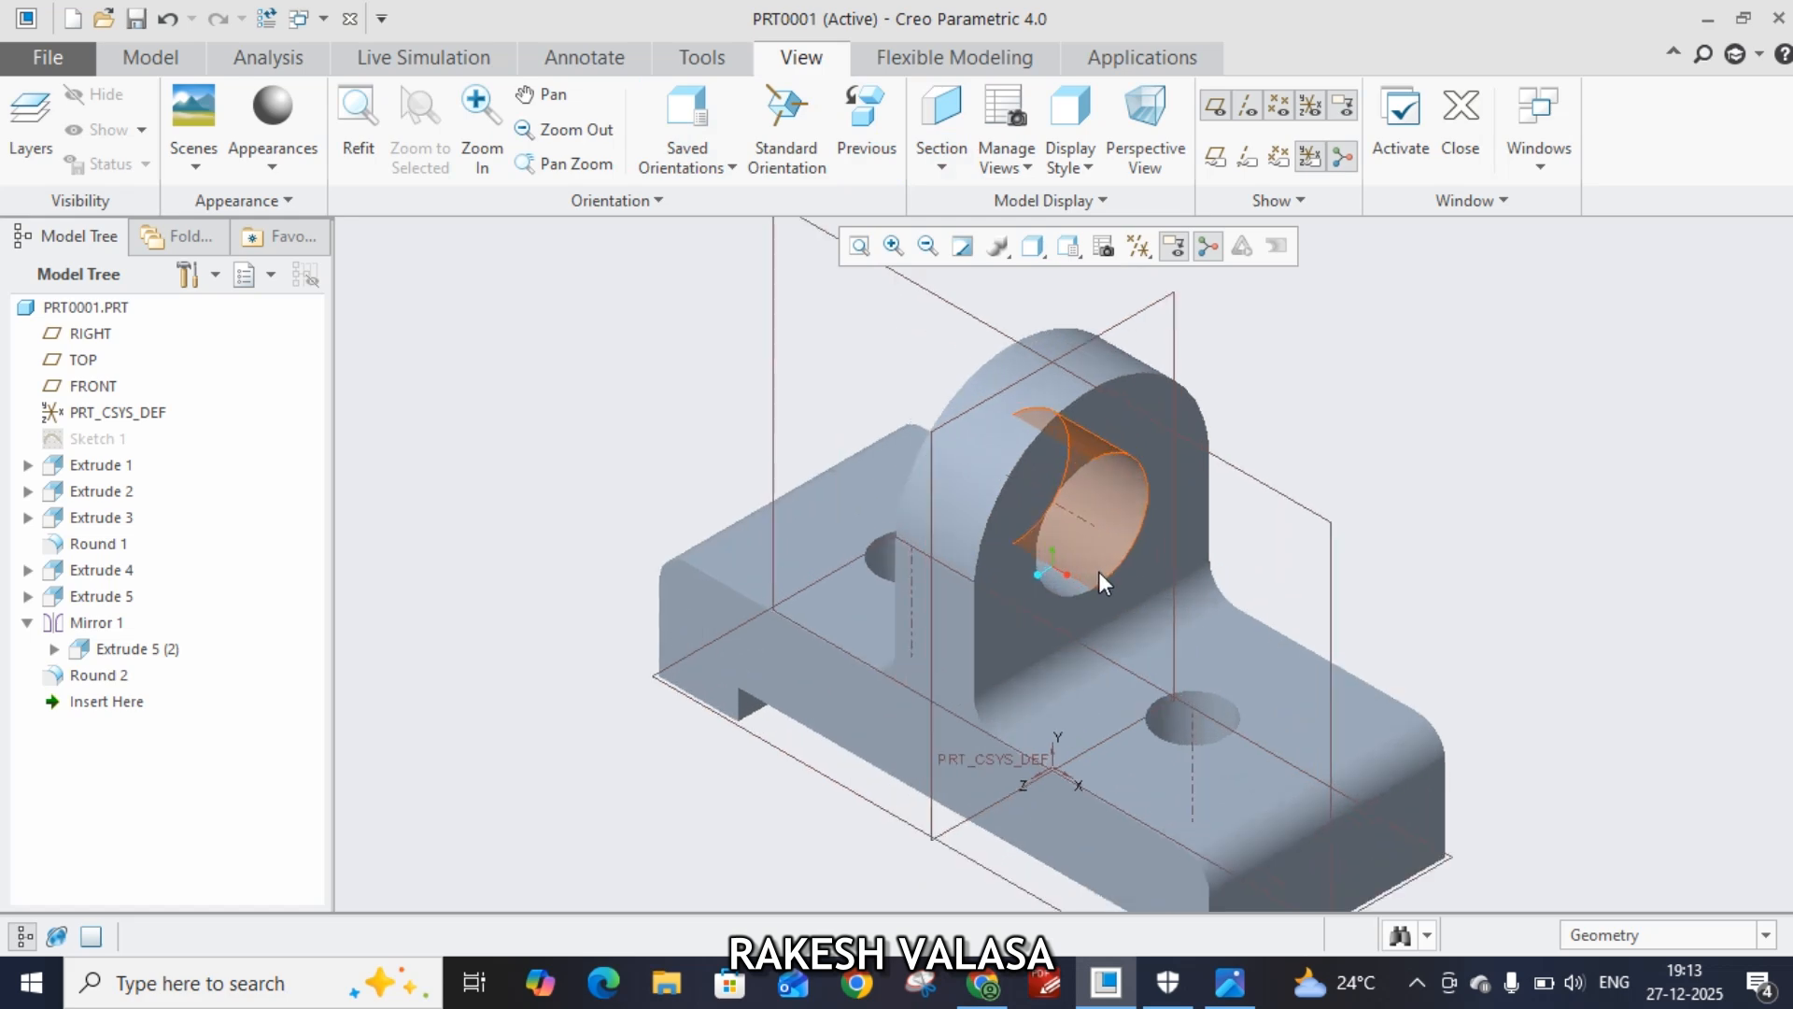
click(1042, 252)
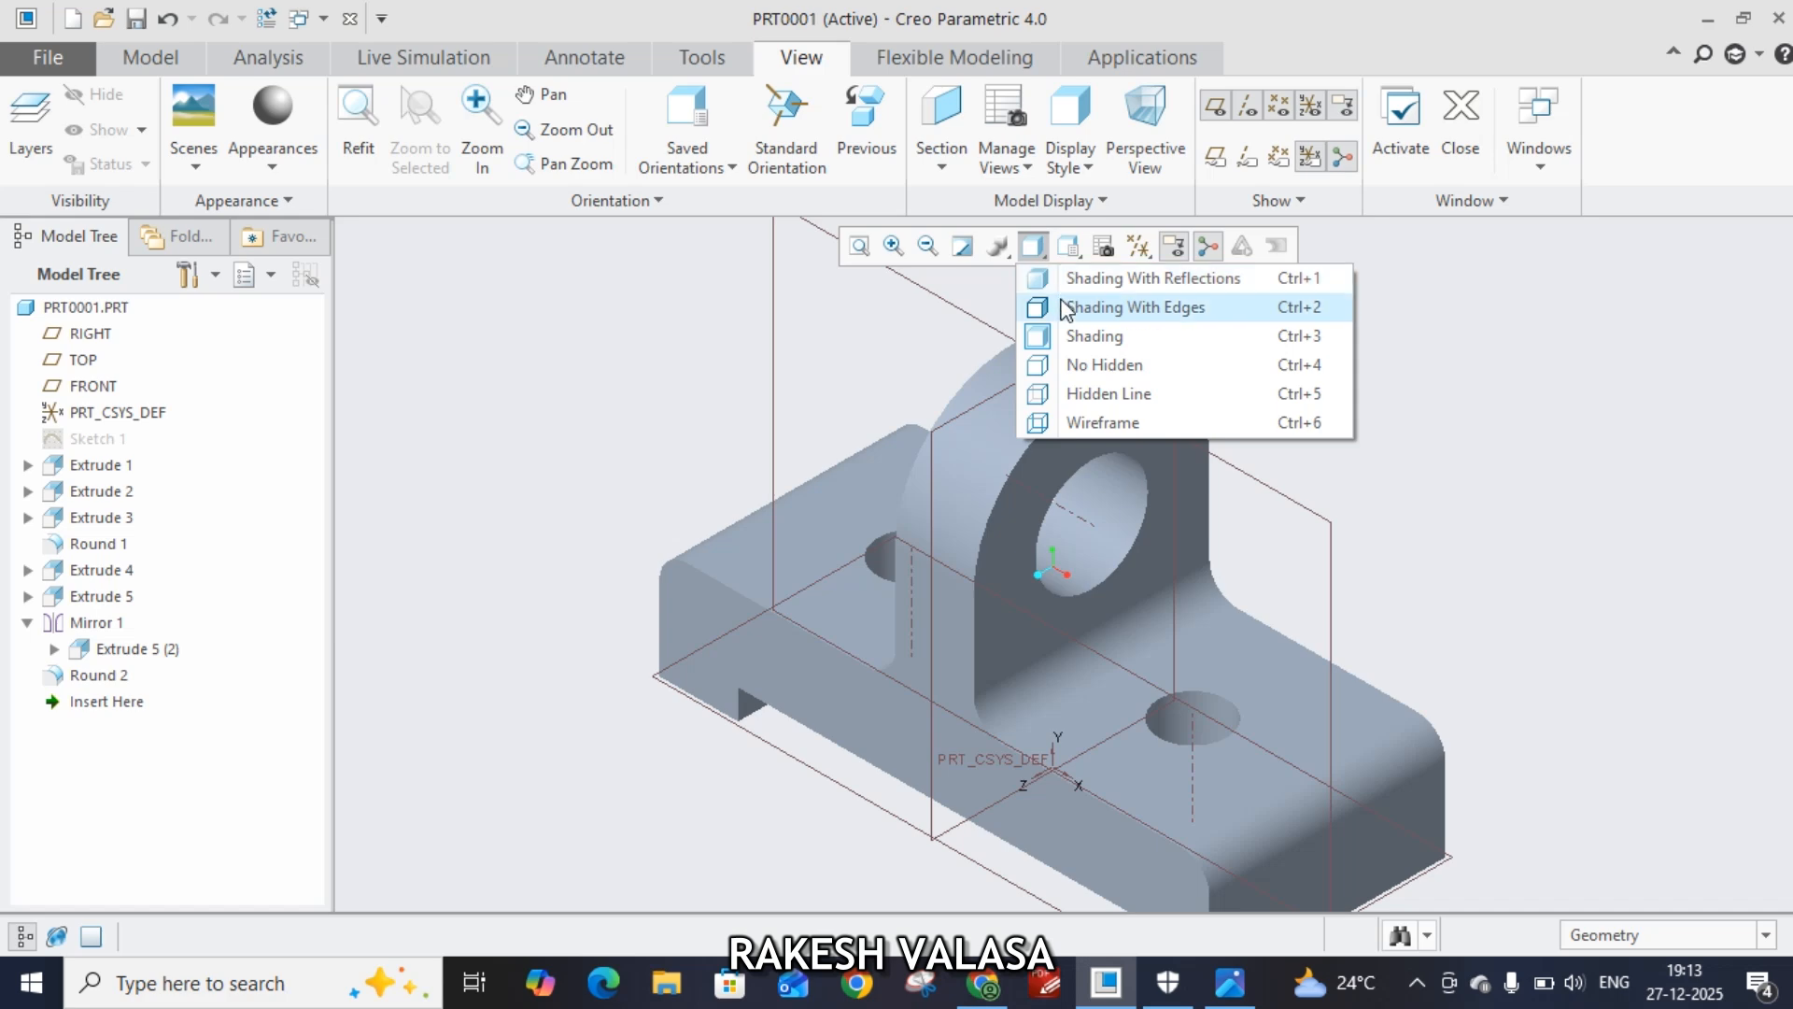
click(1139, 314)
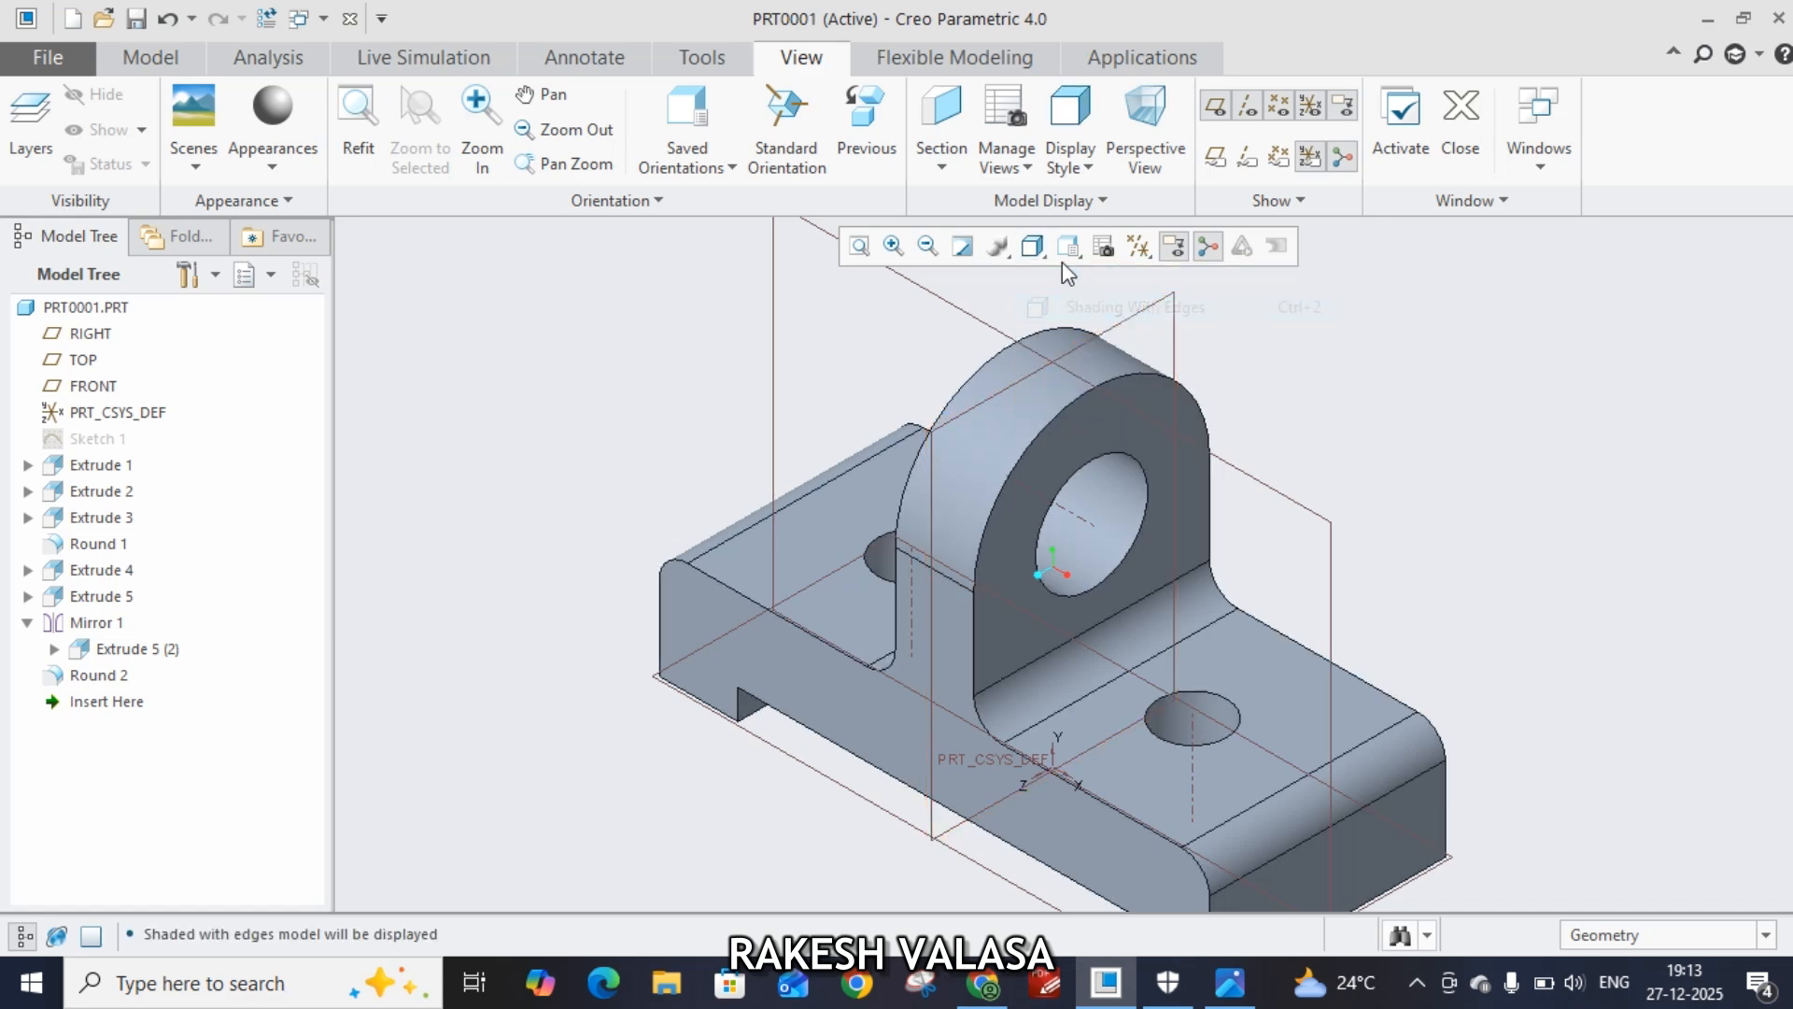
Inspect the finished bracket in Shading and Wireframe display styles, returning to Shading With Edges
click(1056, 250)
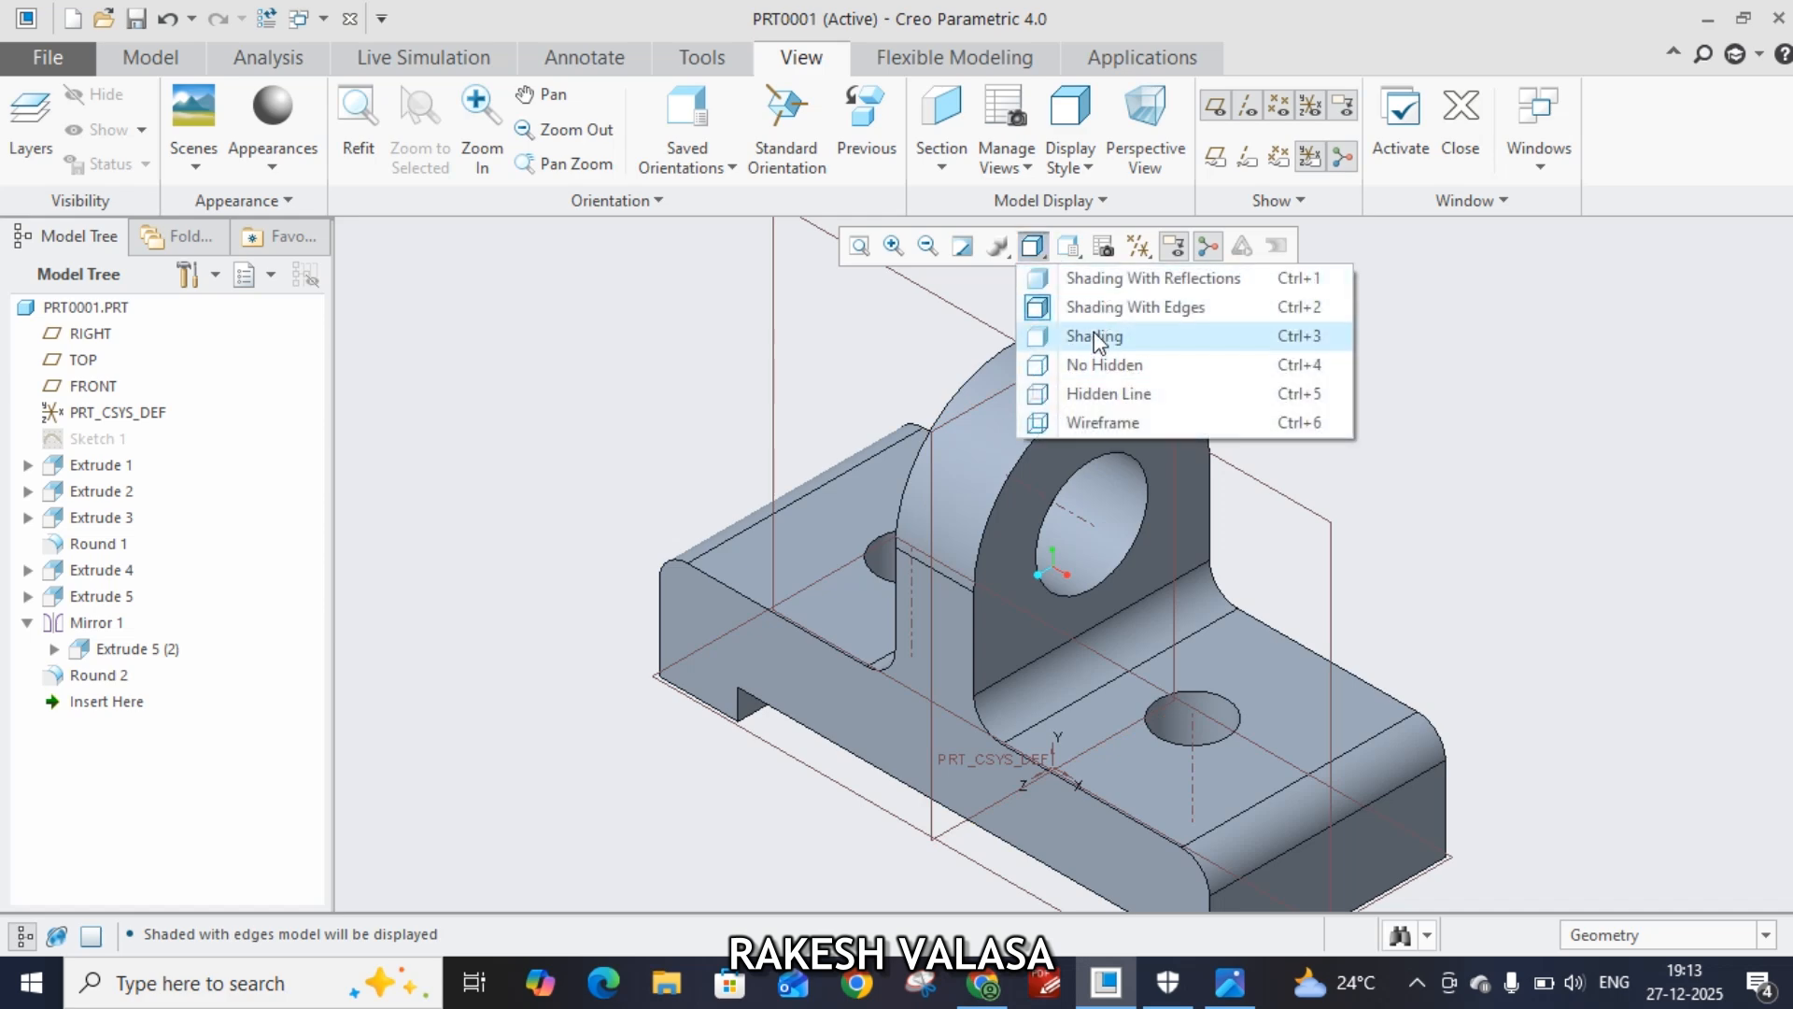
click(1095, 333)
click(1048, 260)
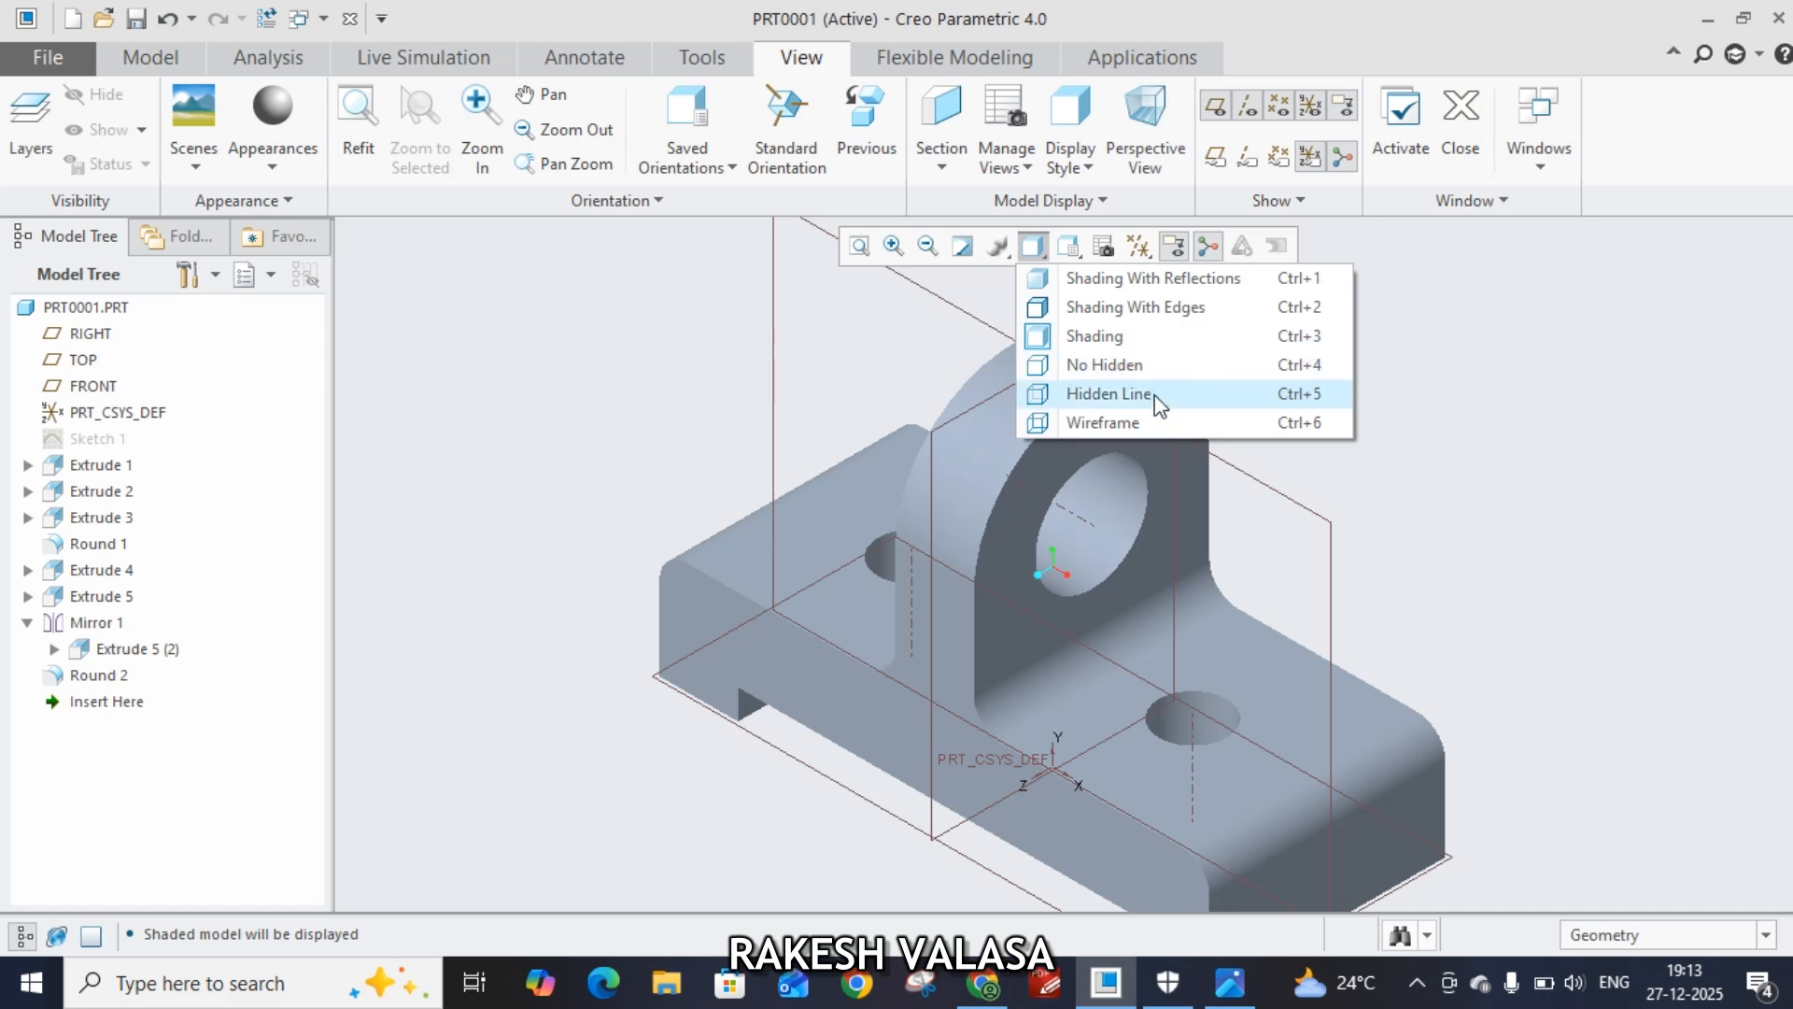
click(1154, 424)
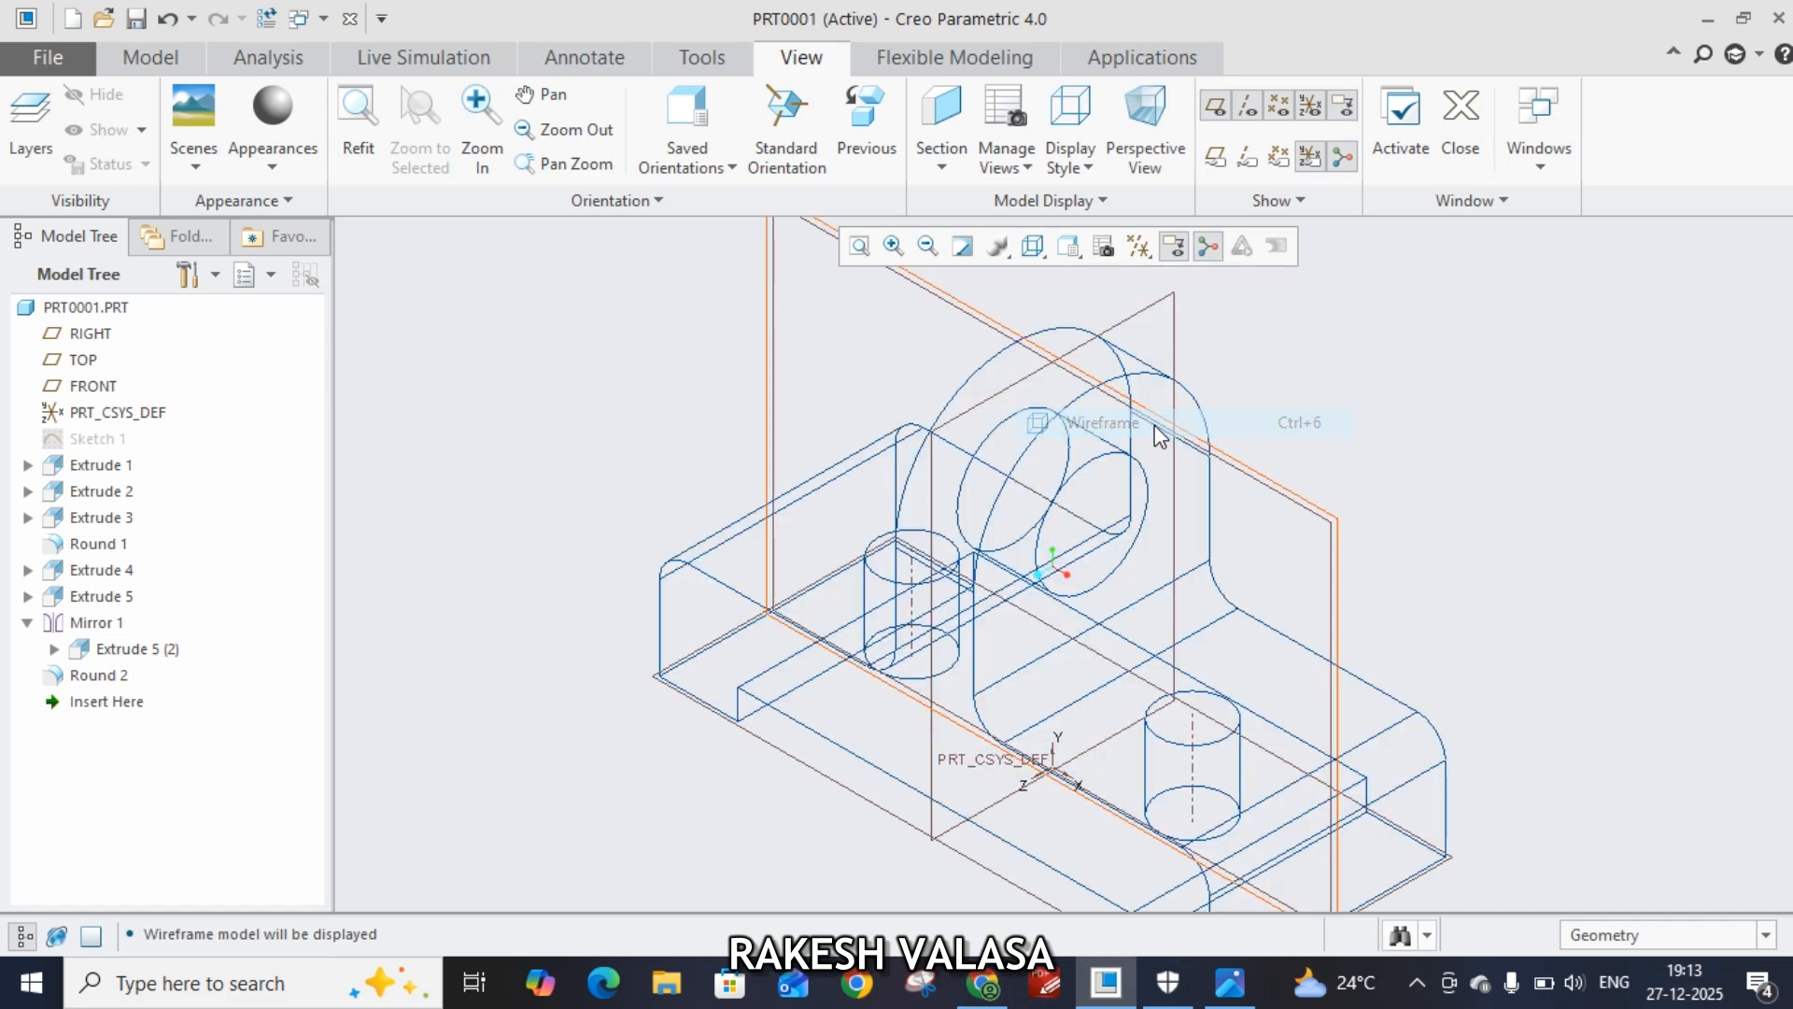
click(1048, 254)
click(1141, 302)
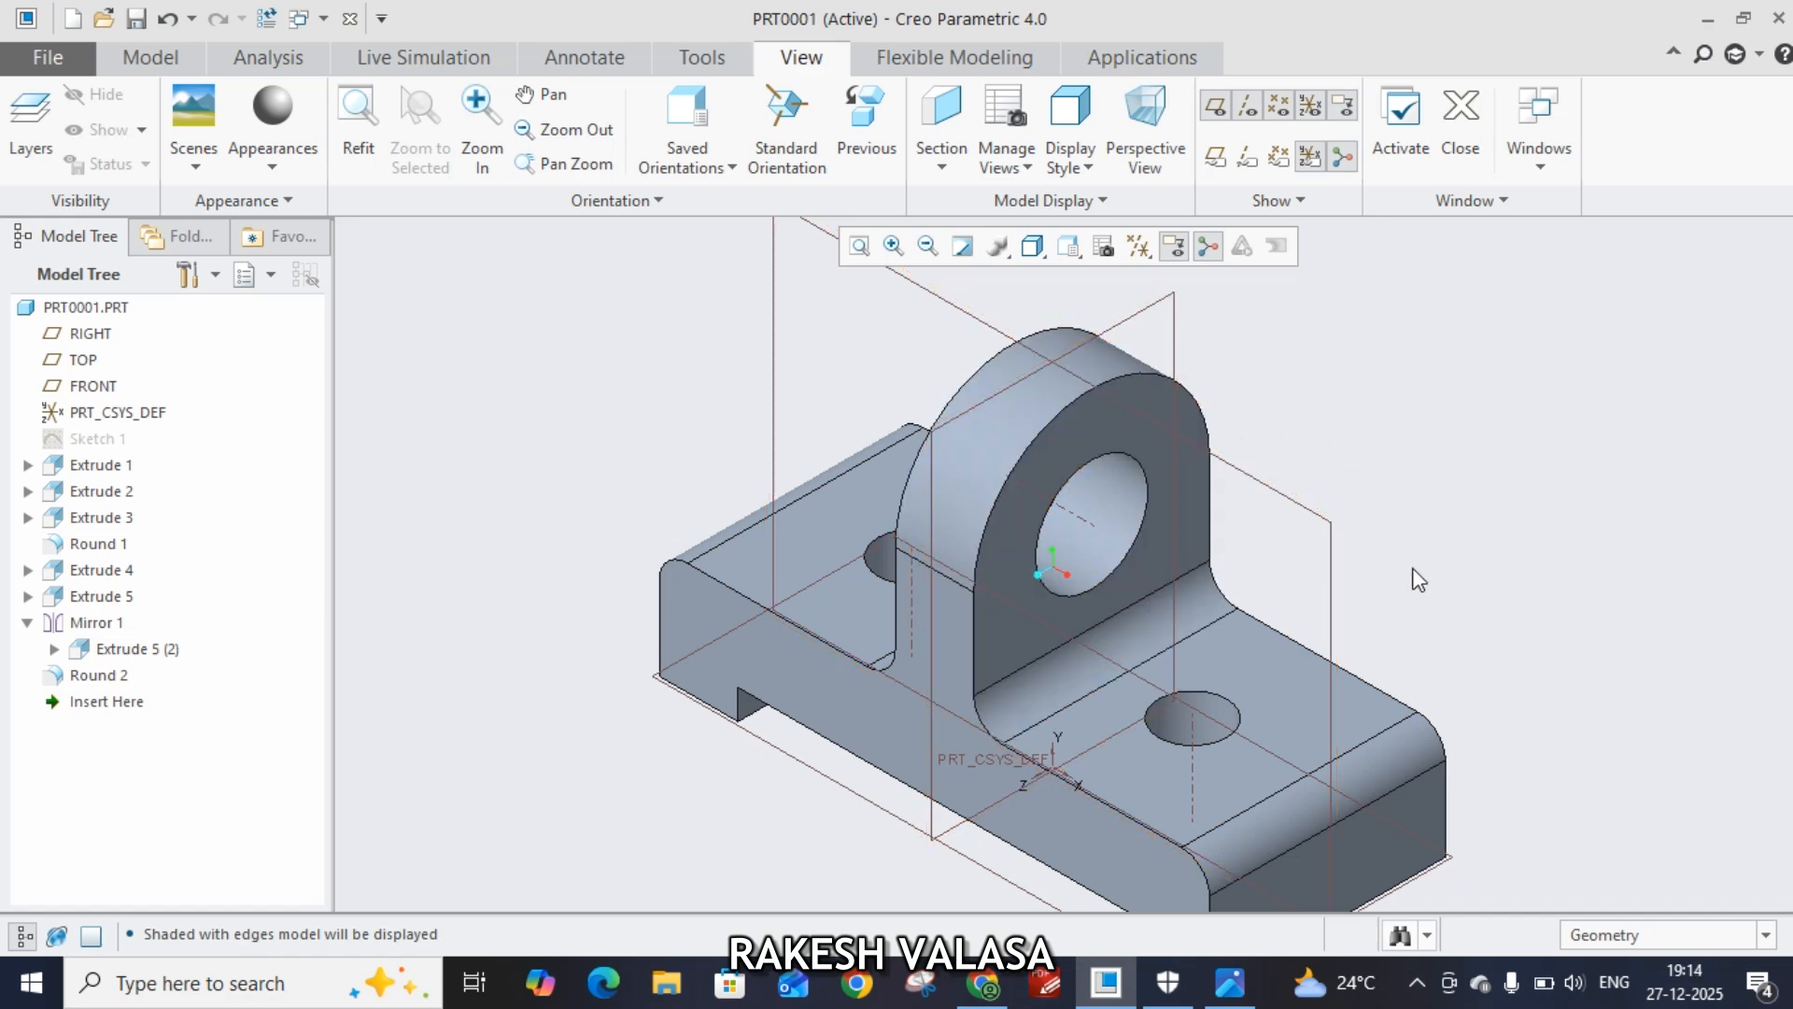
scroll(1417, 571, down, 2)
scroll(1419, 579, up, 2)
middle_drag(1449, 577, 1138, 430)
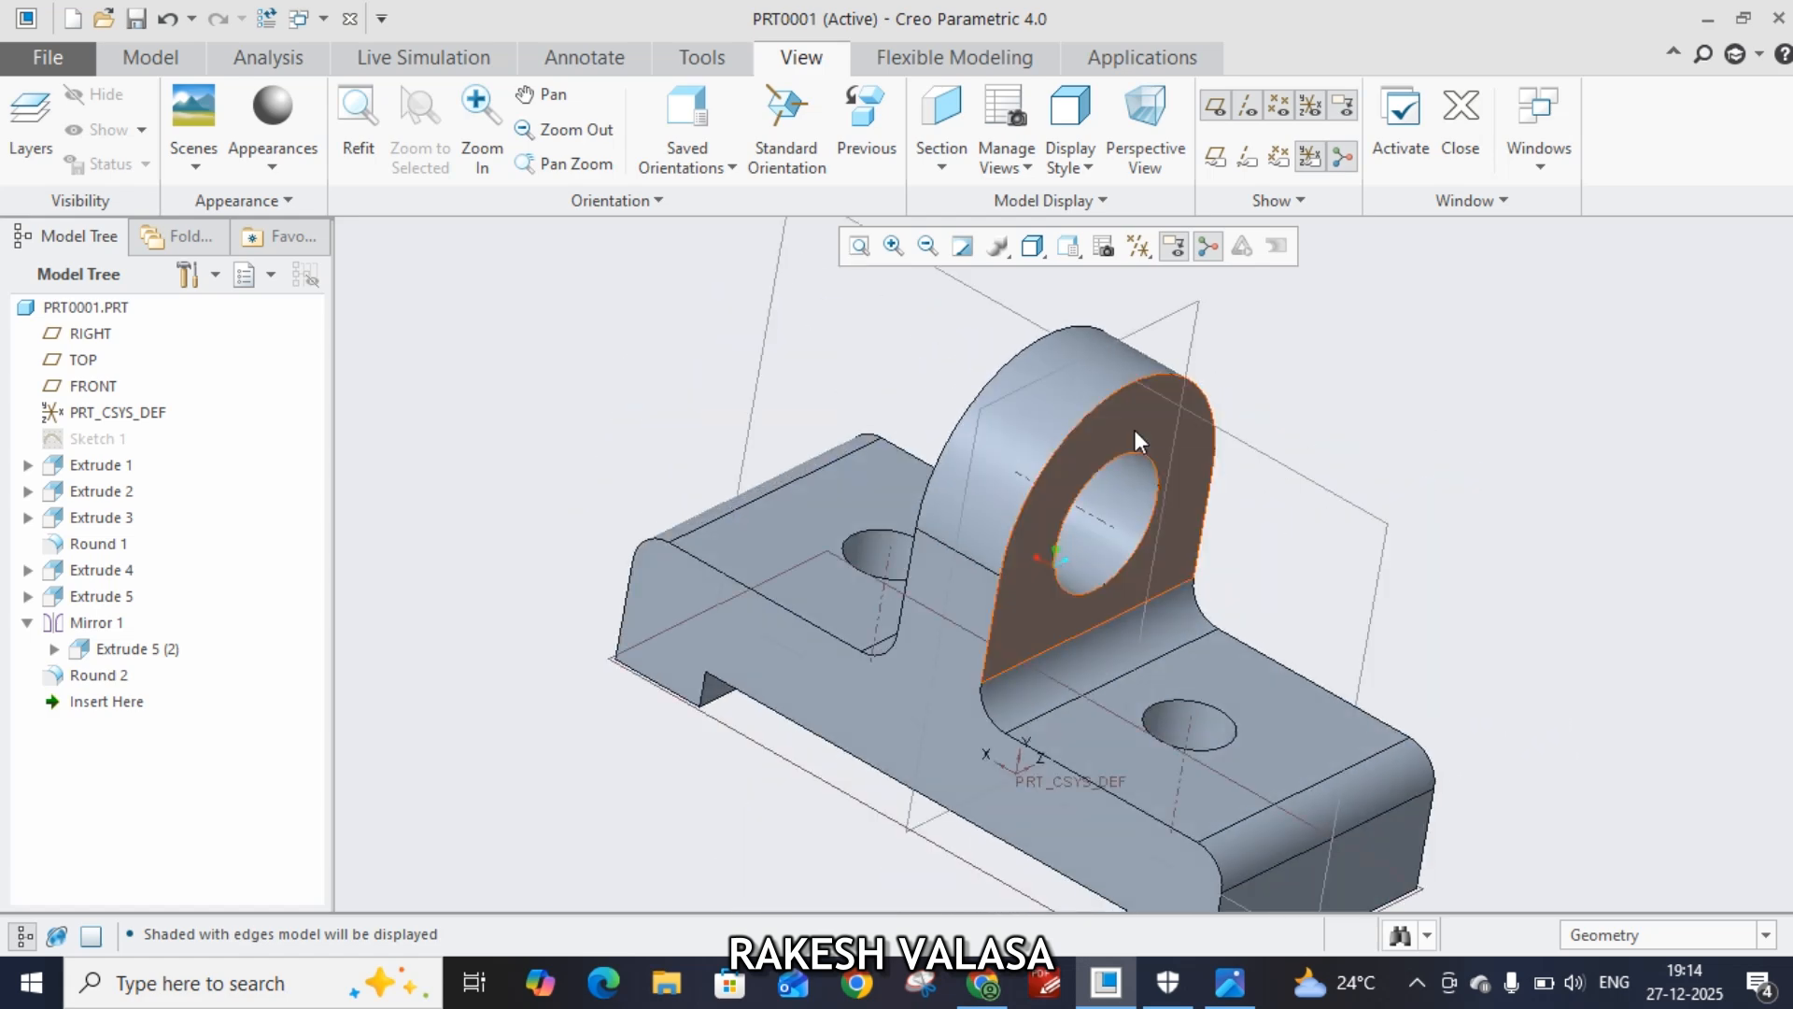